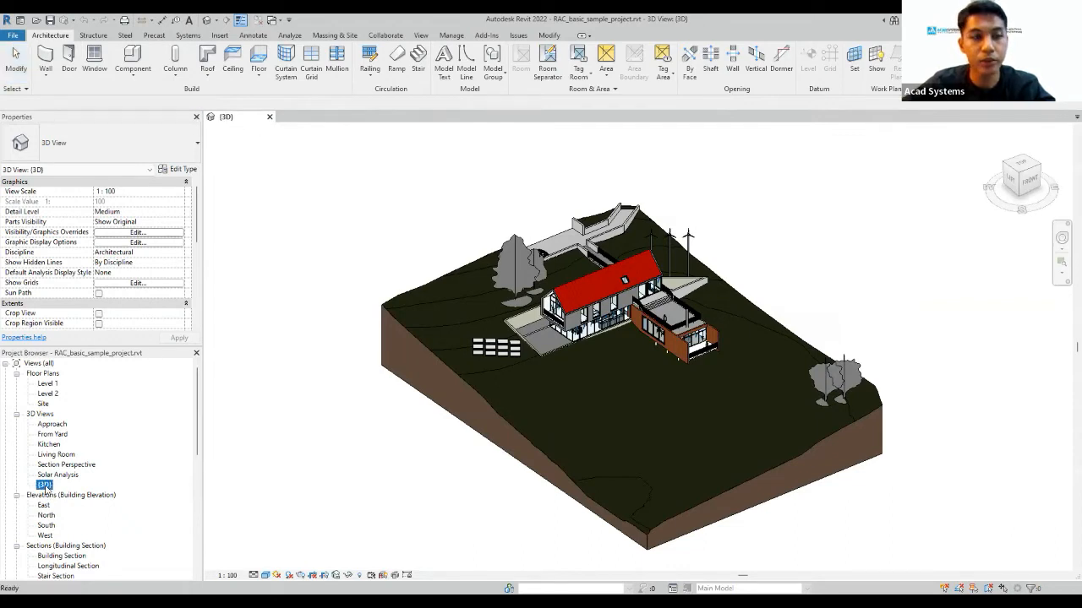
Duplicate the {3D} view as an independent view without detailing.
{"action": "right_click", "coordinate": [45, 486]}
{"action": "mouse_move", "coordinate": [130, 314]}
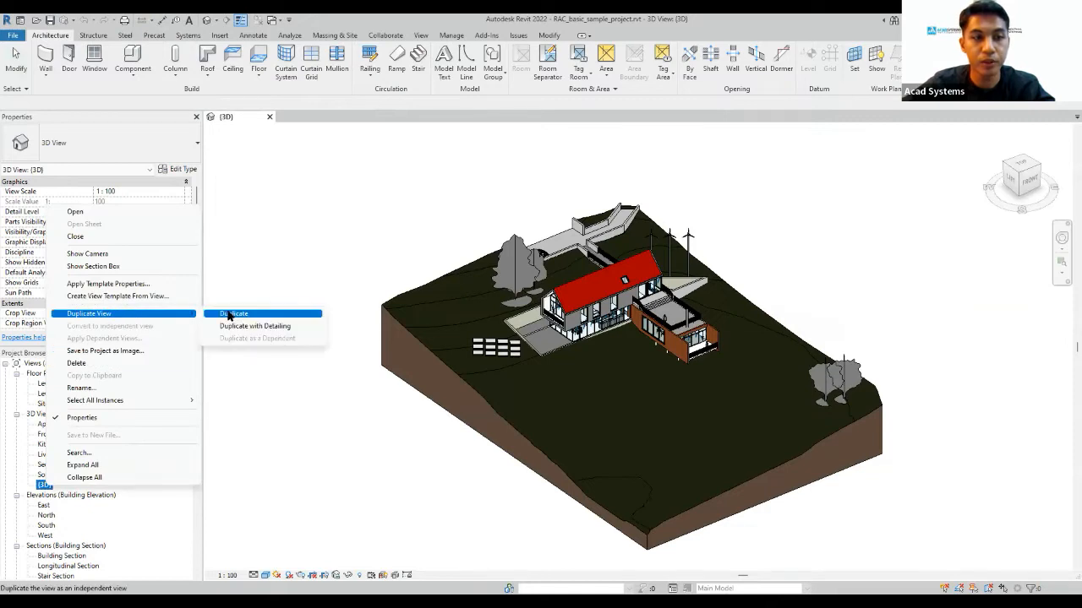
{"action": "left_click", "coordinate": [230, 315]}
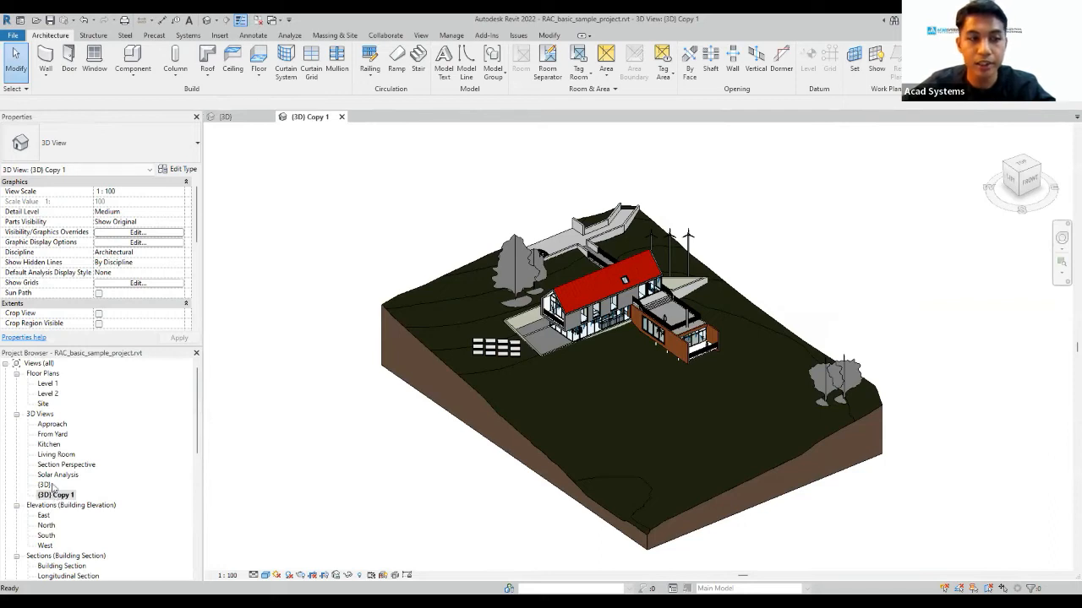
Rename the duplicated 3D view as Exploded Diagram.
{"action": "left_click", "coordinate": [56, 496]}
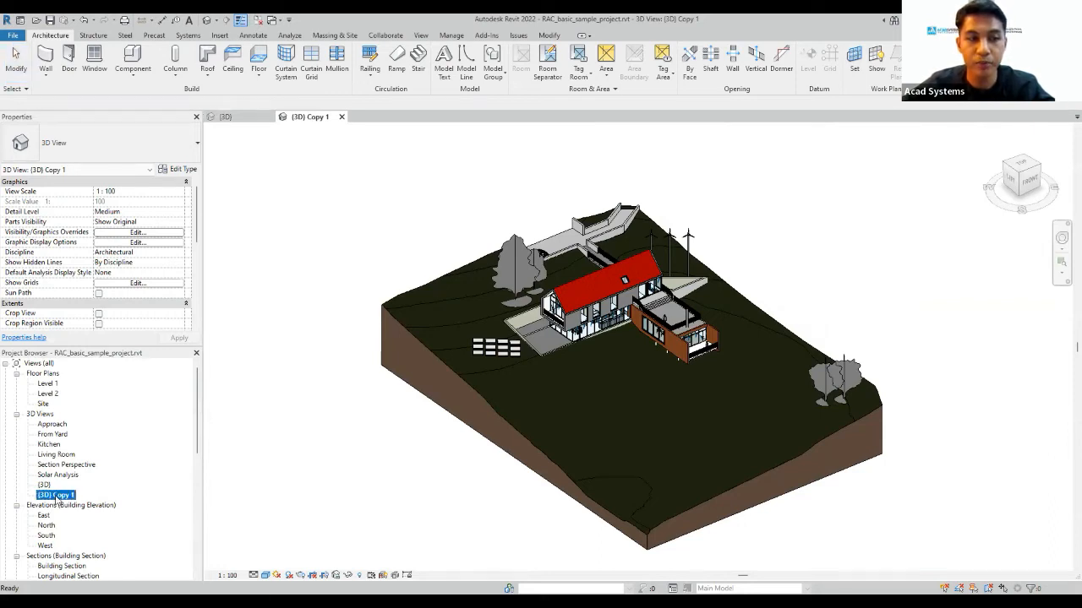
{"action": "right_click", "coordinate": [56, 496]}
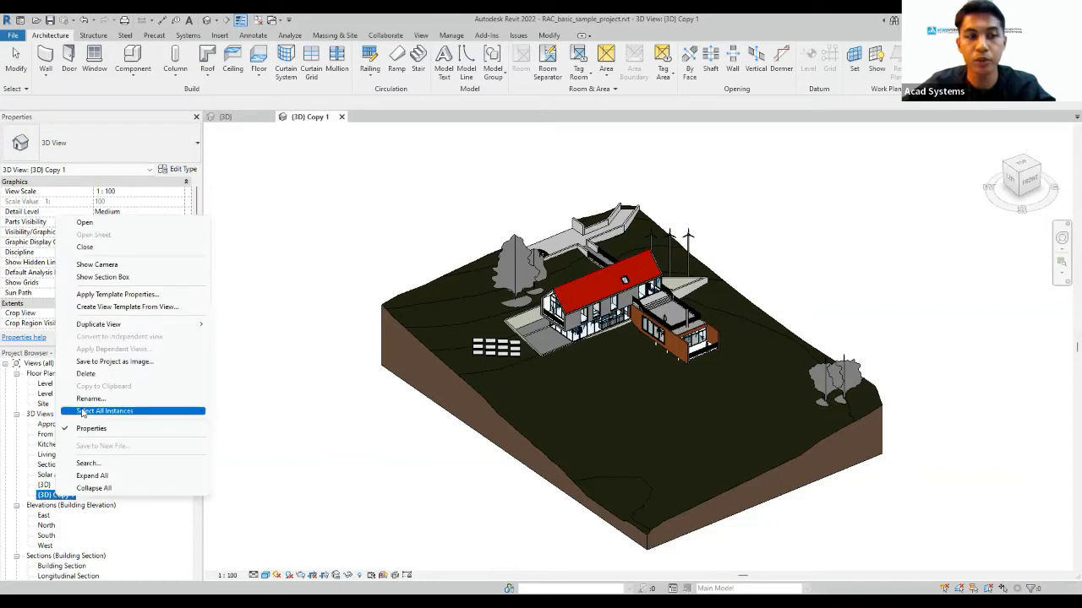
{"action": "left_click", "coordinate": [85, 409]}
{"action": "key", "text": "BackSpace"}
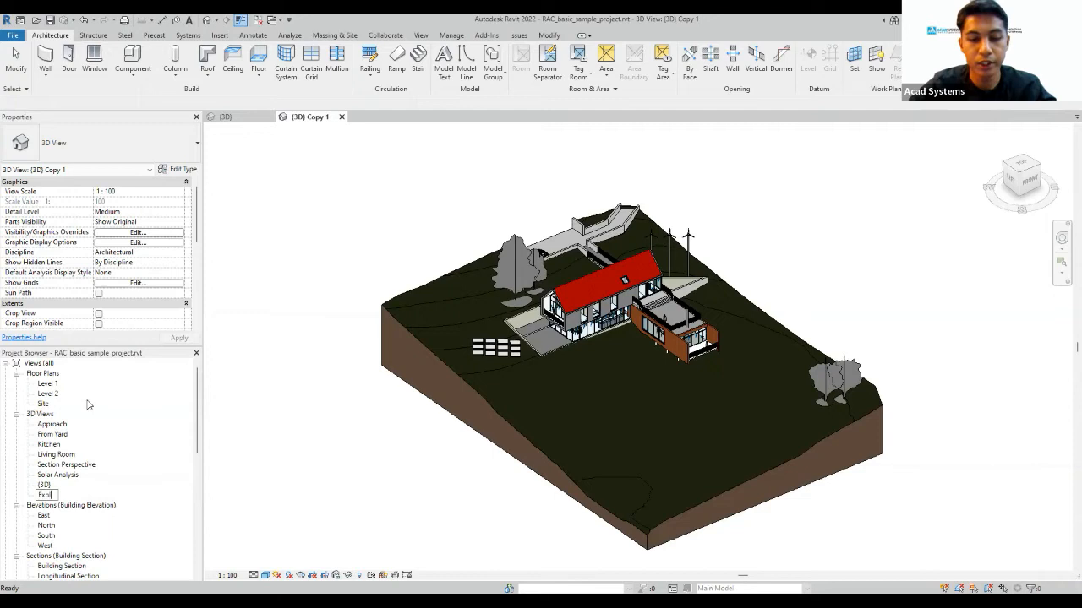
{"action": "type", "text": "Exploded Diagram"}
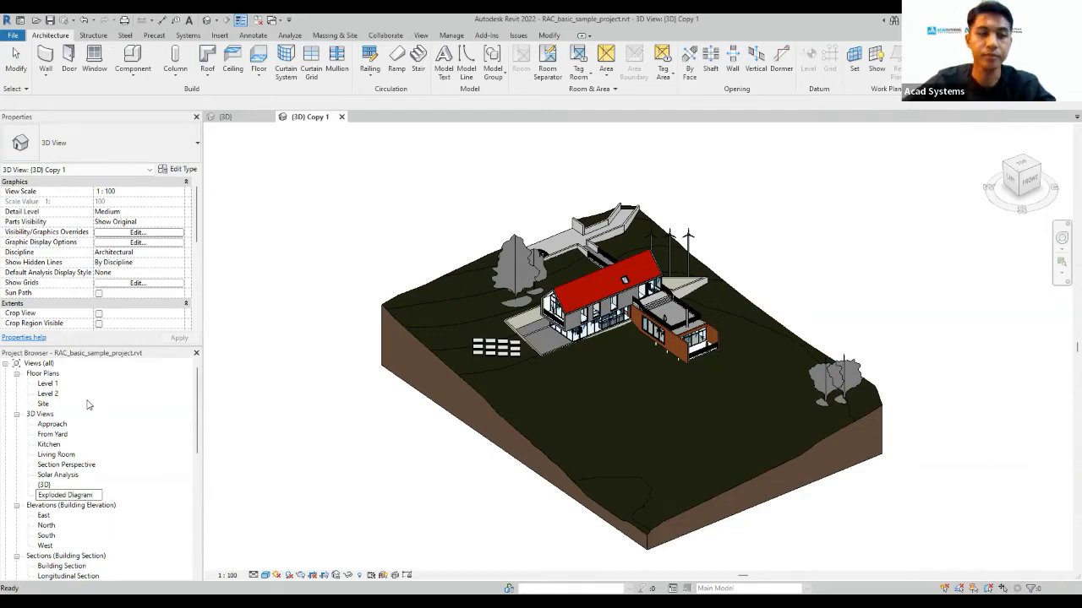
{"action": "left_click", "coordinate": [163, 437]}
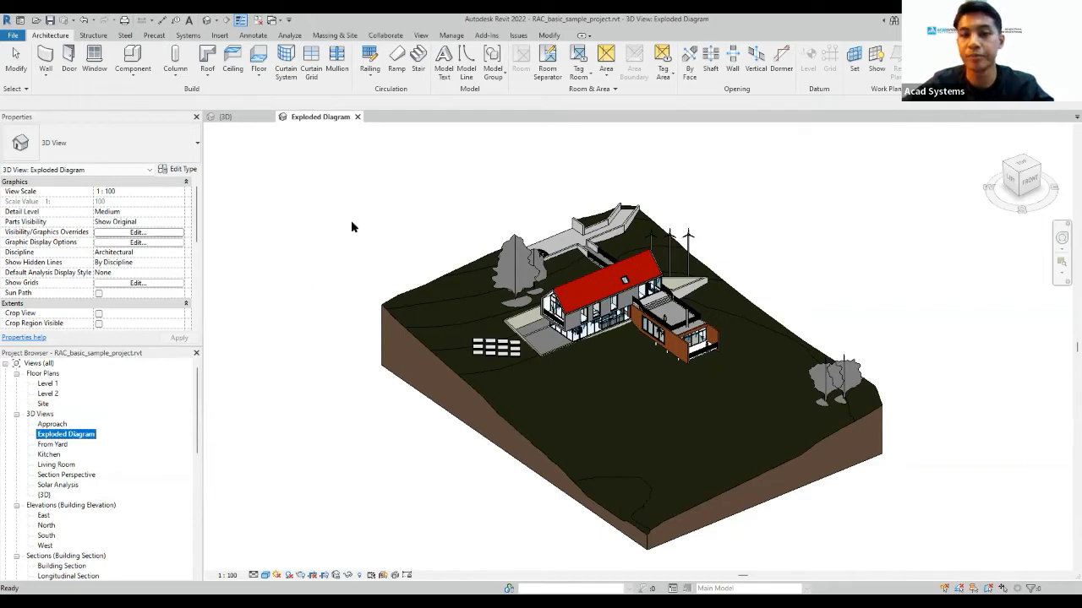
Hide the whole category of the Honey Locust tree at the site's edge in the Exploded Diagram view.
{"action": "scroll", "coordinate": [824, 338], "scroll_direction": "up", "scroll_amount": 1}
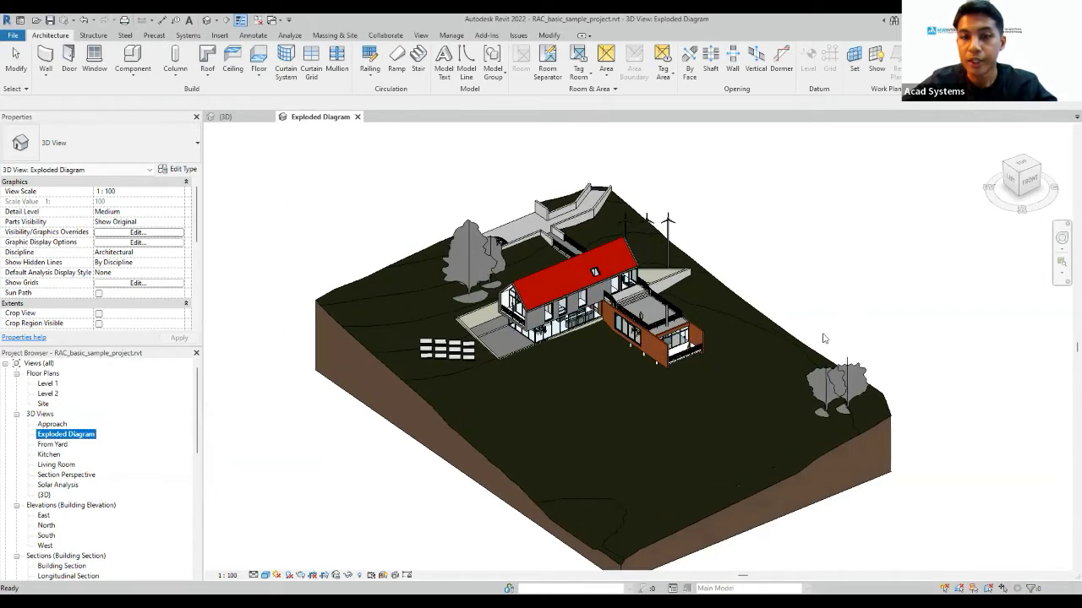
{"action": "scroll", "coordinate": [708, 250], "scroll_direction": "up", "scroll_amount": 2}
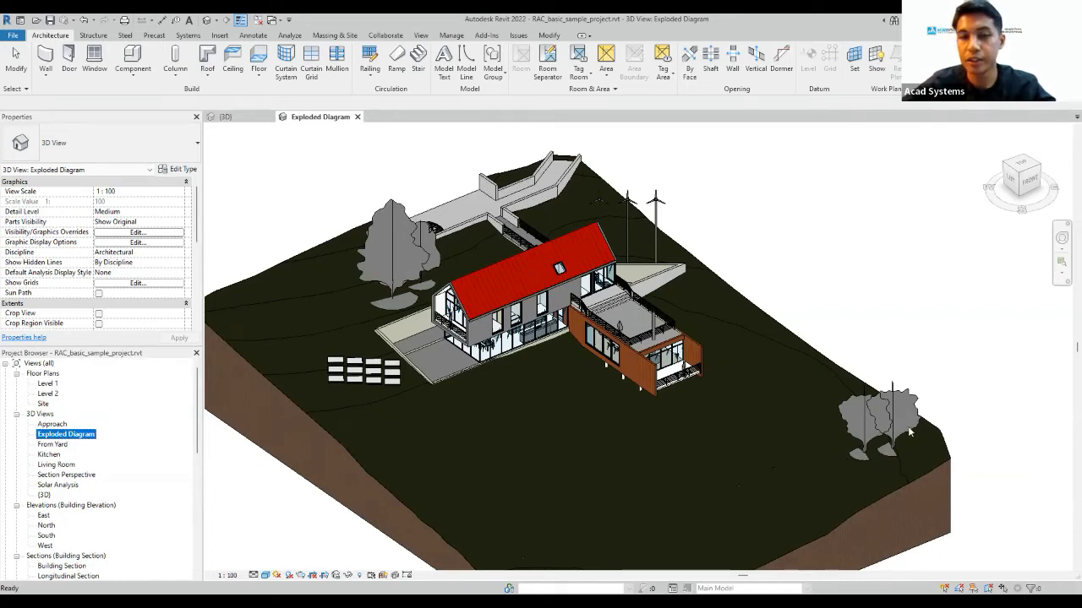
{"action": "key", "text": "Tab"}
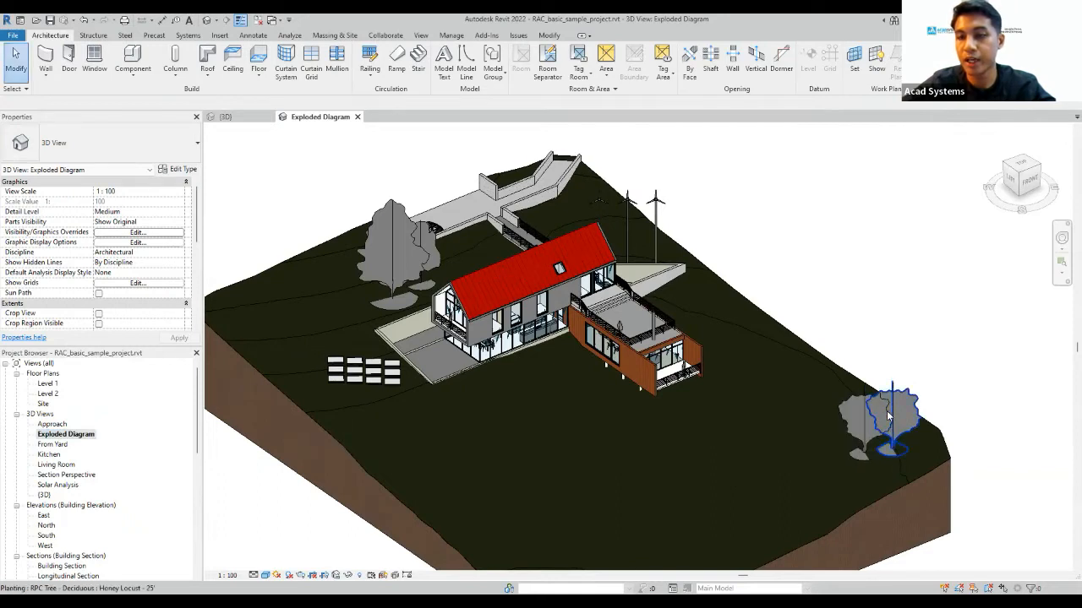
{"action": "left_click", "coordinate": [889, 416]}
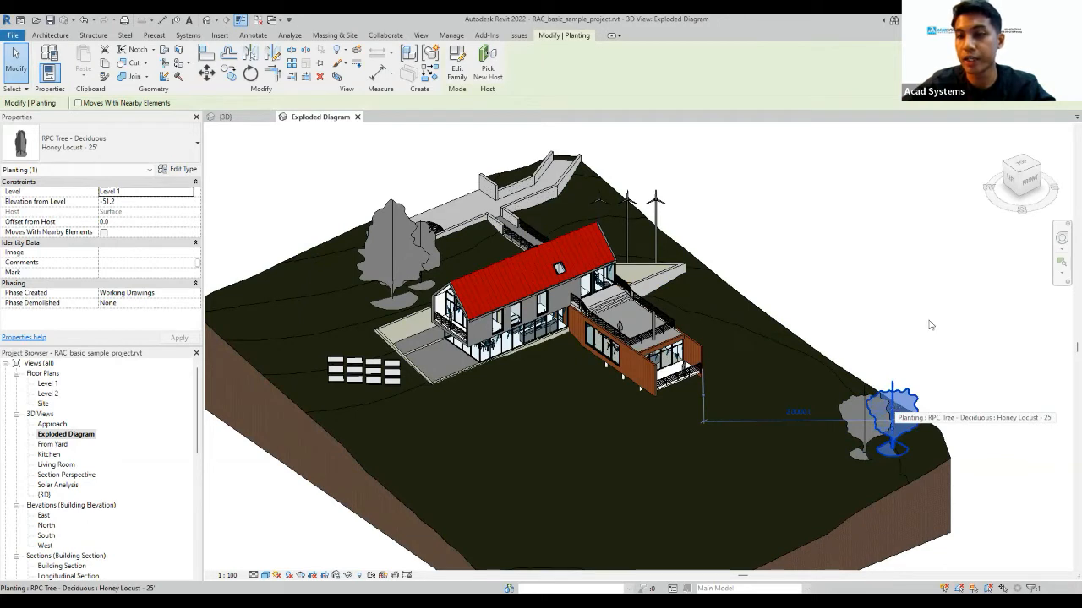
{"action": "right_click", "coordinate": [894, 409]}
{"action": "mouse_move", "coordinate": [934, 177]}
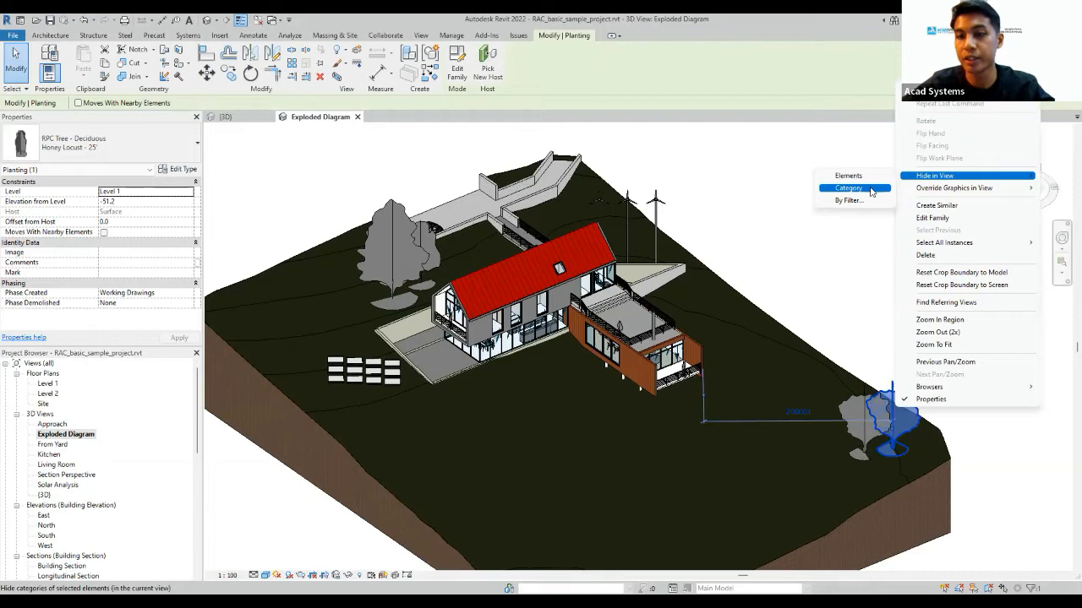
{"action": "left_click", "coordinate": [872, 190]}
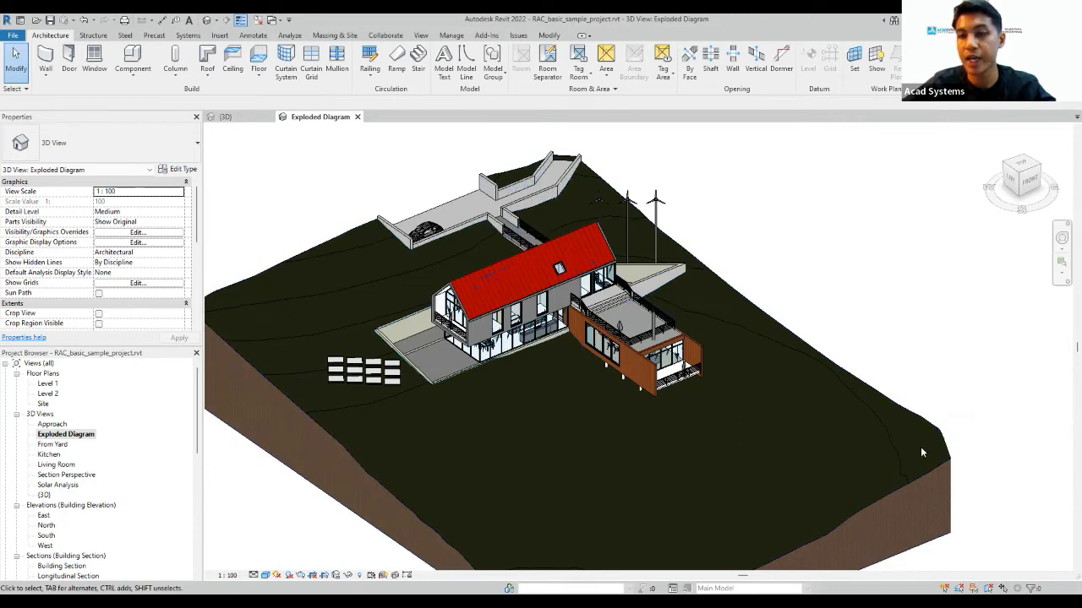
Hide the panel array group beside the house by category in the Exploded Diagram view.
{"action": "left_click", "coordinate": [380, 372]}
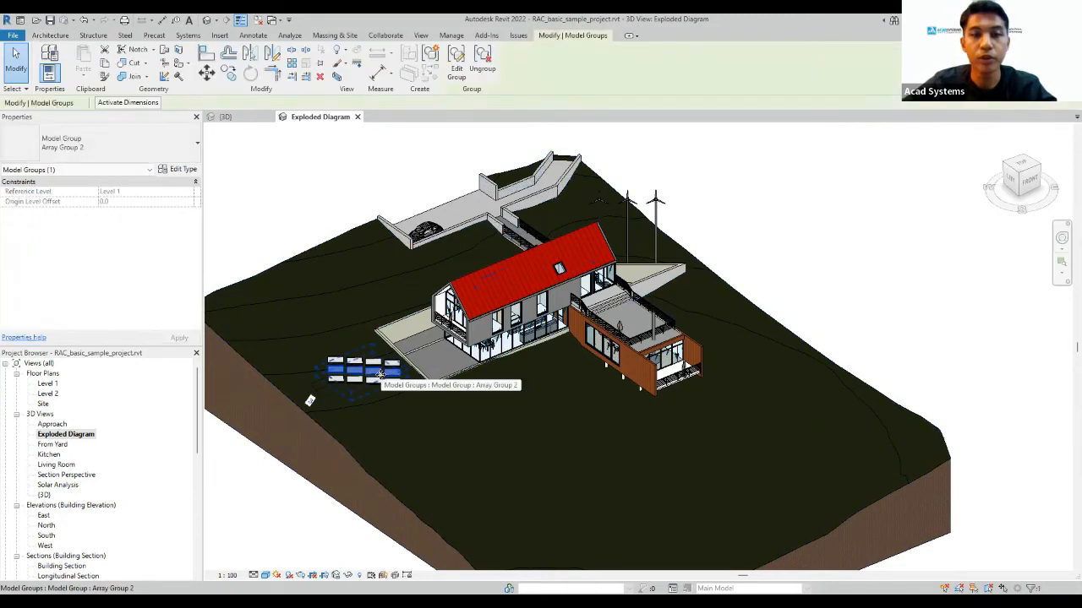
{"action": "right_click", "coordinate": [380, 373]}
{"action": "mouse_move", "coordinate": [440, 146]}
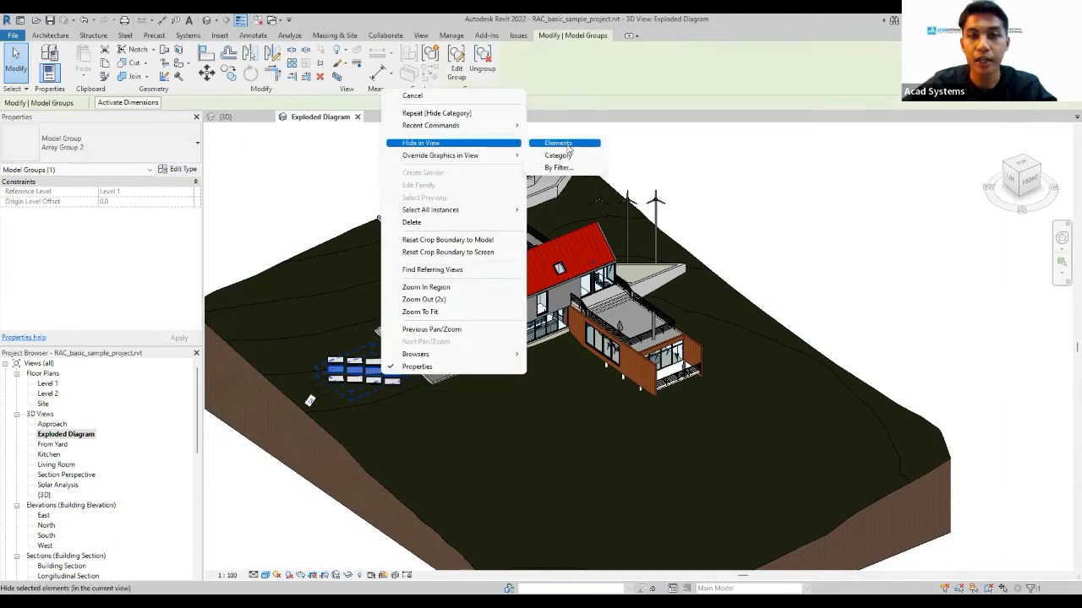
{"action": "left_click", "coordinate": [572, 158]}
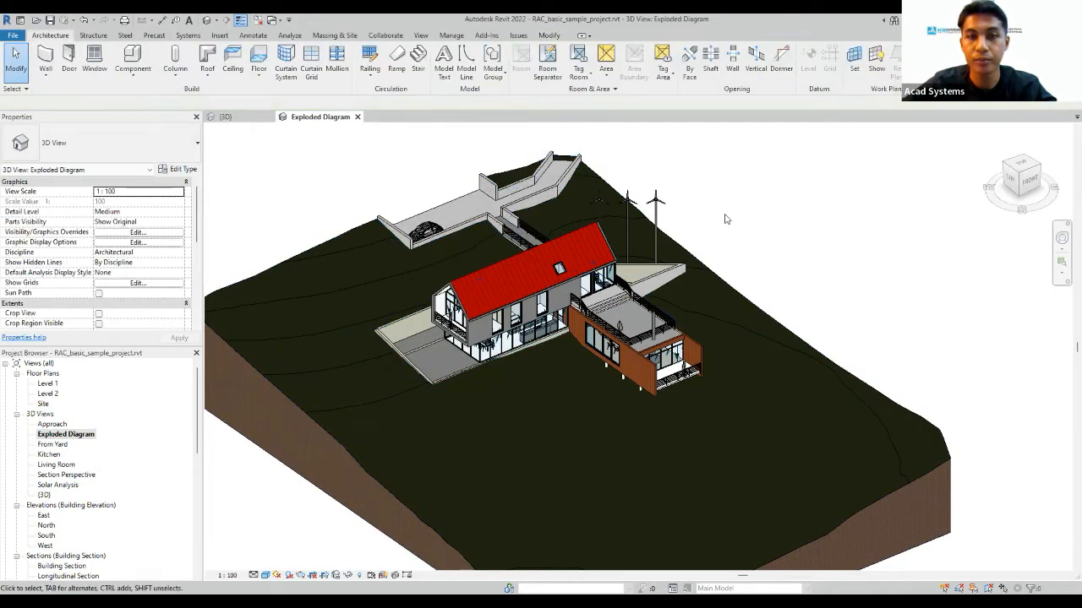
Hide the wind power generators behind the house by category in the current view.
{"action": "left_click", "coordinate": [653, 206]}
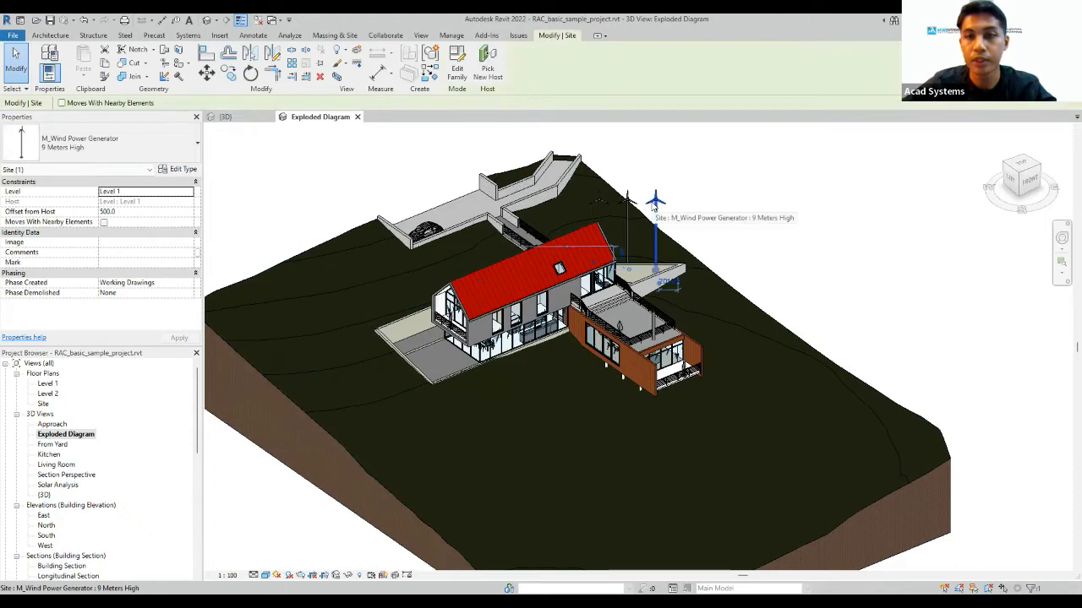
{"action": "right_click", "coordinate": [705, 268]}
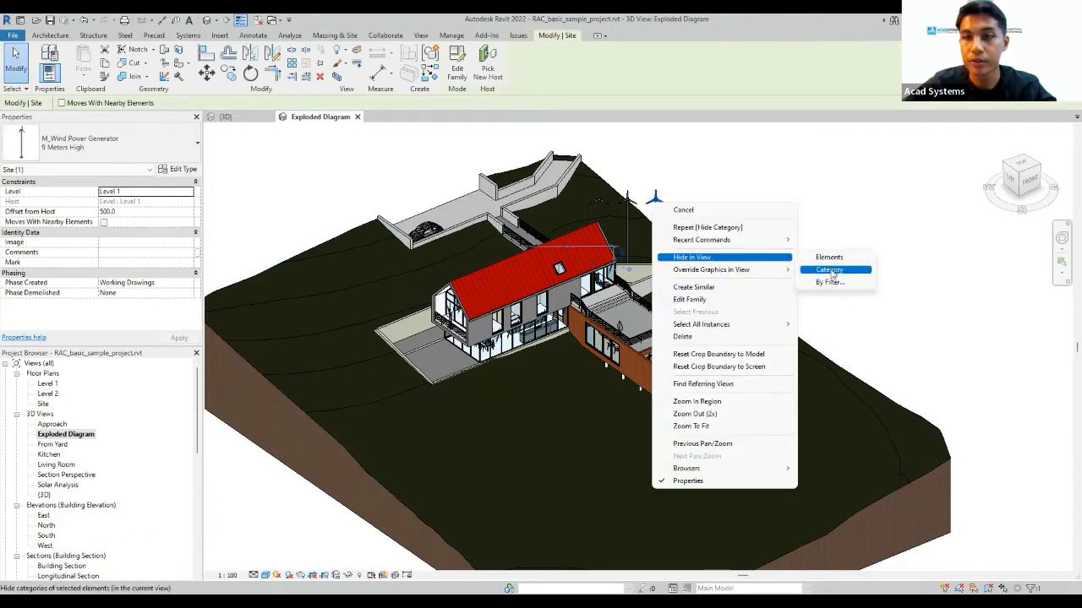
{"action": "left_click", "coordinate": [835, 270]}
Hide the grass topography surface by category in the current view.
{"action": "left_click", "coordinate": [799, 341]}
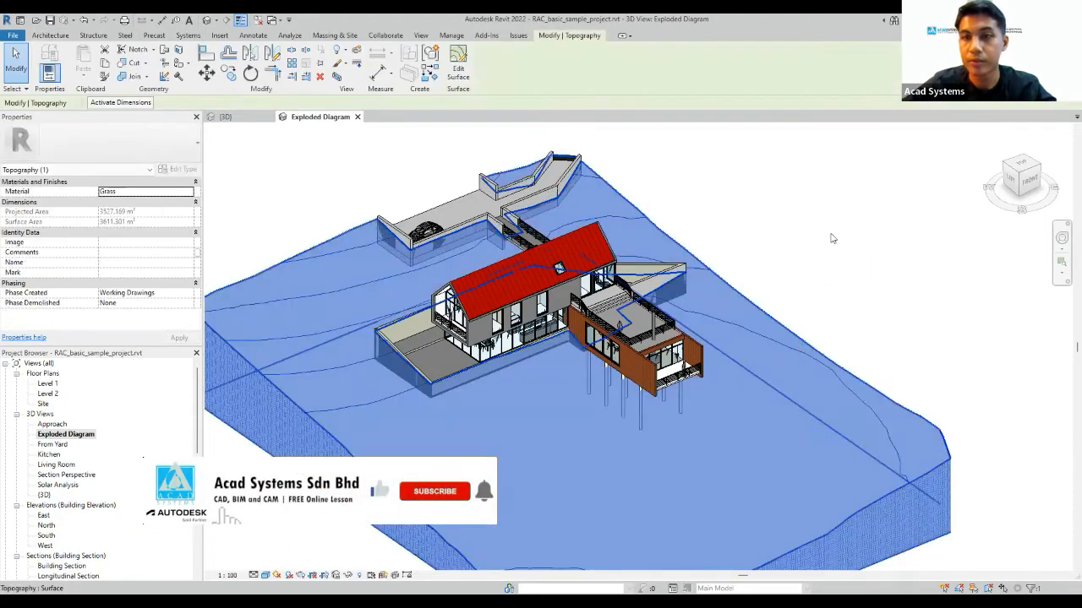
{"action": "right_click", "coordinate": [801, 342]}
{"action": "mouse_move", "coordinate": [845, 111]}
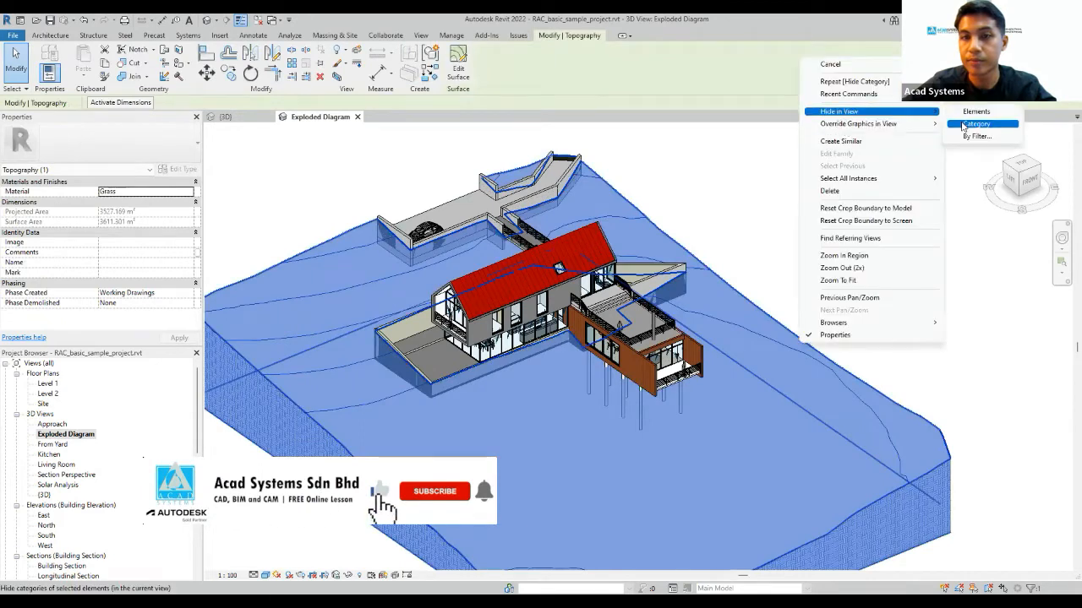
{"action": "left_click", "coordinate": [970, 122]}
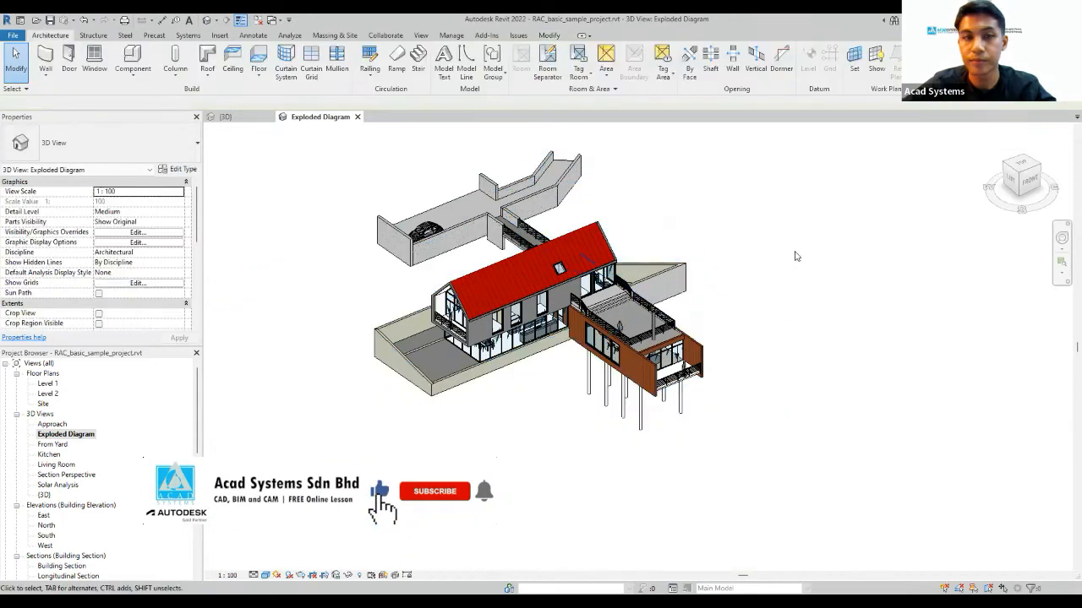
Hide the Beetle car on the driveway by category in the current view.
{"action": "left_click", "coordinate": [421, 232]}
{"action": "right_click", "coordinate": [420, 228]}
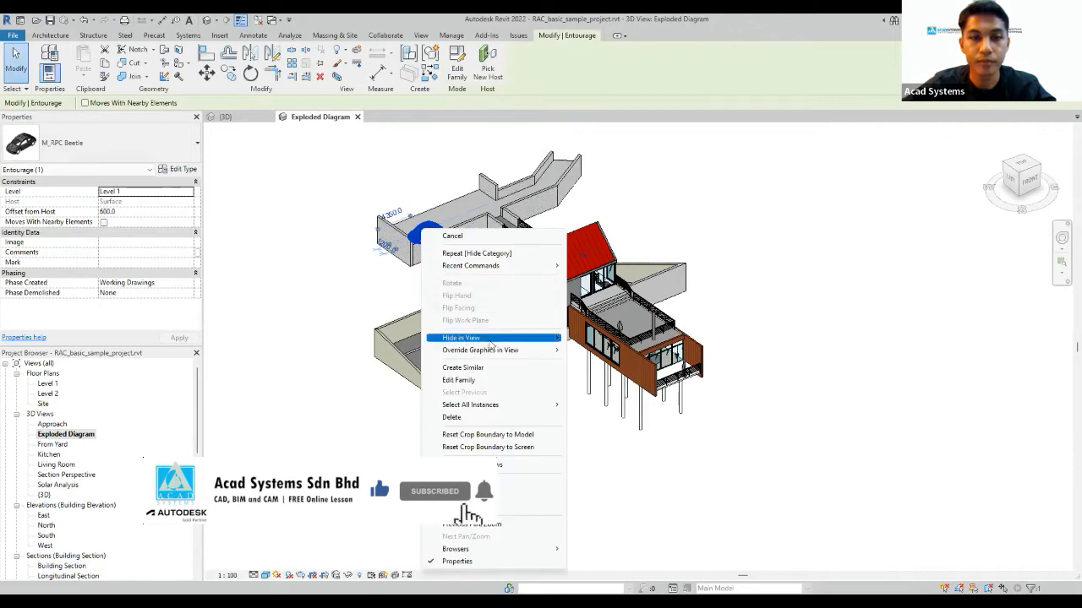
{"action": "mouse_move", "coordinate": [497, 338]}
{"action": "left_click", "coordinate": [602, 350]}
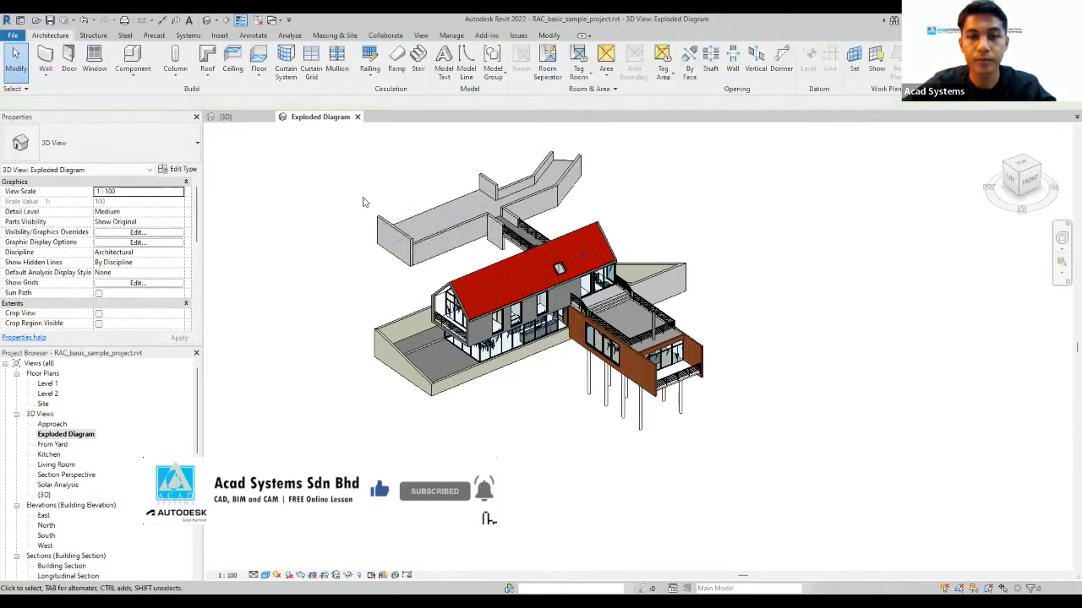
{"action": "scroll", "coordinate": [403, 259], "scroll_direction": "up", "scroll_amount": 1}
{"action": "middle_click_drag", "start_coordinate": [404, 259], "coordinate": [568, 251], "text": "shift"}
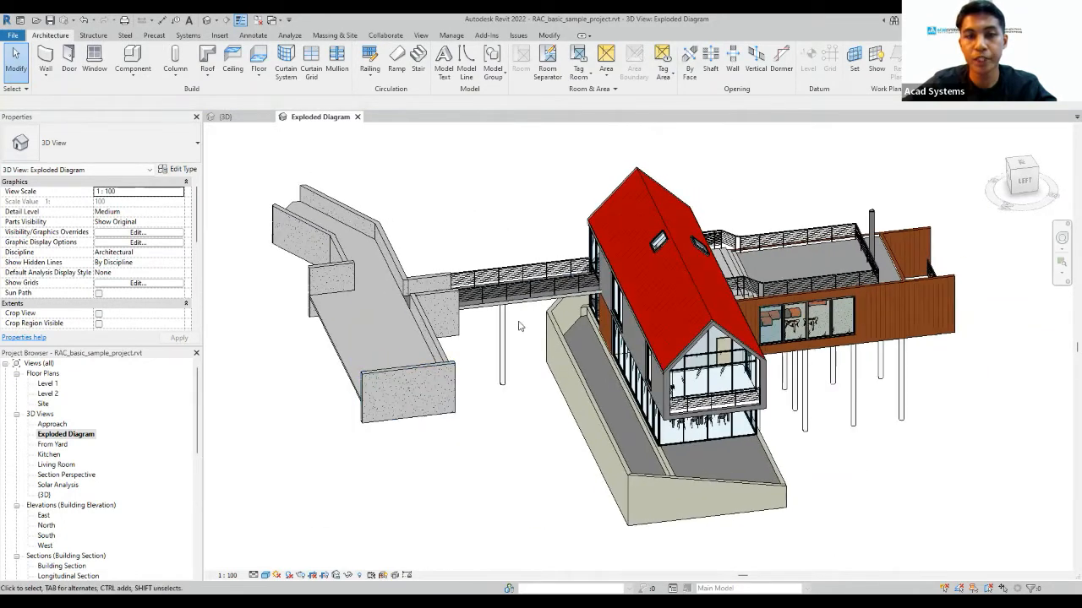
{"action": "middle_click_drag", "start_coordinate": [543, 361], "coordinate": [526, 341], "text": "shift"}
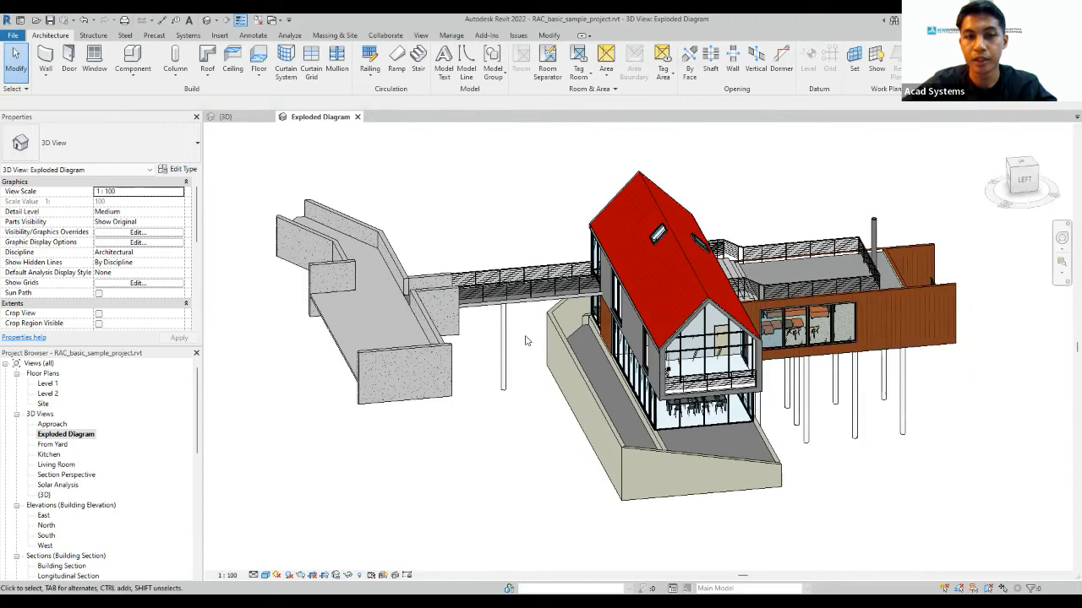
{"action": "left_click_drag", "start_coordinate": [524, 351], "coordinate": [271, 178]}
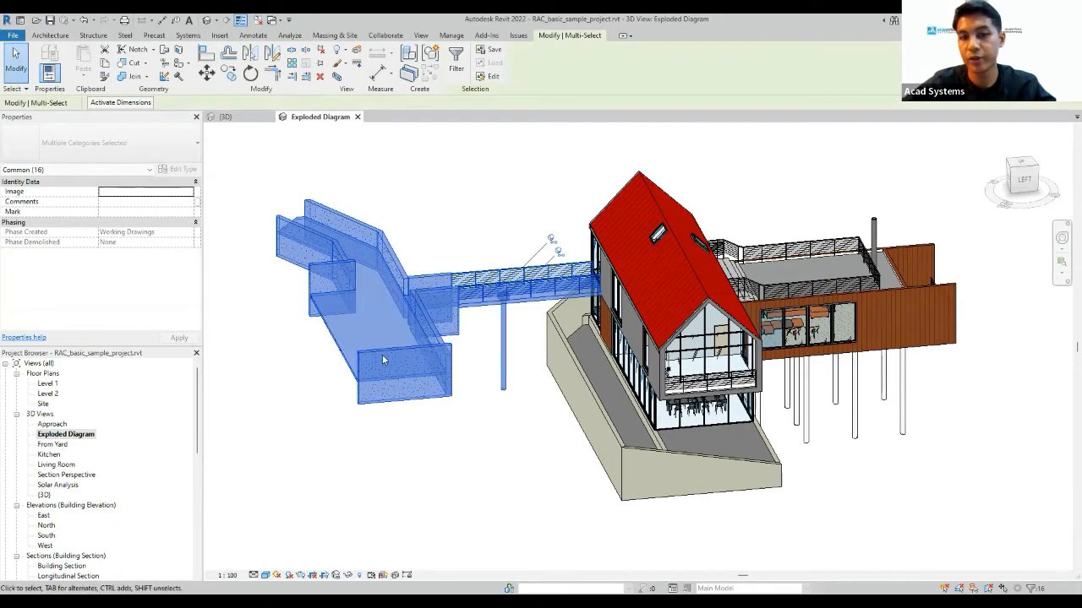
{"action": "mouse_move", "coordinate": [486, 325]}
{"action": "middle_mouse_down", "text": "shift"}
{"action": "mouse_move", "coordinate": [500, 336]}
{"action": "mouse_move", "coordinate": [473, 313]}
{"action": "middle_mouse_up", "text": "shift"}
{"action": "right_click", "coordinate": [471, 313]}
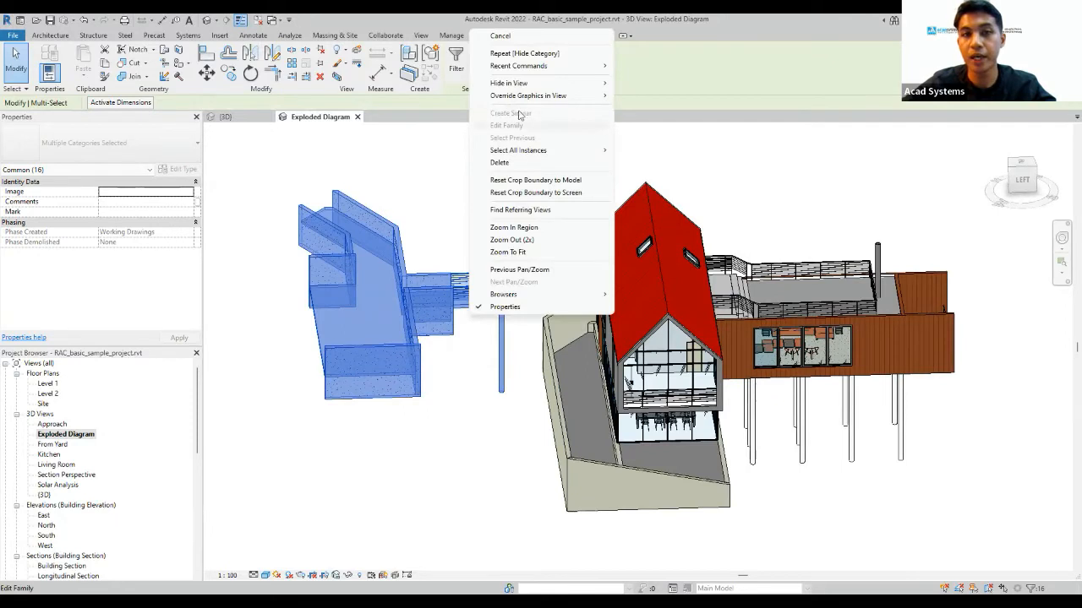
{"action": "mouse_move", "coordinate": [541, 83]}
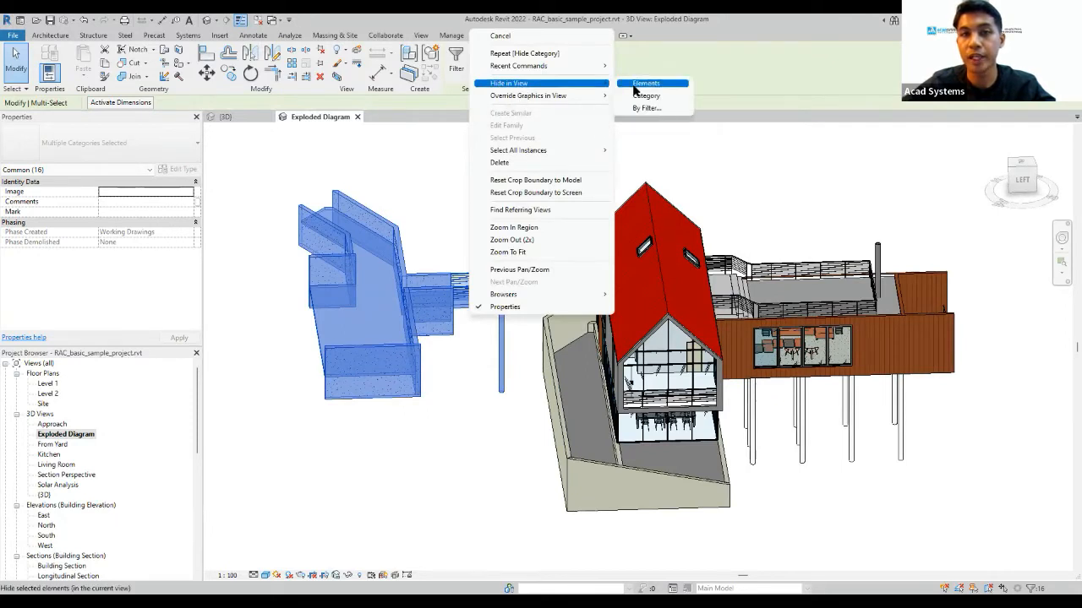
{"action": "left_click", "coordinate": [411, 278]}
{"action": "left_click", "coordinate": [419, 358]}
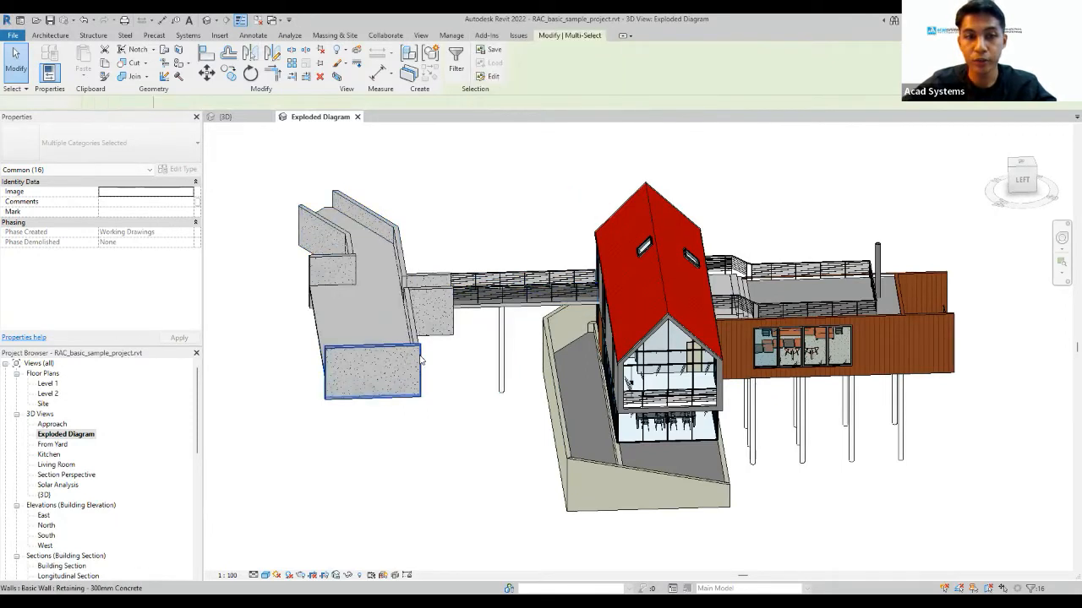
{"action": "left_click", "coordinate": [414, 359]}
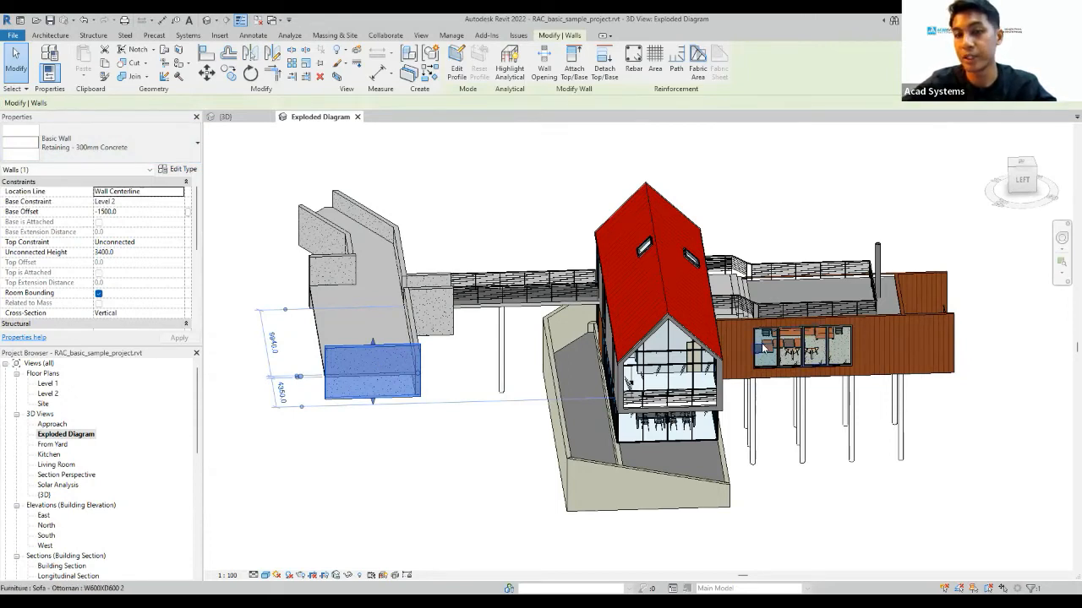
{"action": "left_click", "coordinate": [513, 332]}
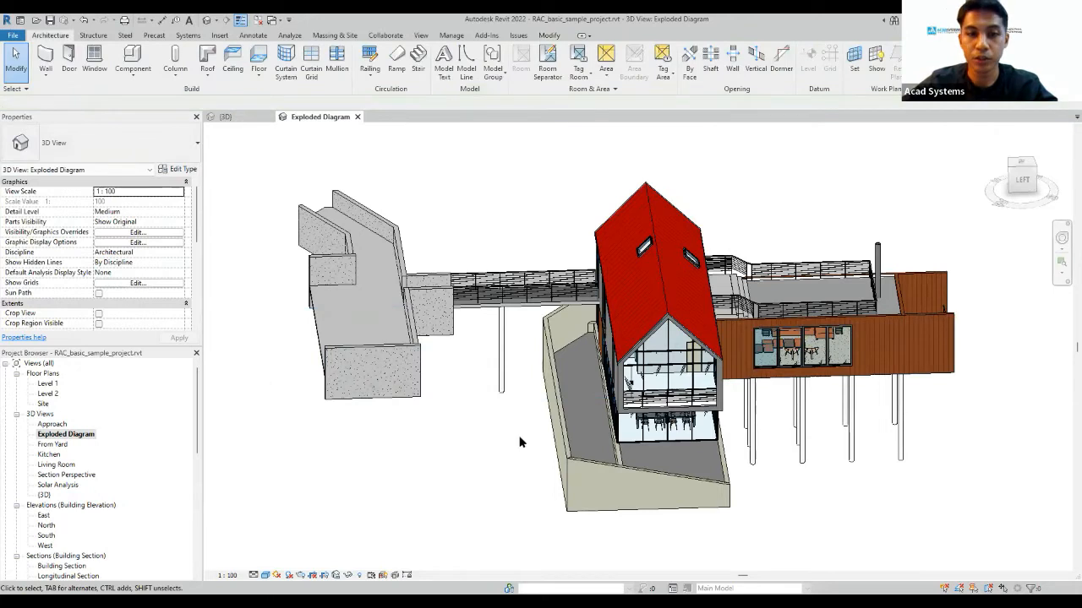
Hide the driveway with its retaining walls and the connecting footbridge as individual elements in the view.
{"action": "left_click_drag", "start_coordinate": [519, 441], "coordinate": [271, 169]}
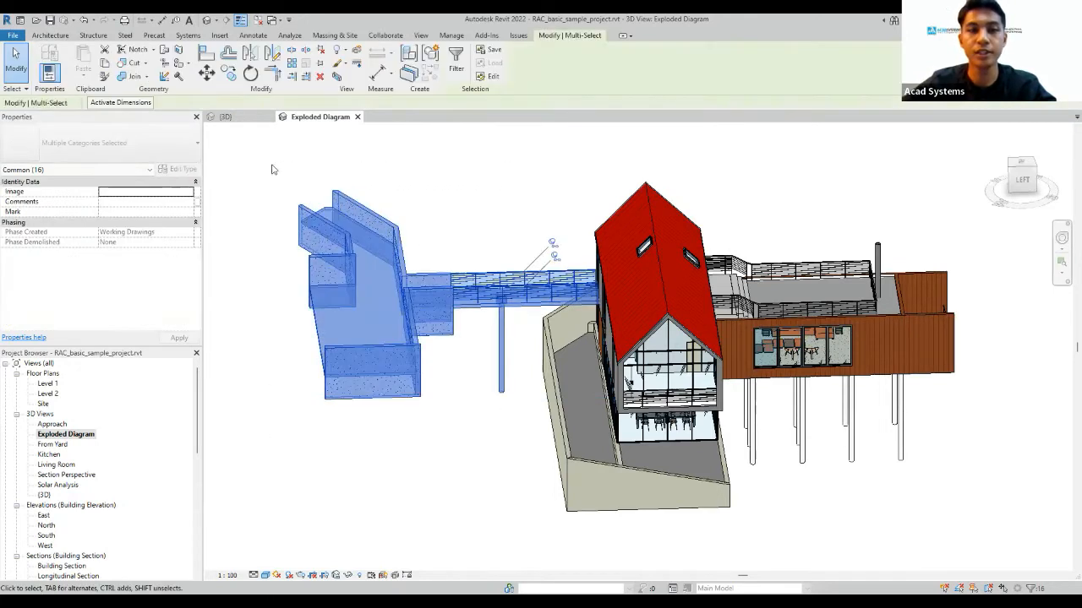
{"action": "right_click", "coordinate": [408, 304]}
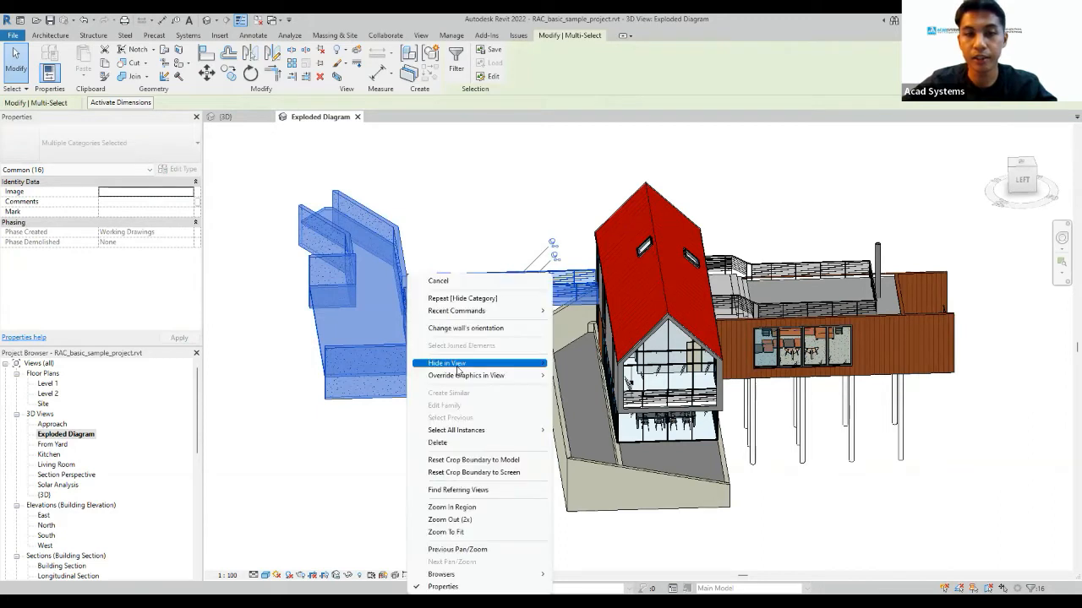
{"action": "mouse_move", "coordinate": [457, 366]}
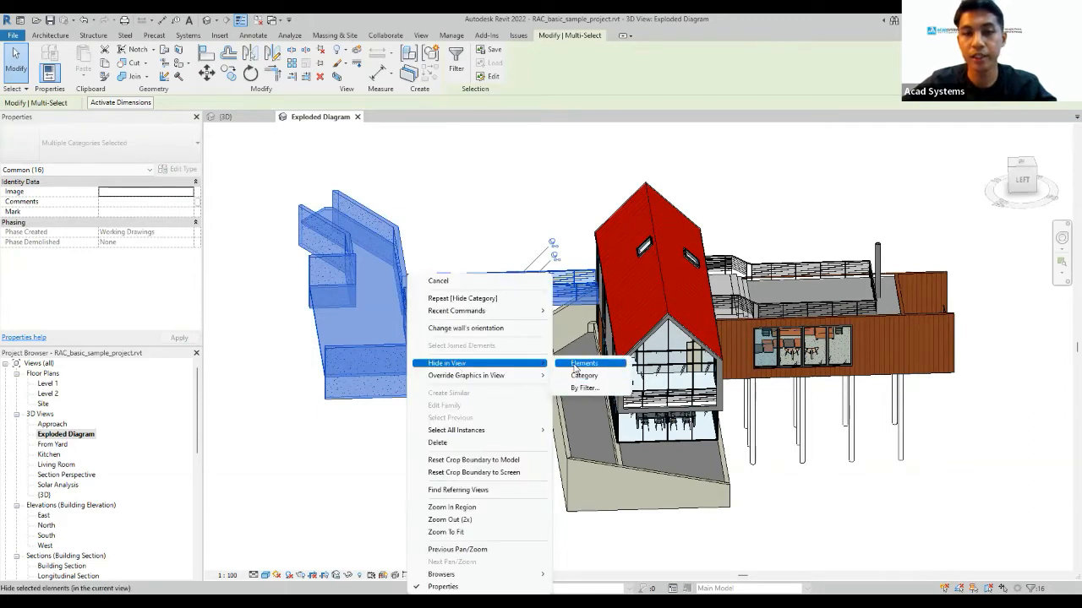
{"action": "left_click", "coordinate": [576, 363]}
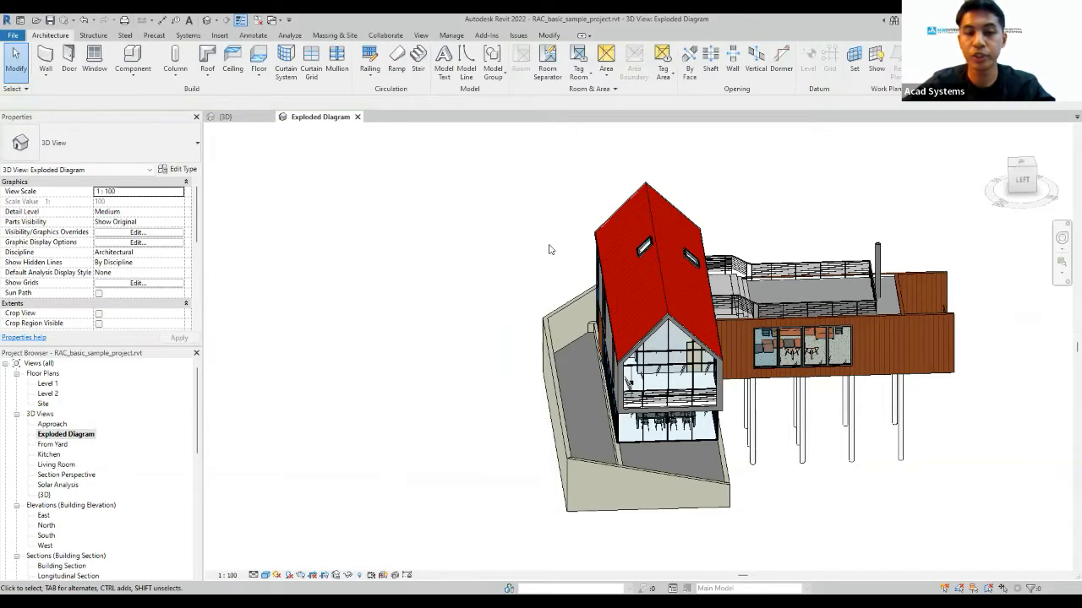
Turn off the Furniture and Furniture Systems categories in the Exploded Diagram view's visibility overrides and apply the change.
{"action": "middle_click_drag", "start_coordinate": [549, 249], "coordinate": [431, 321], "text": "shift"}
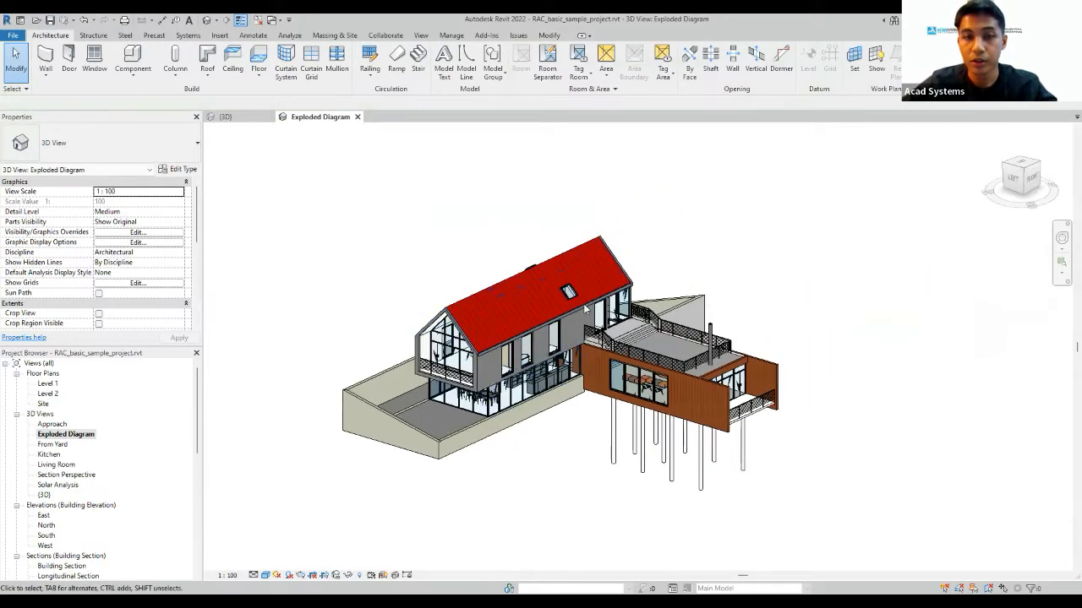
{"action": "scroll", "coordinate": [582, 317], "scroll_direction": "up", "scroll_amount": 2}
{"action": "scroll", "coordinate": [582, 320], "scroll_direction": "up", "scroll_amount": 3}
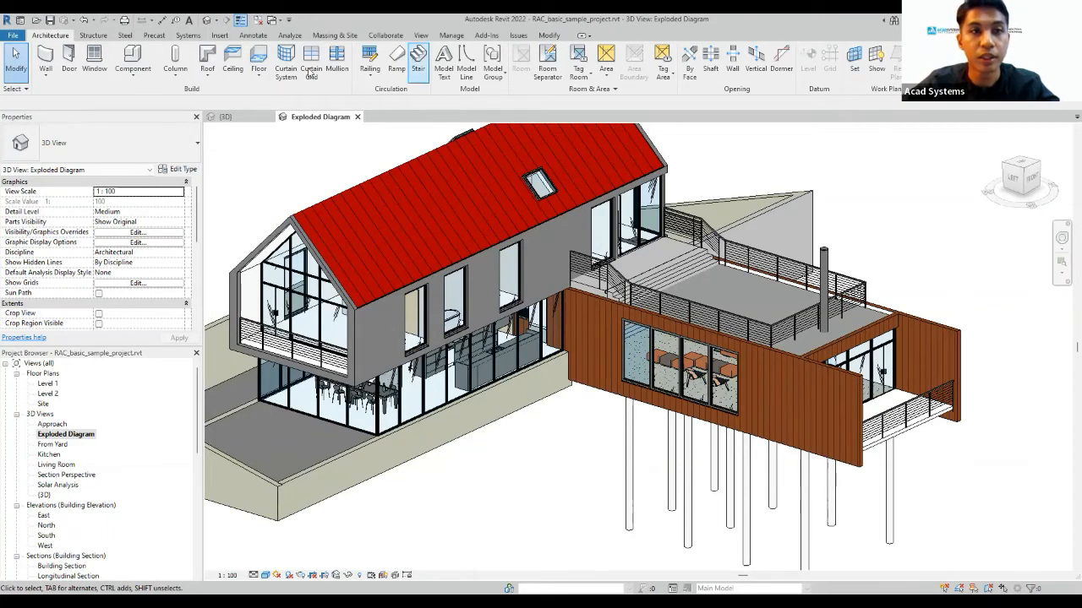
{"action": "left_click", "coordinate": [424, 36]}
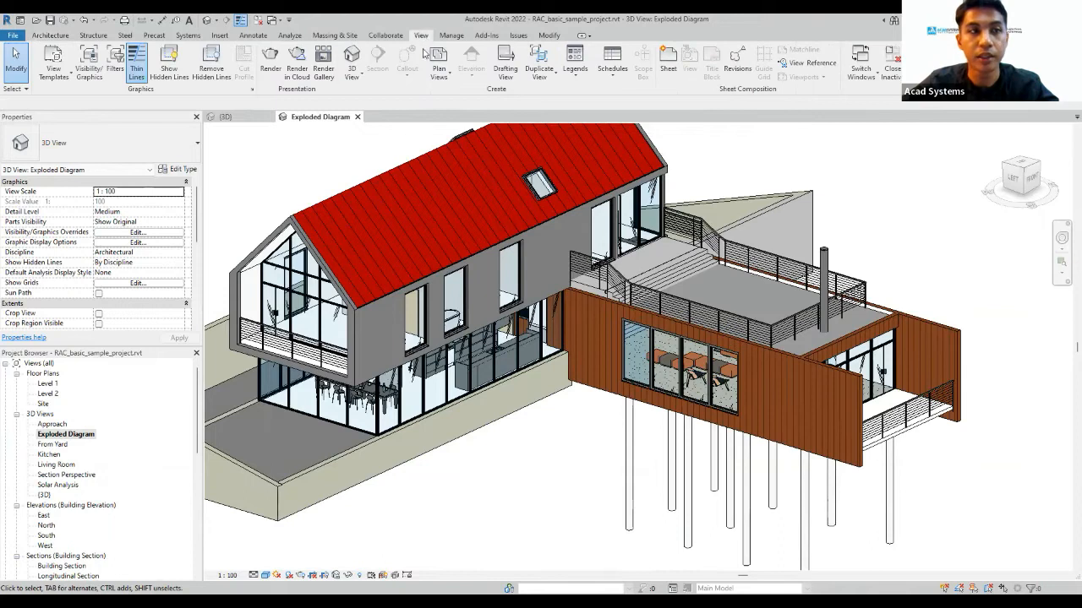
{"action": "left_click", "coordinate": [85, 75]}
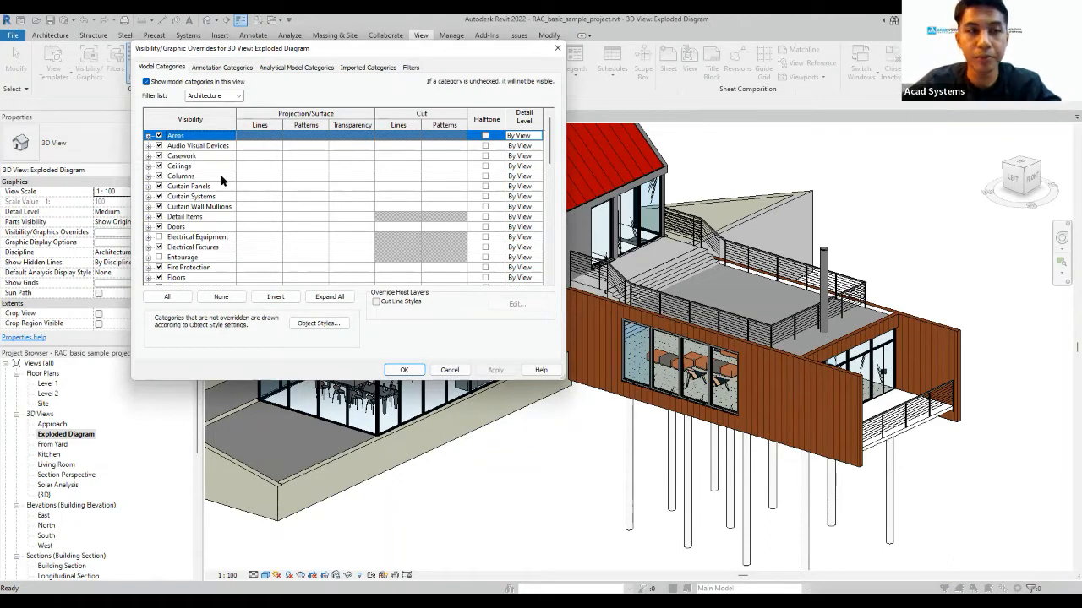
{"action": "scroll", "coordinate": [196, 177], "scroll_direction": "down", "scroll_amount": 2}
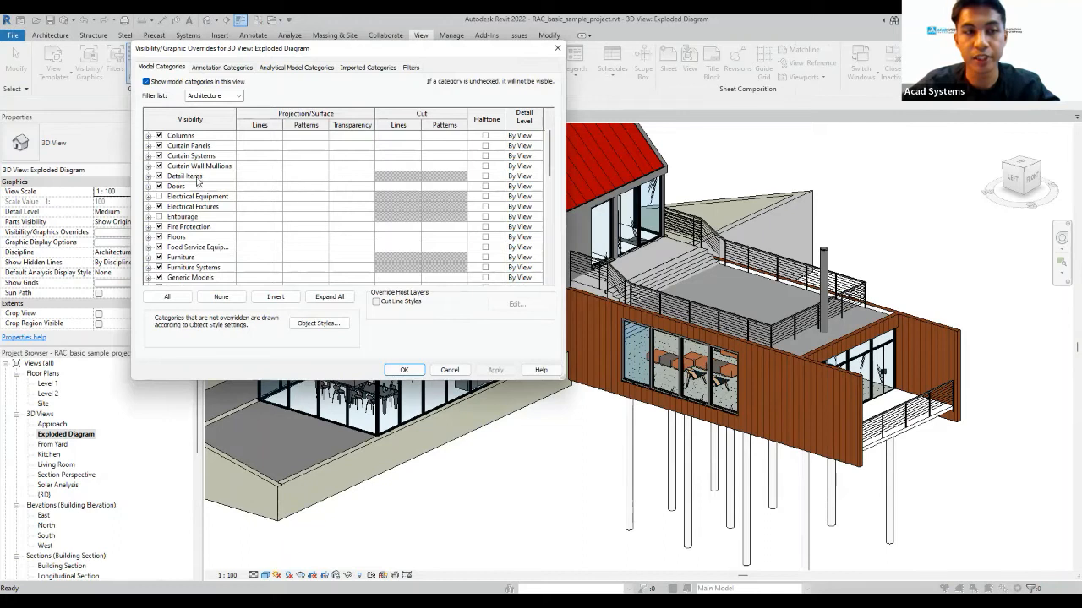
{"action": "scroll", "coordinate": [195, 192], "scroll_direction": "down", "scroll_amount": 2}
{"action": "scroll", "coordinate": [194, 194], "scroll_direction": "down", "scroll_amount": 1}
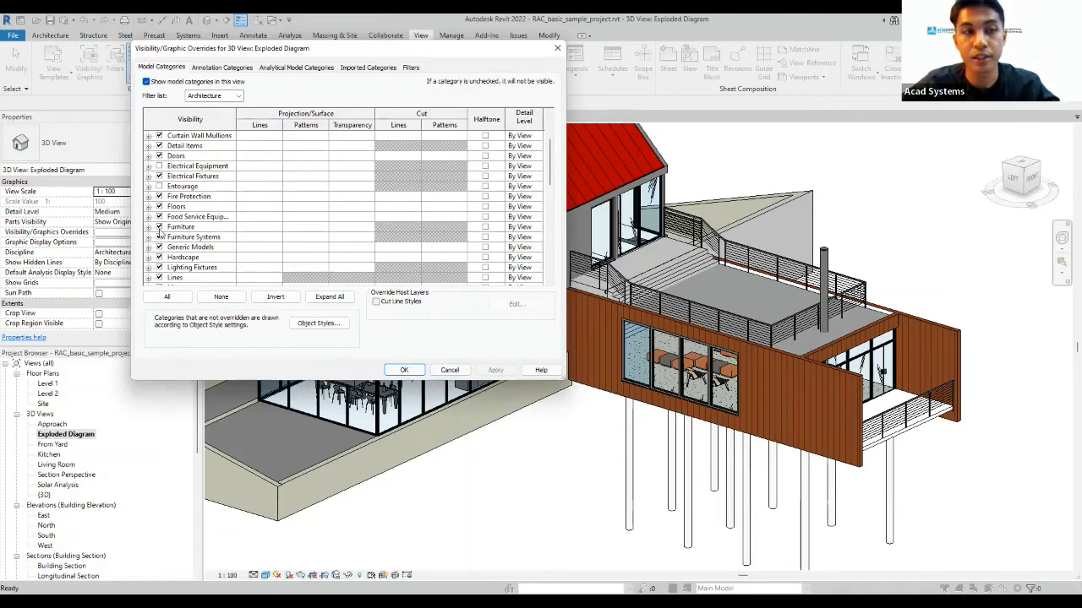
{"action": "left_click", "coordinate": [159, 226]}
{"action": "left_click", "coordinate": [159, 237]}
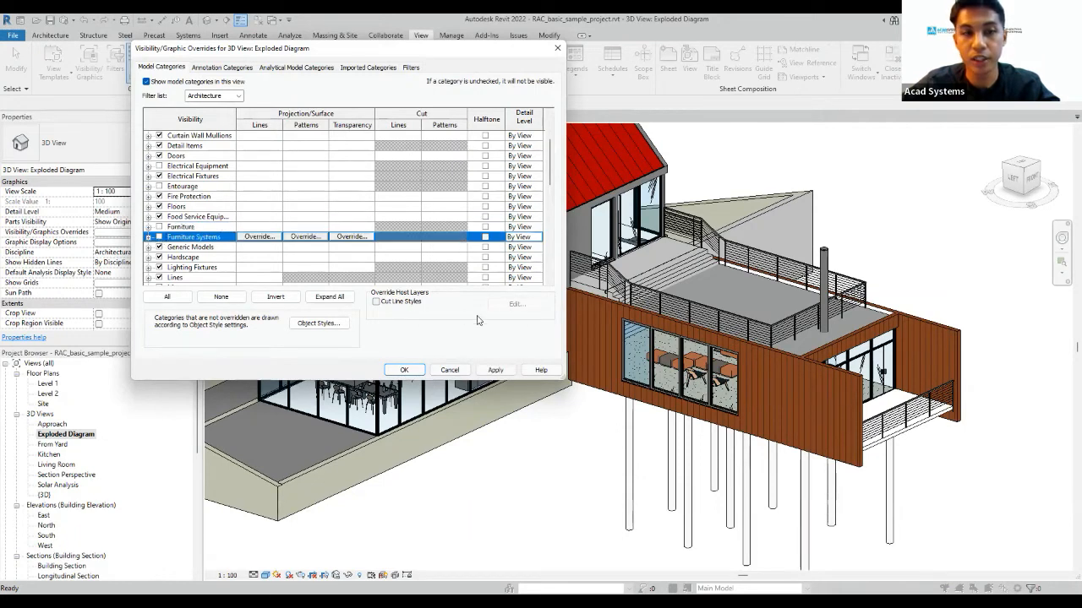
{"action": "left_click", "coordinate": [499, 370]}
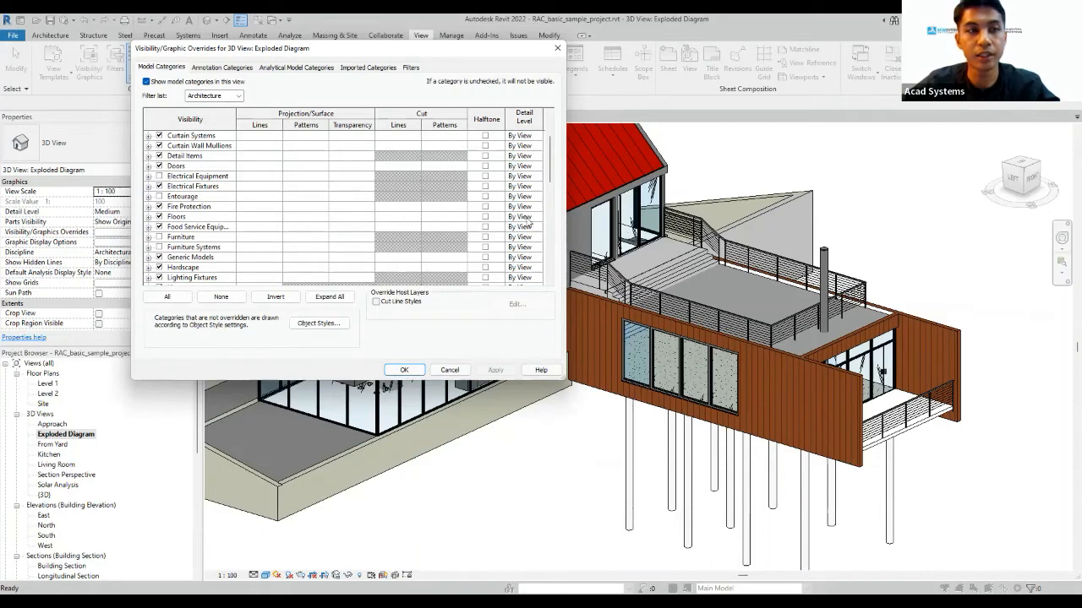
Turn off visibility of the Casework, Electrical Fixtures, Generic Models and Lighting Fixtures categories for this view.
{"action": "scroll", "coordinate": [203, 194], "scroll_direction": "up", "scroll_amount": 3}
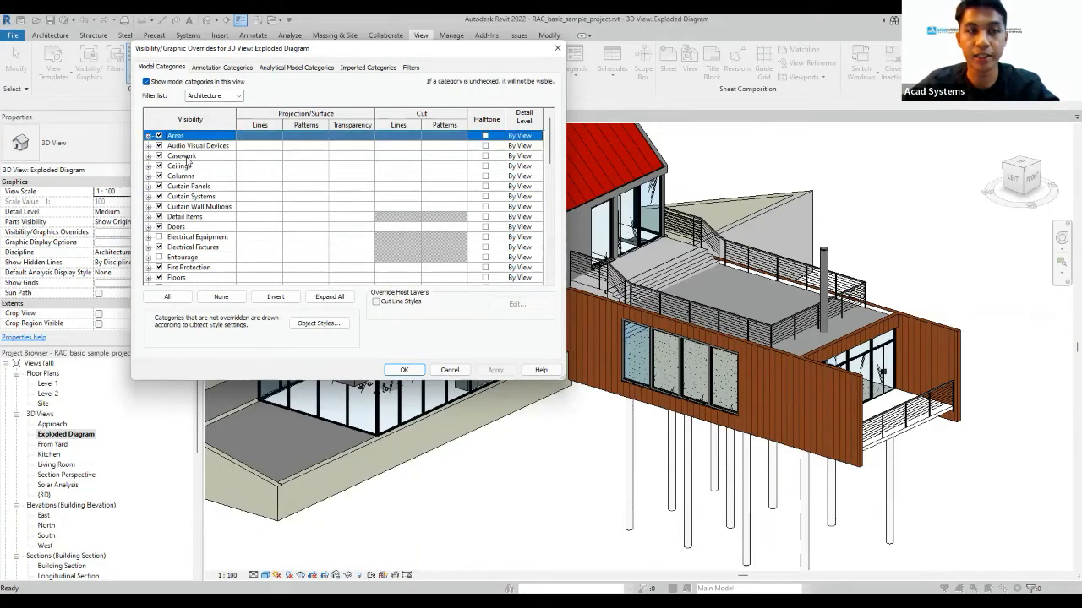
{"action": "left_click", "coordinate": [159, 155]}
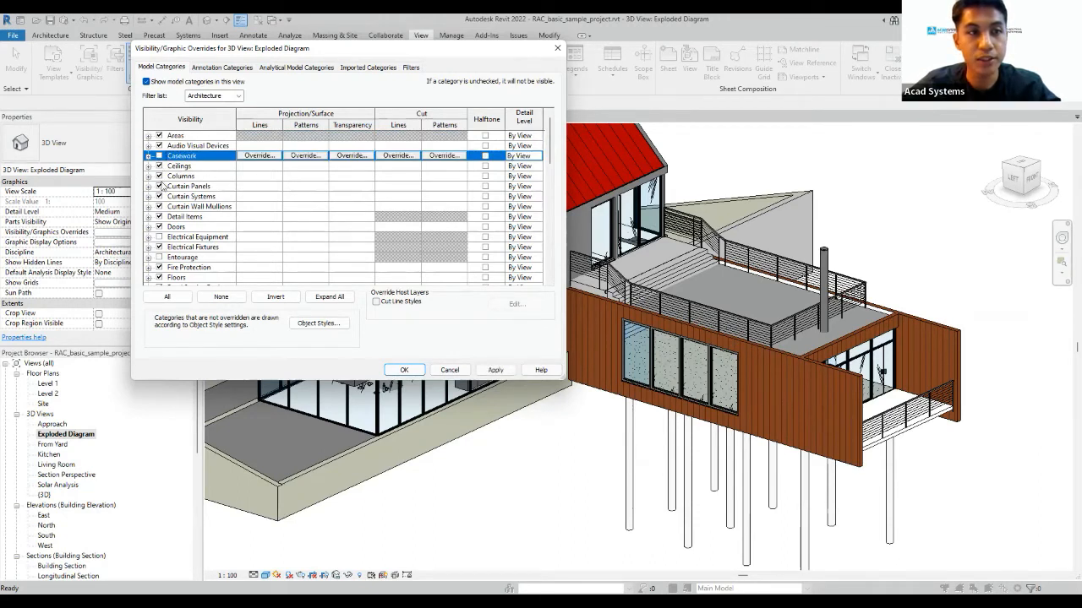
{"action": "scroll", "coordinate": [162, 185], "scroll_direction": "down", "scroll_amount": 2}
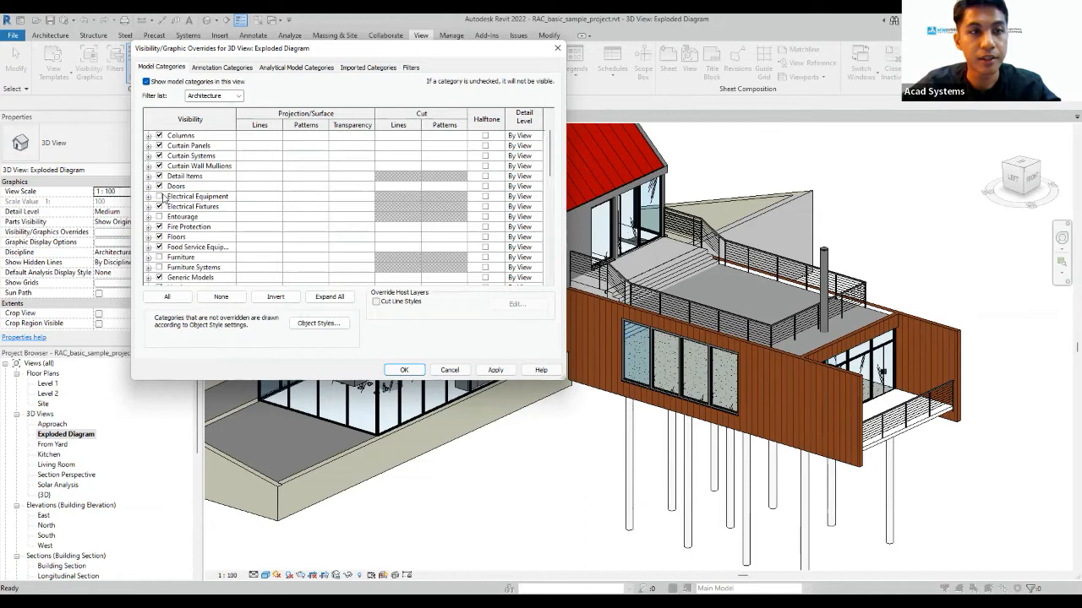
{"action": "scroll", "coordinate": [163, 198], "scroll_direction": "down", "scroll_amount": 1}
{"action": "left_click", "coordinate": [159, 196]}
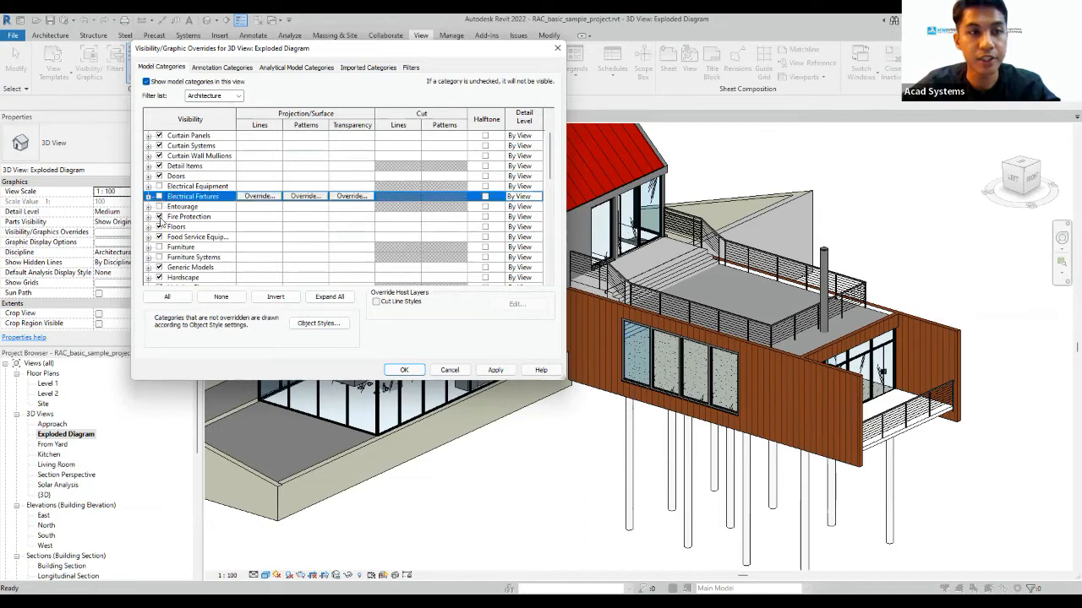
{"action": "scroll", "coordinate": [162, 227], "scroll_direction": "down", "scroll_amount": 1}
{"action": "scroll", "coordinate": [163, 239], "scroll_direction": "down", "scroll_amount": 1}
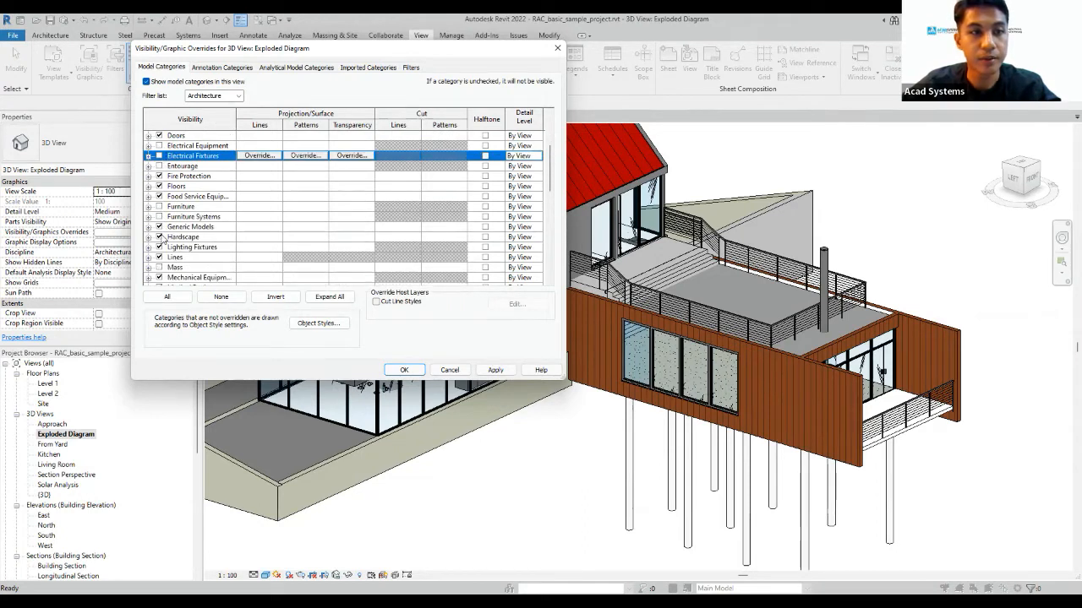
{"action": "left_click", "coordinate": [159, 227]}
{"action": "left_click", "coordinate": [159, 247]}
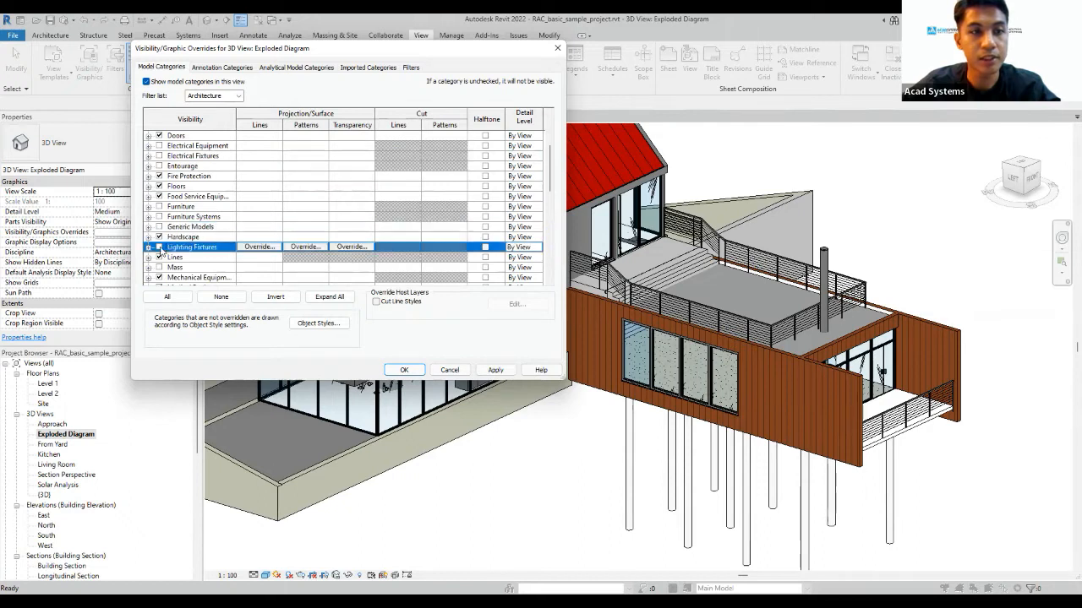
Turn off visibility of Mechanical Equipment, Plumbing Fixtures and Specialty Equipment, and apply the overrides to the view.
{"action": "scroll", "coordinate": [161, 251], "scroll_direction": "down", "scroll_amount": 3}
{"action": "left_click", "coordinate": [160, 216]}
{"action": "scroll", "coordinate": [168, 251], "scroll_direction": "down", "scroll_amount": 1}
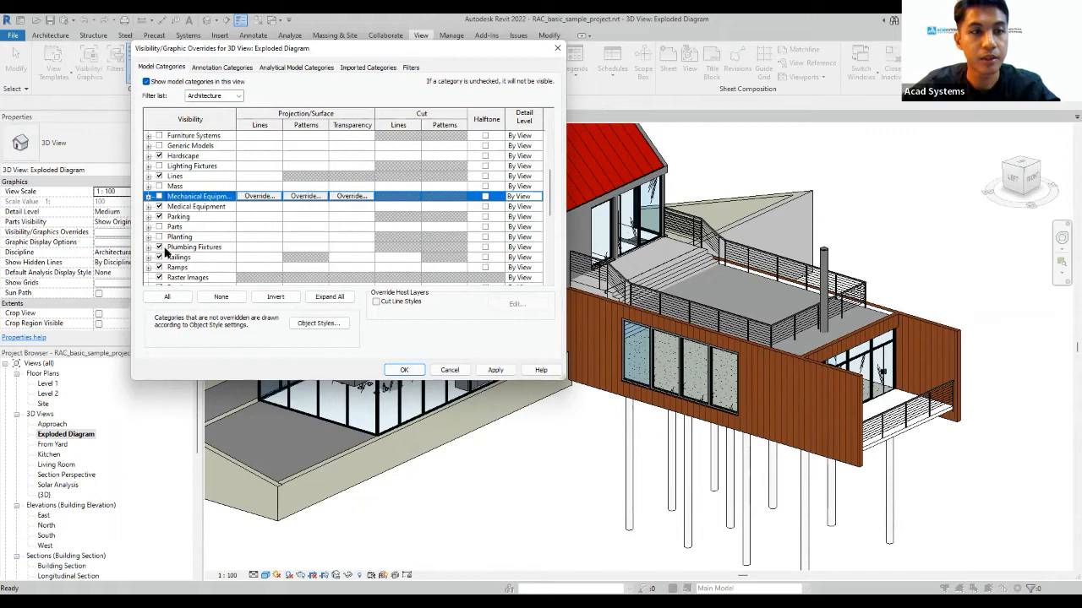
{"action": "left_click", "coordinate": [159, 247]}
{"action": "scroll", "coordinate": [173, 253], "scroll_direction": "down", "scroll_amount": 5}
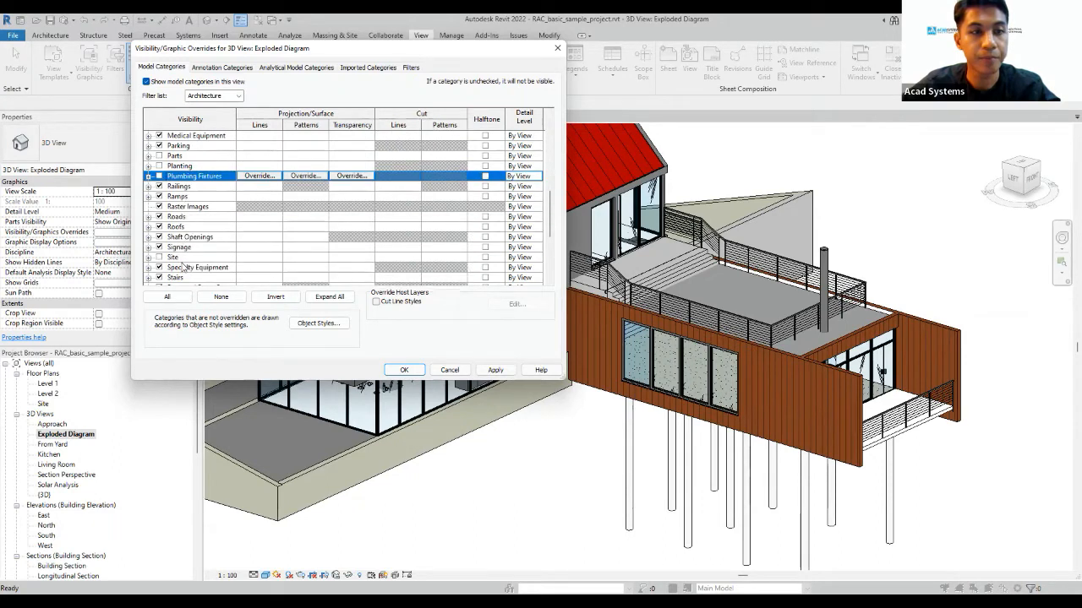
{"action": "scroll", "coordinate": [179, 257], "scroll_direction": "down", "scroll_amount": 2}
{"action": "left_click", "coordinate": [159, 196]}
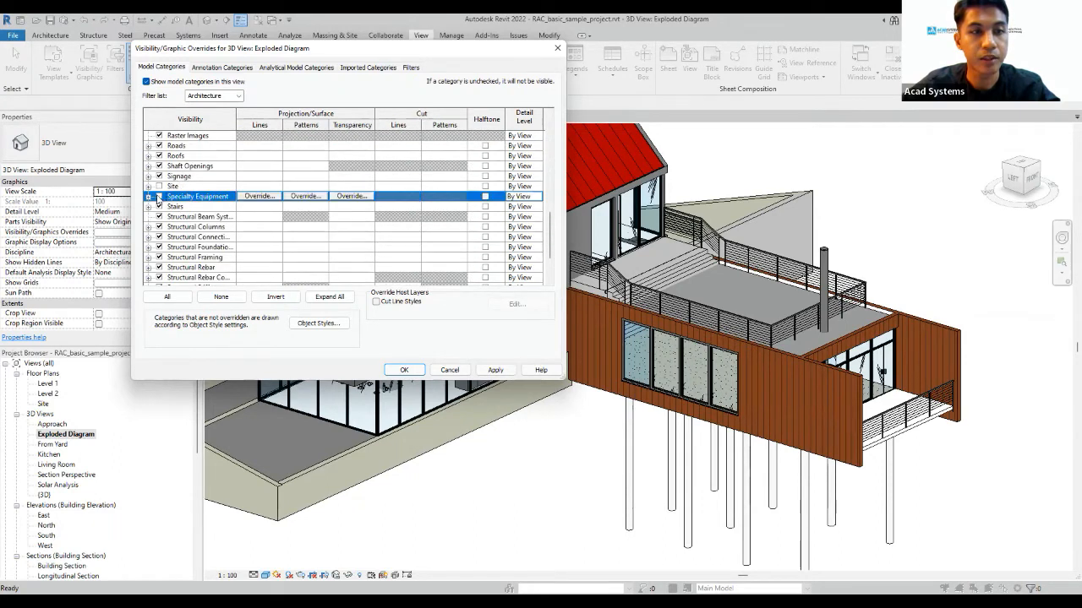
{"action": "scroll", "coordinate": [179, 239], "scroll_direction": "down", "scroll_amount": 3}
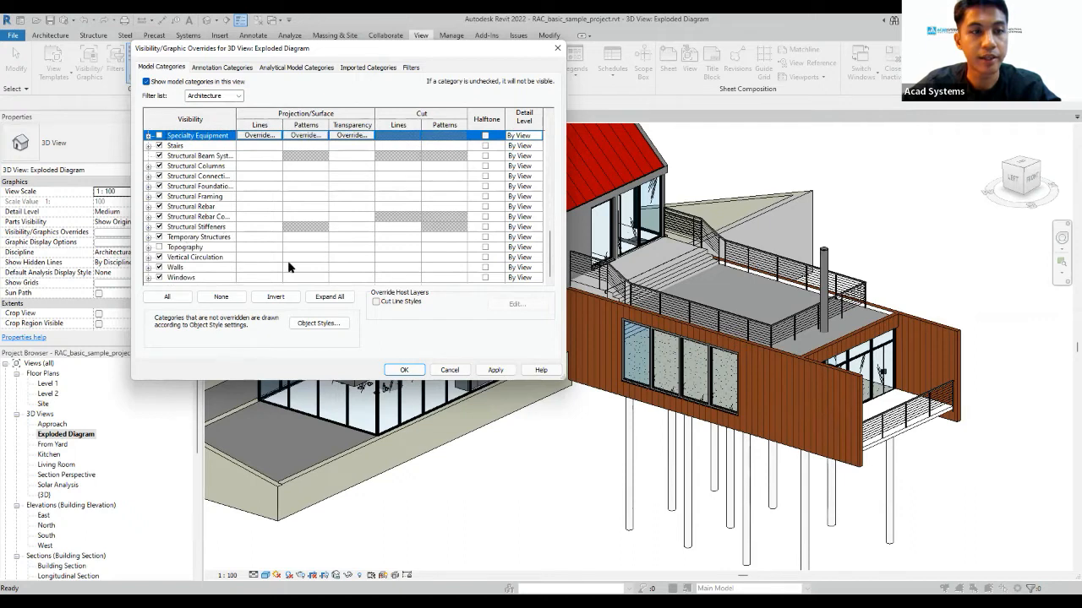
{"action": "left_click", "coordinate": [496, 370]}
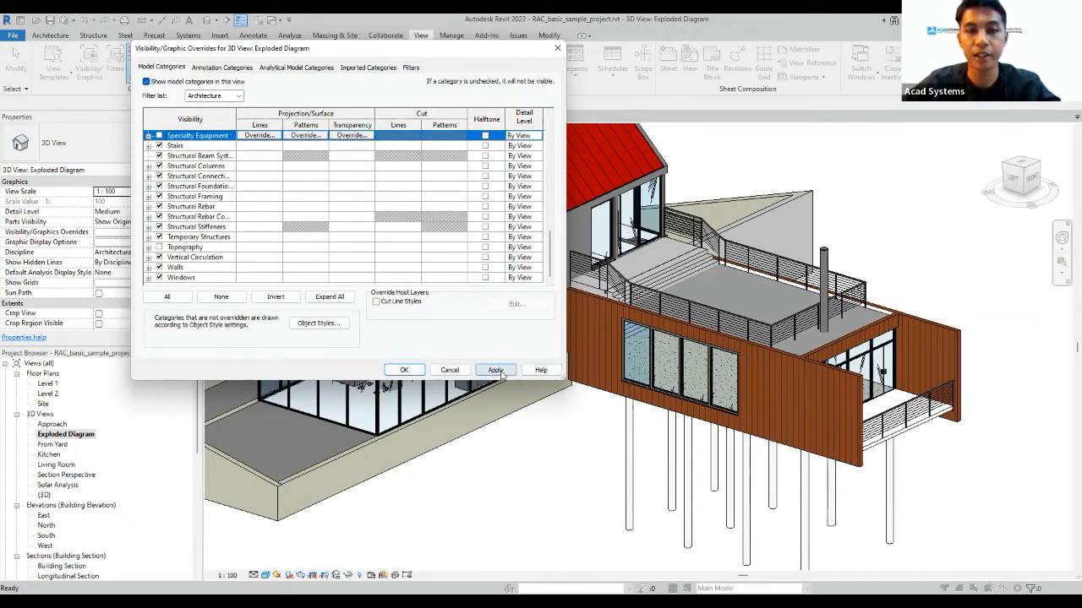
{"action": "left_click", "coordinate": [404, 370]}
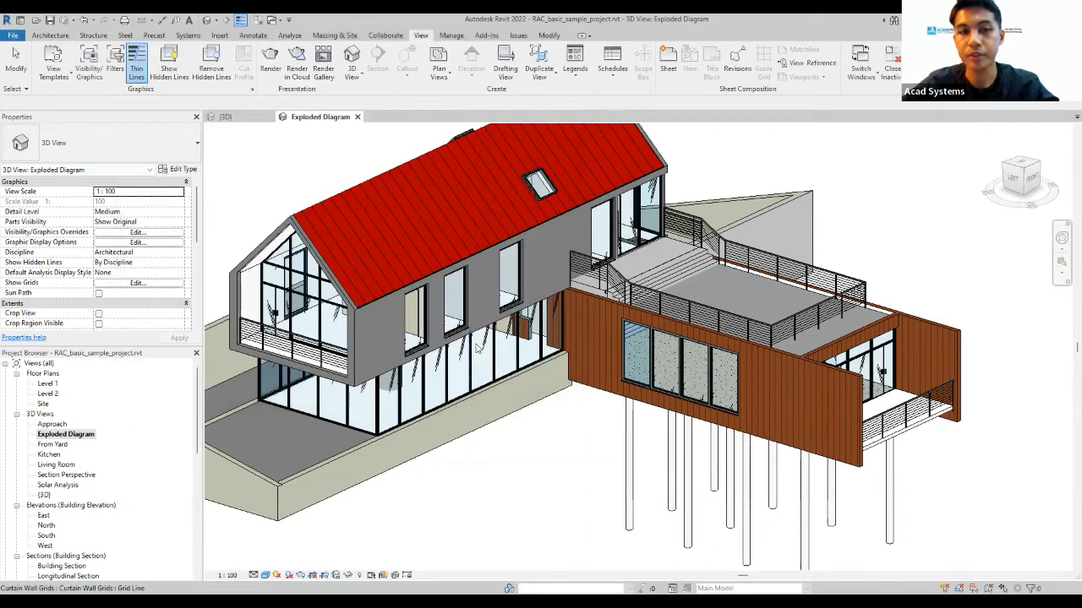
Switch to the PowerPoint presentation and show slide 5, Displace Elements, to review the displacement workflow.
{"action": "scroll", "coordinate": [477, 344], "scroll_direction": "down", "scroll_amount": 2}
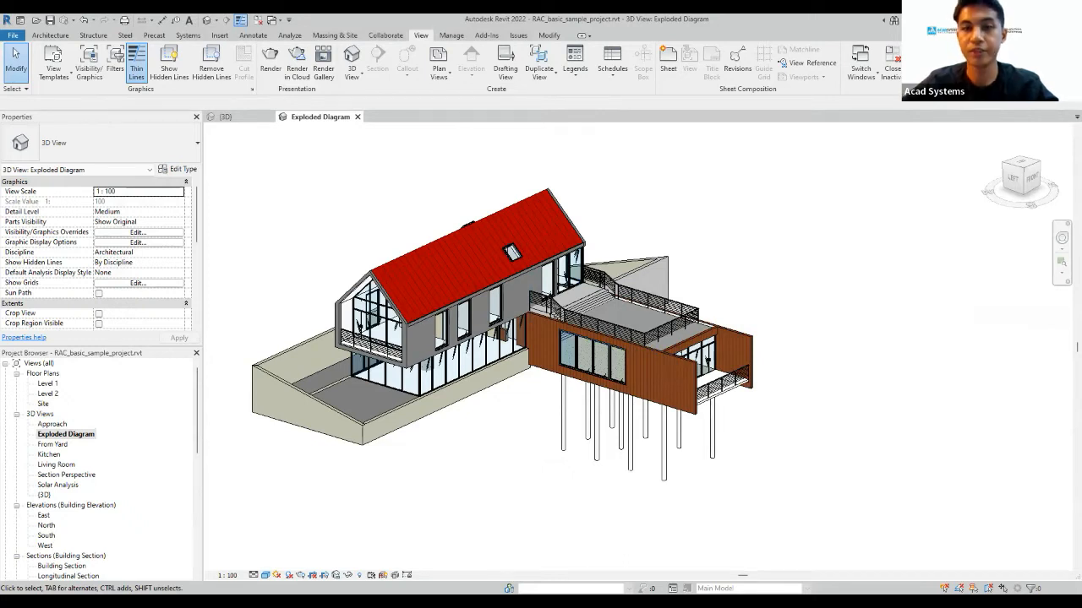
{"action": "key", "text": "alt+Tab"}
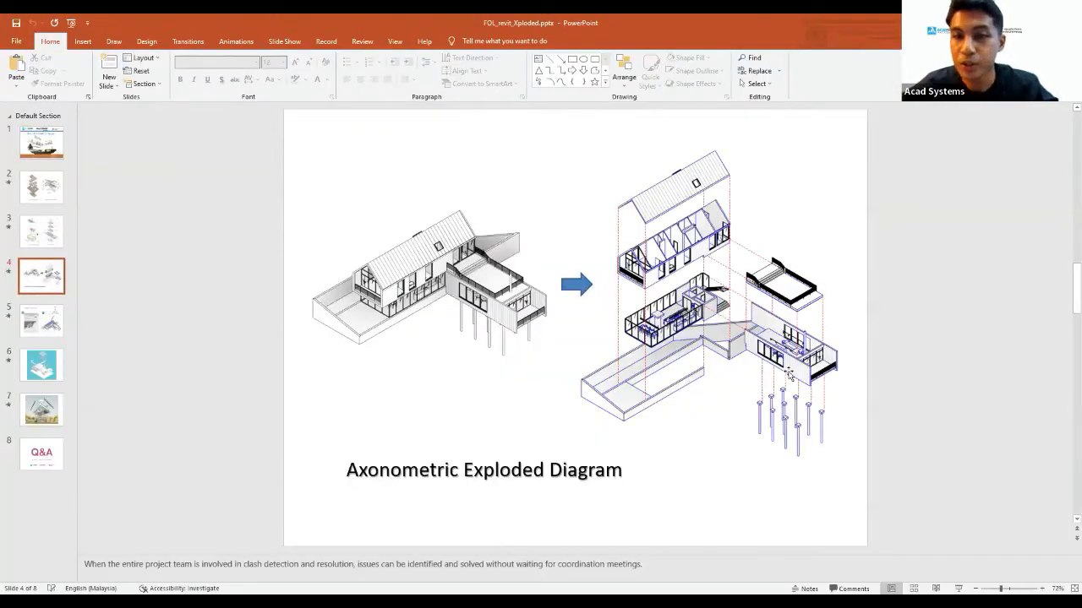
{"action": "left_click", "coordinate": [48, 330]}
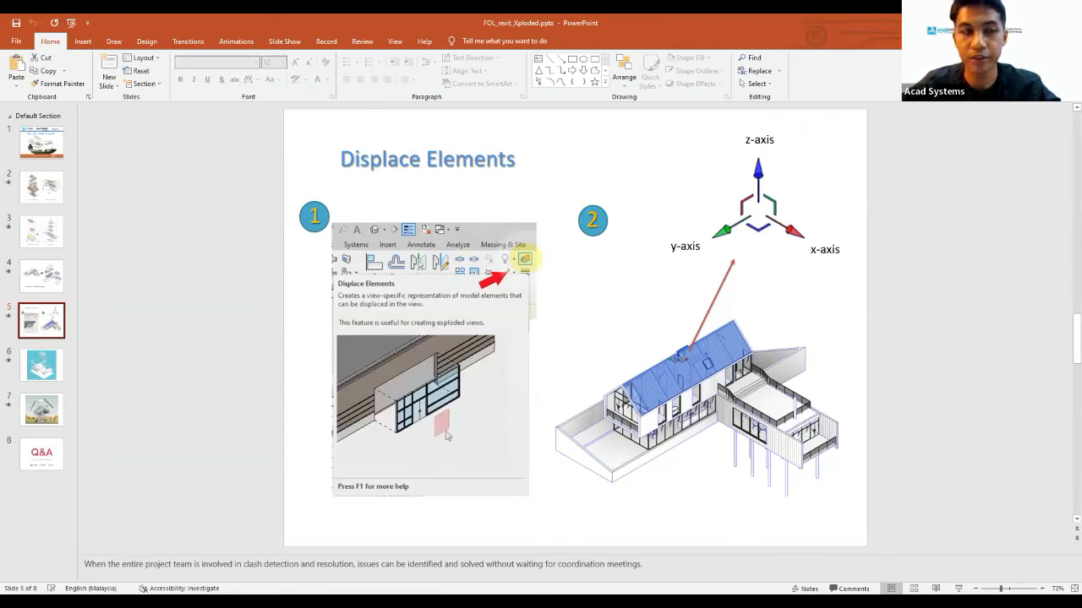
Switch back to Revit and create a displacement set from the red gable roof with Displace Elements.
{"action": "key", "text": "alt+Tab"}
{"action": "scroll", "coordinate": [638, 271], "scroll_direction": "down", "scroll_amount": 4}
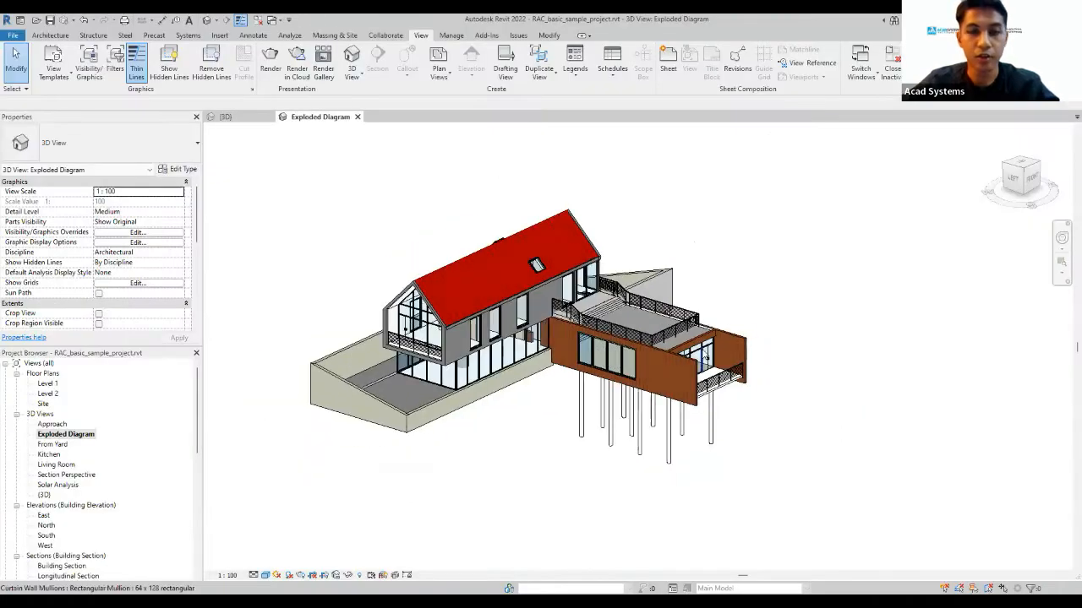
{"action": "scroll", "coordinate": [638, 271], "scroll_direction": "up", "scroll_amount": 2}
{"action": "middle_click_drag", "start_coordinate": [672, 289], "coordinate": [663, 338], "text": "shift"}
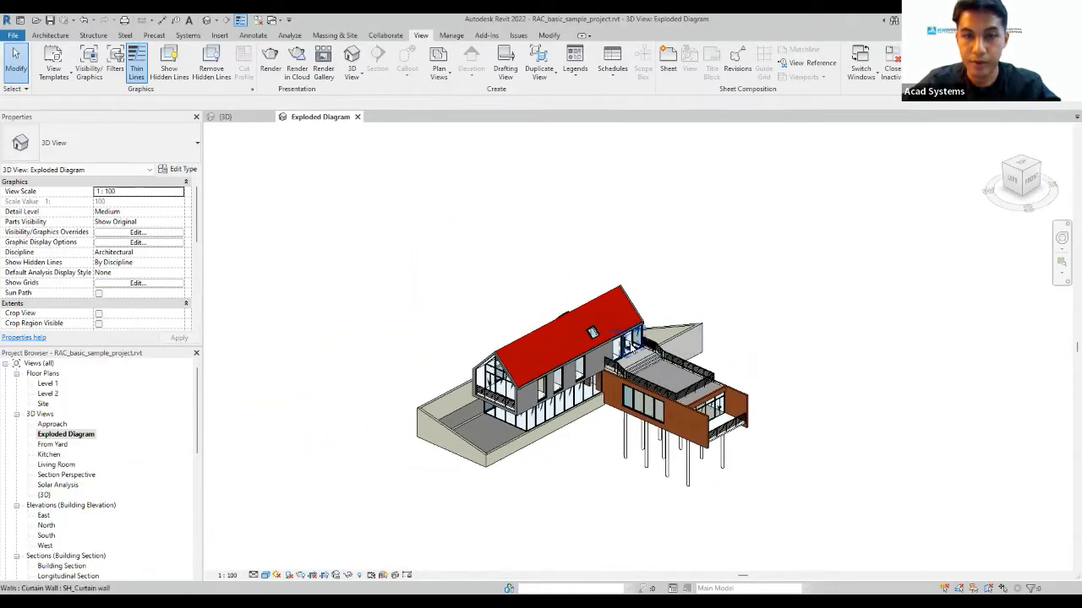
{"action": "left_click", "coordinate": [597, 299]}
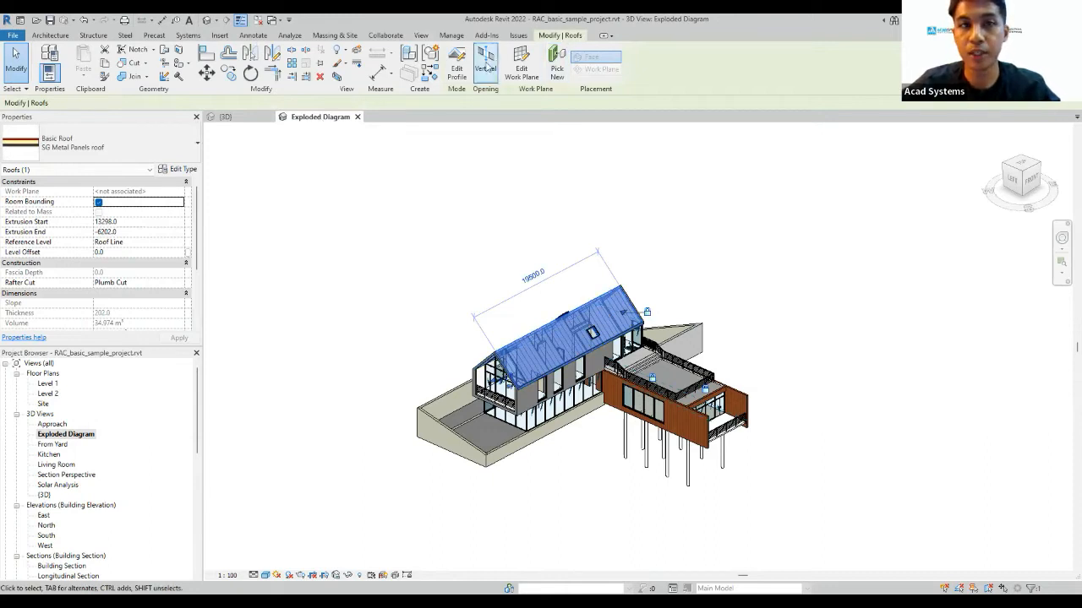
{"action": "left_click", "coordinate": [356, 53]}
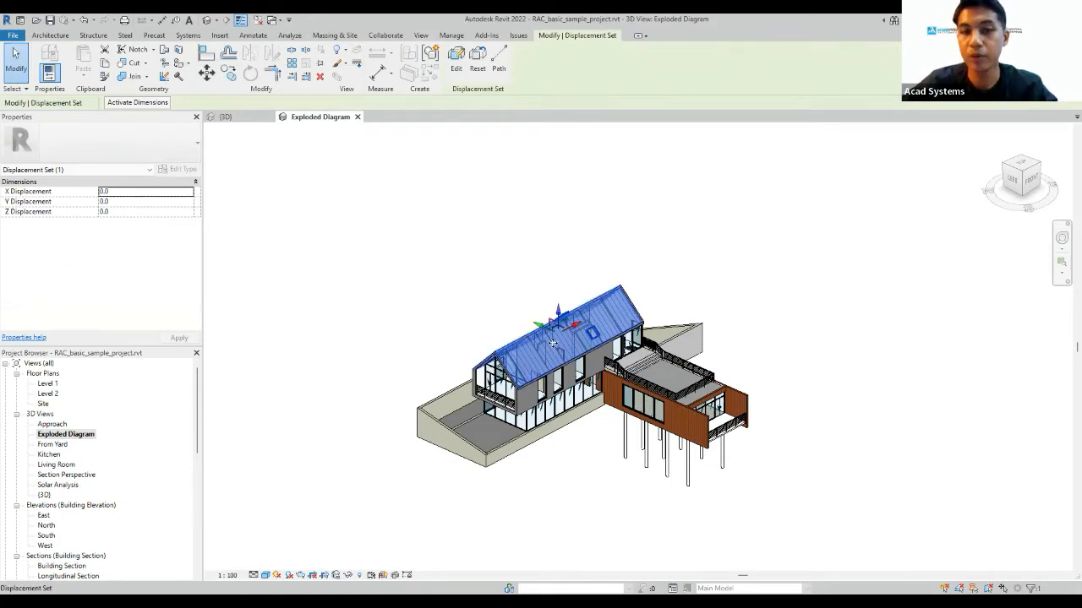
Try displacing the roof freehand to about X -5781, Y 292 and Z 10856, and undo the moves.
{"action": "left_click_drag", "start_coordinate": [558, 314], "coordinate": [768, 234]}
{"action": "left_click_drag", "start_coordinate": [671, 192], "coordinate": [537, 254]}
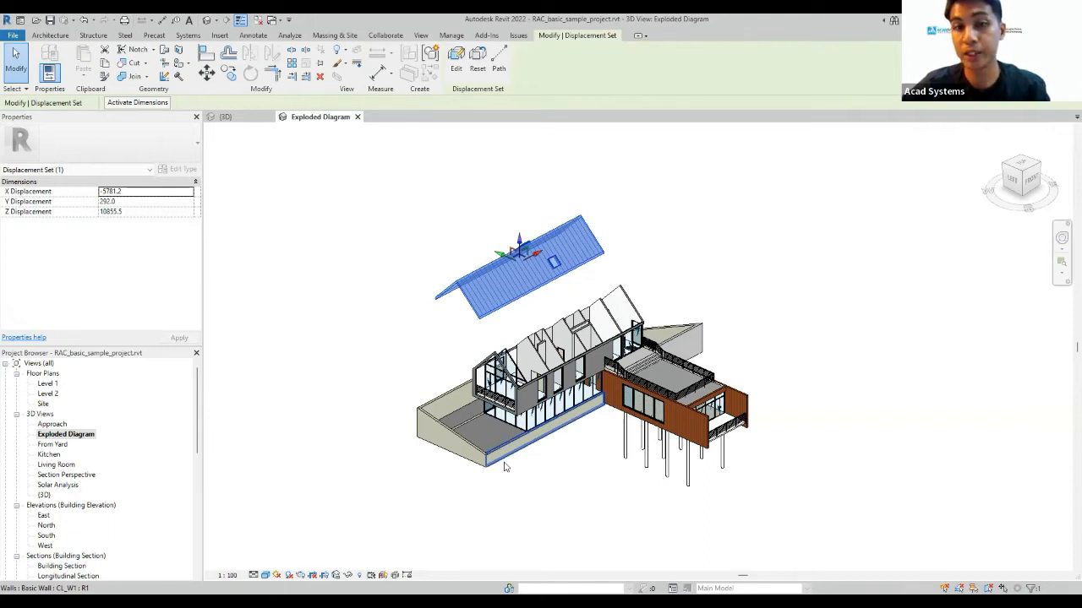
{"action": "key", "text": "ctrl+z"}
{"action": "key", "text": "ctrl+z"}
{"action": "key", "text": "ctrl+z"}
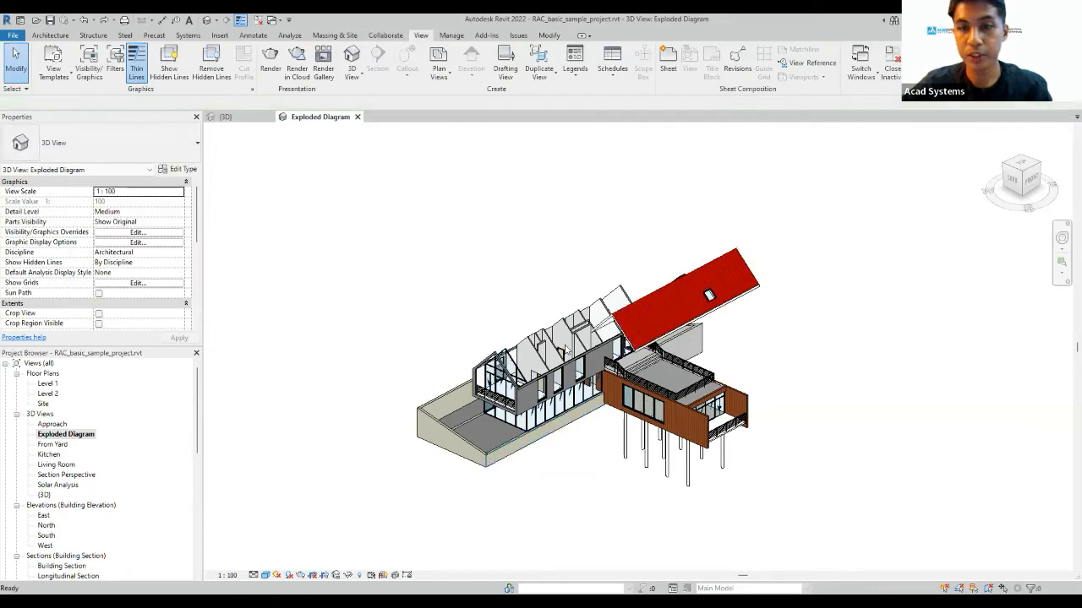
{"action": "key", "text": "ctrl+z"}
{"action": "key", "text": "ctrl+z"}
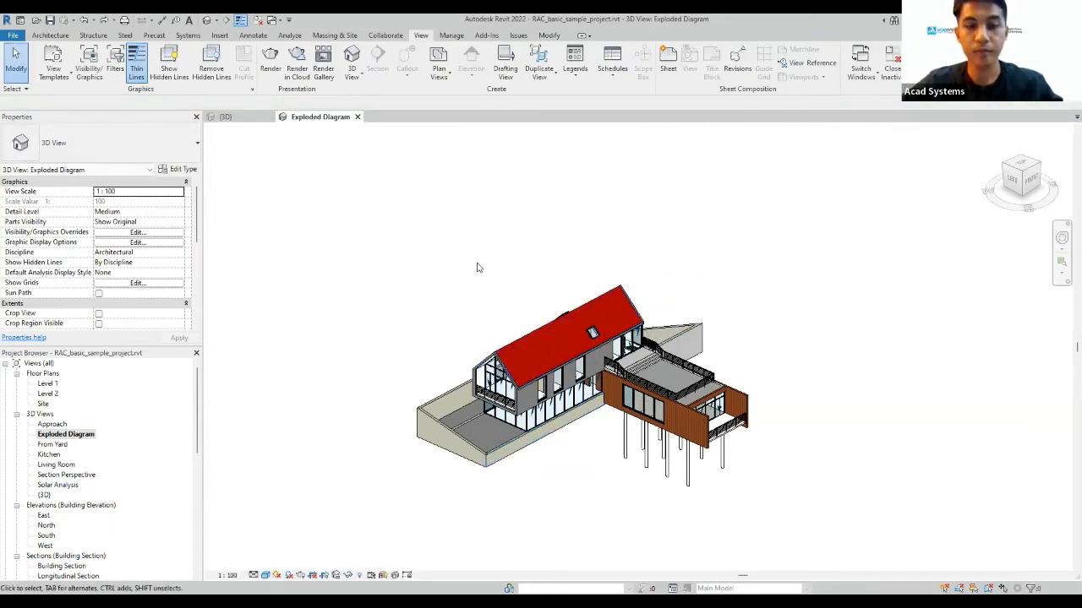
Set the roof displacement set's Z Displacement to 20000 to raise the roof above the house.
{"action": "left_click", "coordinate": [548, 326]}
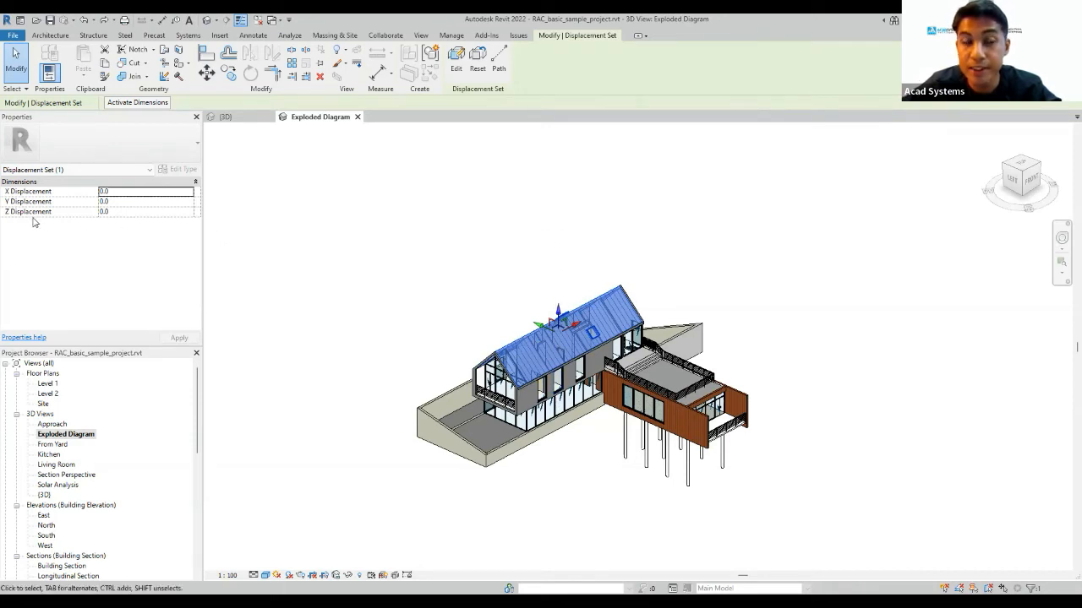
{"action": "left_click", "coordinate": [118, 212]}
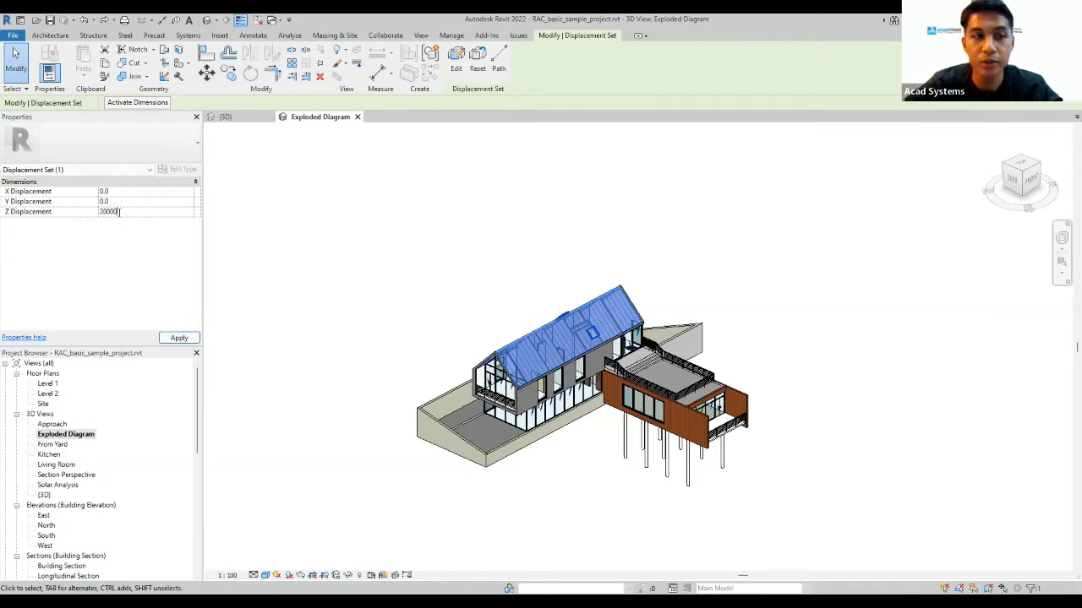
{"action": "key", "text": "Return"}
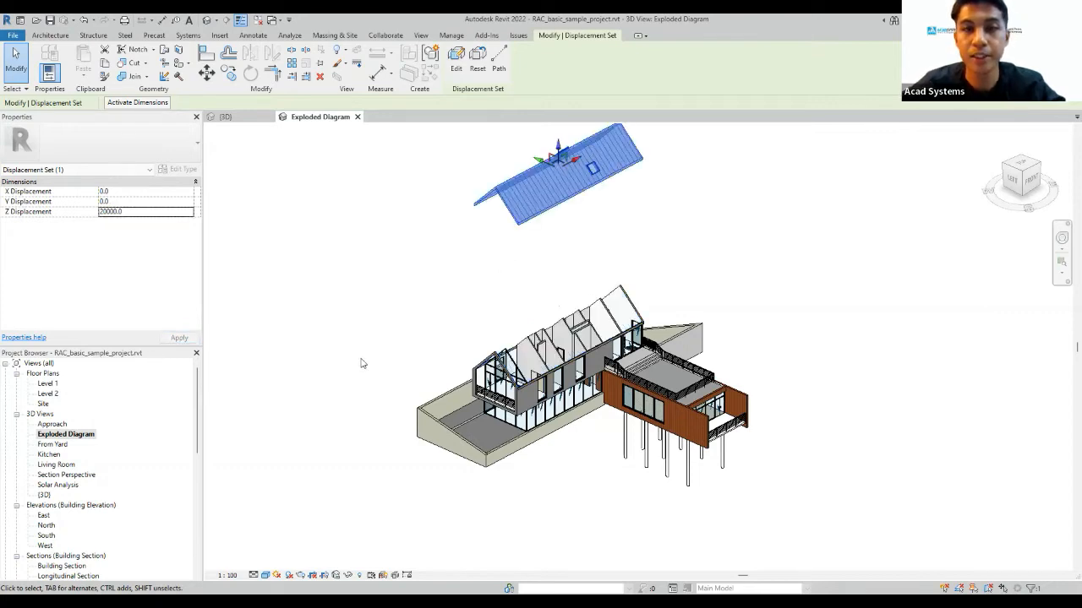
{"action": "scroll", "coordinate": [365, 324], "scroll_direction": "down", "scroll_amount": 1}
{"action": "left_click", "coordinate": [391, 242]}
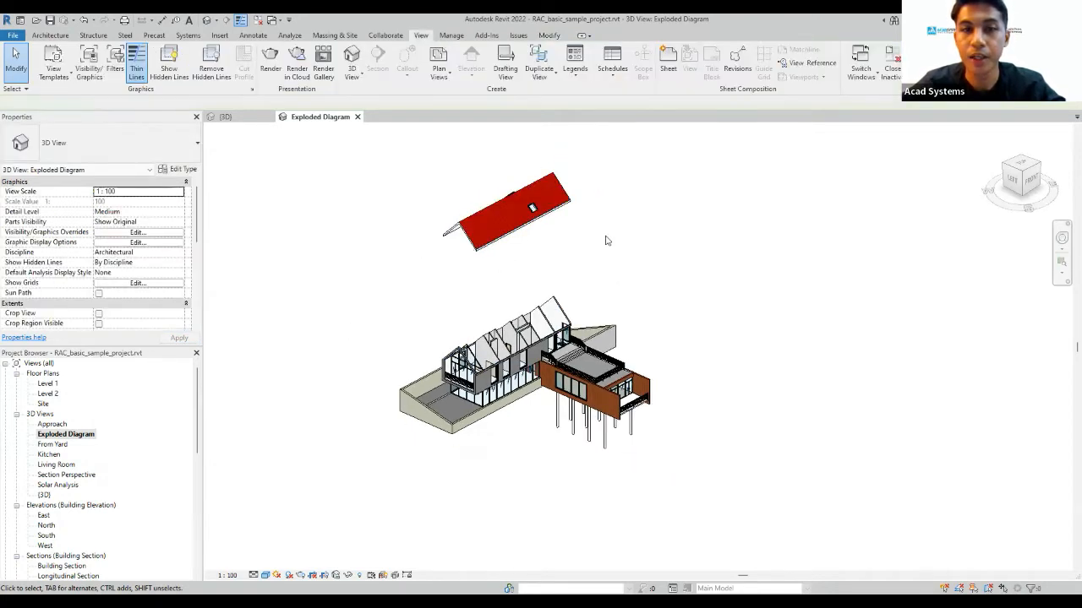
{"action": "left_click", "coordinate": [522, 209]}
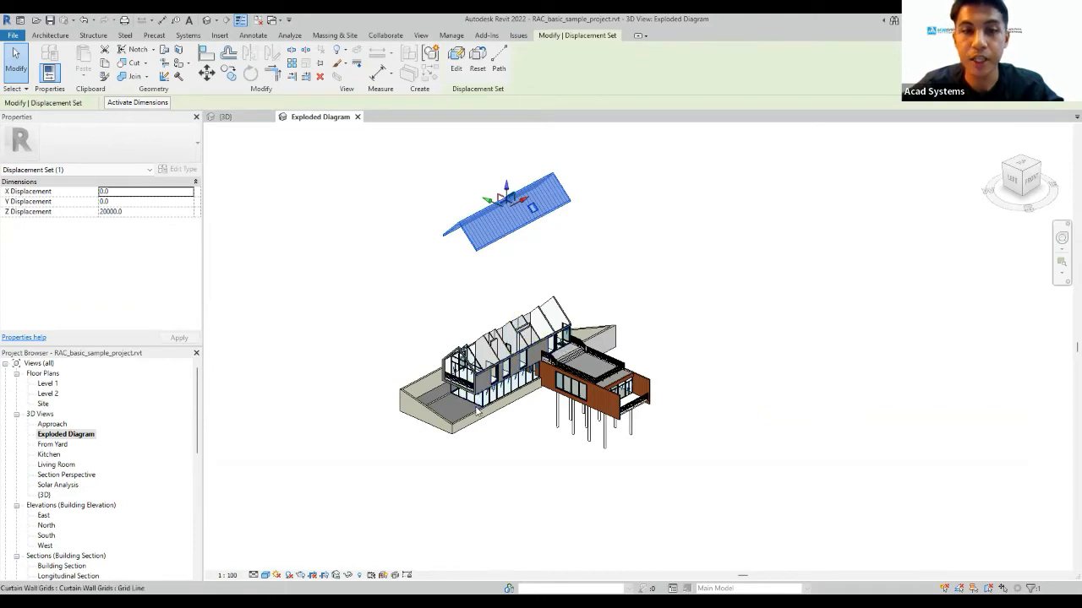
Select the upper storey's walls, windows, roof-gable glazing and other elements together with a crossing selection window.
{"action": "scroll", "coordinate": [477, 402], "scroll_direction": "up", "scroll_amount": 3}
{"action": "left_click", "coordinate": [507, 189]}
{"action": "middle_click_drag", "start_coordinate": [517, 239], "coordinate": [605, 174], "text": "shift"}
{"action": "left_click_drag", "start_coordinate": [671, 143], "coordinate": [534, 233]}
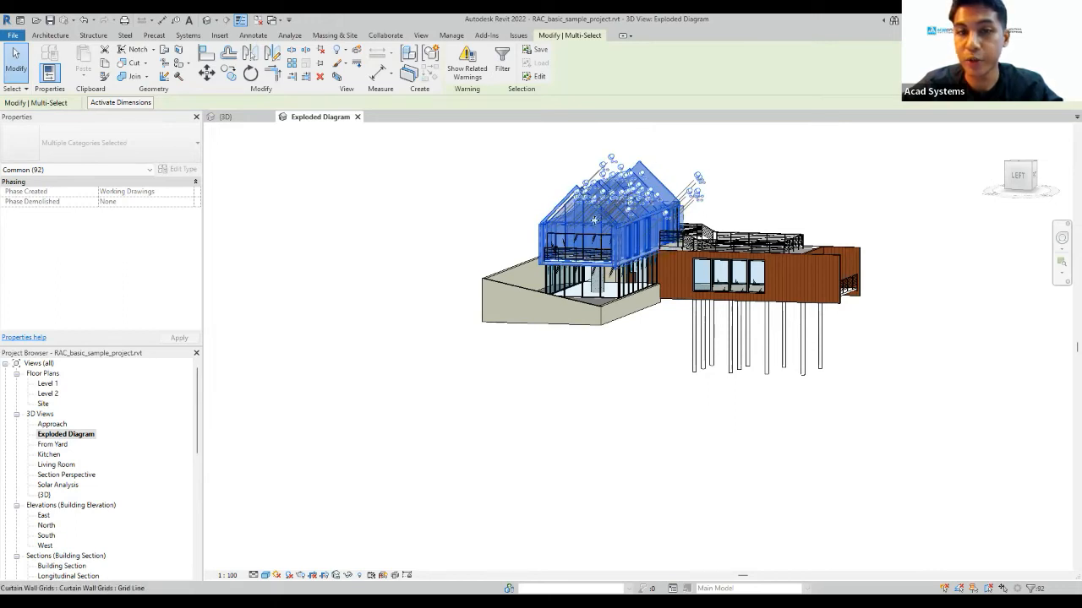
{"action": "scroll", "coordinate": [604, 228], "scroll_direction": "up", "scroll_amount": 2}
{"action": "middle_click_drag", "start_coordinate": [625, 253], "coordinate": [650, 245], "text": "shift"}
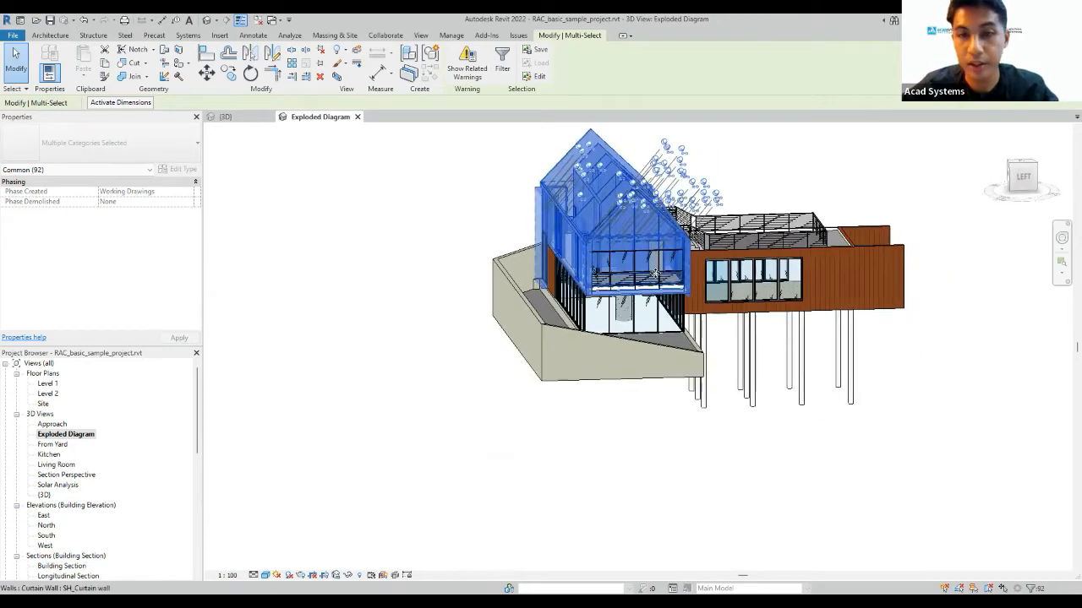
Remove the lower-level glazed pieces at the rear entrance corner from the upper-storey selection.
{"action": "middle_click_drag", "start_coordinate": [724, 350], "coordinate": [555, 263], "text": "shift"}
{"action": "middle_click_drag", "start_coordinate": [599, 293], "coordinate": [762, 292], "text": "shift"}
{"action": "scroll", "coordinate": [761, 291], "scroll_direction": "up", "scroll_amount": 3}
{"action": "scroll", "coordinate": [803, 303], "scroll_direction": "up", "scroll_amount": 1}
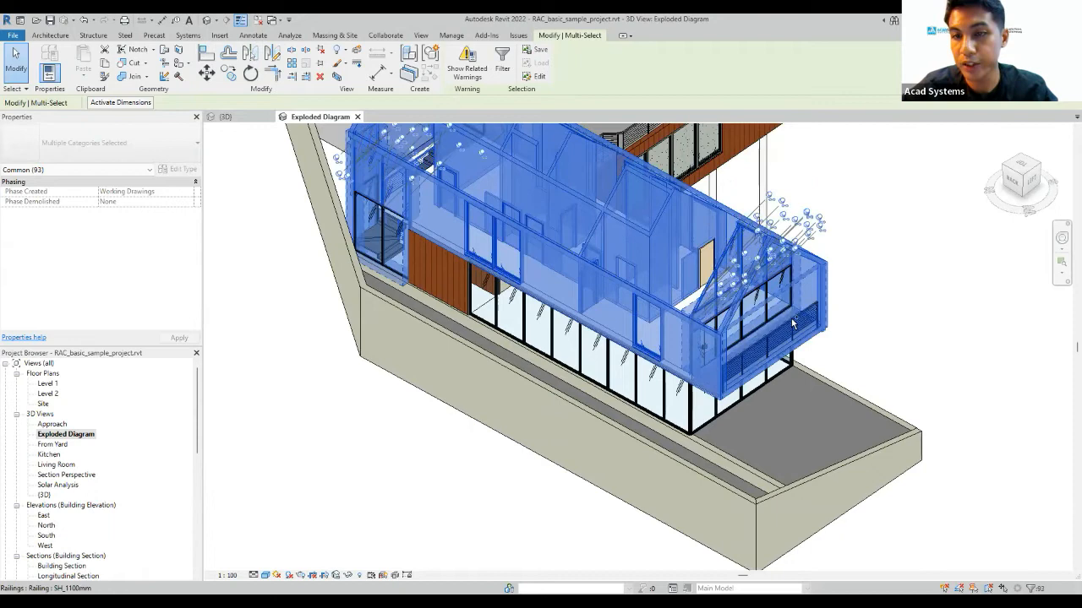
{"action": "middle_click_drag", "start_coordinate": [736, 284], "coordinate": [544, 331], "text": "shift"}
{"action": "scroll", "coordinate": [544, 331], "scroll_direction": "up", "scroll_amount": 4}
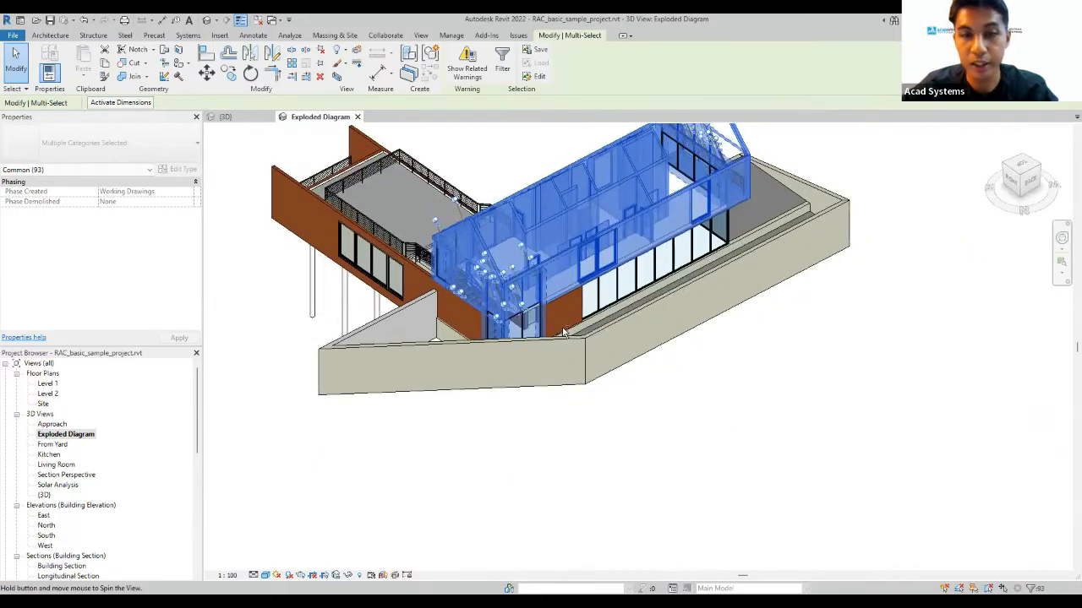
{"action": "scroll", "coordinate": [568, 324], "scroll_direction": "up", "scroll_amount": 1}
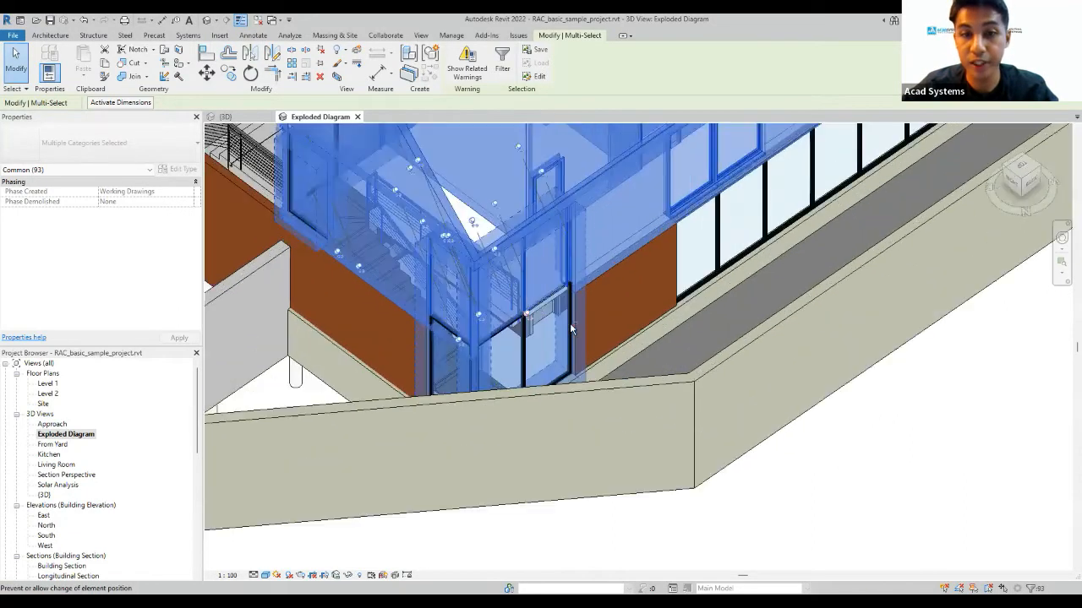
{"action": "left_click", "coordinate": [475, 362], "text": "shift"}
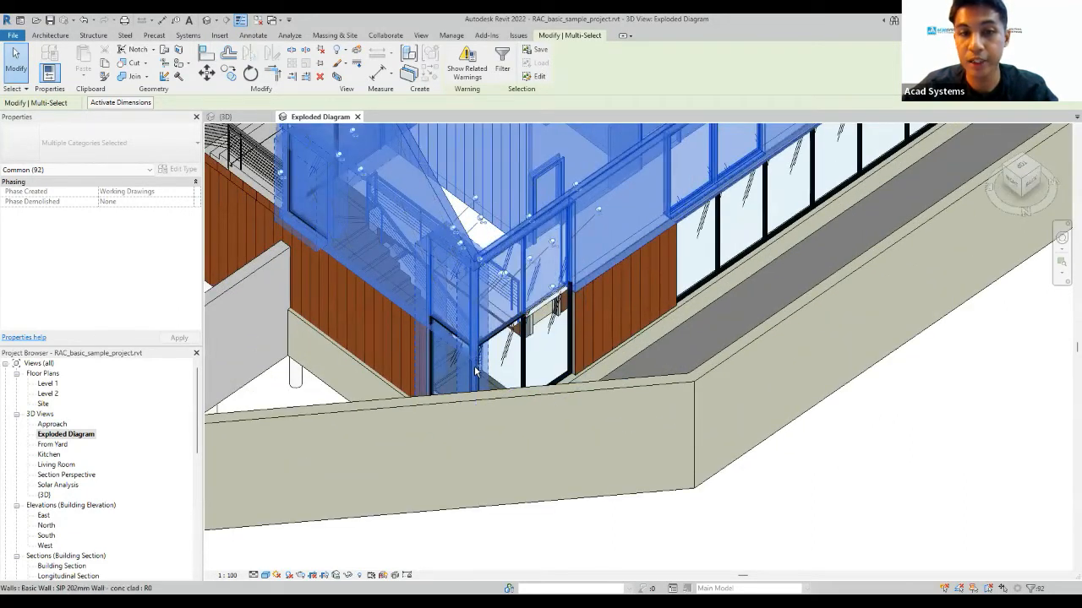
{"action": "left_click", "coordinate": [456, 336], "text": "shift"}
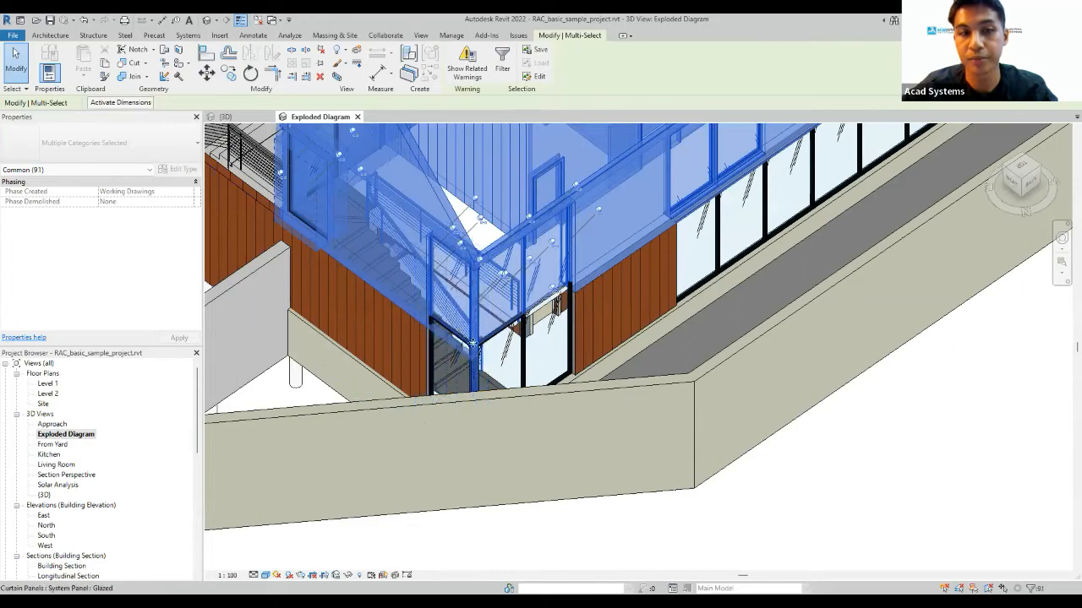
Create a displacement set from the selected upper-storey elements and set its Z Displacement to 10000.
{"action": "scroll", "coordinate": [456, 335], "scroll_direction": "down", "scroll_amount": 3}
{"action": "middle_click_drag", "start_coordinate": [456, 338], "coordinate": [430, 256], "text": "shift"}
{"action": "scroll", "coordinate": [430, 255], "scroll_direction": "up", "scroll_amount": 5}
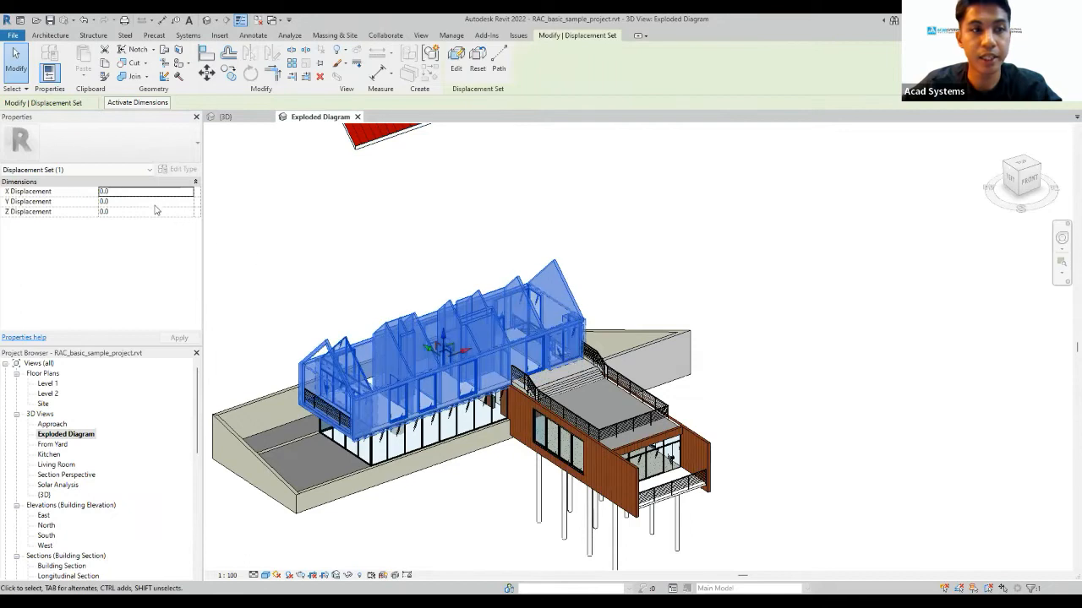
{"action": "left_click", "coordinate": [147, 210]}
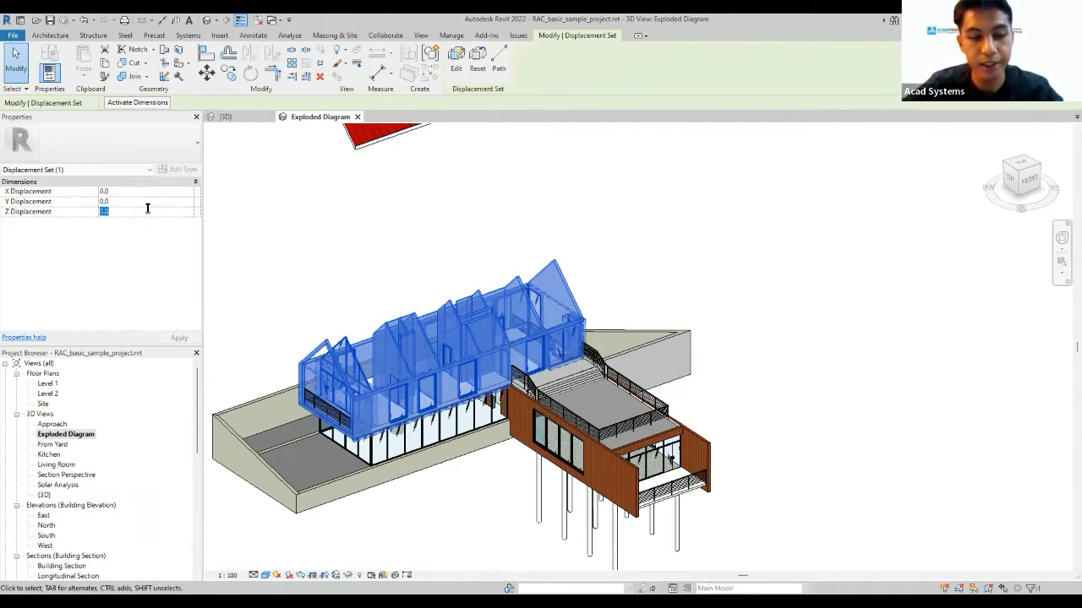
{"action": "type", "text": "1000"}
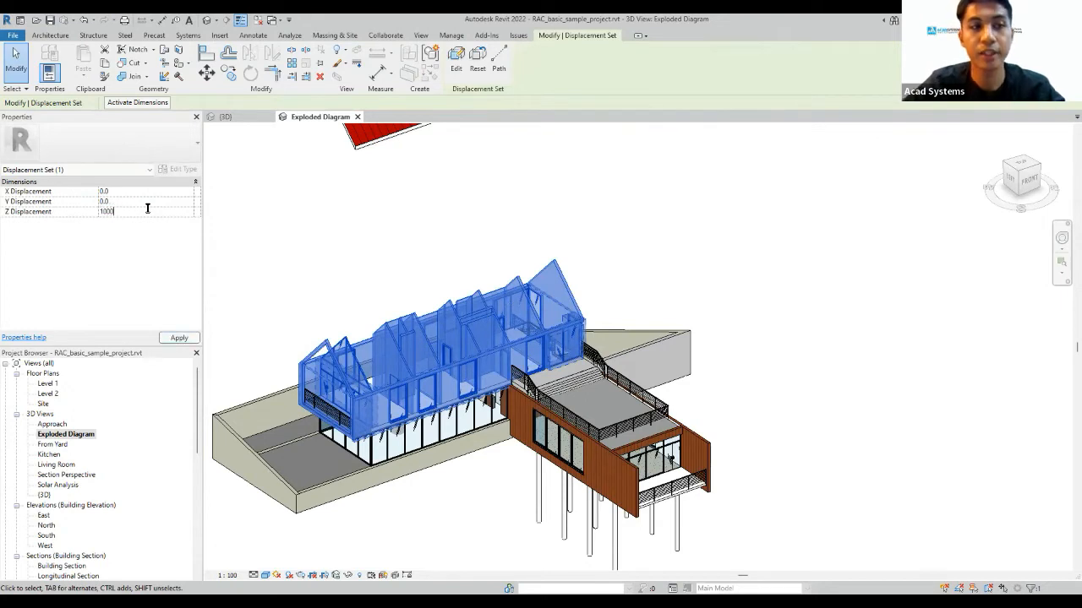
{"action": "type", "text": "0"}
{"action": "key", "text": "Return"}
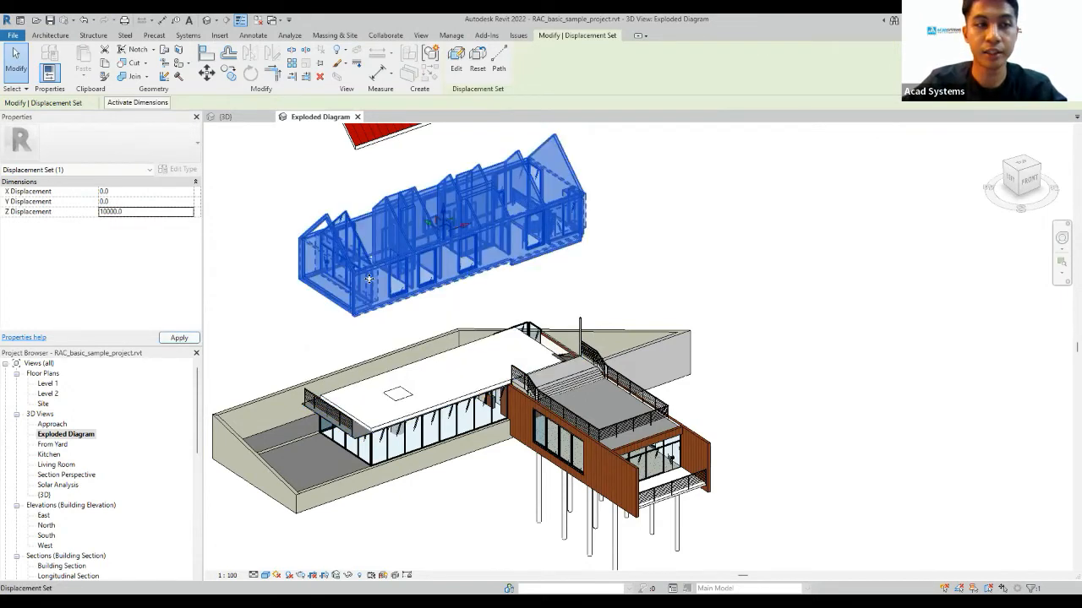
{"action": "left_click", "coordinate": [336, 334]}
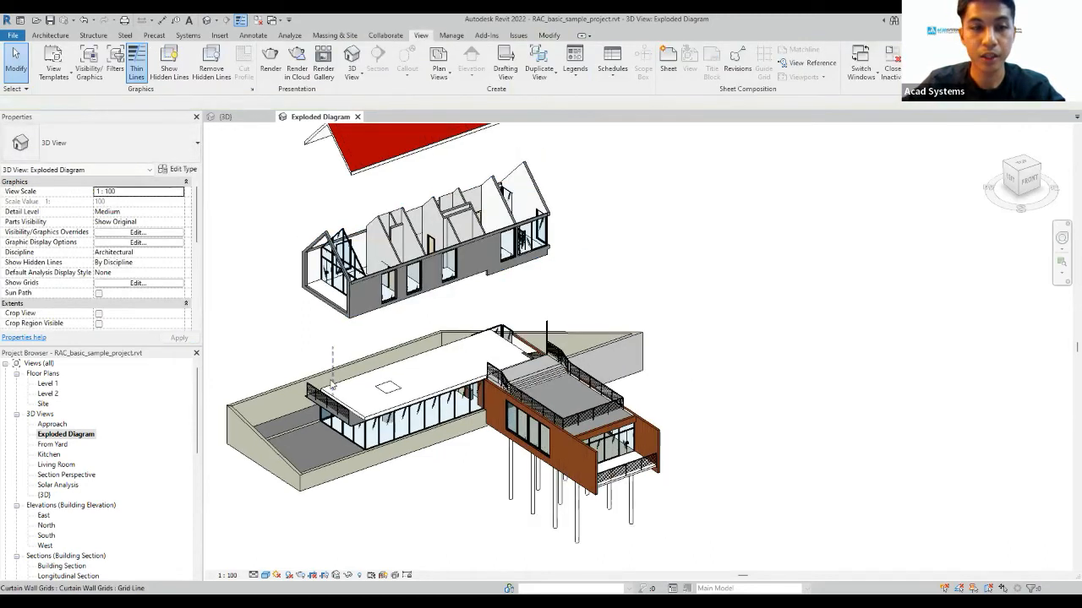
Create a displacement set from the upper floor slab, the balcony slab and the balcony railing.
{"action": "scroll", "coordinate": [320, 385], "scroll_direction": "up", "scroll_amount": 4}
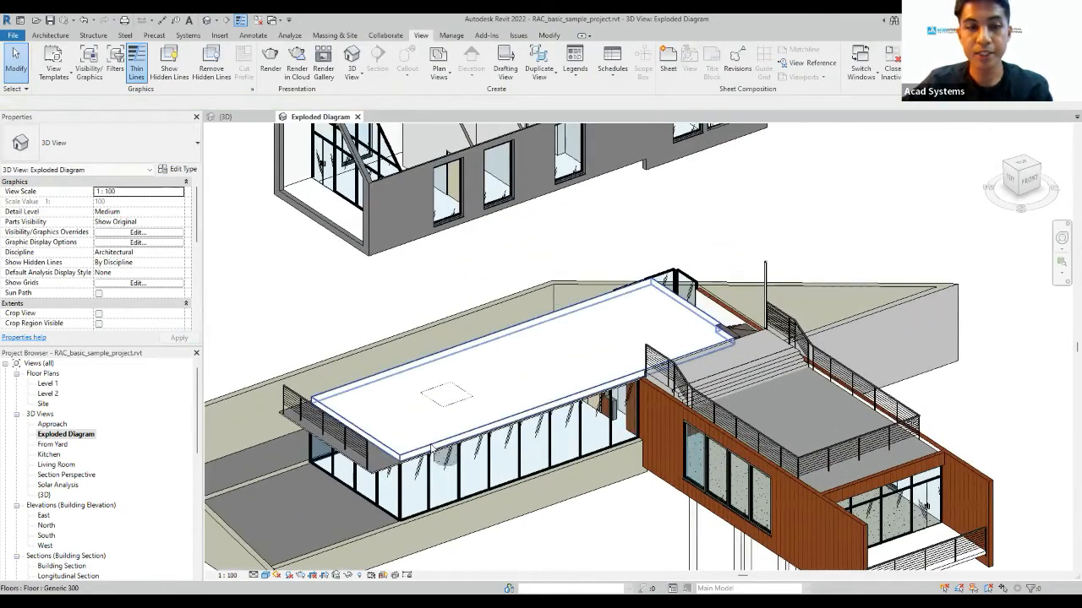
{"action": "left_click", "coordinate": [433, 448]}
{"action": "left_click", "coordinate": [286, 395], "text": "ctrl"}
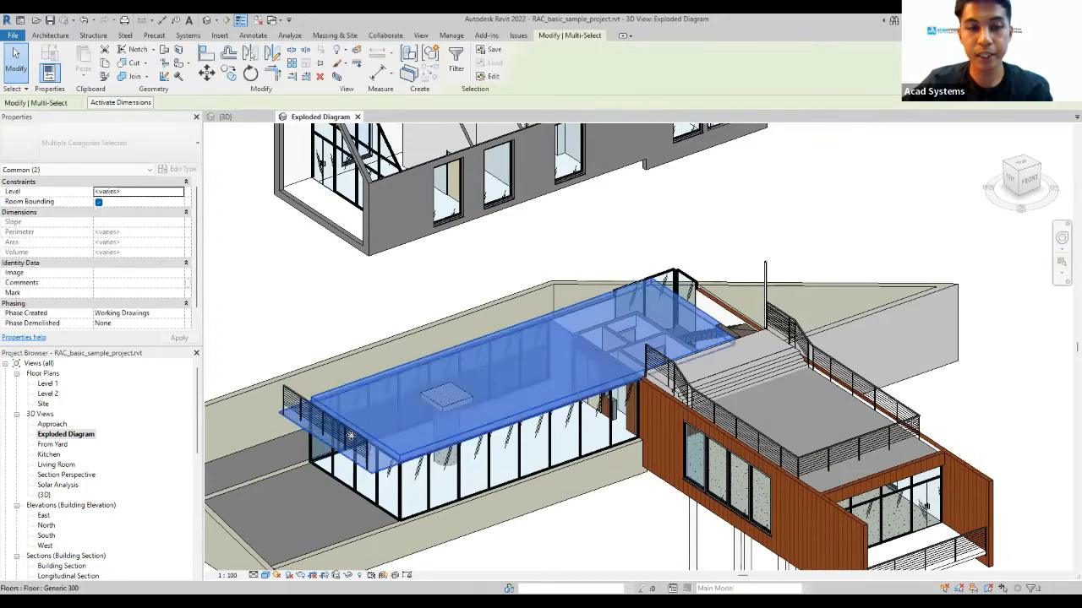
{"action": "left_click", "coordinate": [359, 465], "text": "ctrl"}
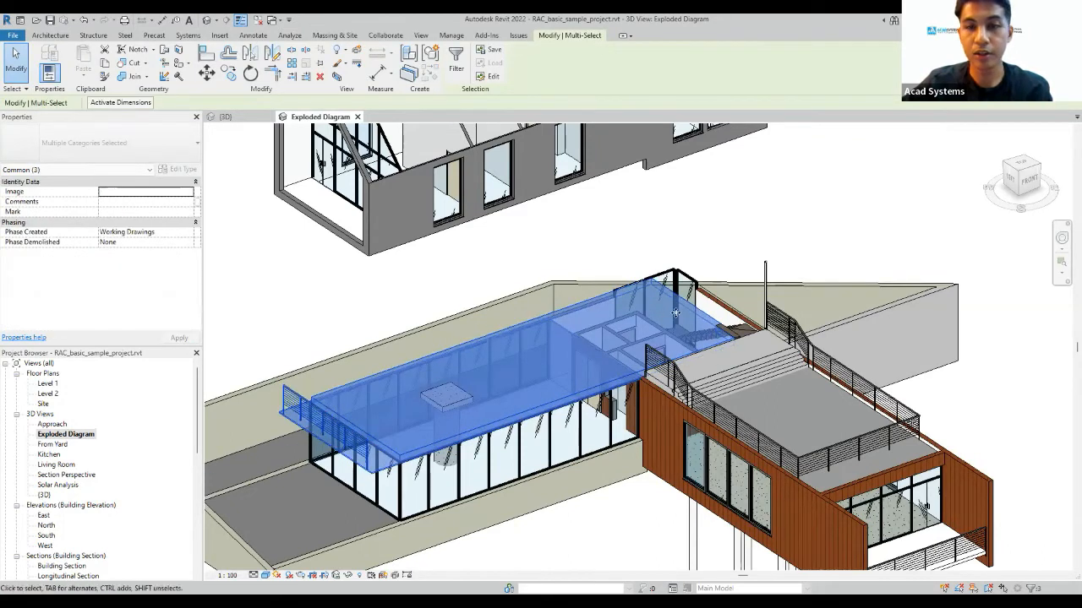
{"action": "scroll", "coordinate": [538, 437], "scroll_direction": "down", "scroll_amount": 1}
{"action": "scroll", "coordinate": [538, 437], "scroll_direction": "down", "scroll_amount": 1}
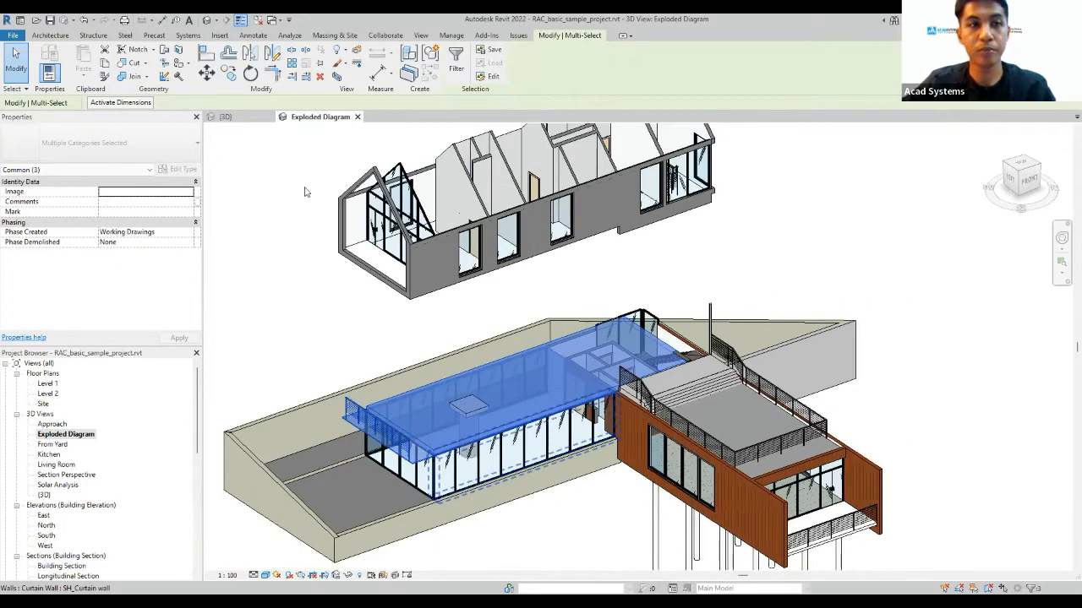
{"action": "left_click", "coordinate": [356, 49]}
Set the floor and balcony displacement set's Z Displacement to 10000 and clear the selection.
{"action": "left_click", "coordinate": [140, 213]}
{"action": "type", "text": "10000"}
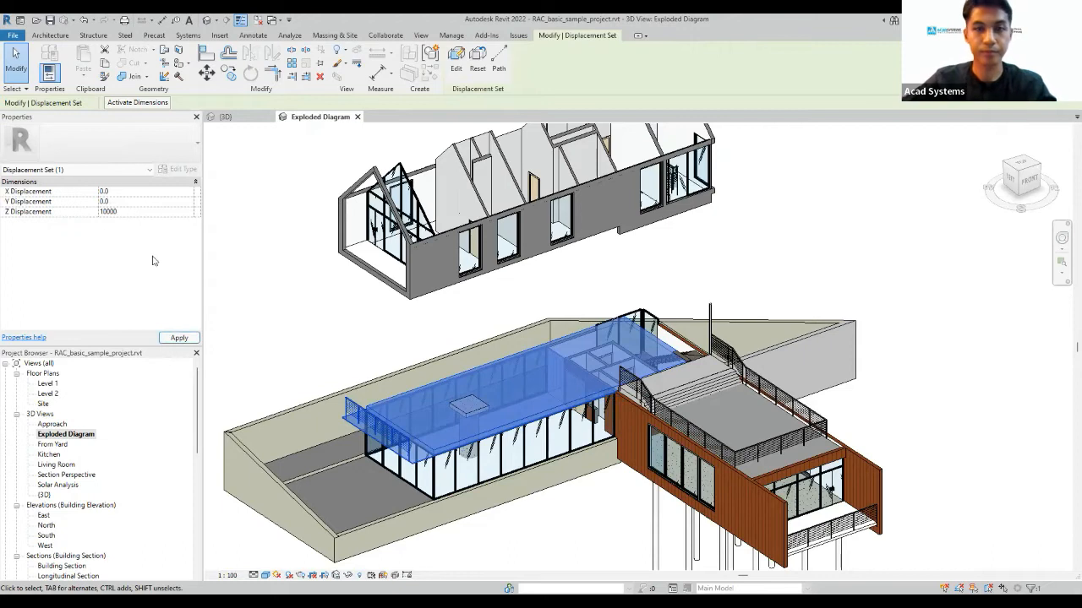
{"action": "key", "text": "Return"}
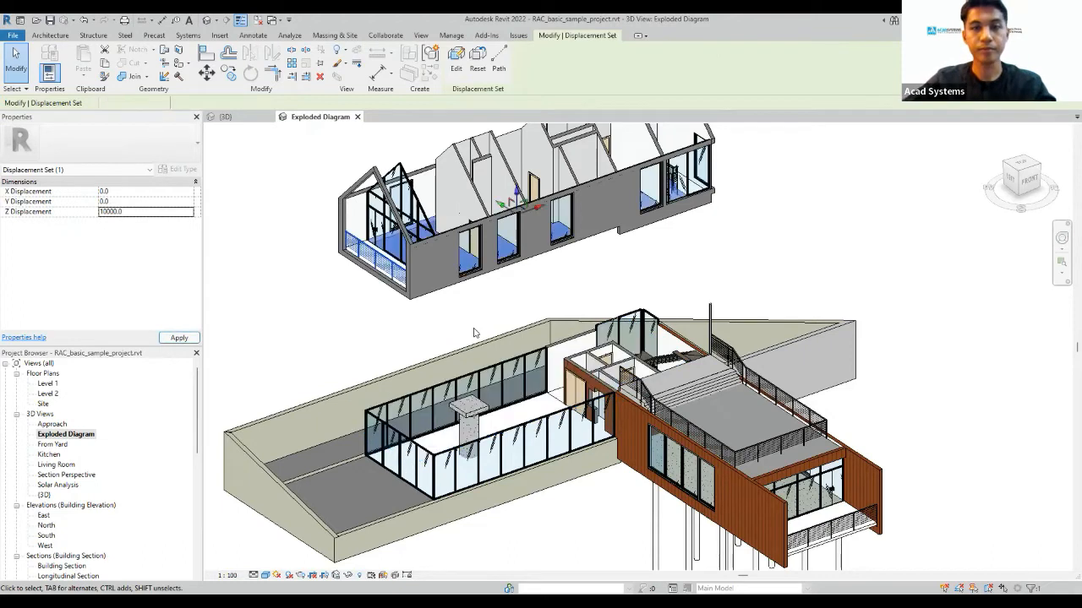
{"action": "scroll", "coordinate": [681, 260], "scroll_direction": "down", "scroll_amount": 1}
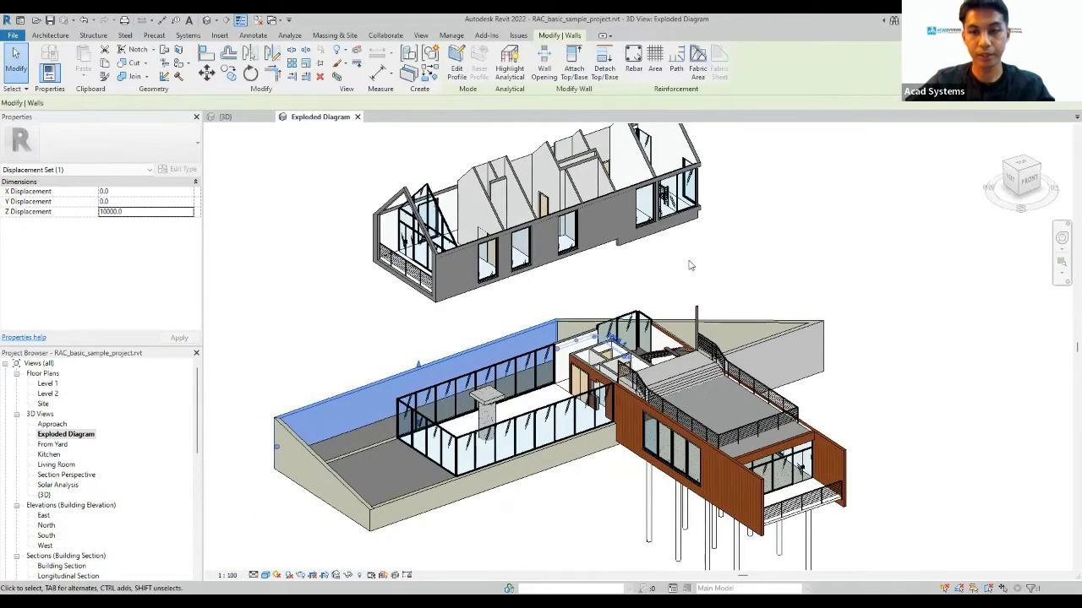
{"action": "key", "text": "Escape"}
Create a displacement set from the site retaining walls and grey paving, including the walls behind the timber-clad wing.
{"action": "scroll", "coordinate": [702, 275], "scroll_direction": "down", "scroll_amount": 1}
{"action": "middle_click_drag", "start_coordinate": [717, 288], "coordinate": [489, 394], "text": "shift"}
{"action": "middle_click_drag", "start_coordinate": [532, 272], "coordinate": [549, 283], "text": "shift"}
{"action": "scroll", "coordinate": [549, 282], "scroll_direction": "down", "scroll_amount": 1}
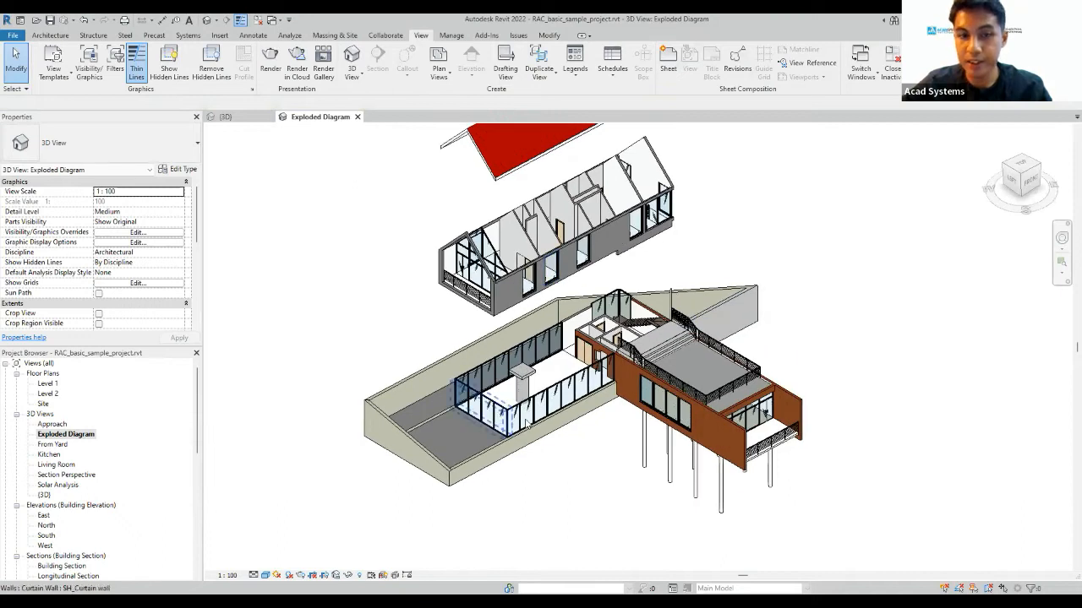
{"action": "scroll", "coordinate": [502, 418], "scroll_direction": "up", "scroll_amount": 1}
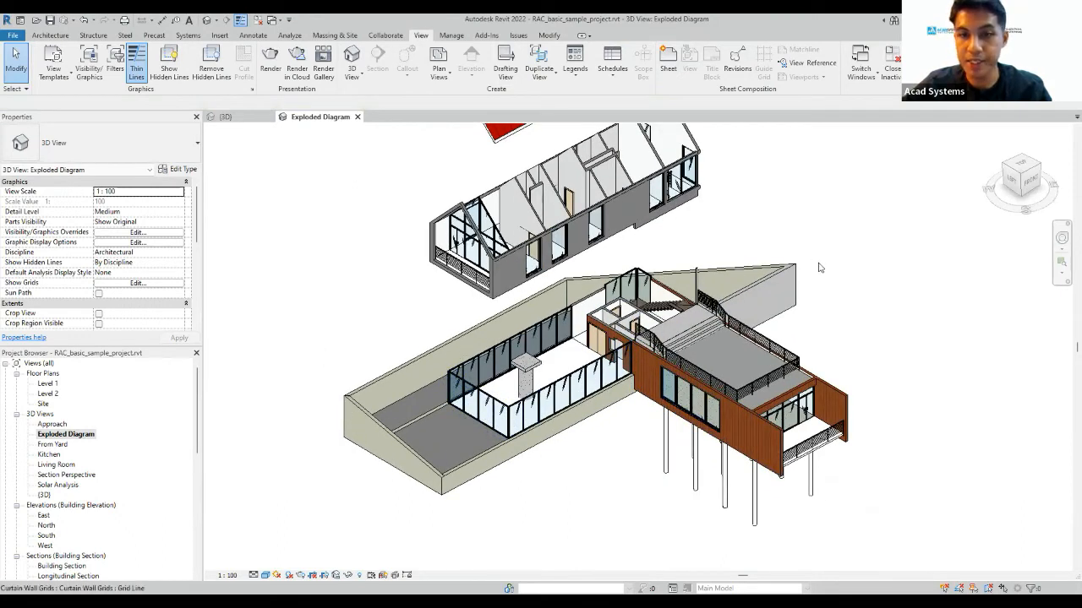
{"action": "scroll", "coordinate": [604, 291], "scroll_direction": "down", "scroll_amount": 2}
{"action": "scroll", "coordinate": [524, 438], "scroll_direction": "up", "scroll_amount": 1}
{"action": "left_click_drag", "start_coordinate": [527, 435], "coordinate": [418, 362]}
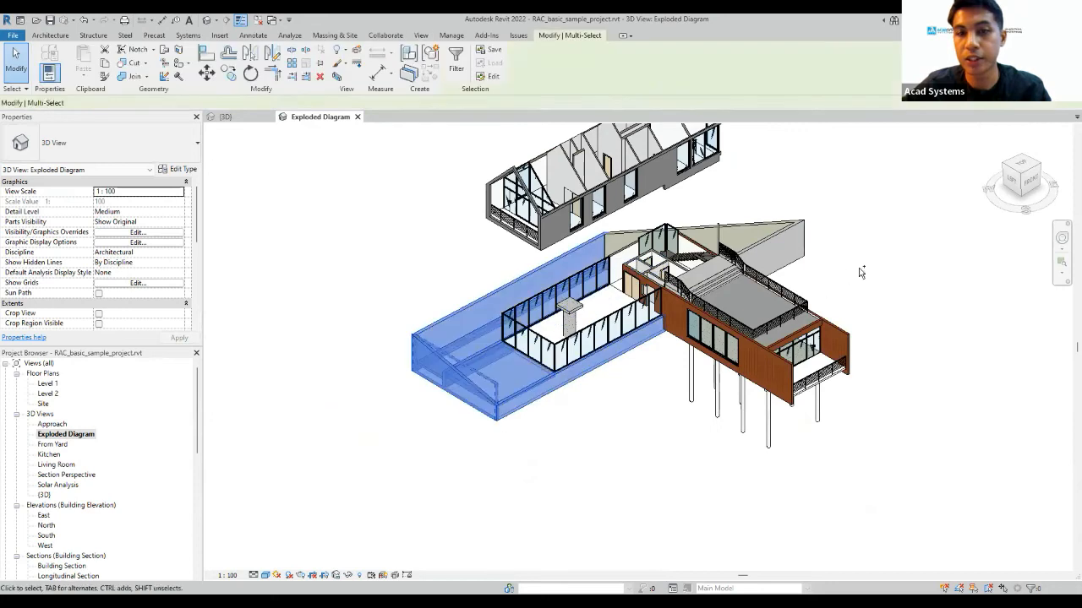
{"action": "left_click", "coordinate": [780, 204], "text": "ctrl"}
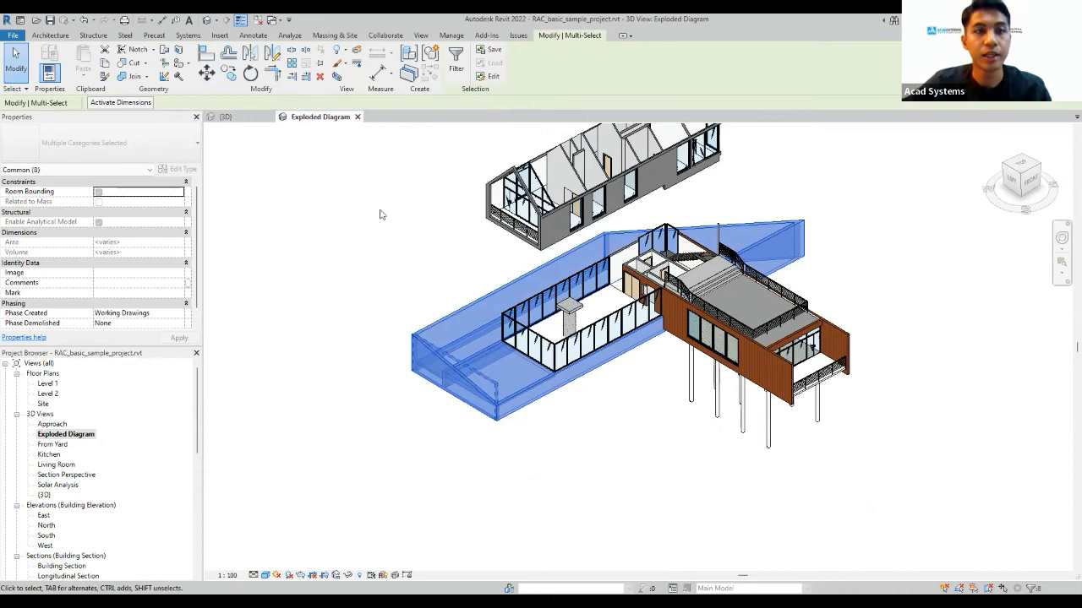
{"action": "left_click", "coordinate": [355, 52]}
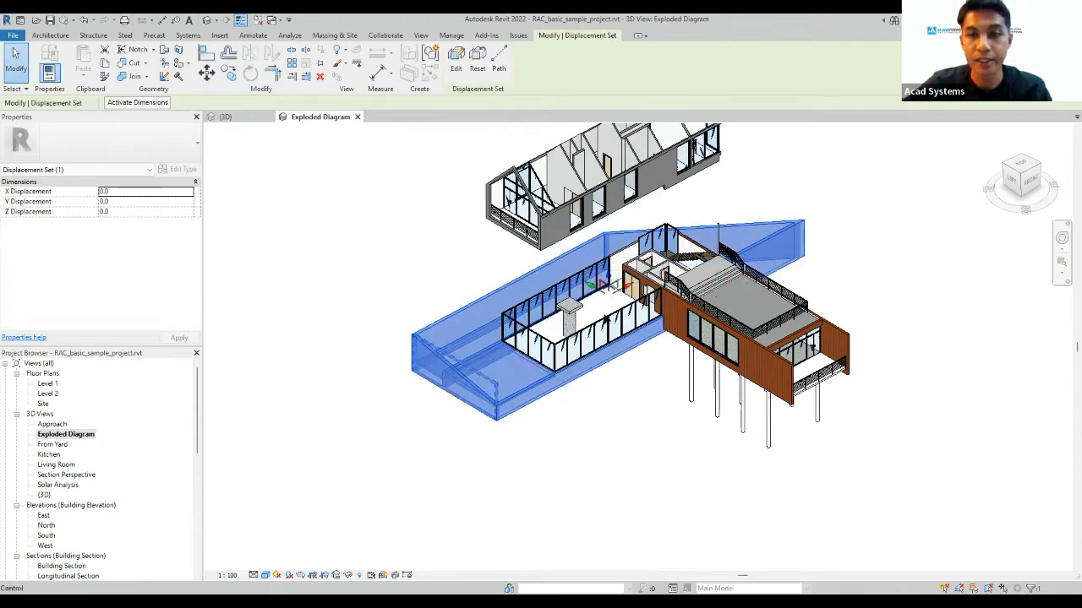
Set the site wall and paving displacement set's Z Displacement to -10000 to lower it below the house.
{"action": "left_click", "coordinate": [133, 211]}
{"action": "key", "text": "BackSpace"}
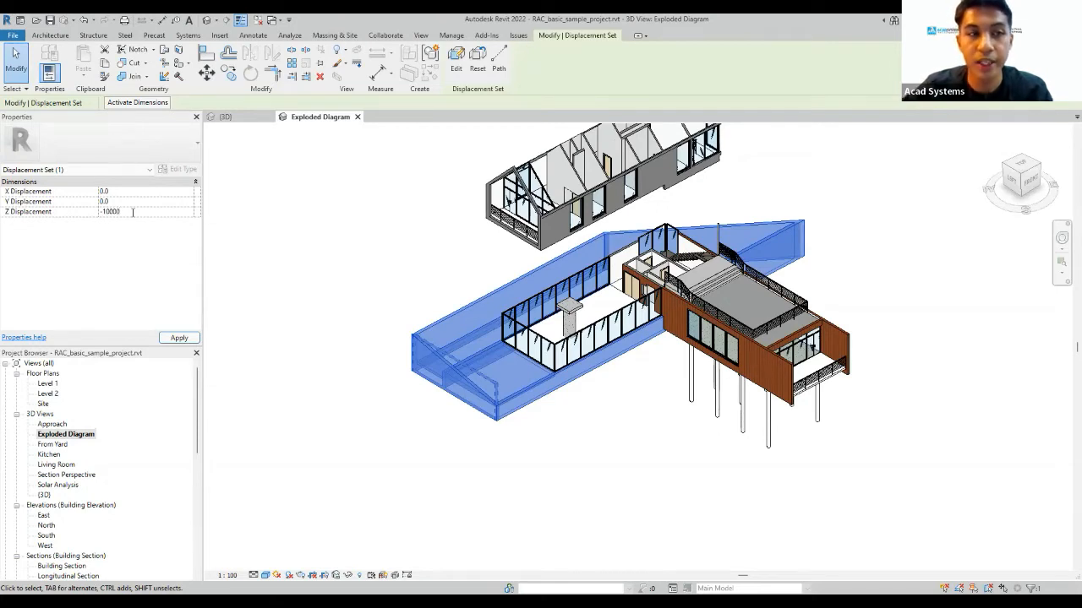
{"action": "type", "text": "-10000"}
{"action": "key", "text": "Return"}
{"action": "left_click", "coordinate": [323, 262]}
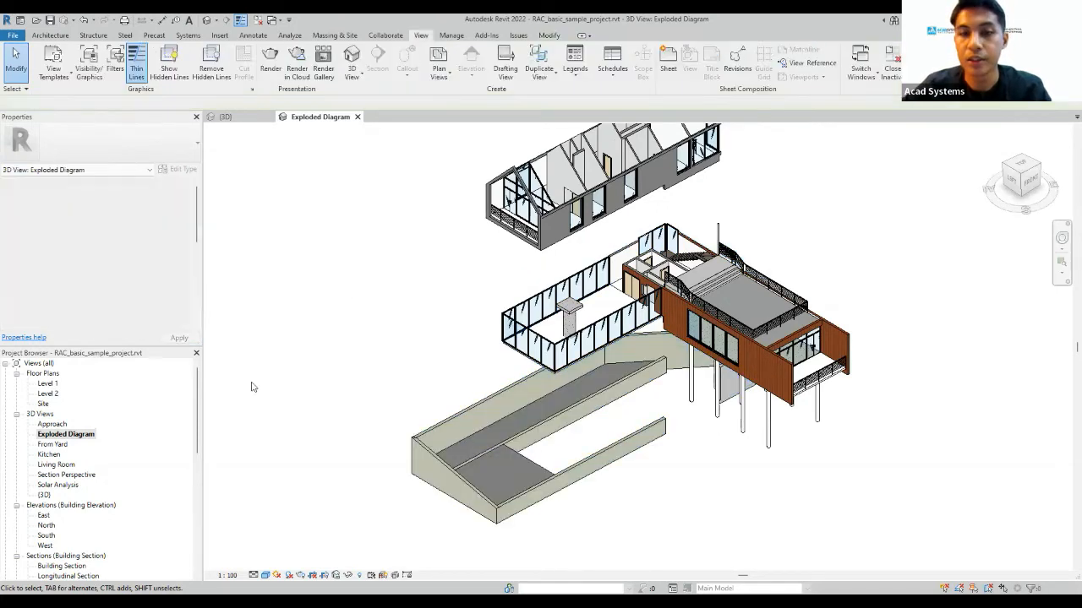
{"action": "scroll", "coordinate": [291, 388], "scroll_direction": "down", "scroll_amount": 3}
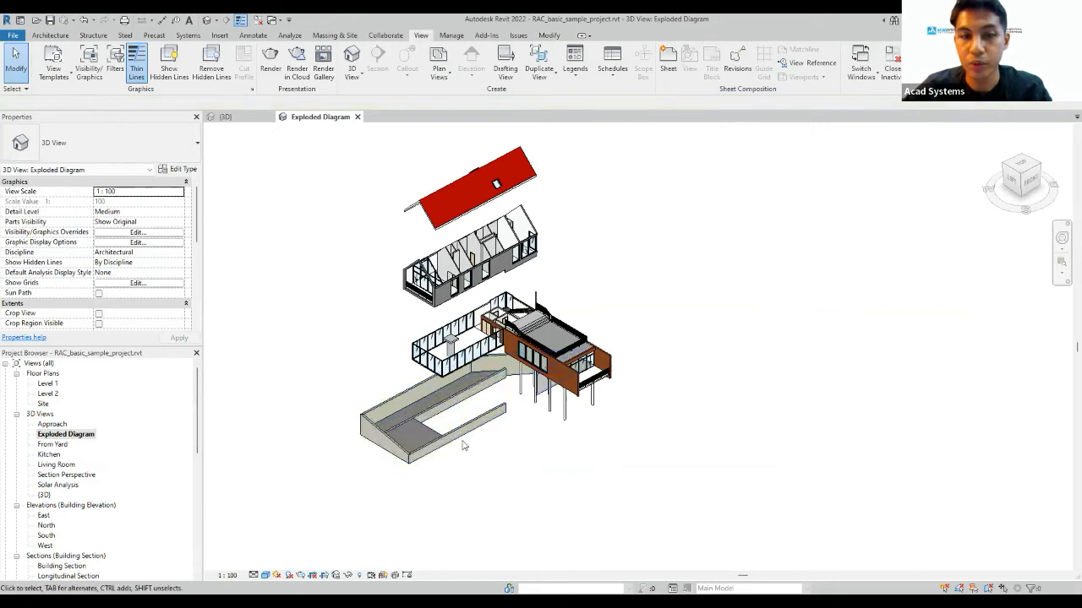
{"action": "scroll", "coordinate": [513, 366], "scroll_direction": "up", "scroll_amount": 5}
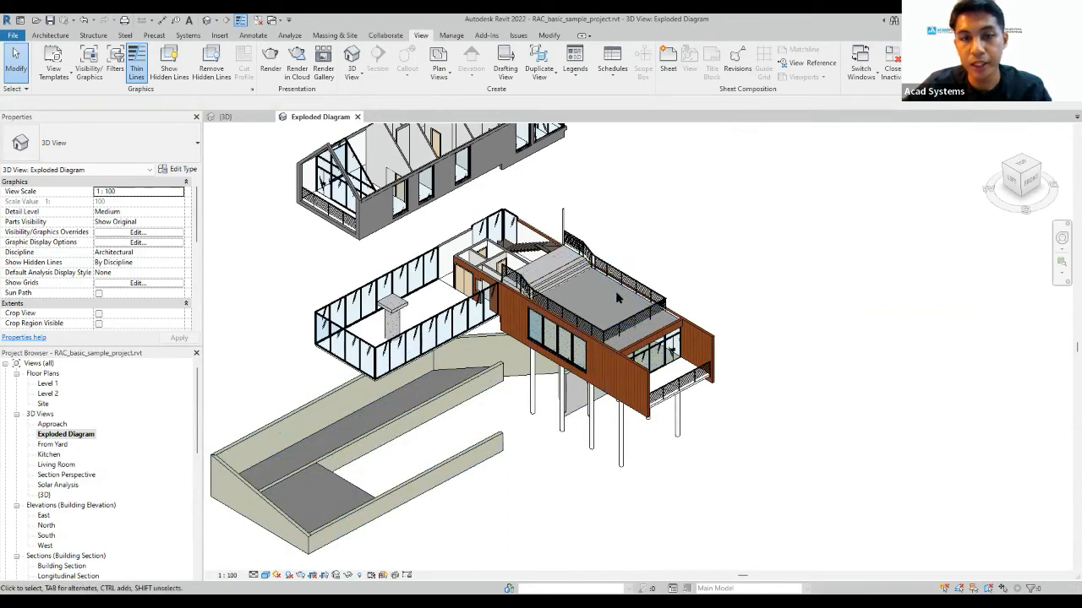
{"action": "scroll", "coordinate": [578, 288], "scroll_direction": "down", "scroll_amount": 2}
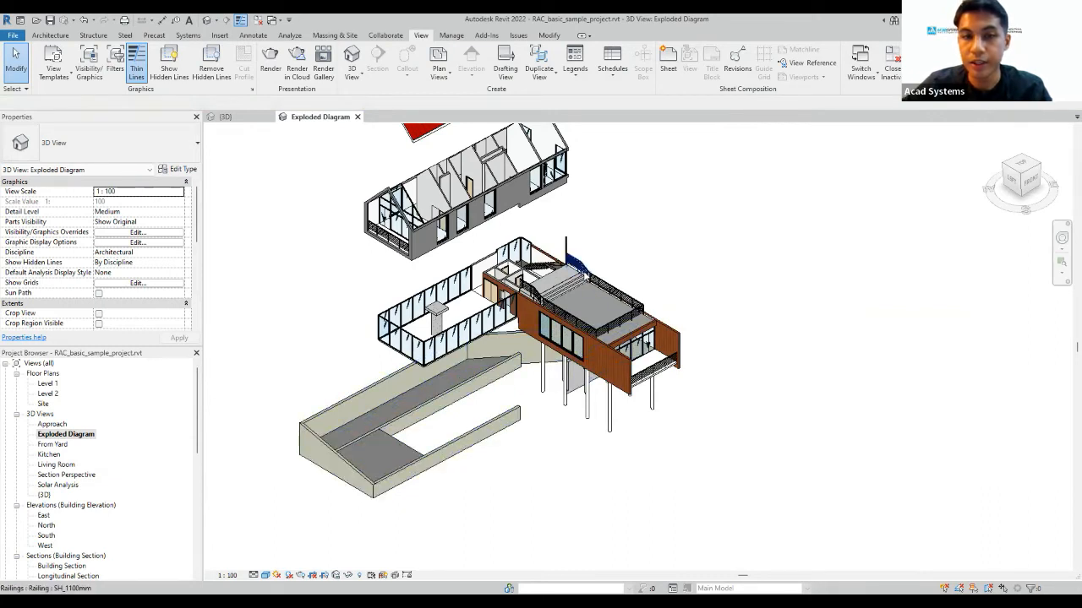
{"action": "scroll", "coordinate": [578, 285], "scroll_direction": "up", "scroll_amount": 1}
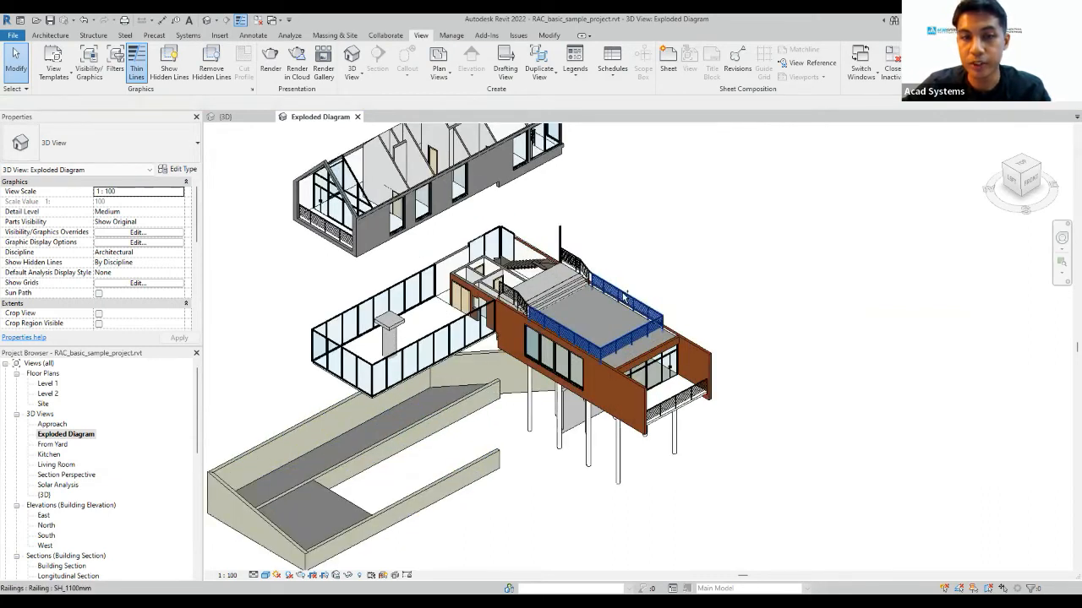
{"action": "scroll", "coordinate": [623, 298], "scroll_direction": "up", "scroll_amount": 1}
{"action": "left_click", "coordinate": [625, 299]}
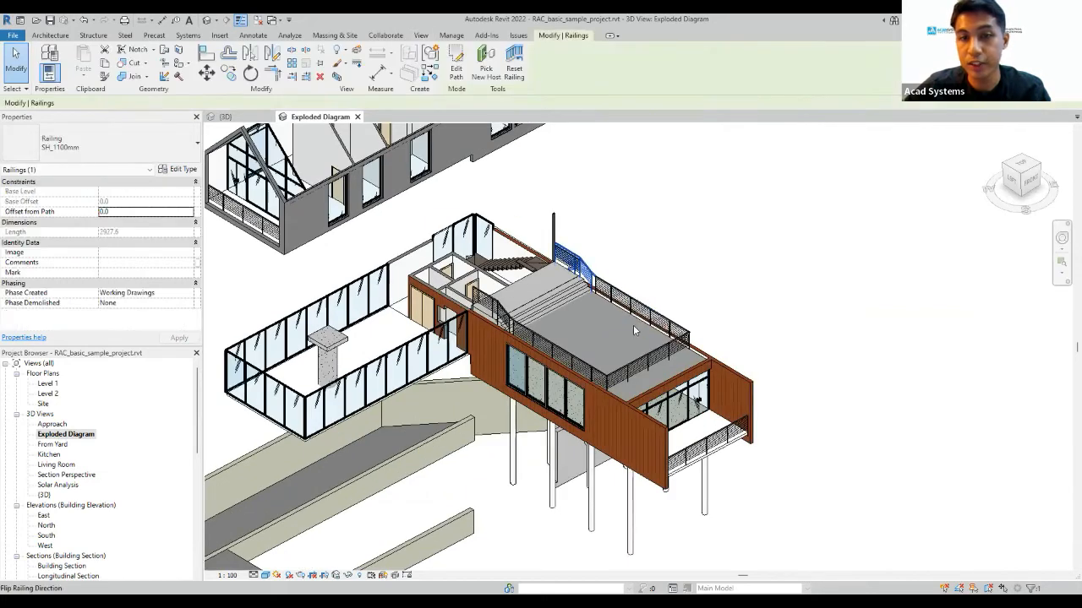
{"action": "left_click", "coordinate": [628, 362], "text": "ctrl"}
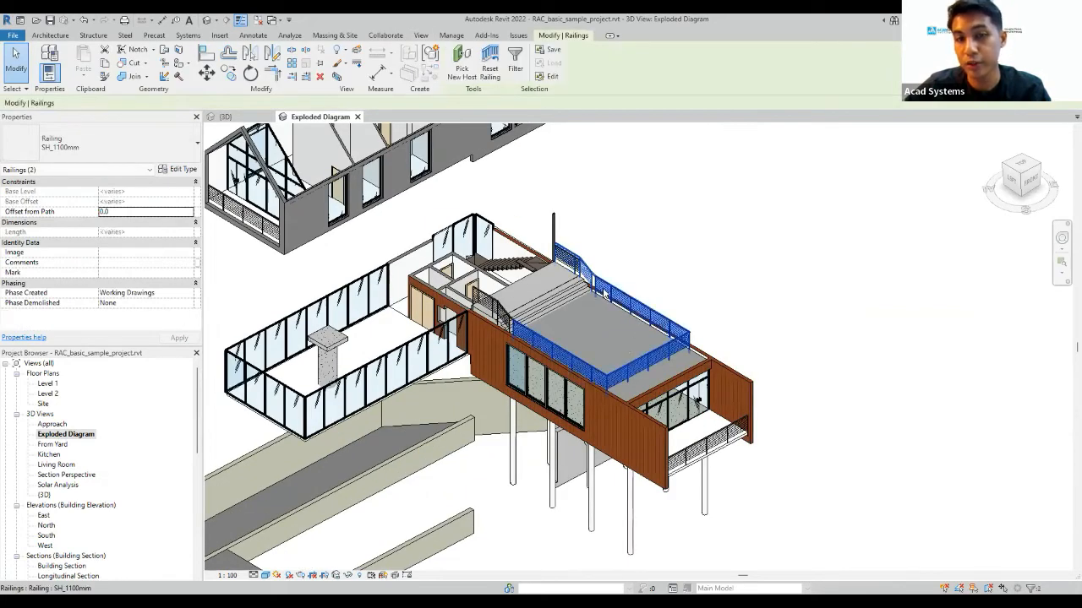
{"action": "key", "text": "Escape"}
Create a displacement set from the roof terrace over the timber-clad wing: its decks, connecting steps and both side railings.
{"action": "scroll", "coordinate": [708, 401], "scroll_direction": "down", "scroll_amount": 1}
{"action": "scroll", "coordinate": [632, 313], "scroll_direction": "down", "scroll_amount": 1}
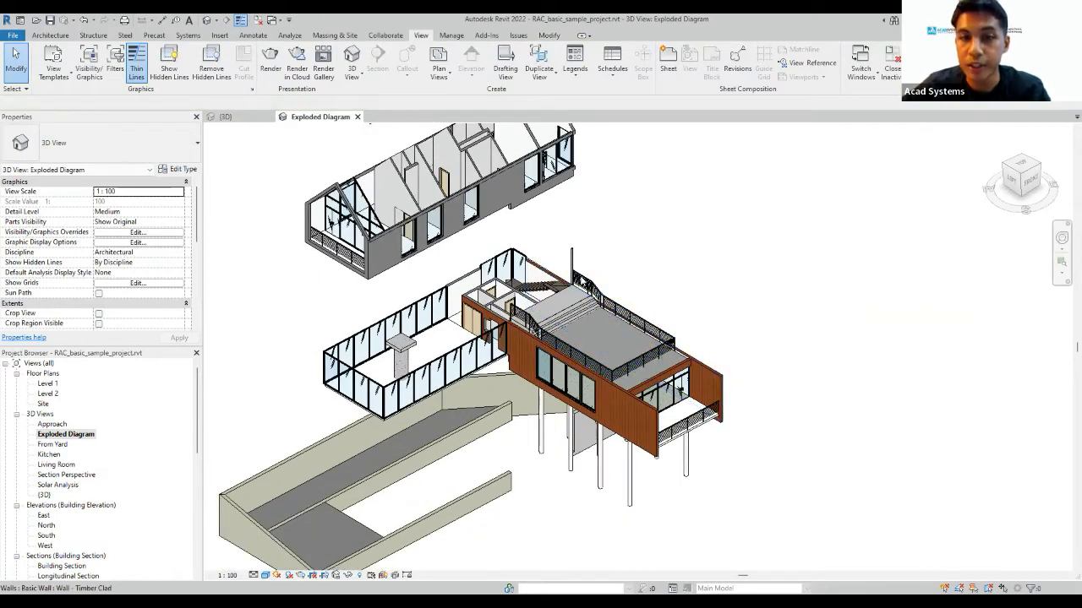
{"action": "left_click", "coordinate": [592, 306]}
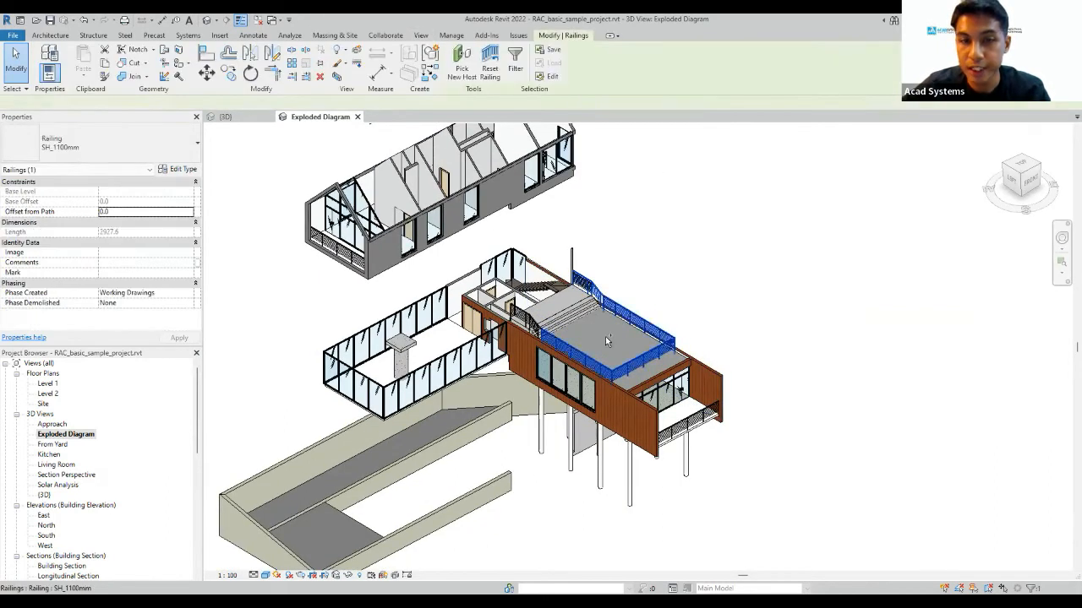
{"action": "left_click", "coordinate": [620, 322], "text": "ctrl"}
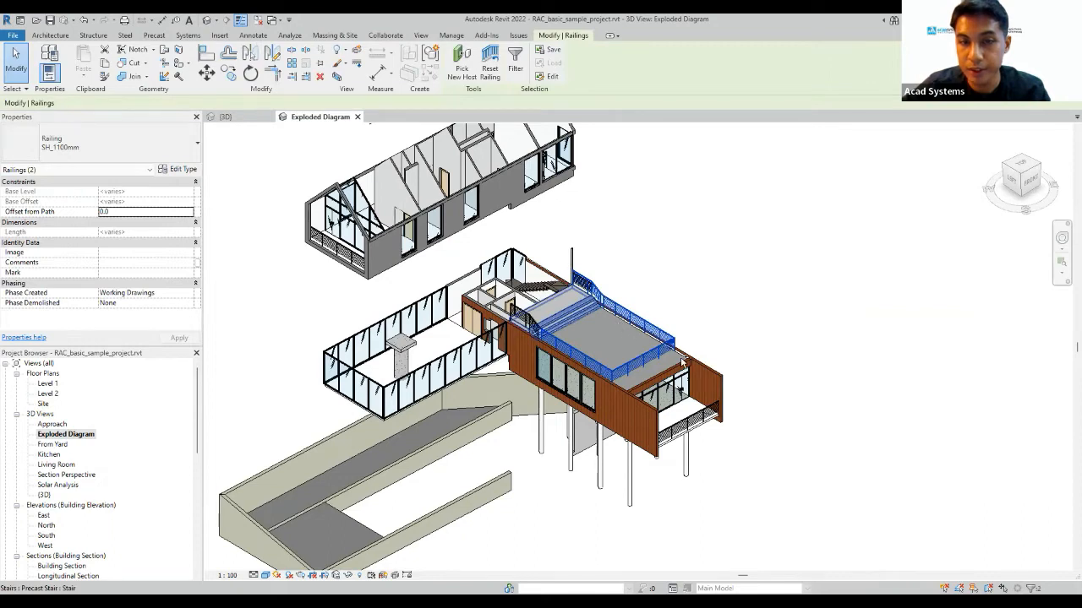
{"action": "left_click", "coordinate": [534, 322], "text": "ctrl"}
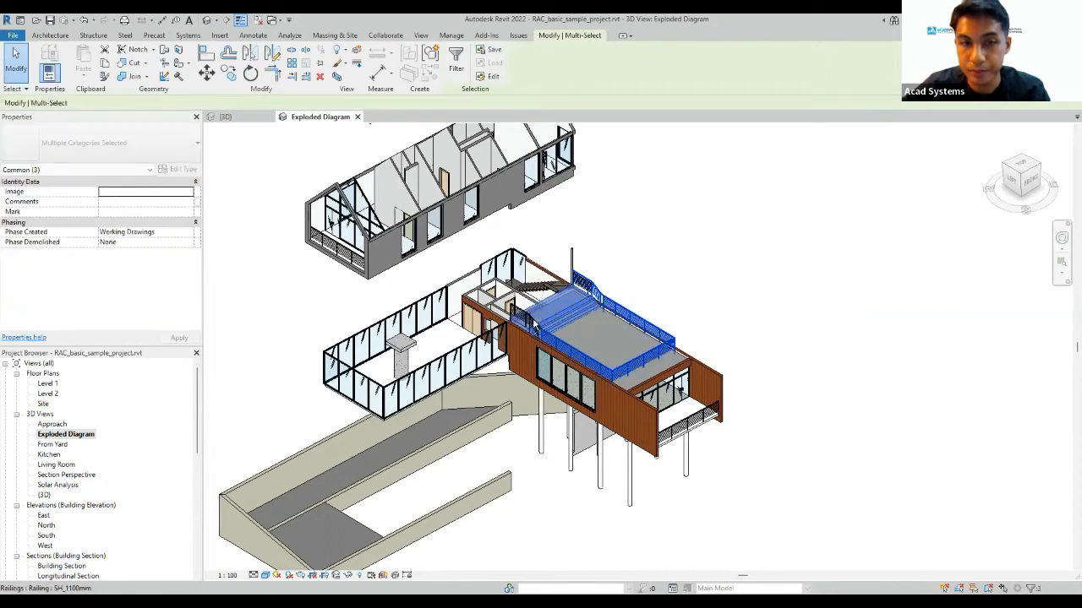
{"action": "scroll", "coordinate": [530, 320], "scroll_direction": "up", "scroll_amount": 3}
{"action": "left_click", "coordinate": [593, 368], "text": "ctrl"}
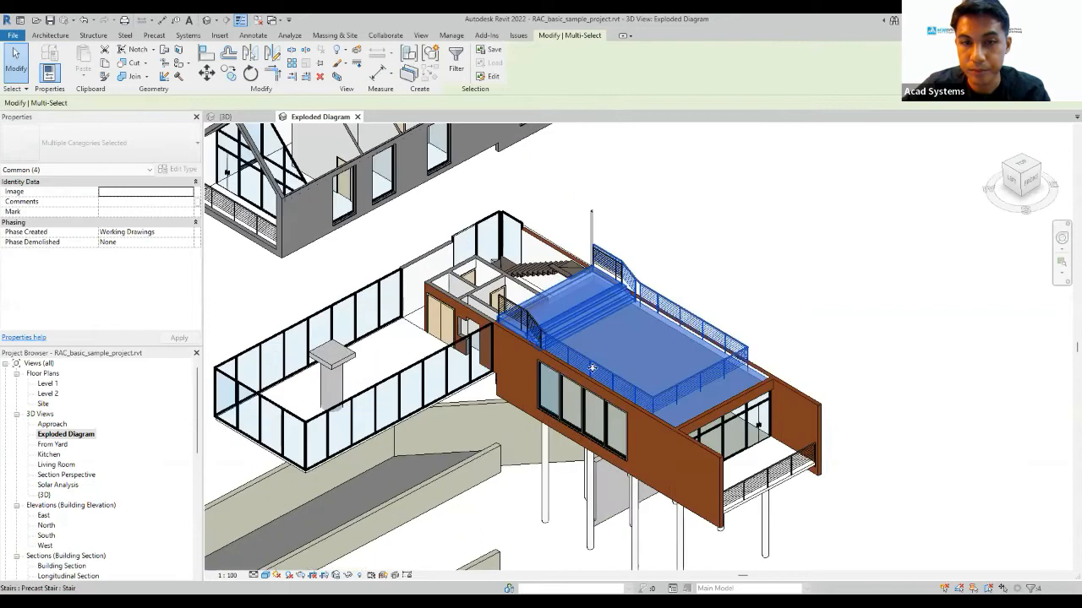
{"action": "scroll", "coordinate": [558, 330], "scroll_direction": "up", "scroll_amount": 1}
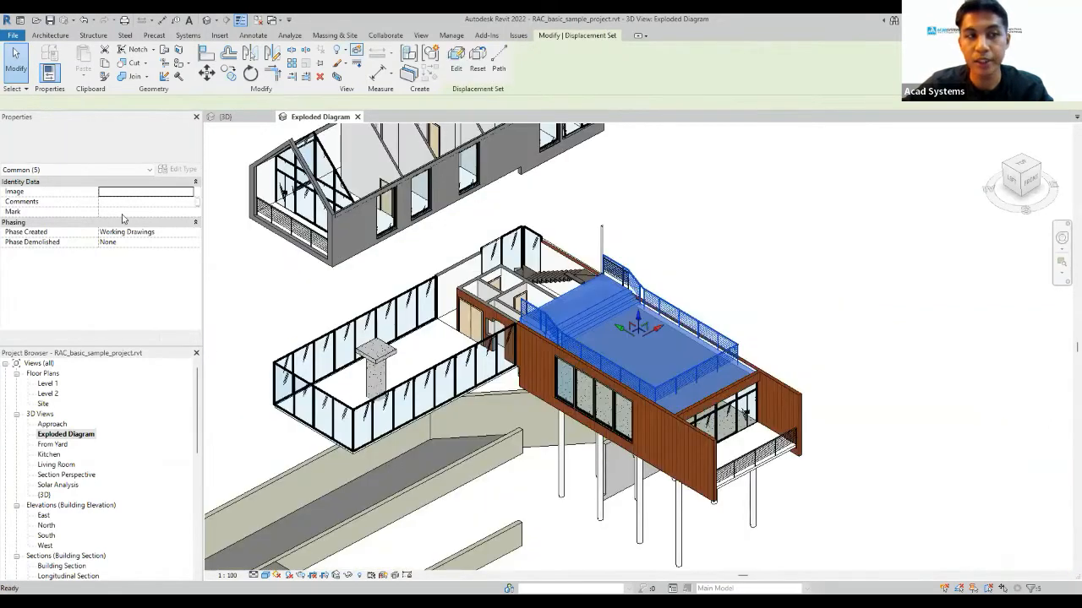
Set the roof terrace displacement set's Z Displacement to 10000.
{"action": "left_click", "coordinate": [122, 211]}
{"action": "type", "text": "100"}
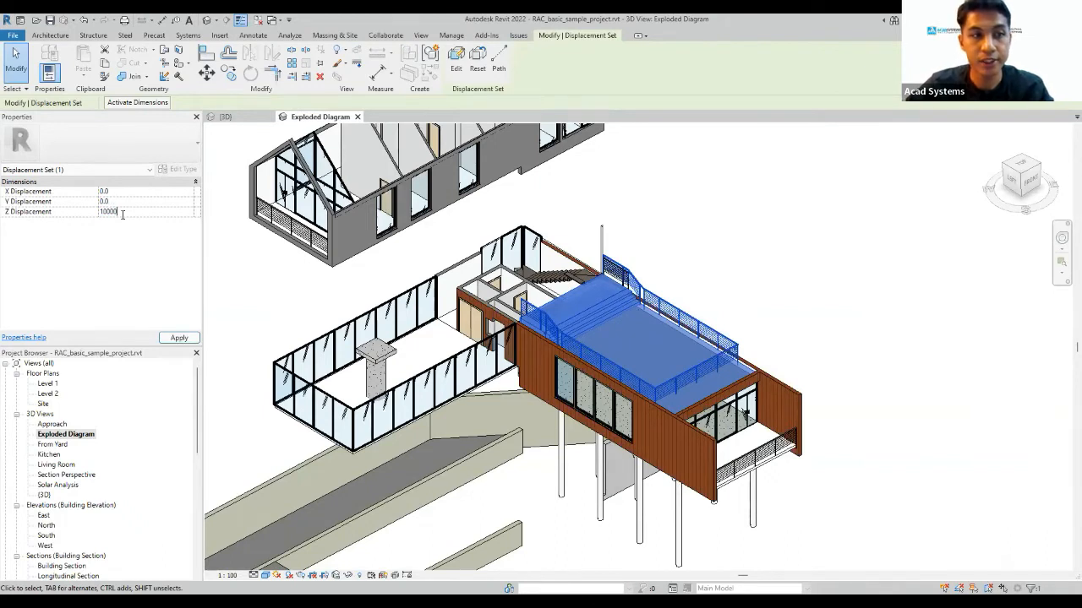
{"action": "type", "text": "00"}
{"action": "key", "text": "Return"}
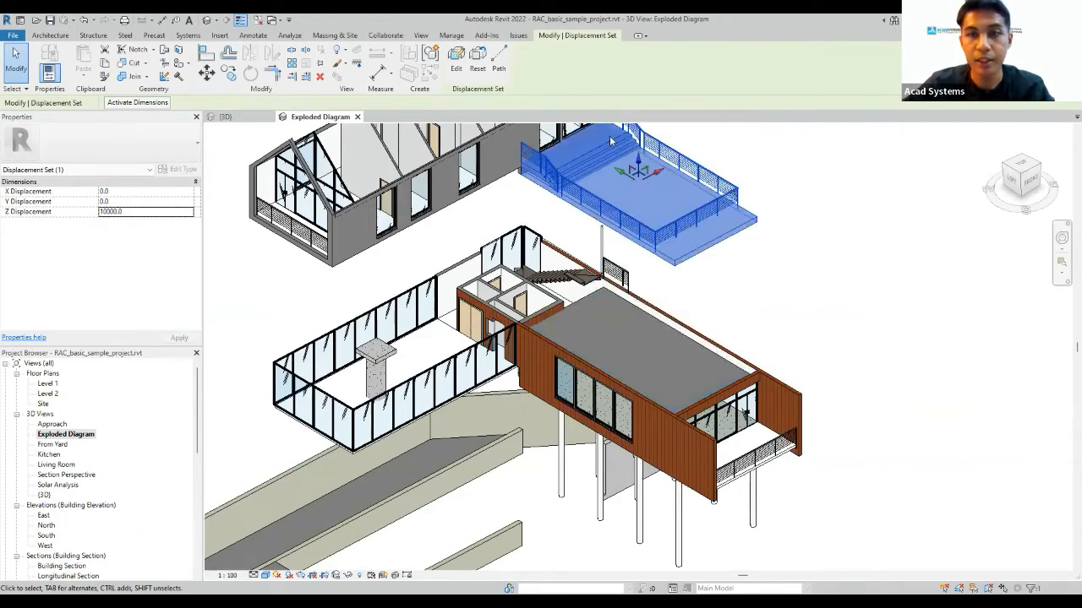
{"action": "scroll", "coordinate": [604, 190], "scroll_direction": "down", "scroll_amount": 1}
{"action": "scroll", "coordinate": [608, 172], "scroll_direction": "up", "scroll_amount": 1}
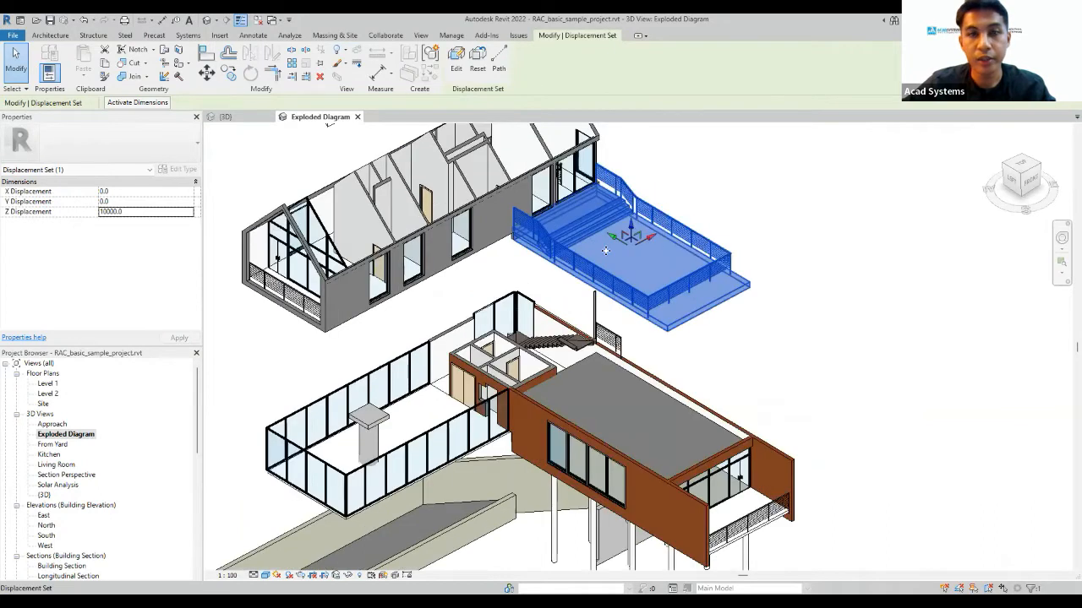
Try shifting the roof terrace set freehand along its Y axis and undo the move.
{"action": "left_click_drag", "start_coordinate": [639, 264], "coordinate": [622, 344]}
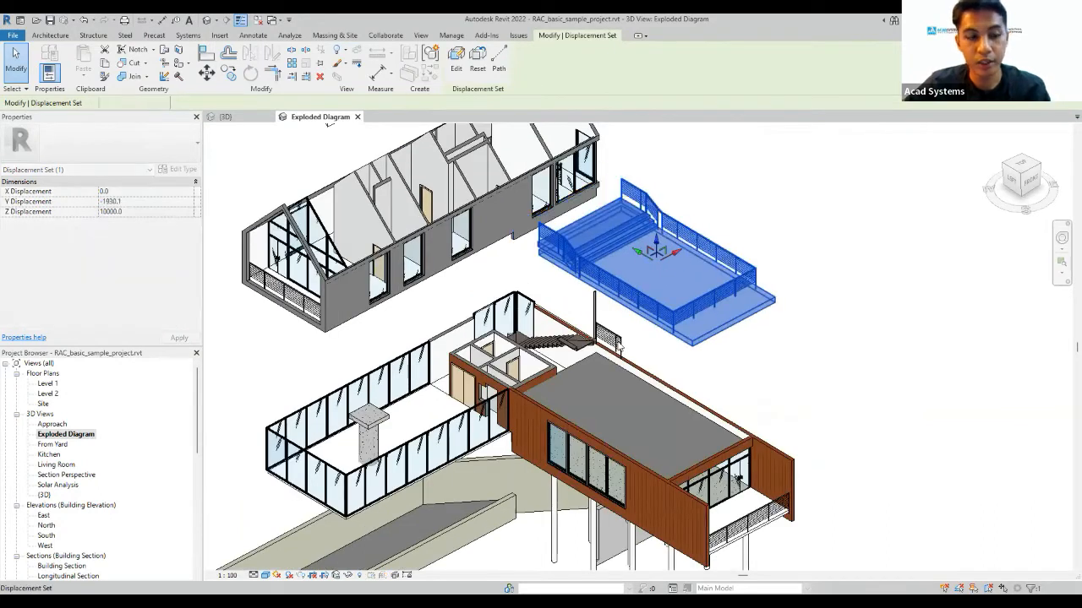
{"action": "key", "text": "ctrl+z"}
Set the roof terrace set's Y Displacement to -10000 and clear the selection.
{"action": "left_click", "coordinate": [703, 298]}
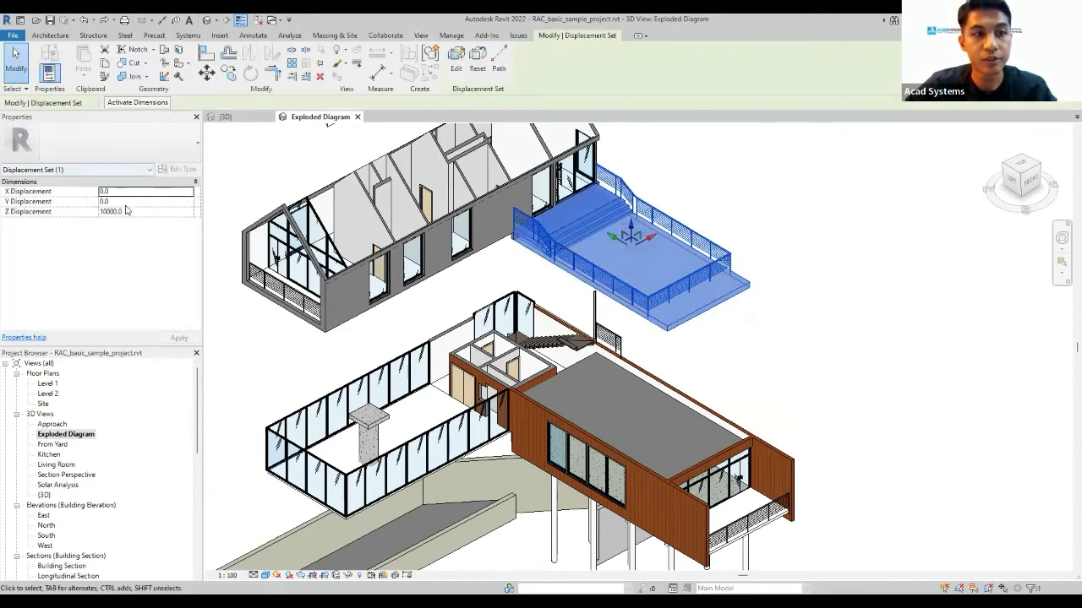
{"action": "left_click", "coordinate": [126, 201]}
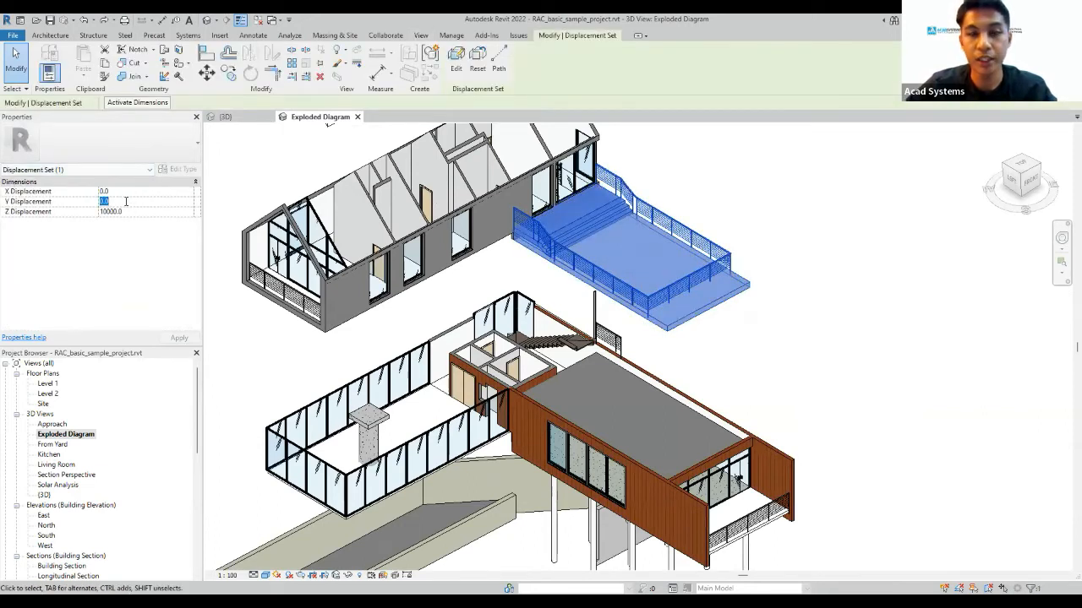
{"action": "type", "text": "1000"}
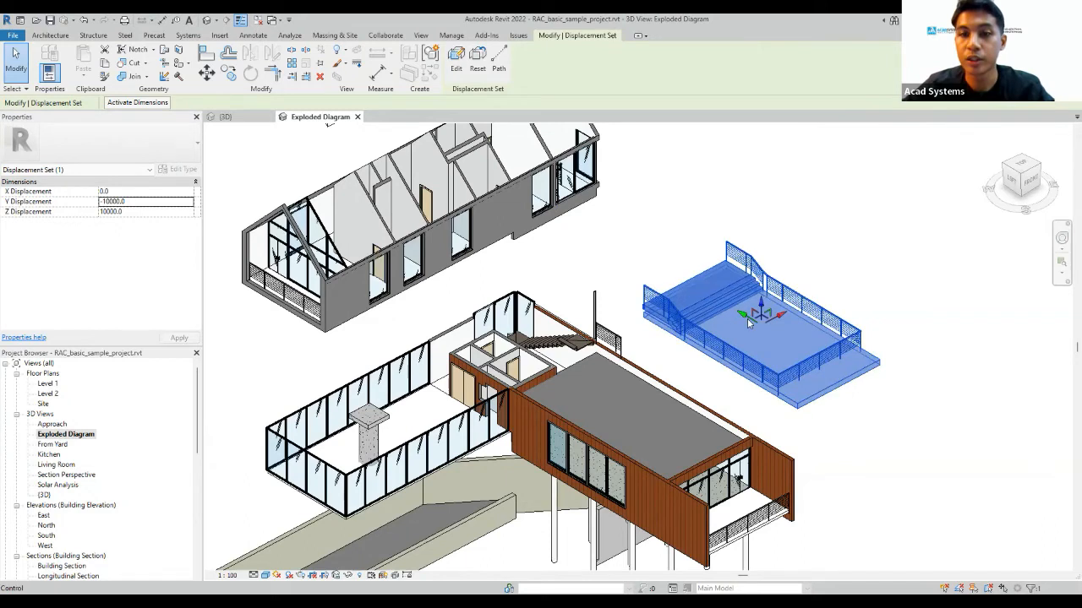
{"action": "left_click", "coordinate": [669, 247]}
{"action": "scroll", "coordinate": [658, 395], "scroll_direction": "down", "scroll_amount": 4}
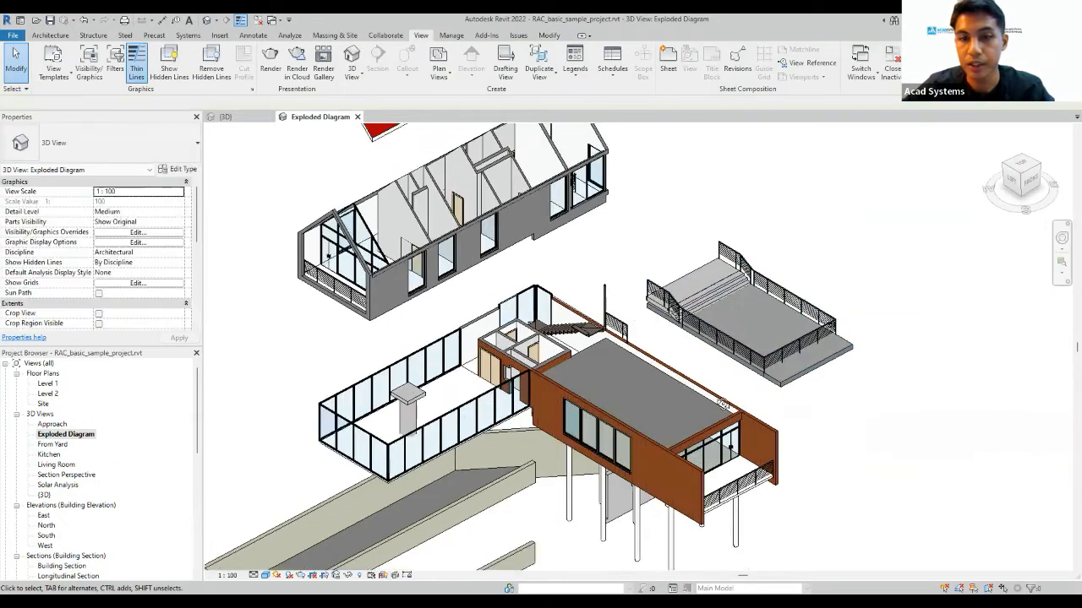
Hide the short leftover railing and the steel angle column beside the stair as individual elements in this view.
{"action": "scroll", "coordinate": [659, 363], "scroll_direction": "up", "scroll_amount": 2}
{"action": "middle_click_drag", "start_coordinate": [659, 363], "coordinate": [644, 281], "text": "shift"}
{"action": "scroll", "coordinate": [620, 306], "scroll_direction": "up", "scroll_amount": 3}
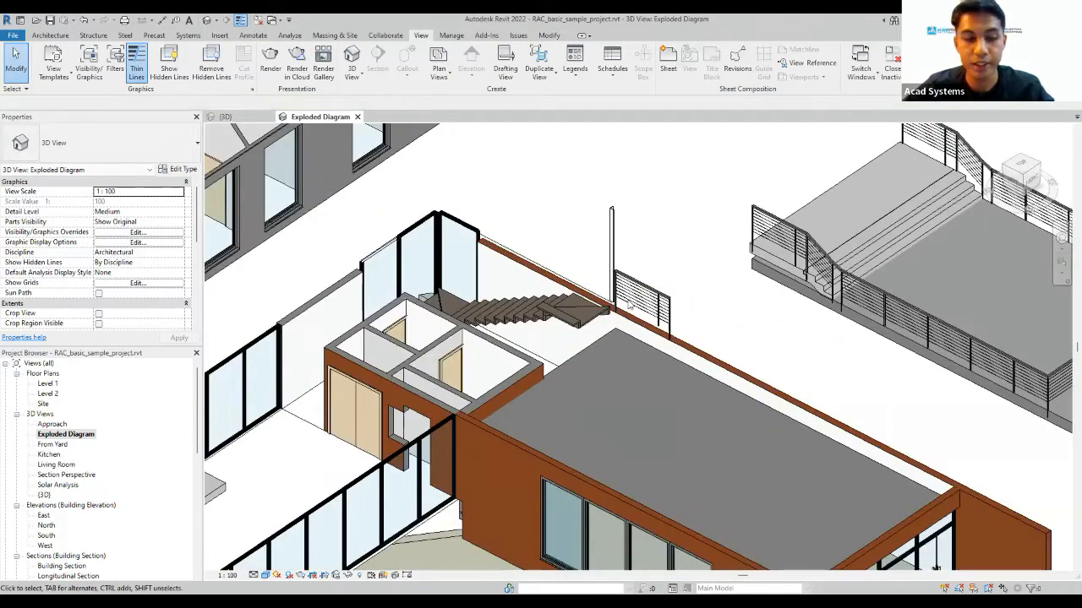
{"action": "scroll", "coordinate": [628, 306], "scroll_direction": "down", "scroll_amount": 2}
{"action": "left_click", "coordinate": [629, 302]}
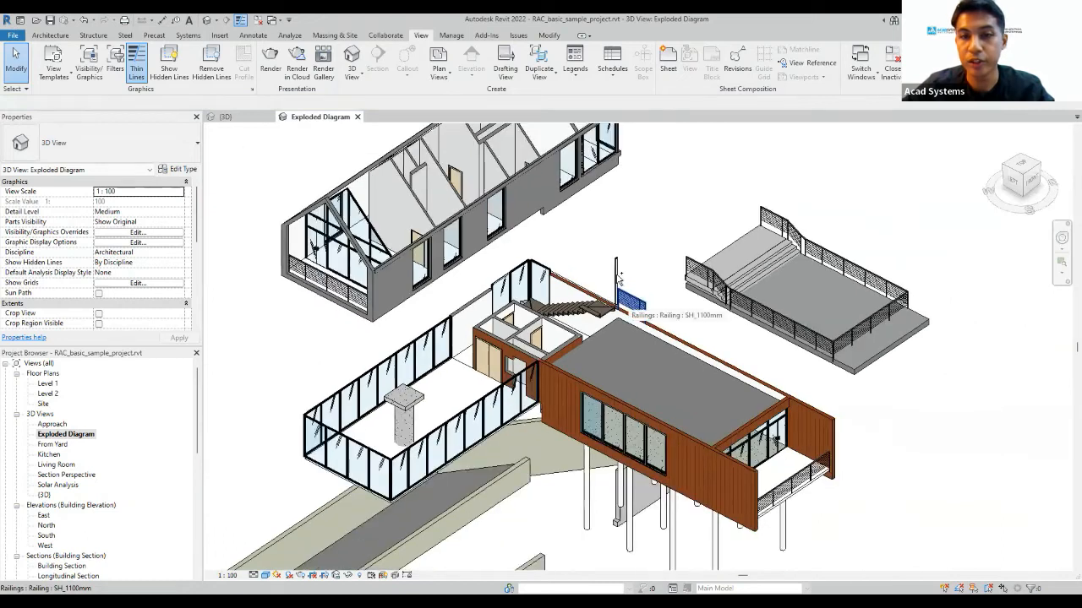
{"action": "left_click", "coordinate": [616, 276], "text": "ctrl"}
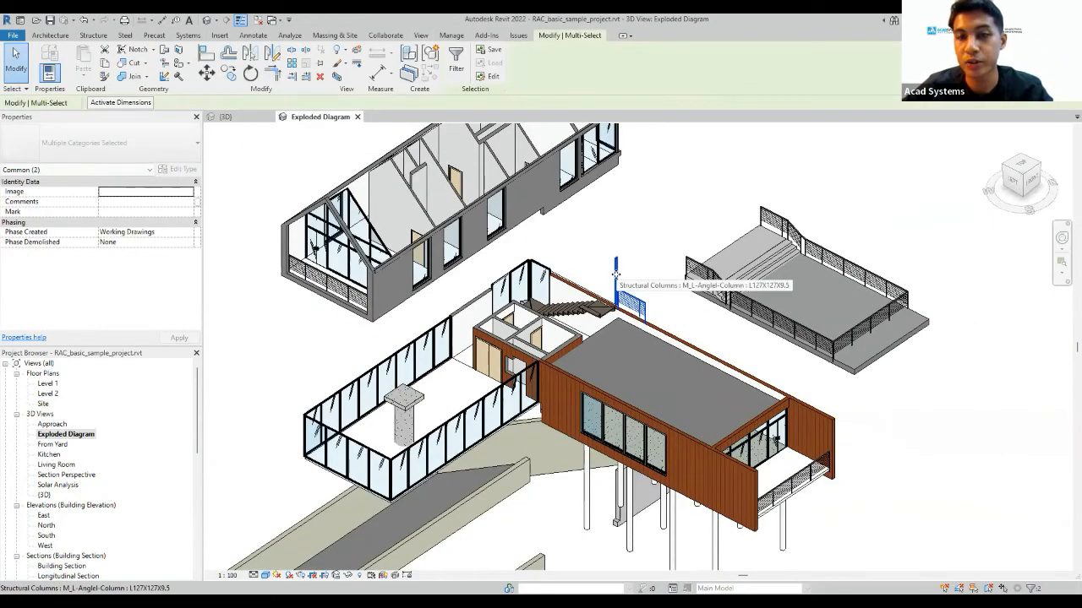
{"action": "right_click", "coordinate": [616, 275]}
{"action": "mouse_move", "coordinate": [761, 360]}
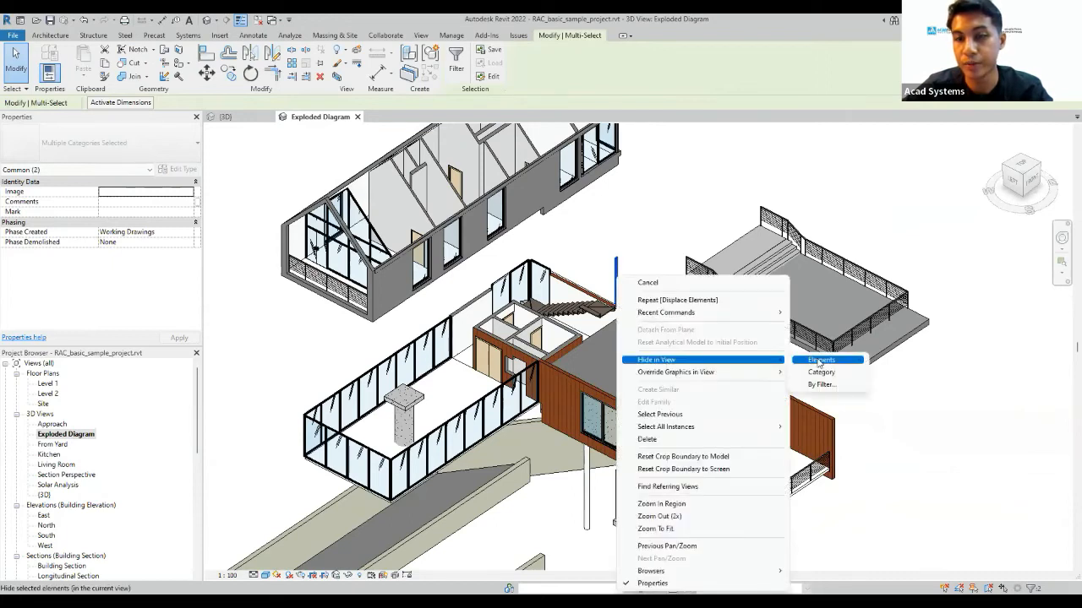
{"action": "left_click", "coordinate": [818, 363]}
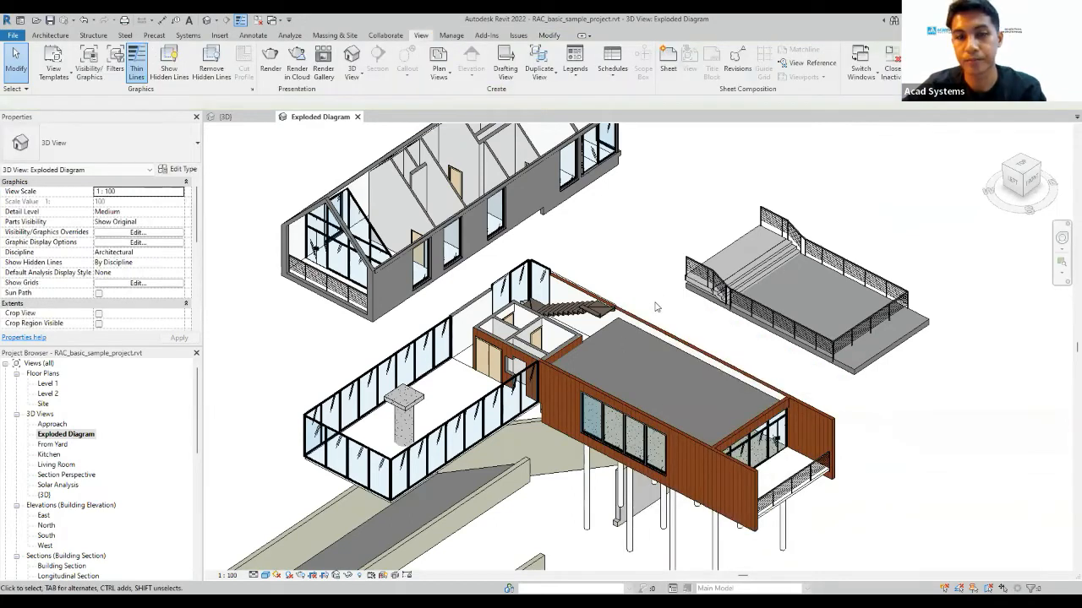
Create a displacement set from the whole timber-clad wing, including its walls, windows, floor, balcony and supporting piles.
{"action": "scroll", "coordinate": [652, 333], "scroll_direction": "down", "scroll_amount": 2}
{"action": "middle_click_drag", "start_coordinate": [731, 351], "coordinate": [752, 422], "text": "shift"}
{"action": "left_click_drag", "start_coordinate": [774, 435], "coordinate": [587, 273]}
{"action": "middle_click_drag", "start_coordinate": [587, 272], "coordinate": [514, 250], "text": "shift"}
{"action": "left_click", "coordinate": [420, 54]}
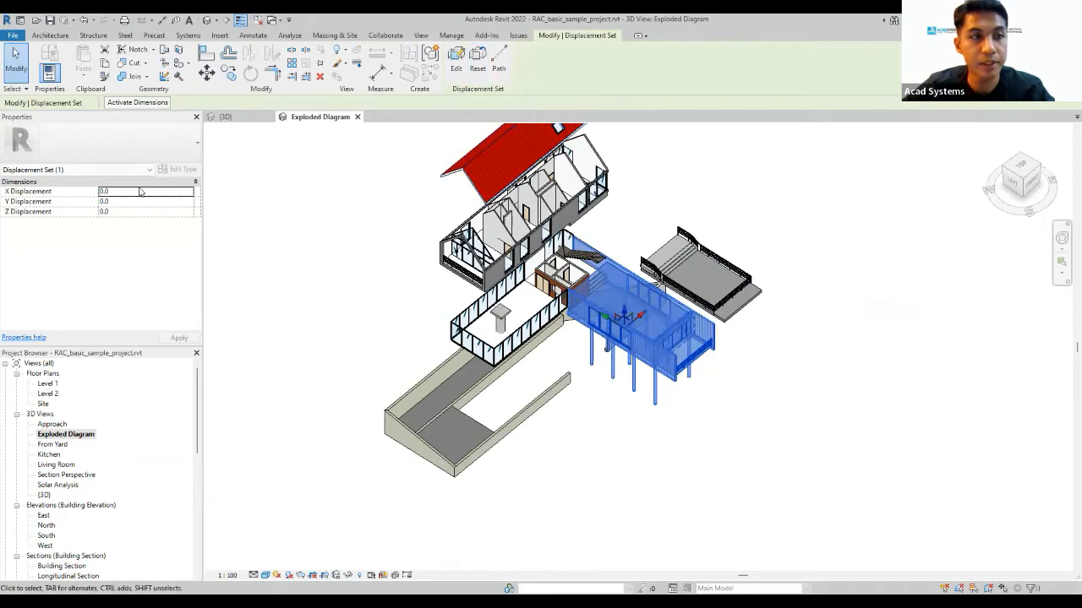
Set the timber-clad wing set's Y Displacement to -10000 and clear the selection.
{"action": "double_click", "coordinate": [133, 203]}
{"action": "type", "text": "-1000"}
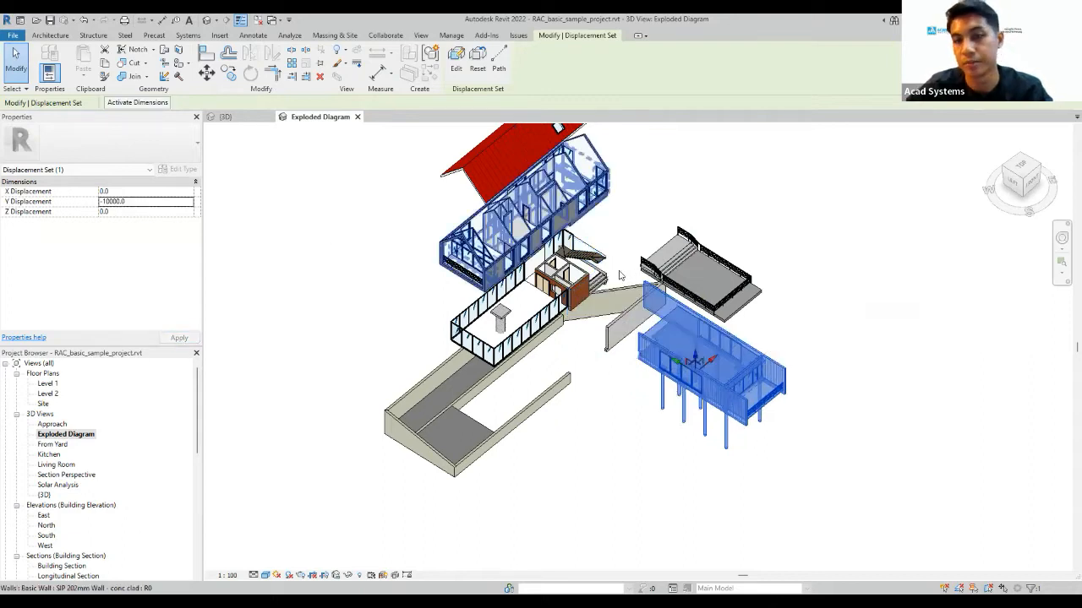
{"action": "left_click", "coordinate": [797, 234]}
{"action": "scroll", "coordinate": [599, 242], "scroll_direction": "down", "scroll_amount": 1}
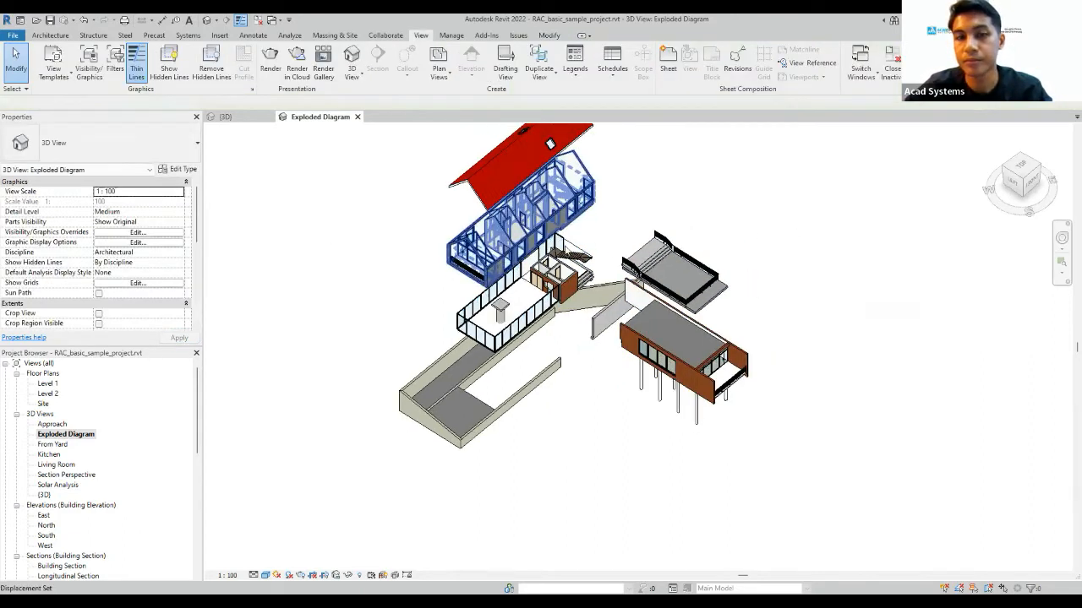
{"action": "scroll", "coordinate": [599, 241], "scroll_direction": "down", "scroll_amount": 1}
{"action": "left_click", "coordinate": [571, 225]}
{"action": "left_click", "coordinate": [733, 243]}
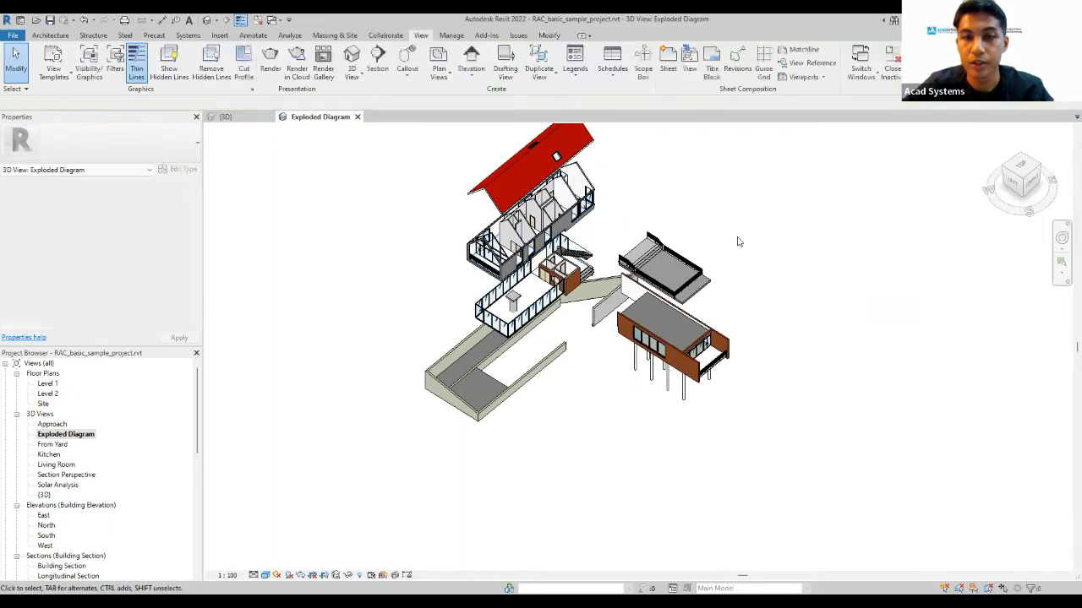
Open the timber-clad wing's displacement set for editing in Remove mode, with its piles seen from below.
{"action": "scroll", "coordinate": [700, 203], "scroll_direction": "up", "scroll_amount": 3}
{"action": "middle_click_drag", "start_coordinate": [692, 193], "coordinate": [752, 434], "text": "shift"}
{"action": "scroll", "coordinate": [772, 352], "scroll_direction": "down", "scroll_amount": 2}
{"action": "scroll", "coordinate": [744, 357], "scroll_direction": "up", "scroll_amount": 2}
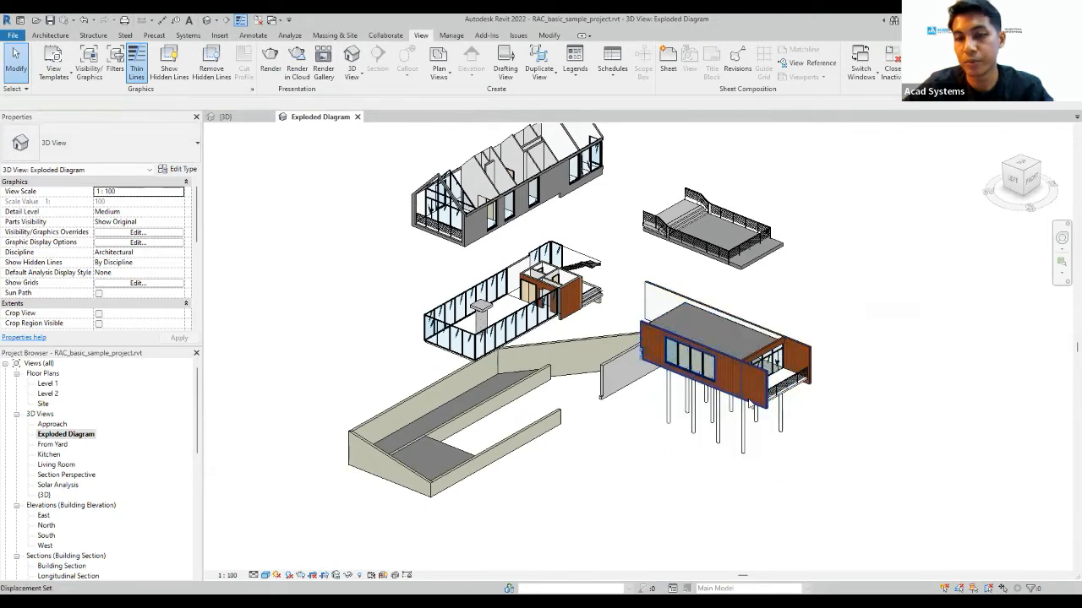
{"action": "left_click", "coordinate": [741, 414]}
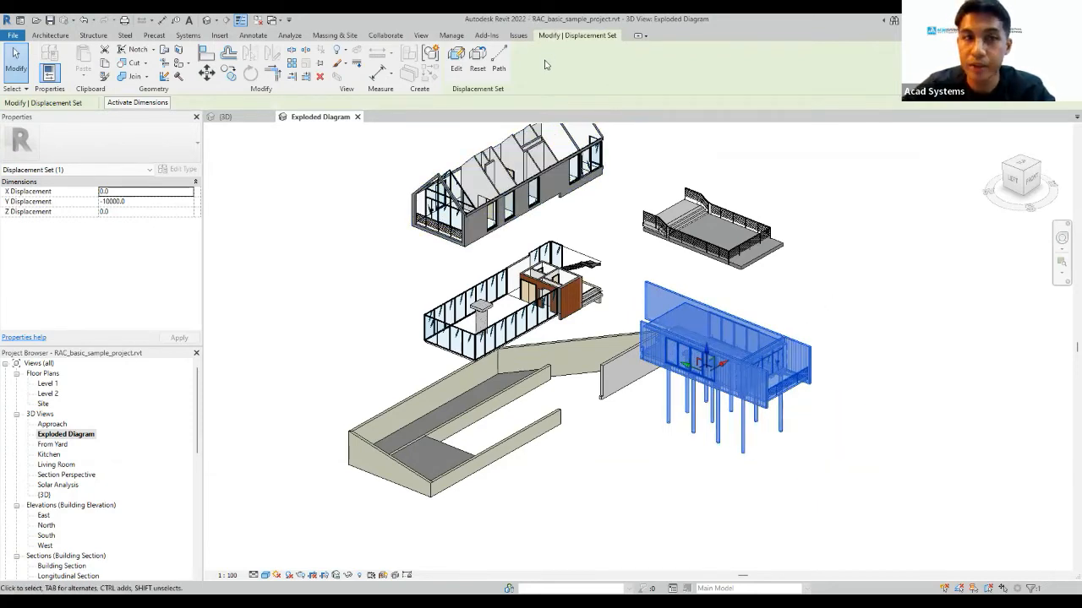
{"action": "left_click", "coordinate": [456, 81]}
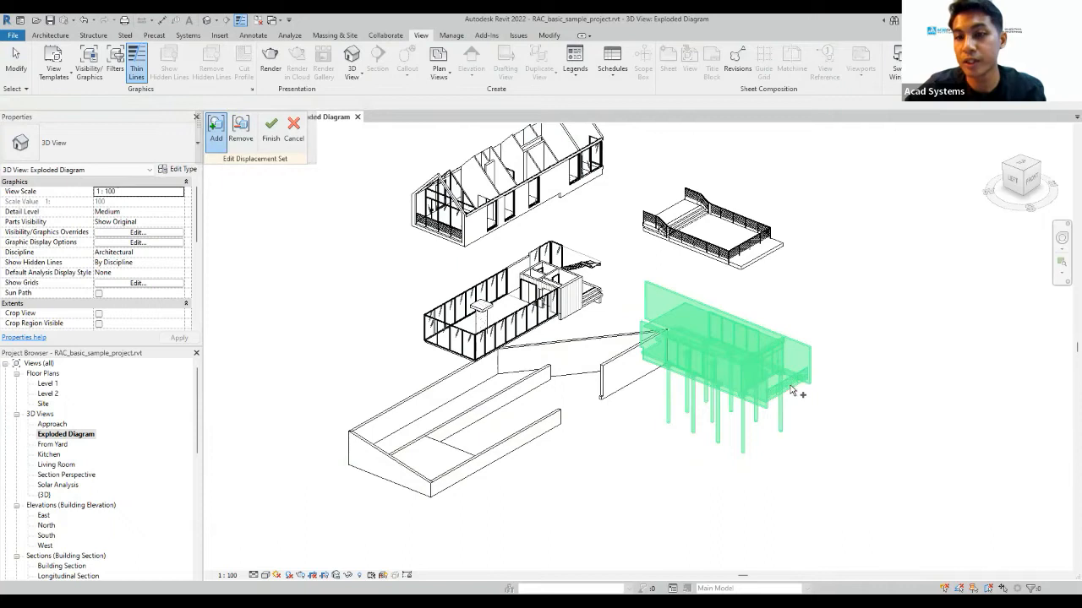
{"action": "scroll", "coordinate": [790, 387], "scroll_direction": "up", "scroll_amount": 2}
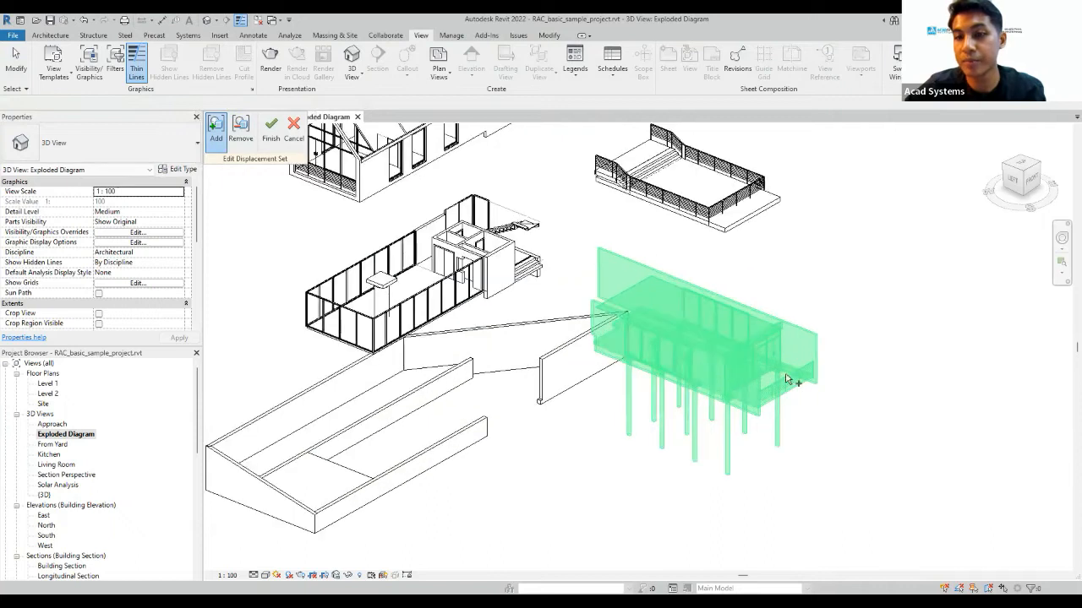
{"action": "left_click", "coordinate": [241, 133]}
{"action": "scroll", "coordinate": [733, 433], "scroll_direction": "up", "scroll_amount": 1}
{"action": "middle_click_drag", "start_coordinate": [737, 370], "coordinate": [755, 184], "text": "shift"}
{"action": "scroll", "coordinate": [756, 186], "scroll_direction": "up", "scroll_amount": 2}
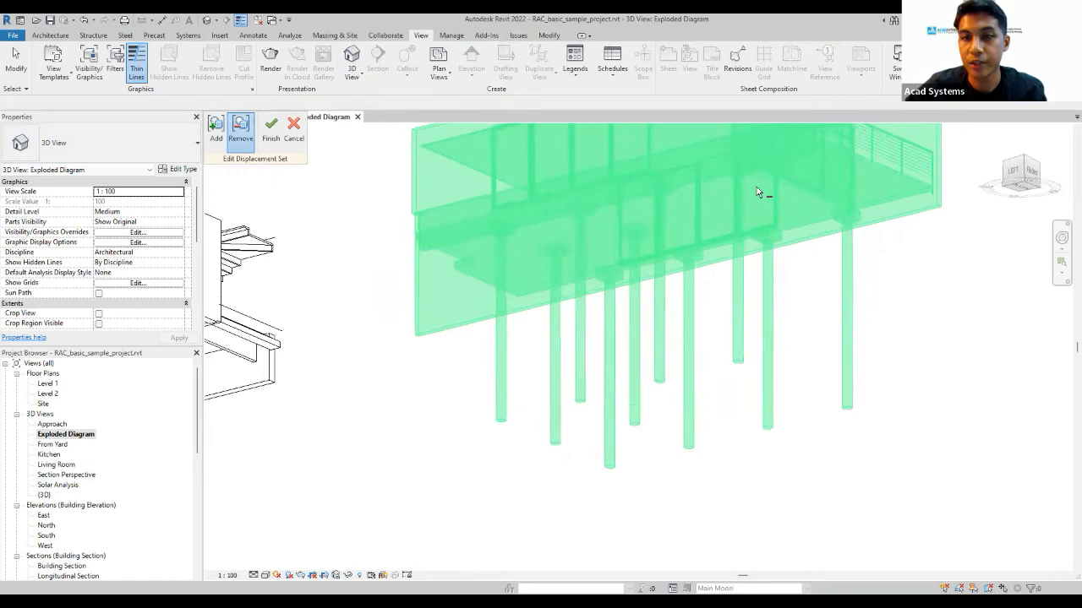
Remove the pile caps with their piles from the timber-clad wing's displacement set and finish editing.
{"action": "scroll", "coordinate": [756, 187], "scroll_direction": "up", "scroll_amount": 2}
{"action": "left_click", "coordinate": [756, 186]}
{"action": "scroll", "coordinate": [513, 251], "scroll_direction": "down", "scroll_amount": 4}
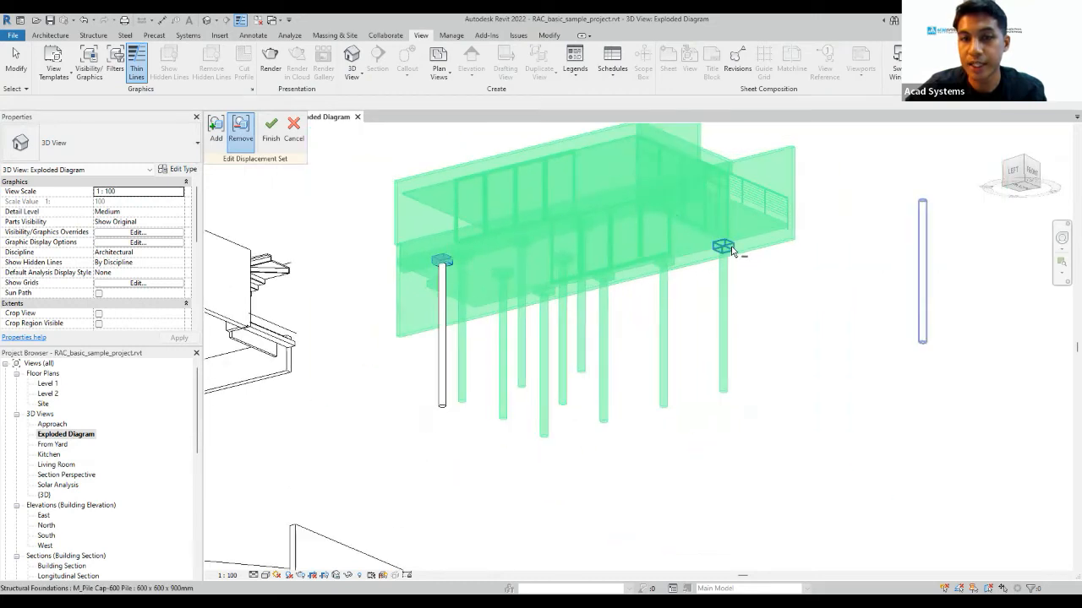
{"action": "scroll", "coordinate": [723, 245], "scroll_direction": "up", "scroll_amount": 2}
{"action": "left_click", "coordinate": [724, 248]}
{"action": "left_click", "coordinate": [636, 271]}
{"action": "left_click", "coordinate": [548, 294]}
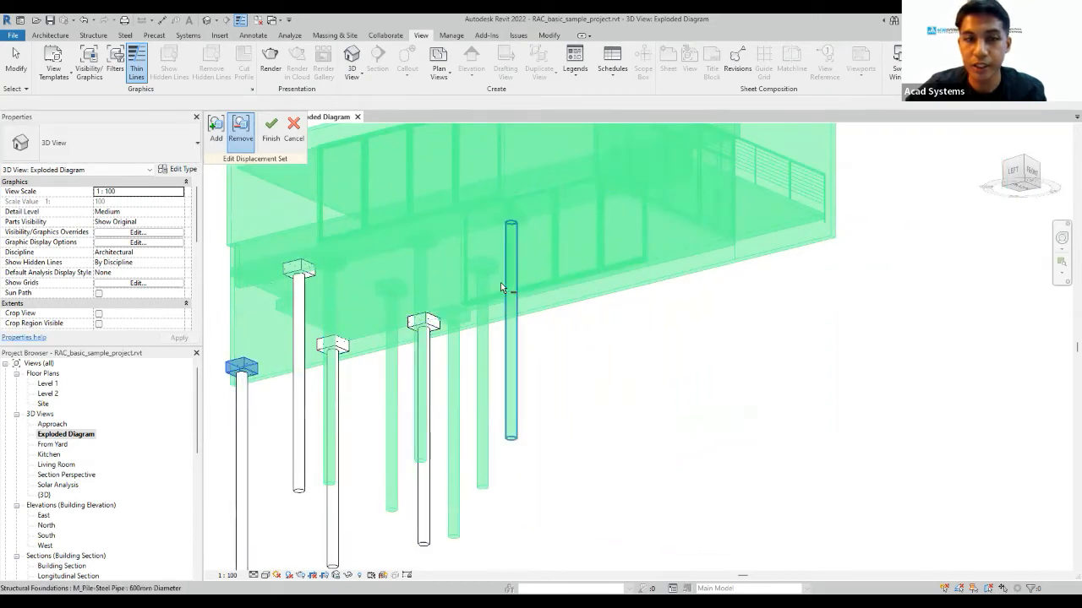
{"action": "left_click", "coordinate": [485, 265]}
{"action": "scroll", "coordinate": [513, 277], "scroll_direction": "down", "scroll_amount": 4}
{"action": "scroll", "coordinate": [445, 281], "scroll_direction": "up", "scroll_amount": 3}
{"action": "left_click", "coordinate": [451, 286]}
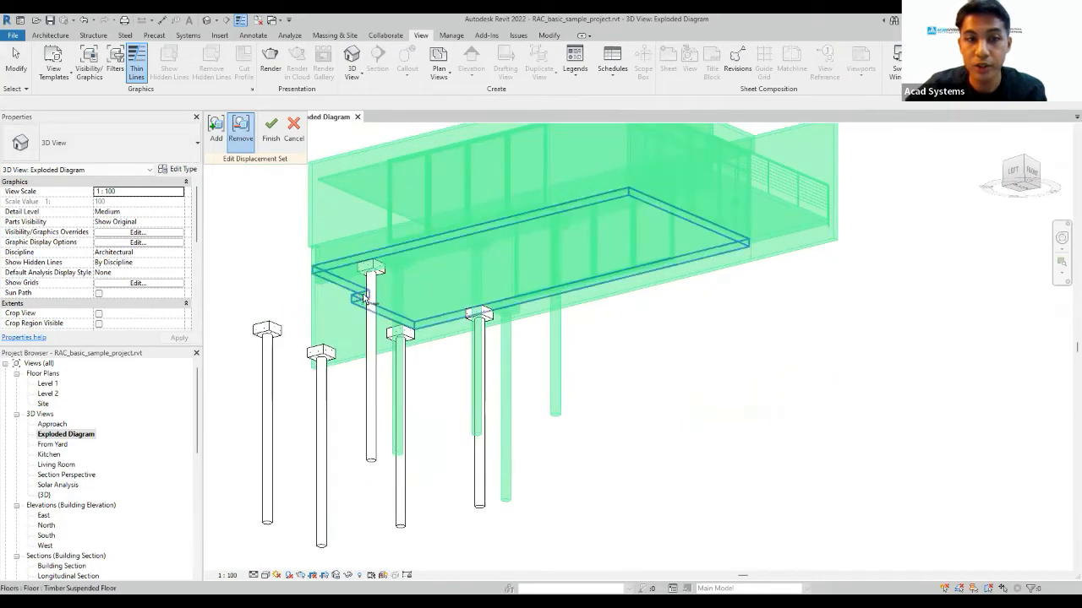
{"action": "left_click", "coordinate": [563, 229]}
{"action": "middle_click_drag", "start_coordinate": [444, 314], "coordinate": [519, 355], "text": "shift"}
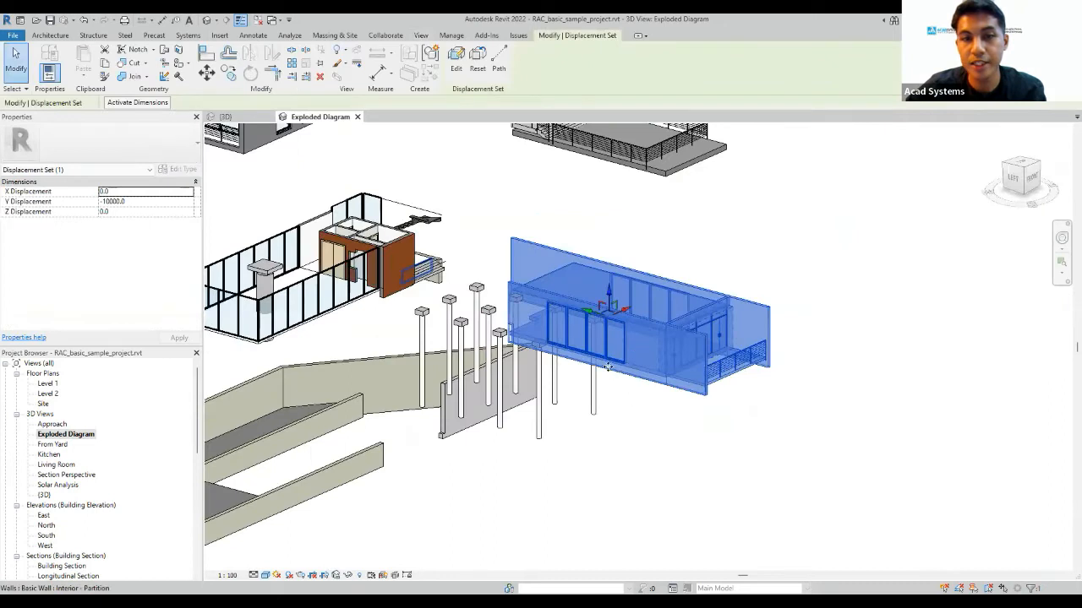
Select all instances of the M_Pile Cap-600 Pile foundation that are visible in the view.
{"action": "middle_click_drag", "start_coordinate": [583, 393], "coordinate": [557, 348], "text": "shift"}
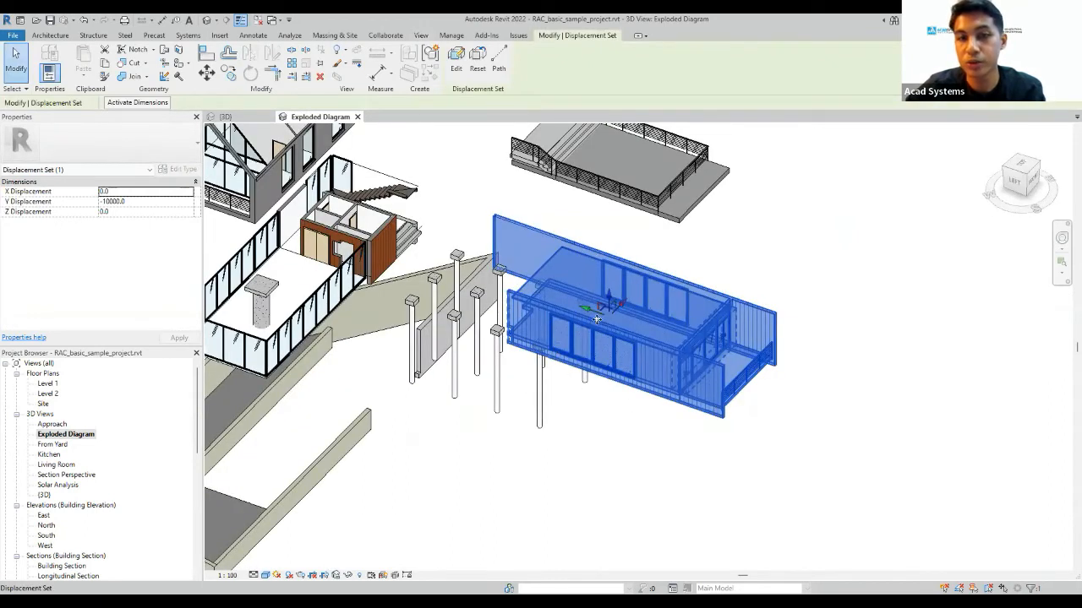
{"action": "scroll", "coordinate": [505, 271], "scroll_direction": "down", "scroll_amount": 2}
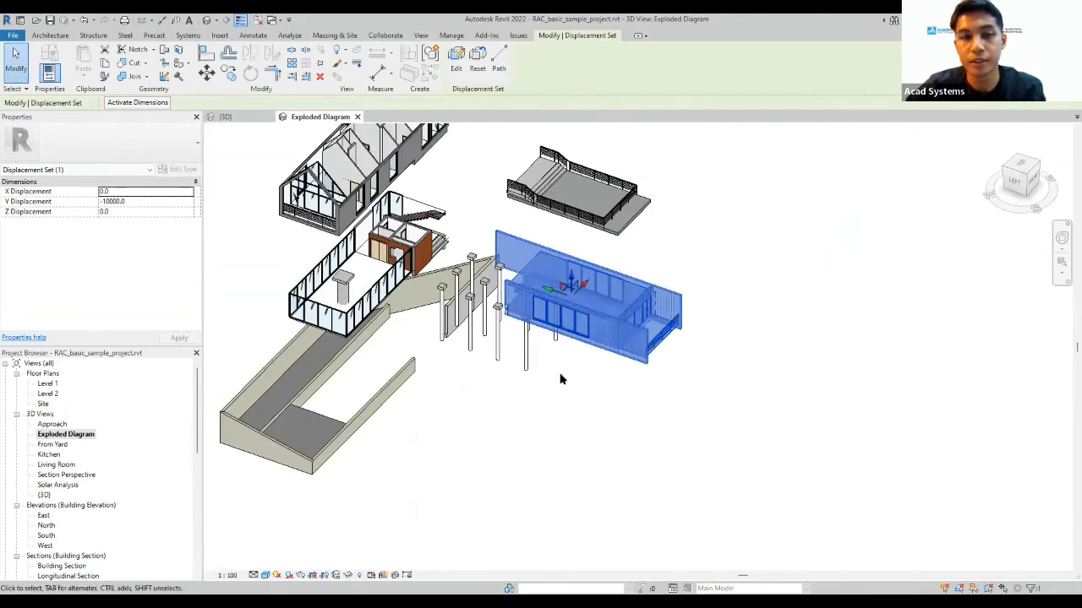
{"action": "left_click", "coordinate": [560, 377]}
{"action": "scroll", "coordinate": [458, 235], "scroll_direction": "up", "scroll_amount": 2}
{"action": "left_click", "coordinate": [568, 408]}
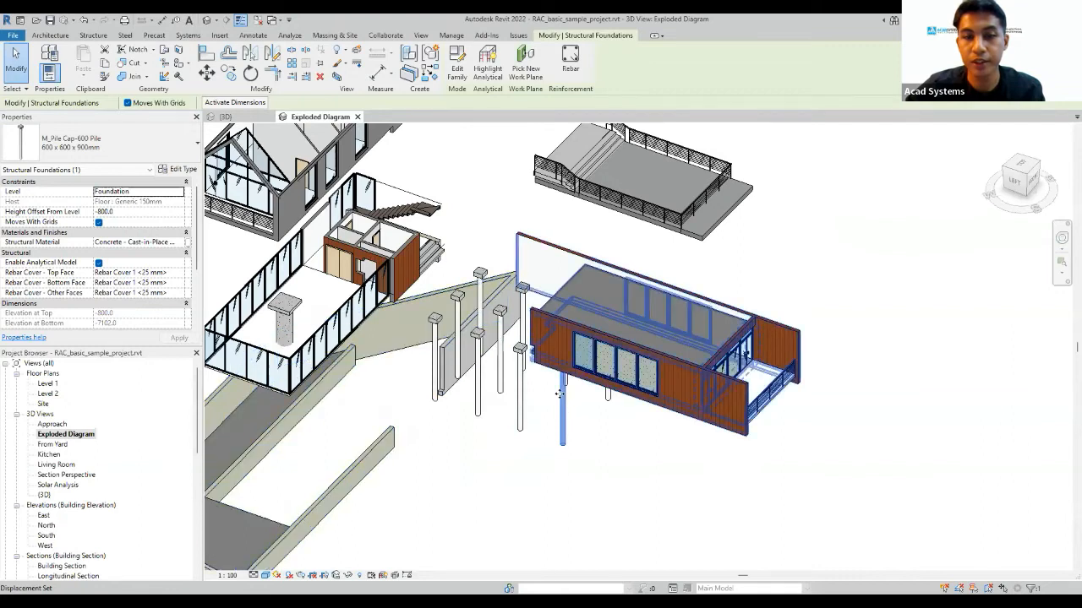
{"action": "right_click", "coordinate": [563, 418]}
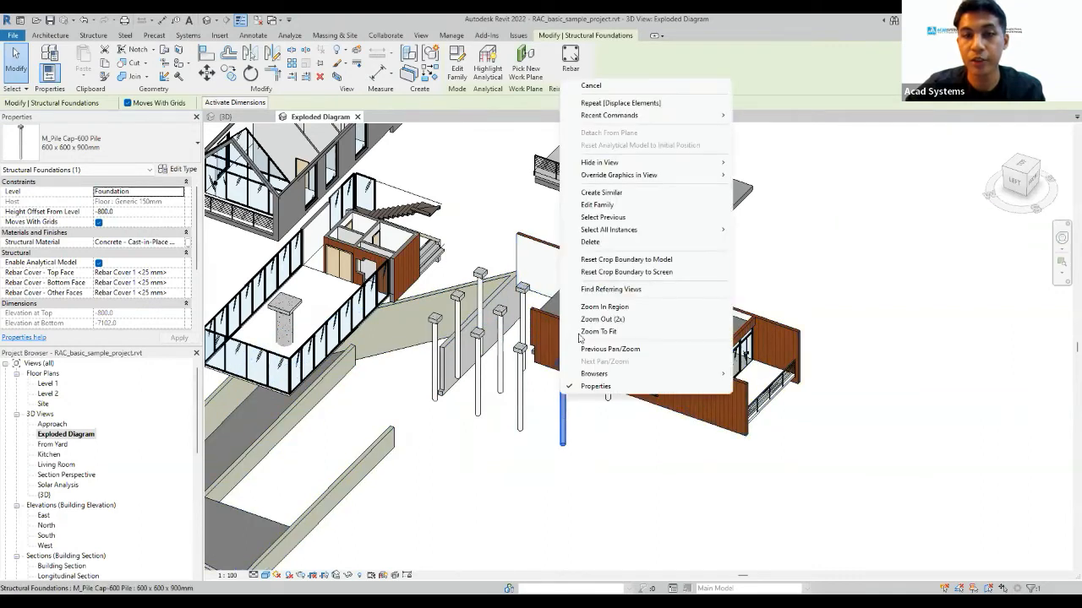
{"action": "mouse_move", "coordinate": [607, 233]}
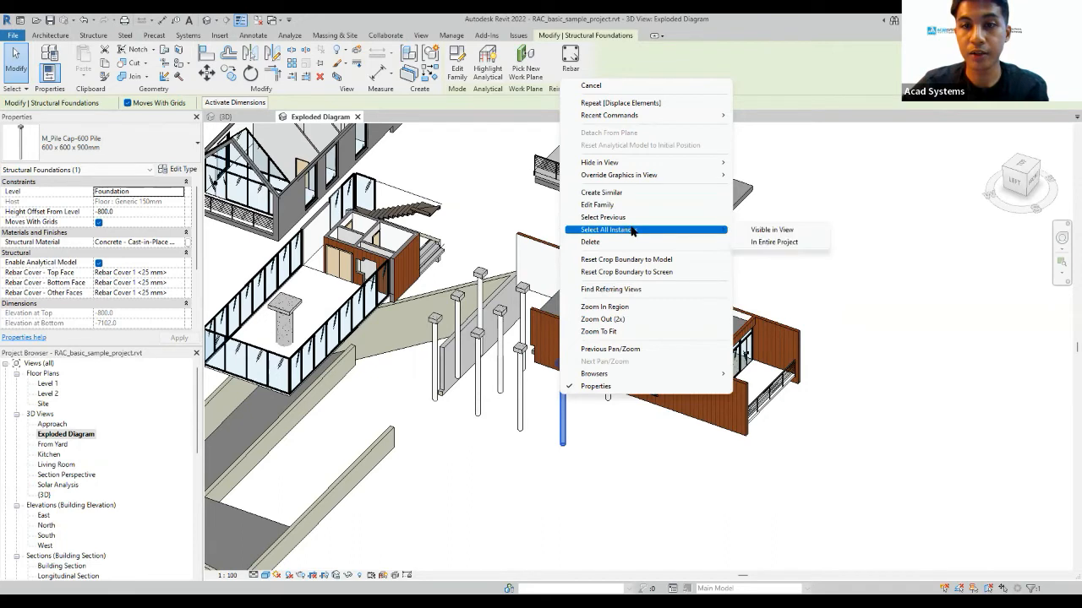
{"action": "left_click", "coordinate": [752, 229]}
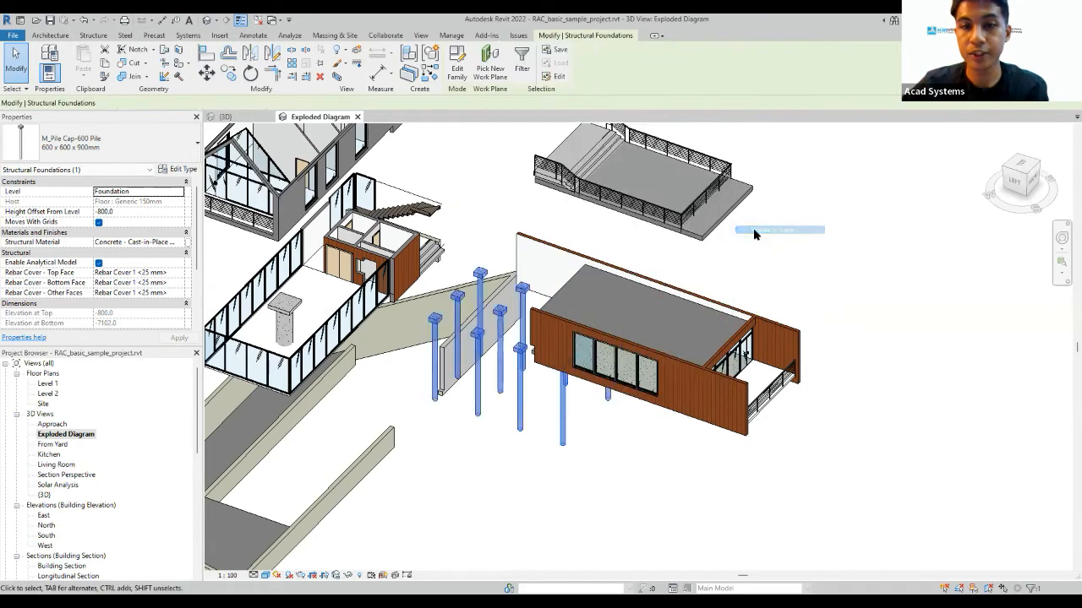
{"action": "scroll", "coordinate": [557, 374], "scroll_direction": "down", "scroll_amount": 1}
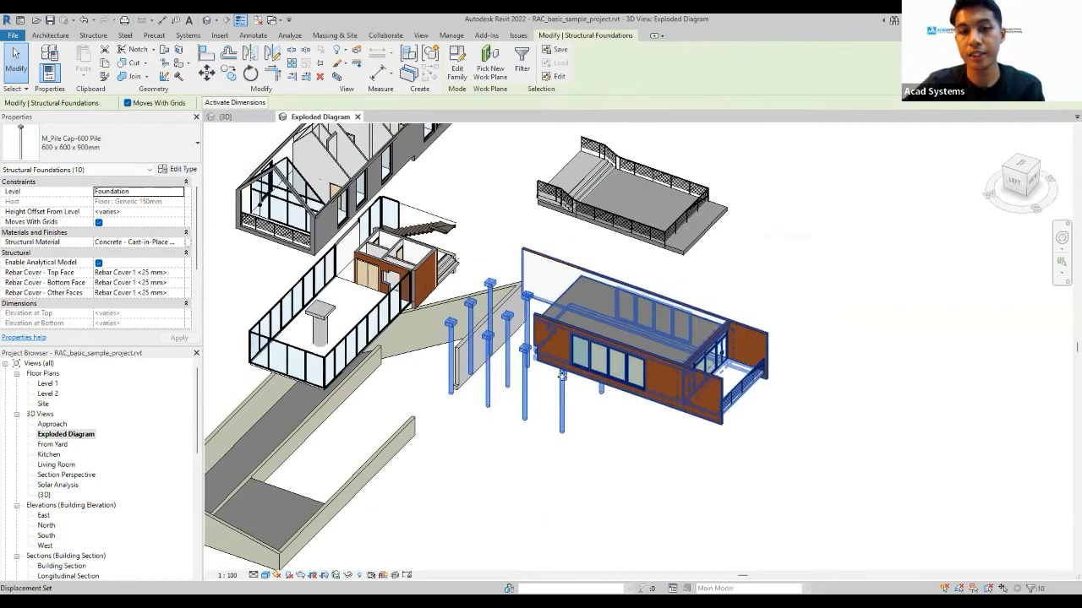
{"action": "scroll", "coordinate": [562, 376], "scroll_direction": "down", "scroll_amount": 1}
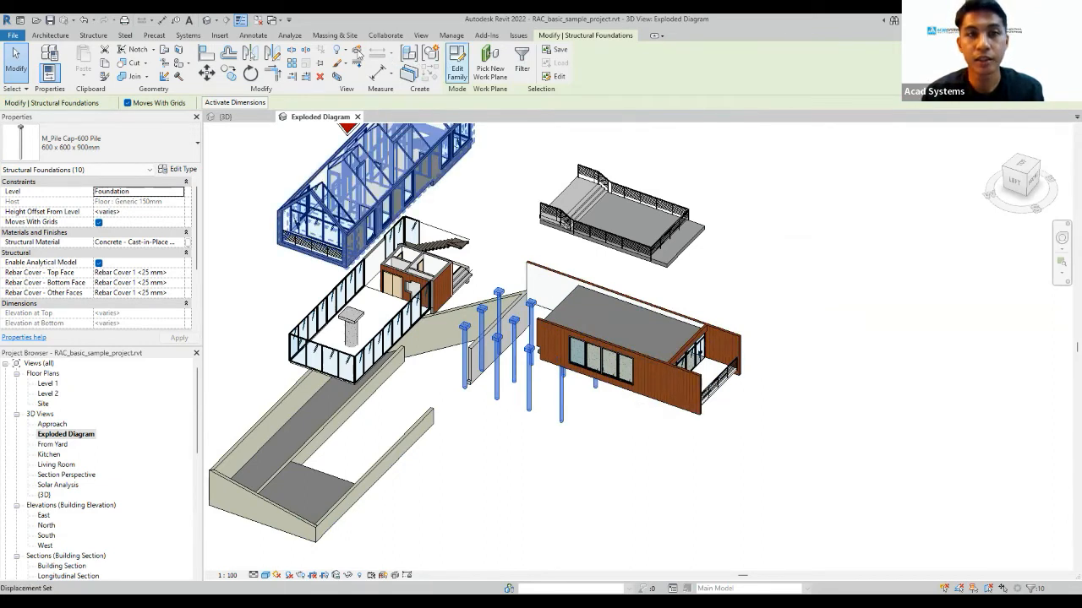
Displace the selected piles as their own set with Z Displacement -10000 and Y Displacement -10000, and clear the selection.
{"action": "left_click", "coordinate": [145, 213]}
{"action": "type", "text": "10000"}
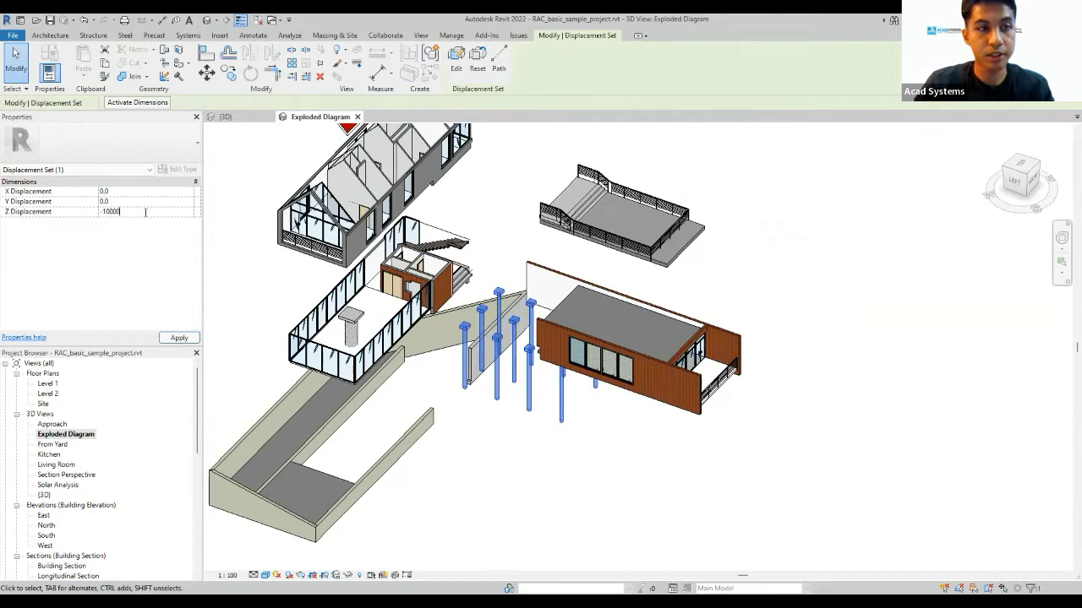
{"action": "left_click", "coordinate": [162, 203]}
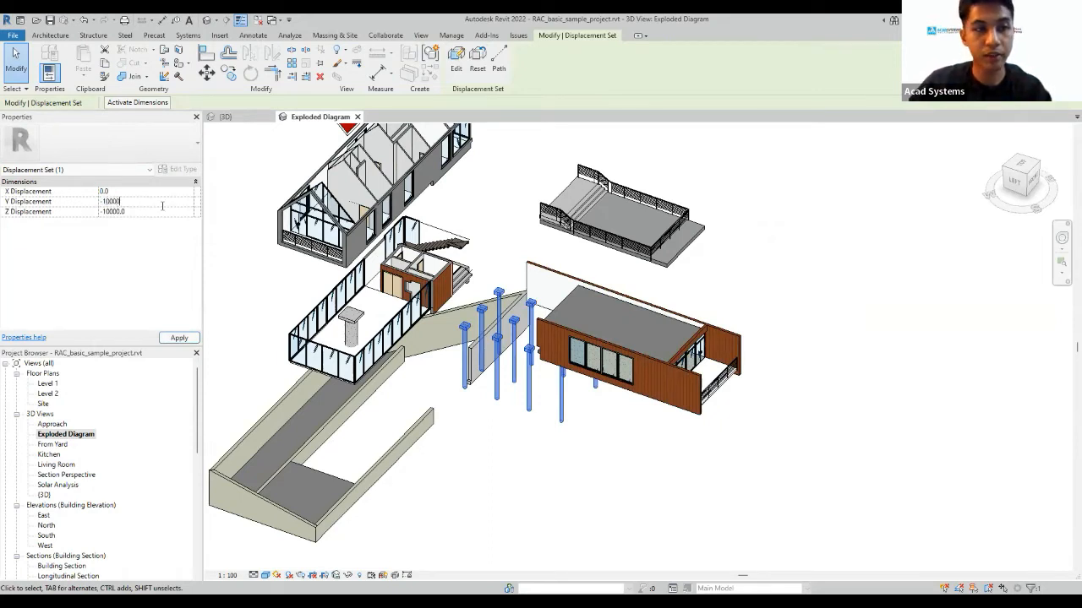
{"action": "left_click", "coordinate": [775, 262]}
{"action": "scroll", "coordinate": [769, 271], "scroll_direction": "down", "scroll_amount": 2}
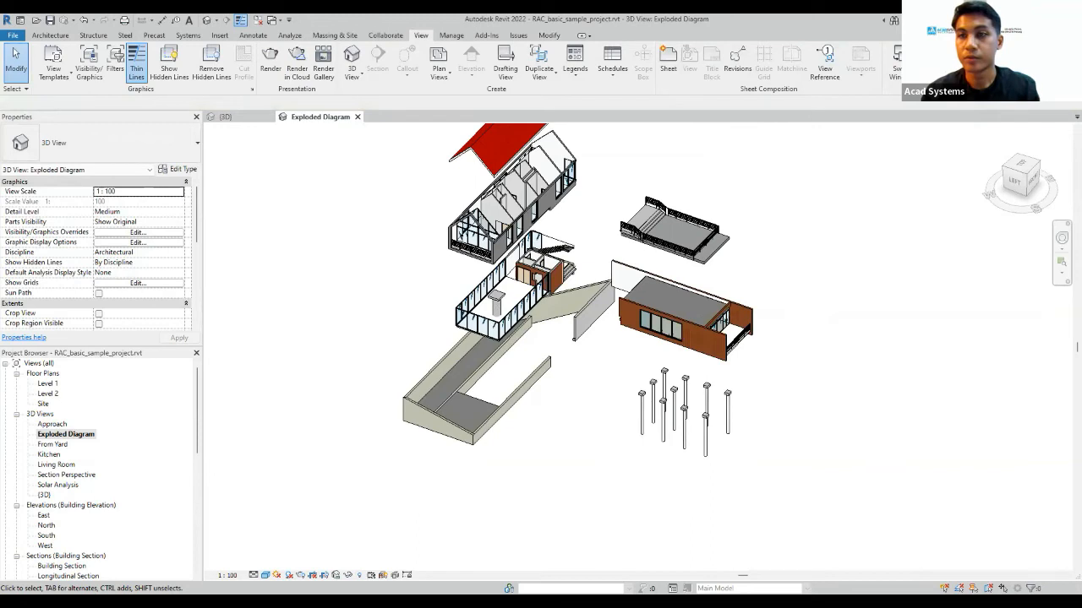
Examine the exploded arrangement of the whole house from several angles, ending on a view from the front-left corner above.
{"action": "scroll", "coordinate": [583, 334], "scroll_direction": "down", "scroll_amount": 2}
{"action": "middle_click_drag", "start_coordinate": [575, 335], "coordinate": [625, 187], "text": "shift"}
{"action": "scroll", "coordinate": [625, 187], "scroll_direction": "up", "scroll_amount": 2}
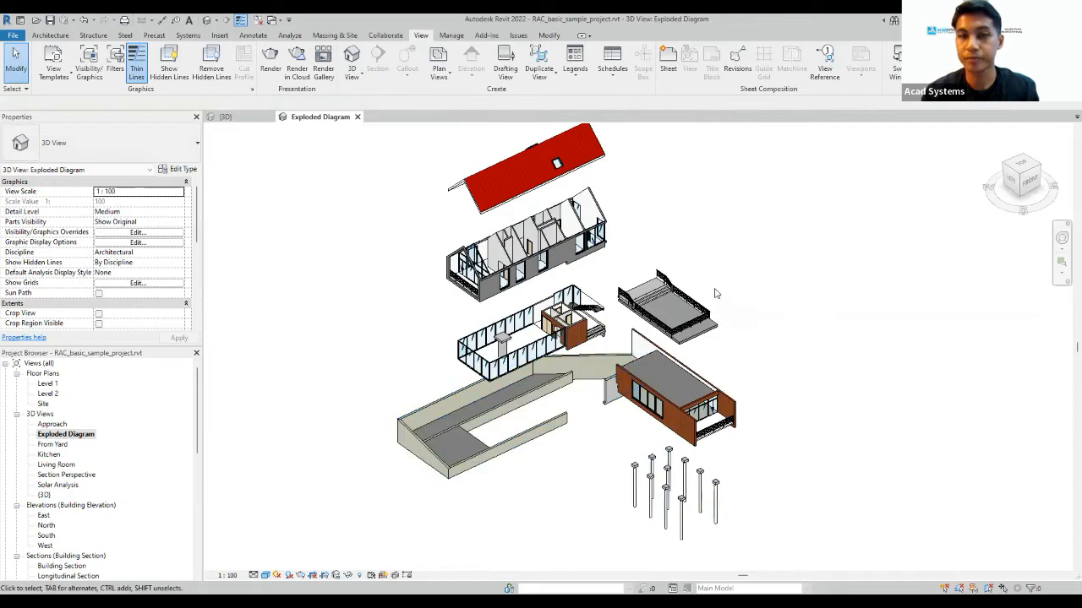
{"action": "middle_click_drag", "start_coordinate": [669, 345], "coordinate": [621, 253], "text": "shift"}
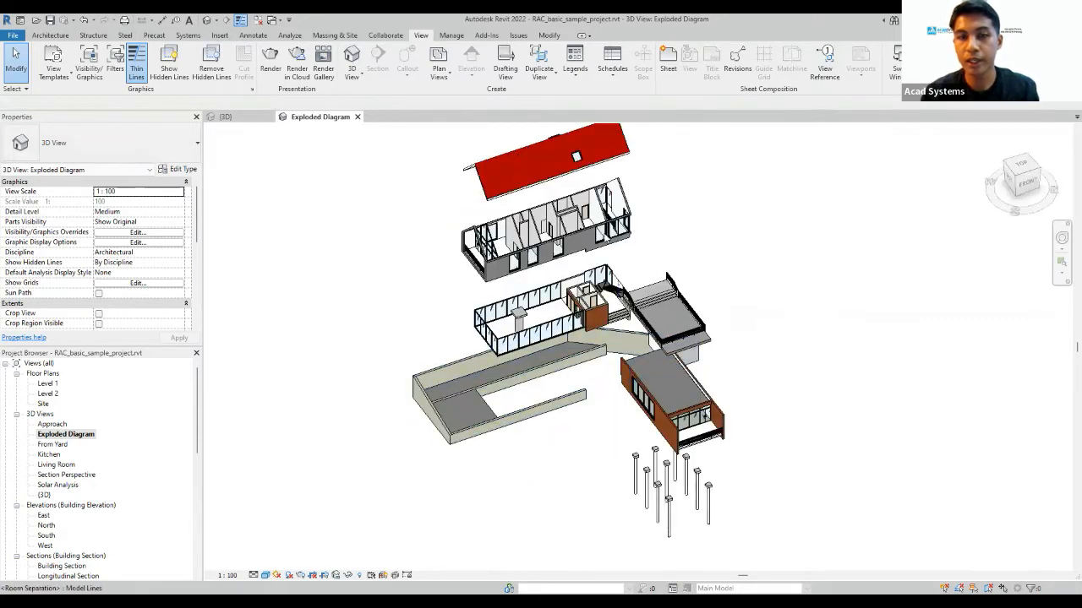
{"action": "scroll", "coordinate": [623, 250], "scroll_direction": "up", "scroll_amount": 2}
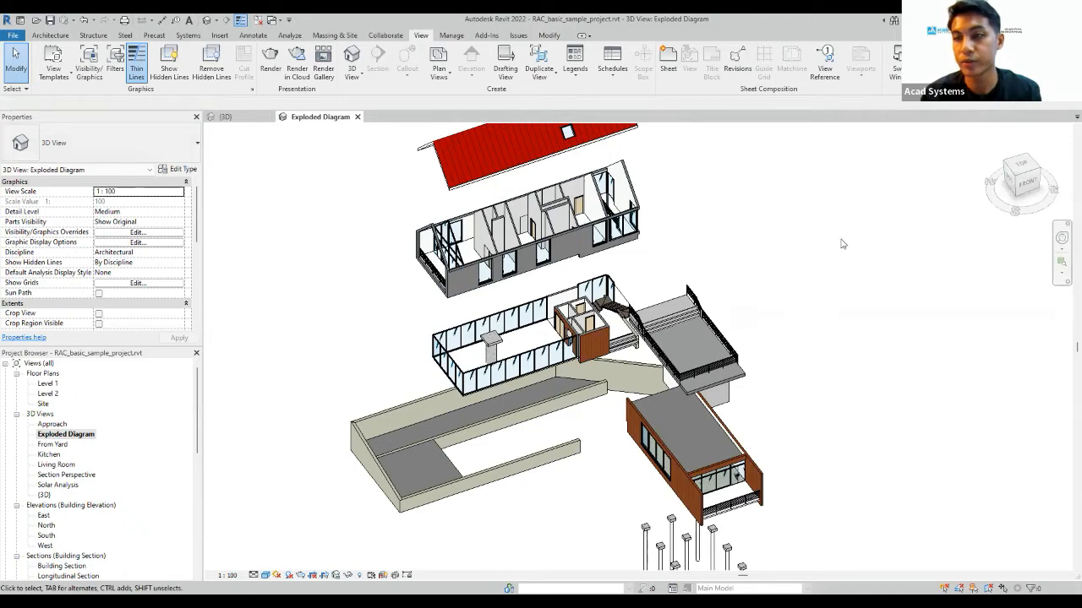
{"action": "left_click", "coordinate": [1019, 180]}
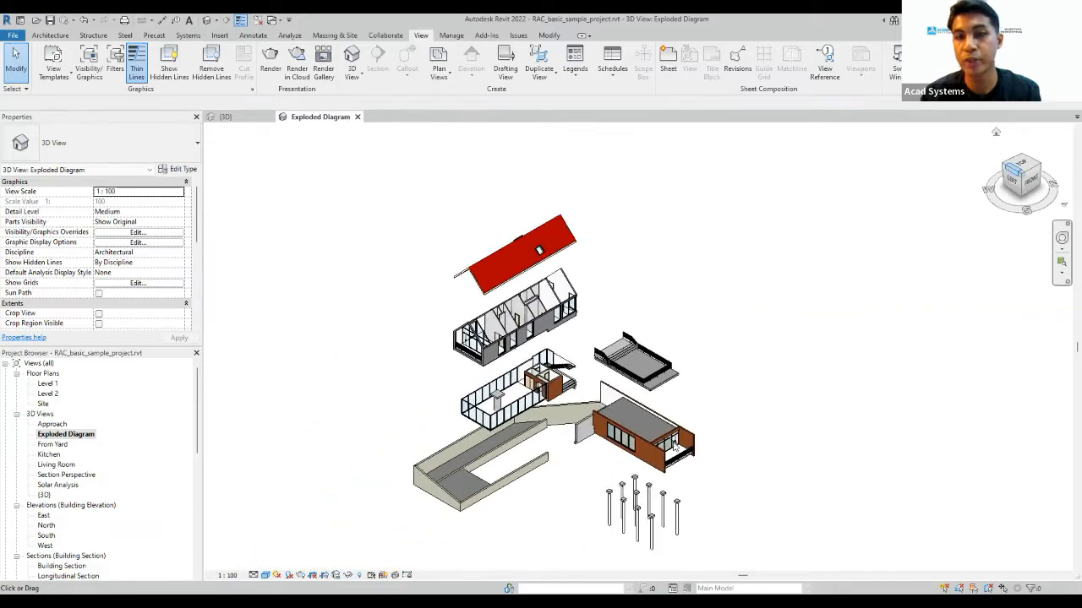
{"action": "left_click", "coordinate": [550, 287]}
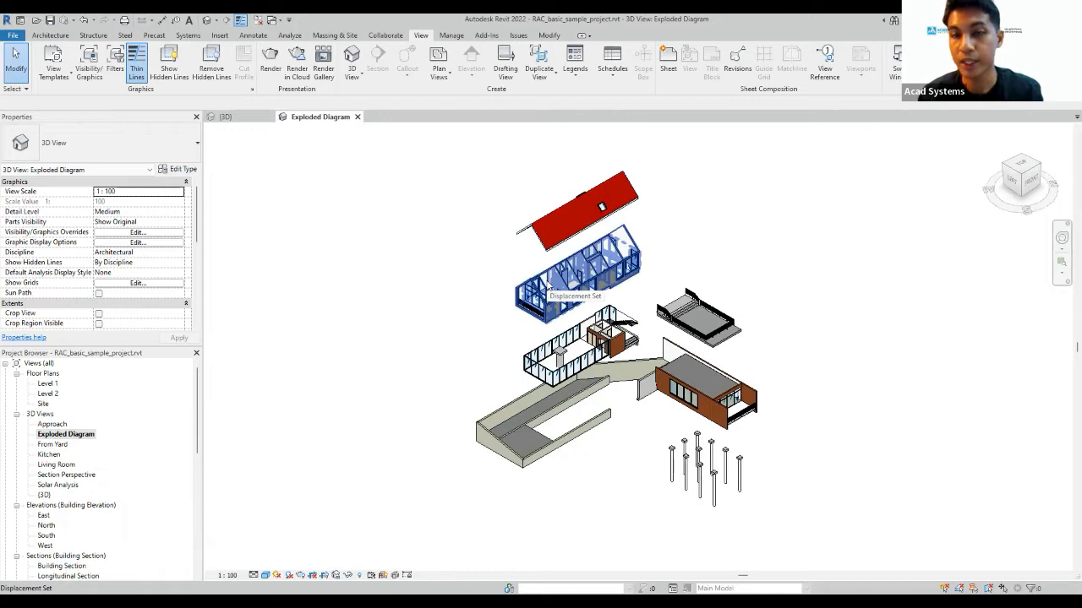
{"action": "key", "text": "Escape"}
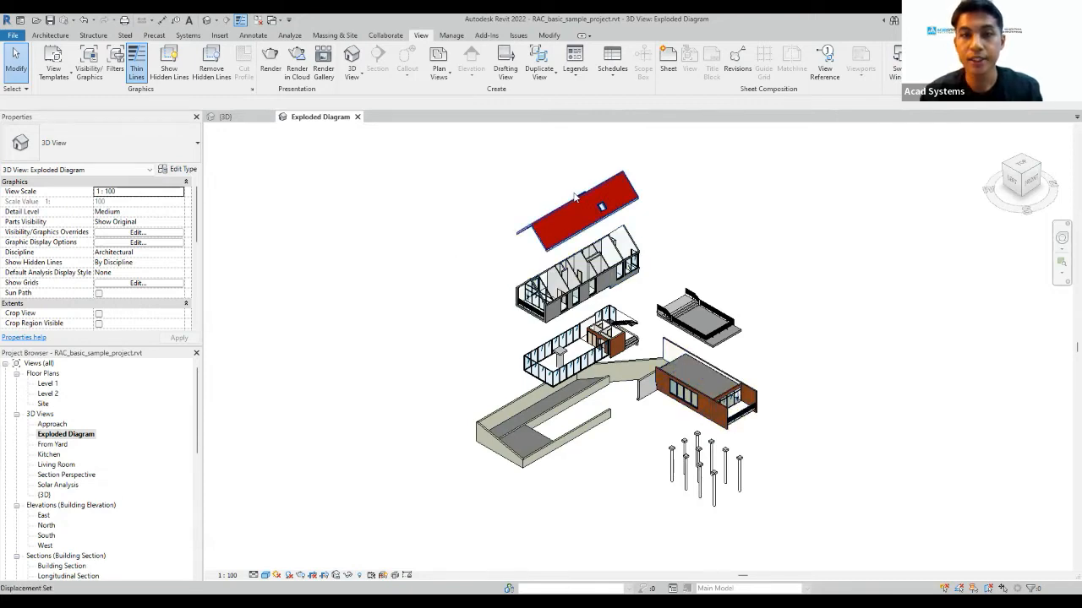
{"action": "left_click", "coordinate": [528, 404]}
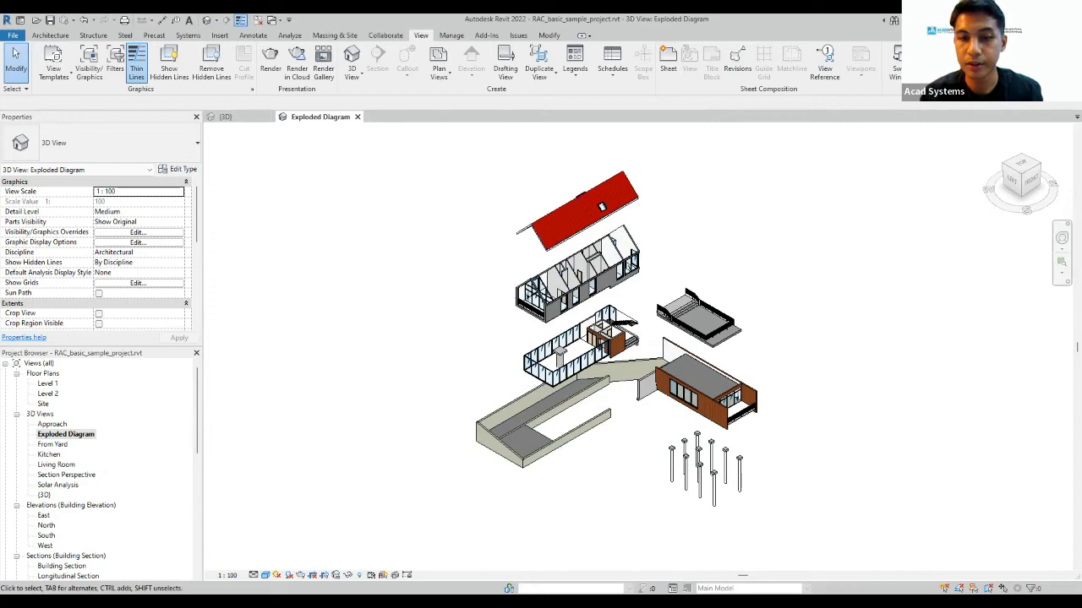
{"action": "key", "text": "alt+Tab"}
{"action": "left_click", "coordinate": [50, 286]}
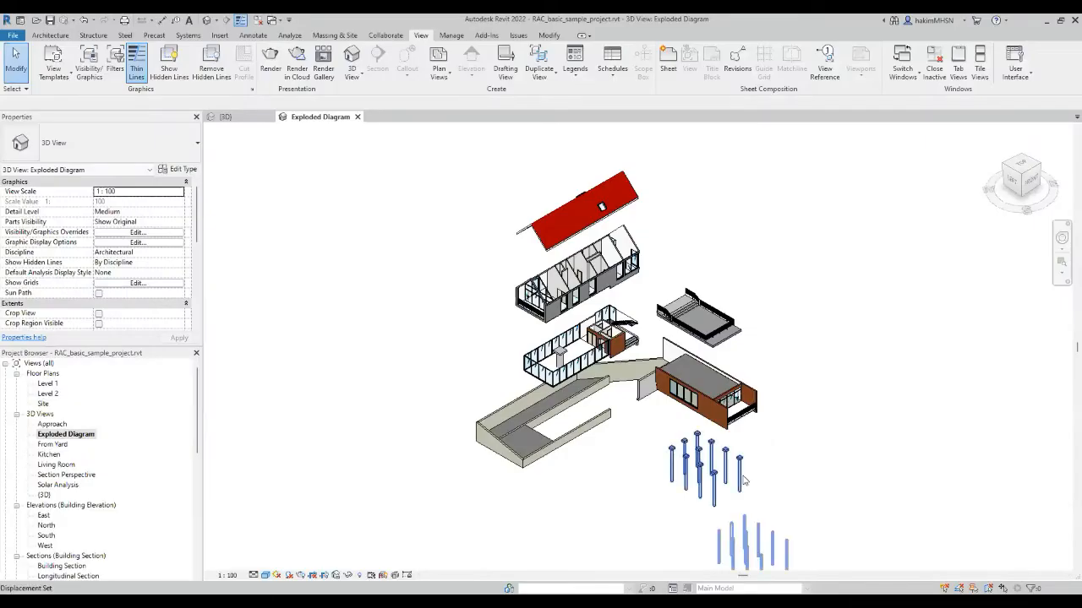
Start displacement paths for the roof's set and add one from the eave corner at each far end of the roof.
{"action": "middle_click_drag", "start_coordinate": [439, 349], "coordinate": [411, 356]}
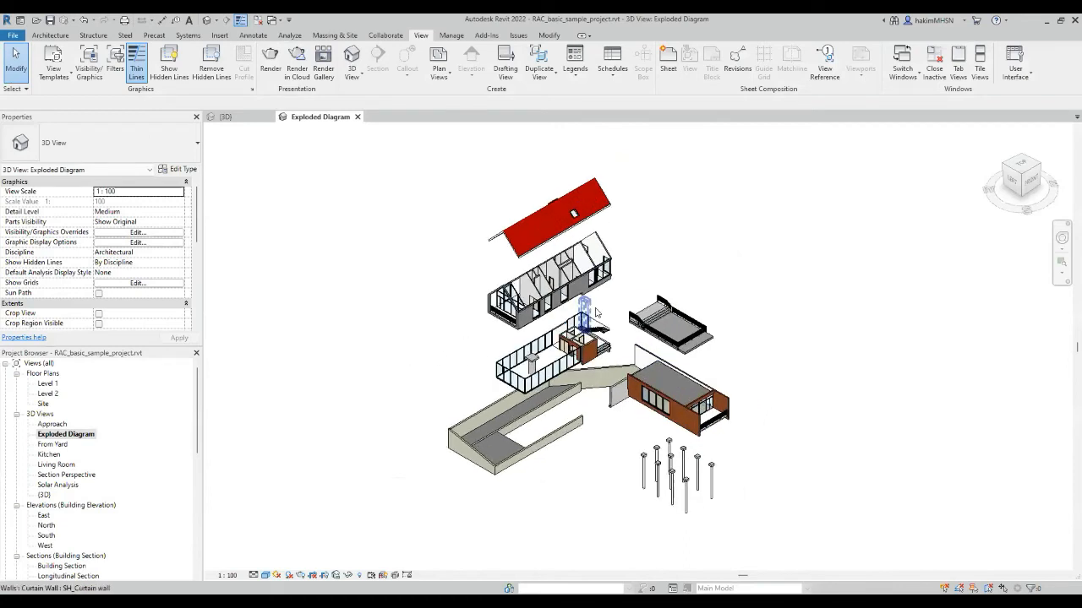
{"action": "left_click", "coordinate": [509, 204]}
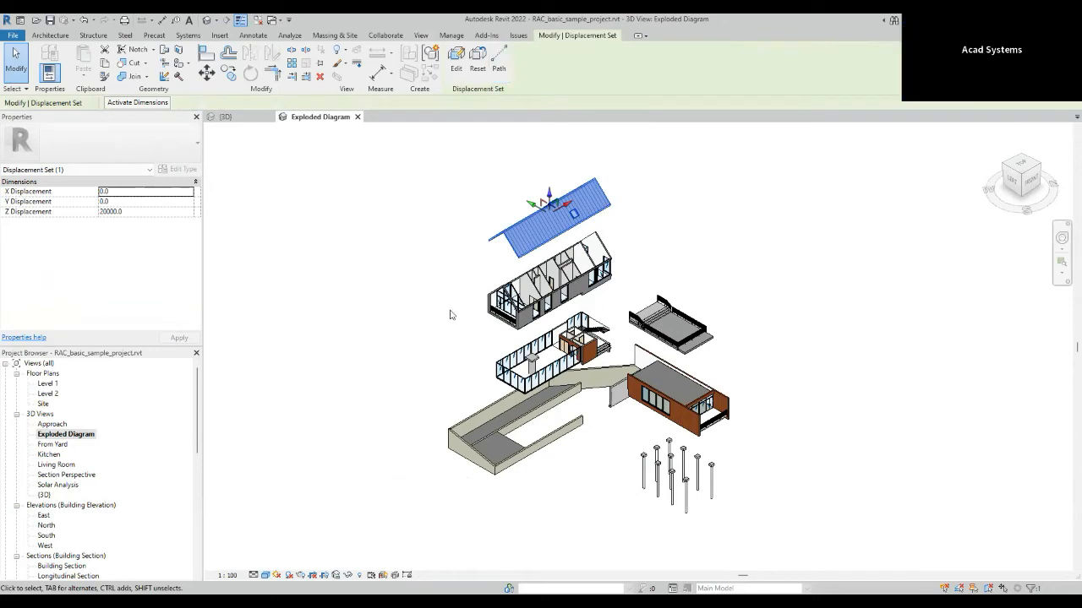
{"action": "left_click", "coordinate": [501, 59]}
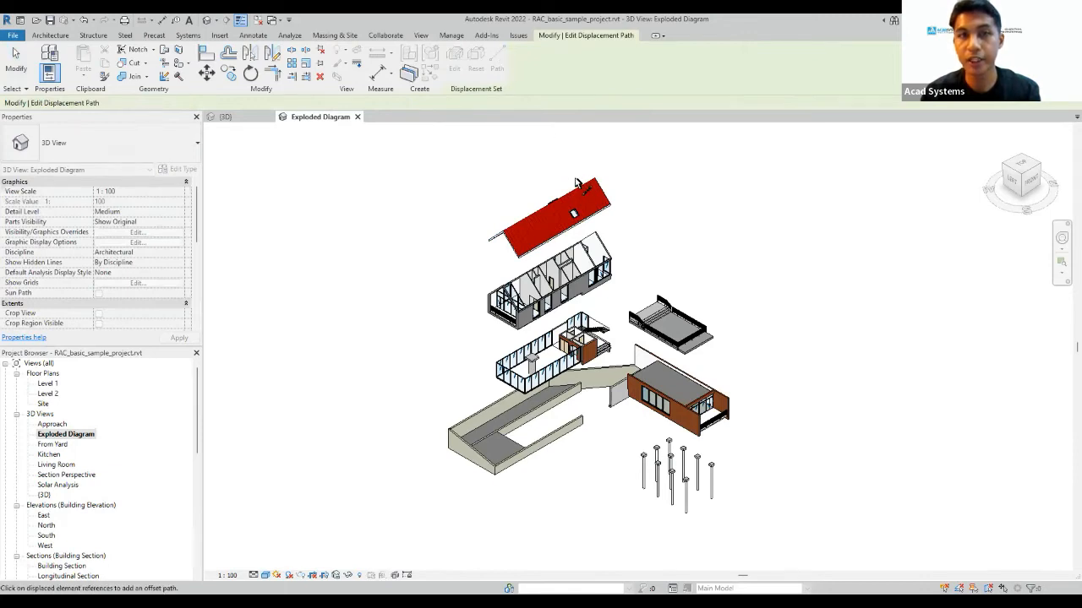
{"action": "scroll", "coordinate": [577, 200], "scroll_direction": "up", "scroll_amount": 2}
{"action": "scroll", "coordinate": [577, 199], "scroll_direction": "up", "scroll_amount": 3}
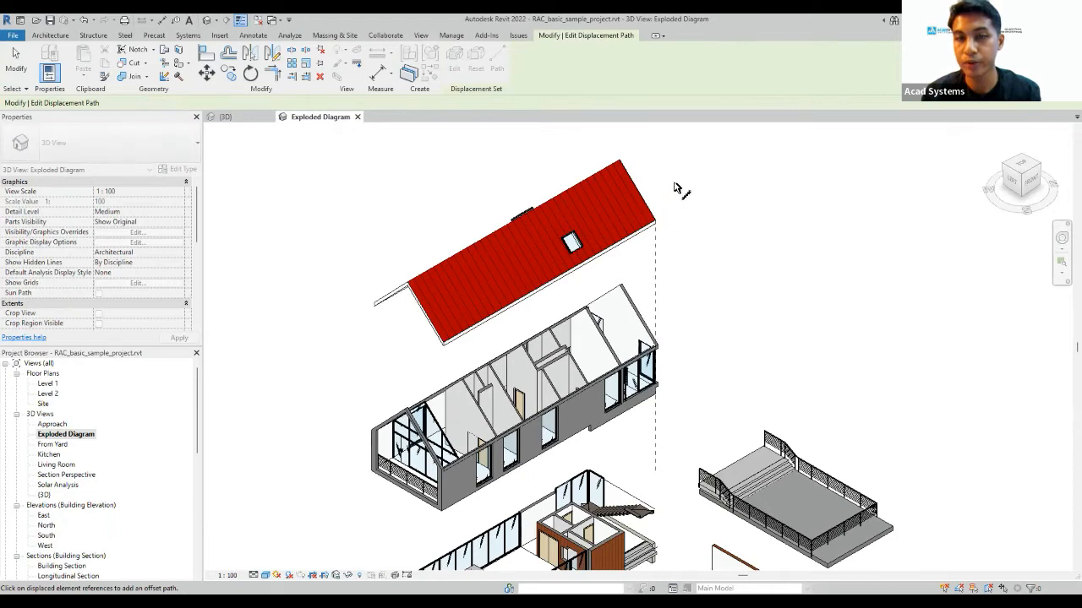
{"action": "scroll", "coordinate": [676, 188], "scroll_direction": "down", "scroll_amount": 2}
{"action": "scroll", "coordinate": [503, 235], "scroll_direction": "up", "scroll_amount": 2}
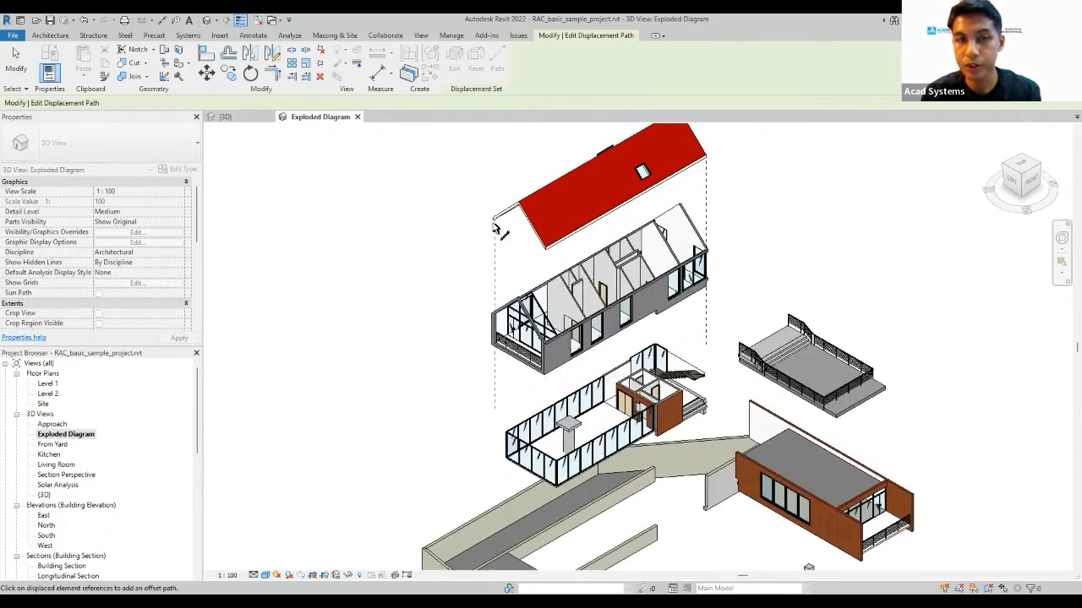
Add another displacement path from the roof's nearest lower eave corner and finish editing the paths.
{"action": "left_click", "coordinate": [544, 250]}
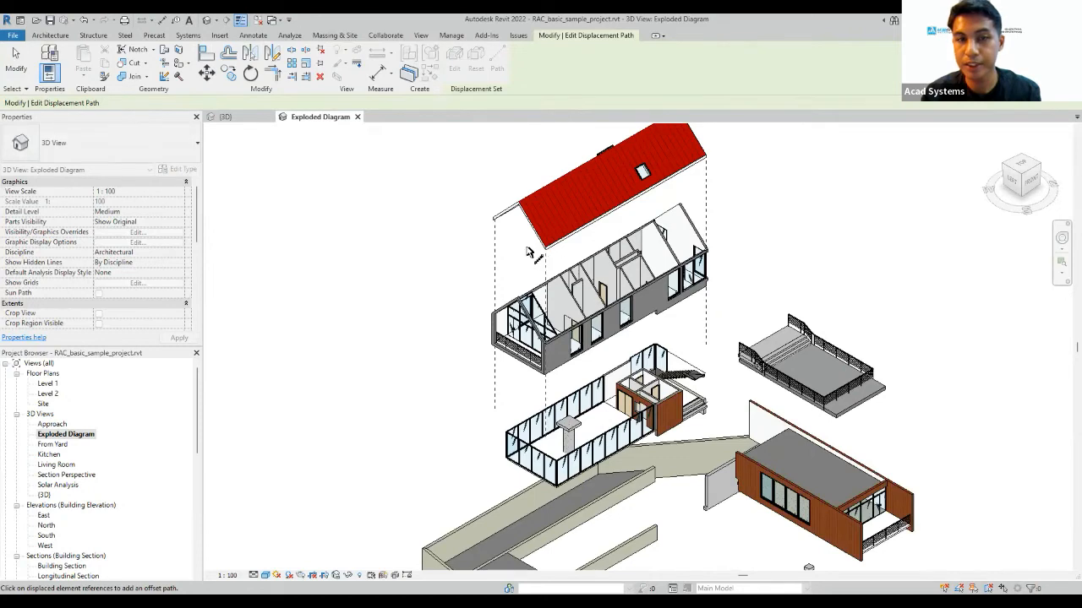
{"action": "scroll", "coordinate": [598, 325], "scroll_direction": "down", "scroll_amount": 2}
{"action": "scroll", "coordinate": [602, 328], "scroll_direction": "up", "scroll_amount": 1}
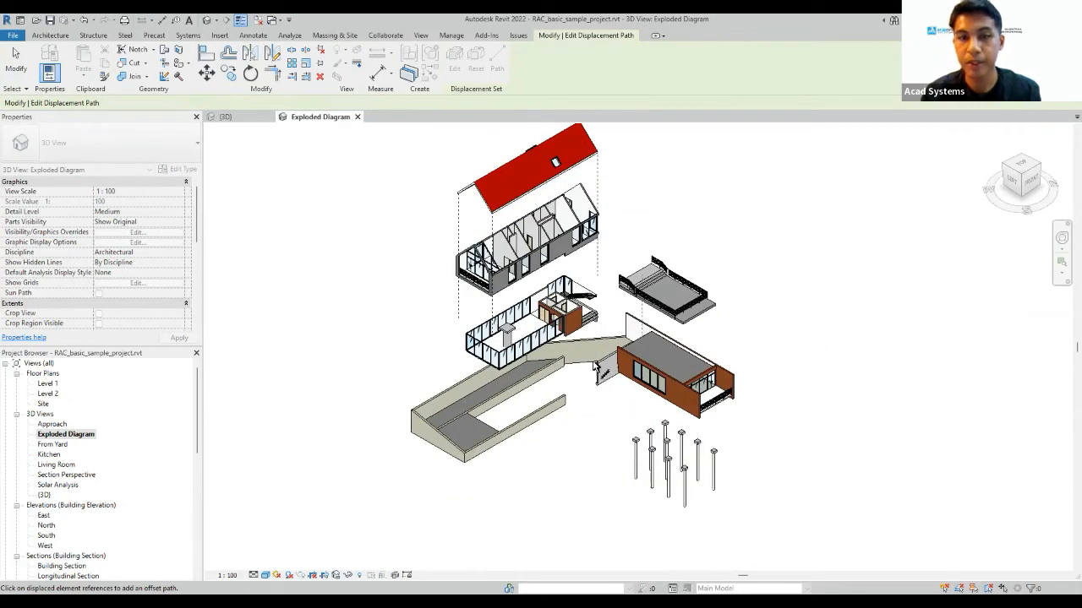
{"action": "scroll", "coordinate": [594, 364], "scroll_direction": "up", "scroll_amount": 2}
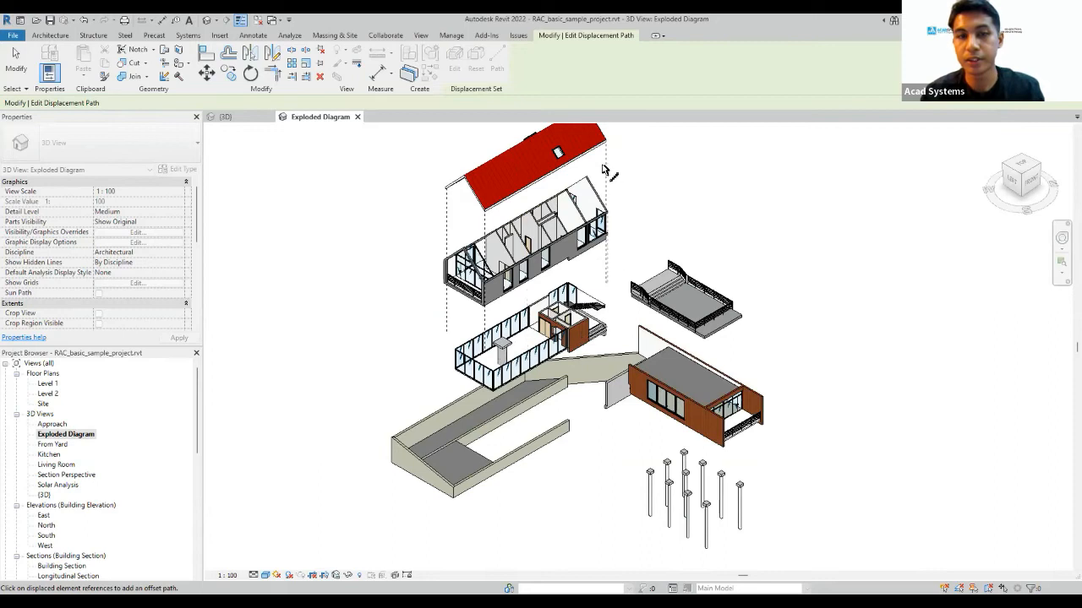
{"action": "scroll", "coordinate": [602, 170], "scroll_direction": "up", "scroll_amount": 1}
{"action": "key", "text": "Escape"}
{"action": "middle_click_drag", "start_coordinate": [517, 150], "coordinate": [615, 174]}
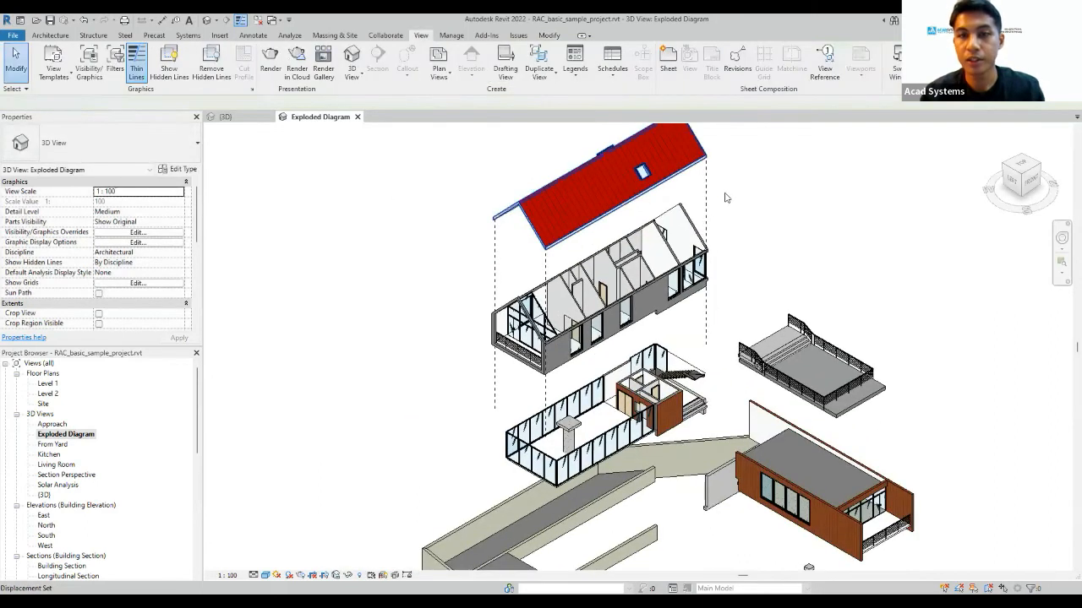
Inspect the style of the roof's displacement path at the rear eave corner, and clear the selection.
{"action": "left_click", "coordinate": [704, 206]}
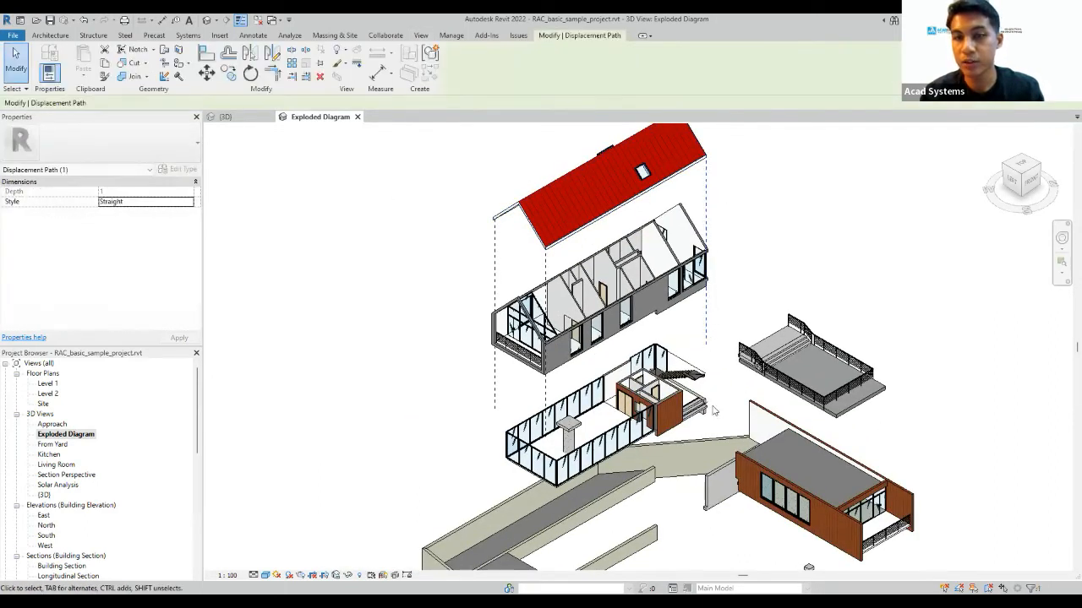
{"action": "key", "text": "Escape"}
{"action": "left_click", "coordinate": [706, 320]}
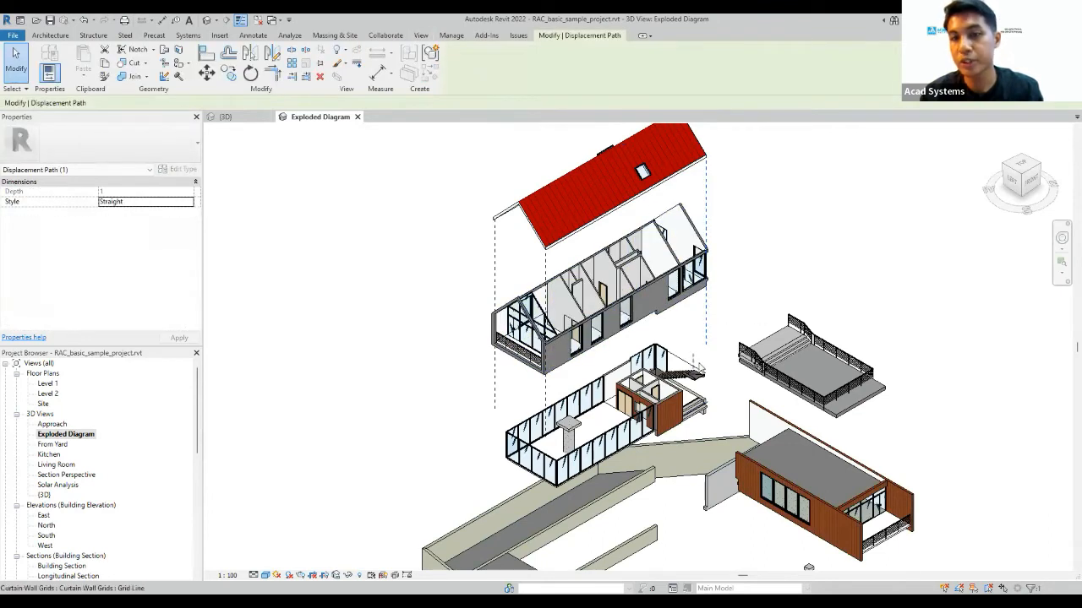
{"action": "left_click", "coordinate": [448, 181]}
Try adding a displacement path to the roof terrace's set, and leave the path command.
{"action": "scroll", "coordinate": [533, 254], "scroll_direction": "down", "scroll_amount": 2}
{"action": "left_click", "coordinate": [786, 372]}
{"action": "left_click", "coordinate": [499, 61]}
{"action": "scroll", "coordinate": [684, 291], "scroll_direction": "up", "scroll_amount": 2}
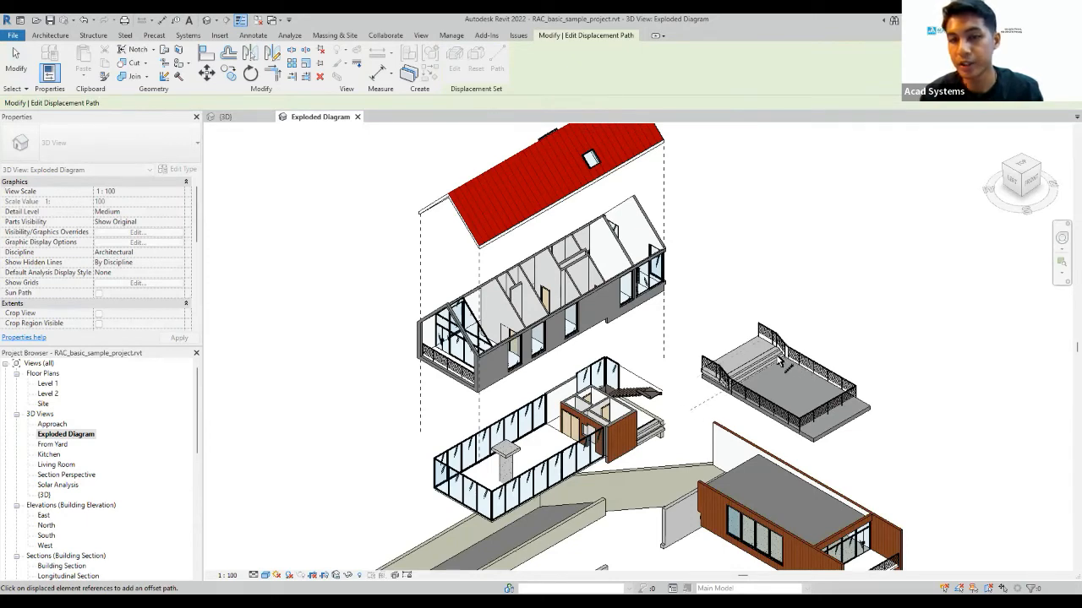
{"action": "scroll", "coordinate": [480, 296], "scroll_direction": "down", "scroll_amount": 2}
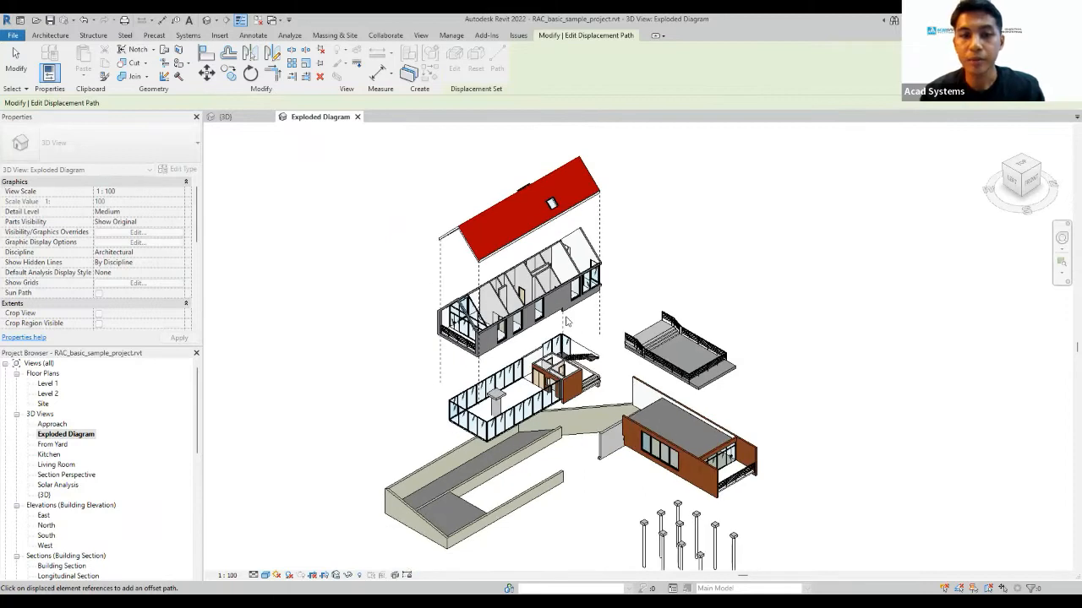
{"action": "middle_click_drag", "start_coordinate": [553, 267], "coordinate": [619, 254]}
{"action": "key", "text": "Escape"}
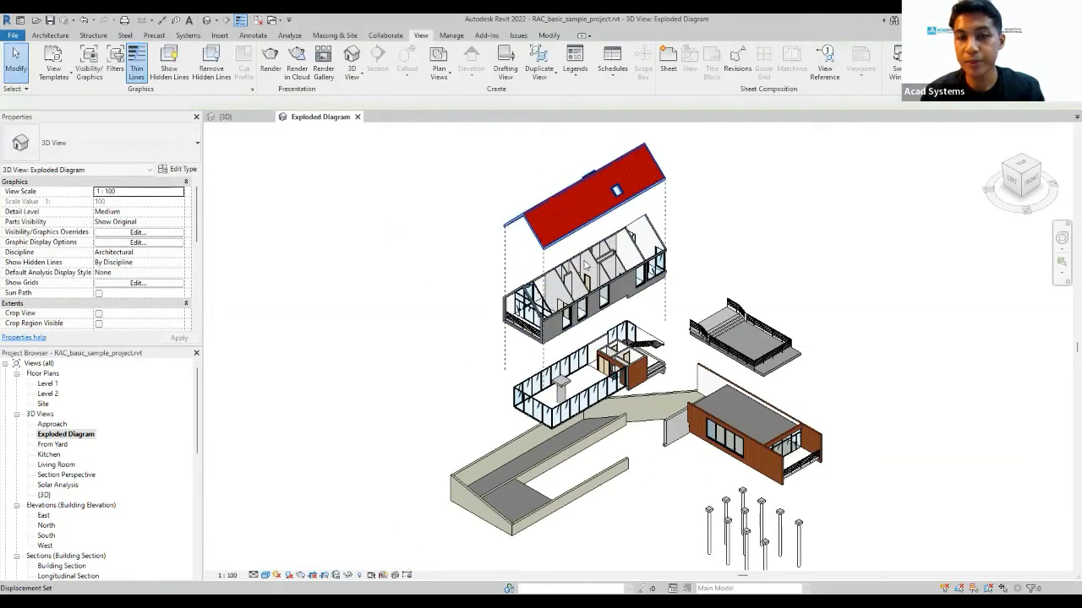
{"action": "scroll", "coordinate": [676, 217], "scroll_direction": "down", "scroll_amount": 2}
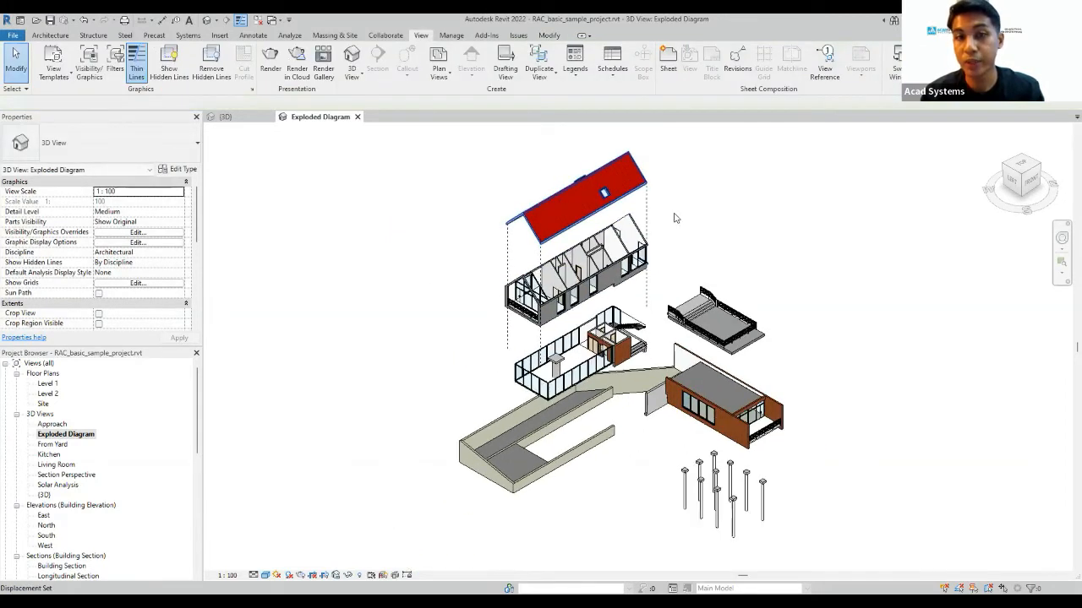
{"action": "scroll", "coordinate": [675, 217], "scroll_direction": "up", "scroll_amount": 2}
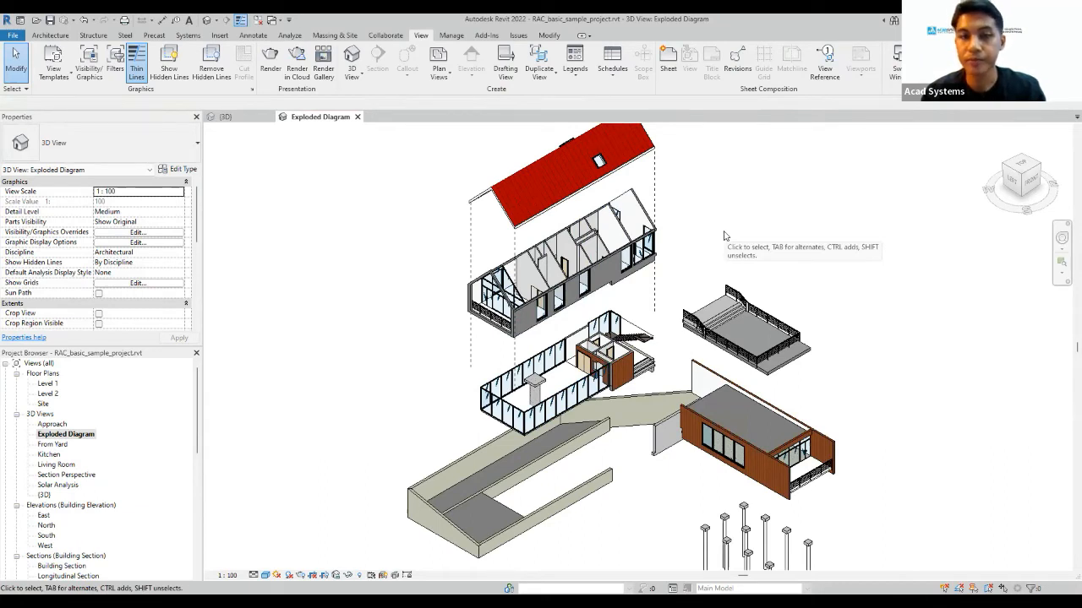
Delete the roof's three displacement paths from the exploded view.
{"action": "left_click", "coordinate": [654, 184]}
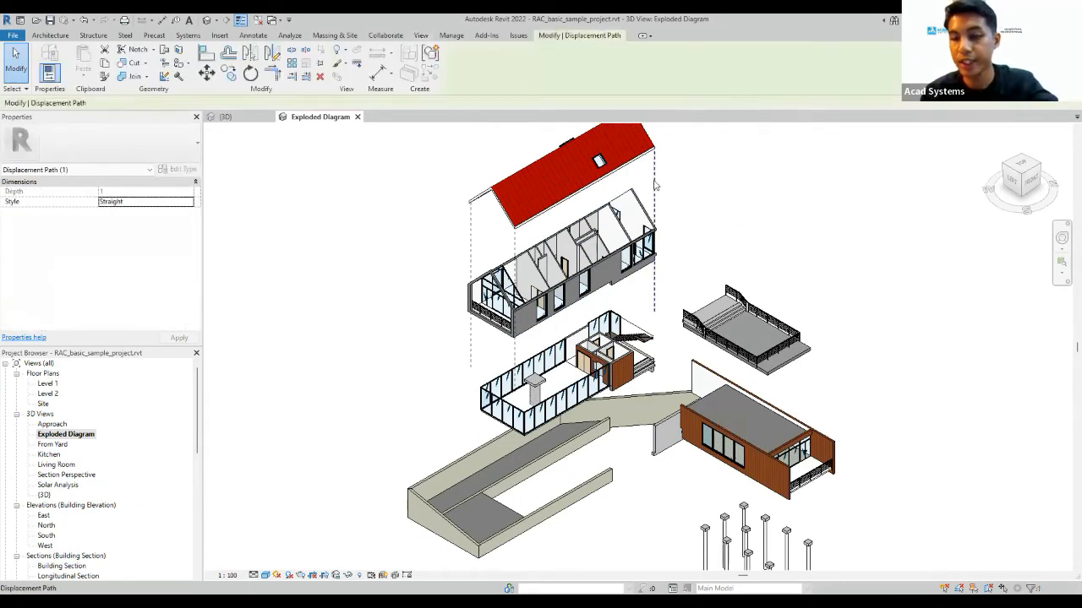
{"action": "key", "text": "Delete"}
{"action": "left_click", "coordinate": [515, 246]}
{"action": "key", "text": "Delete"}
{"action": "left_click", "coordinate": [470, 246]}
{"action": "scroll", "coordinate": [411, 245], "scroll_direction": "down", "scroll_amount": 2}
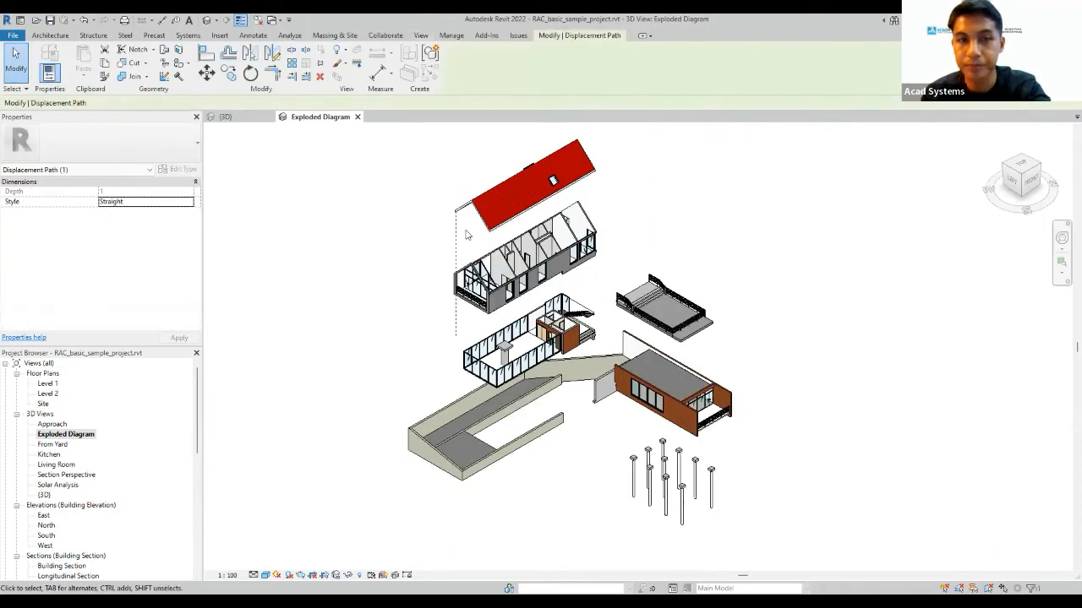
{"action": "key", "text": "Delete"}
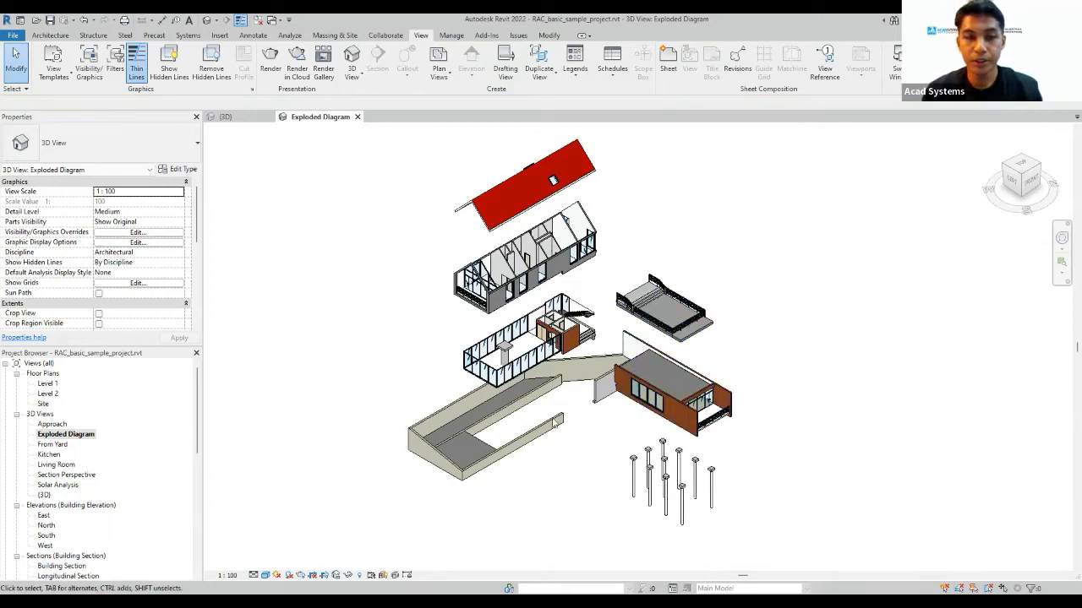
Create a new sheet using the A1 metric titleblock.
{"action": "scroll", "coordinate": [95, 411], "scroll_direction": "down", "scroll_amount": 1}
{"action": "scroll", "coordinate": [95, 411], "scroll_direction": "down", "scroll_amount": 6}
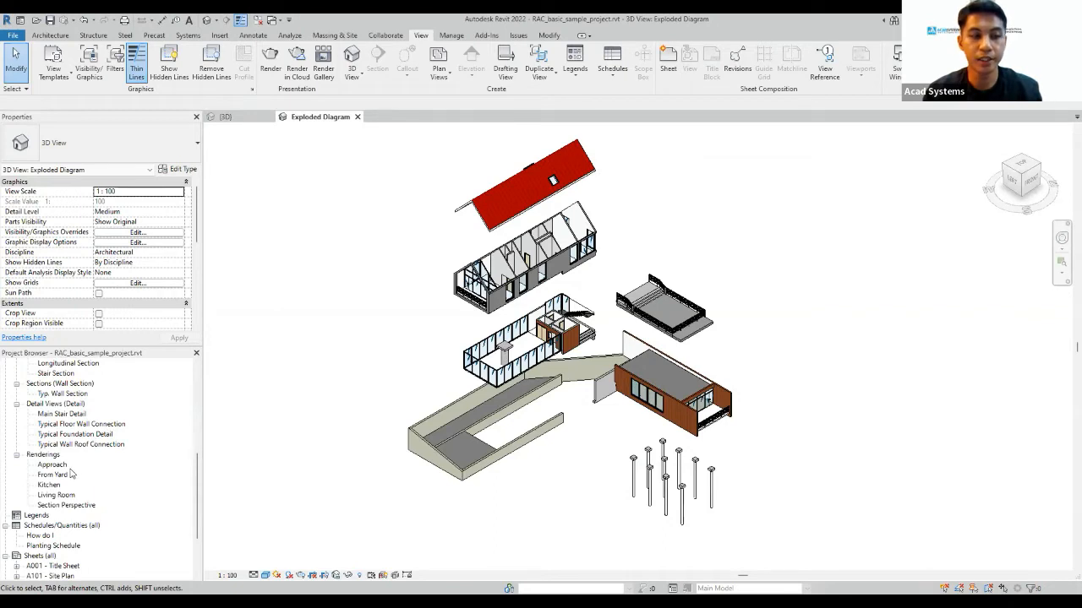
{"action": "scroll", "coordinate": [64, 412], "scroll_direction": "down", "scroll_amount": 2}
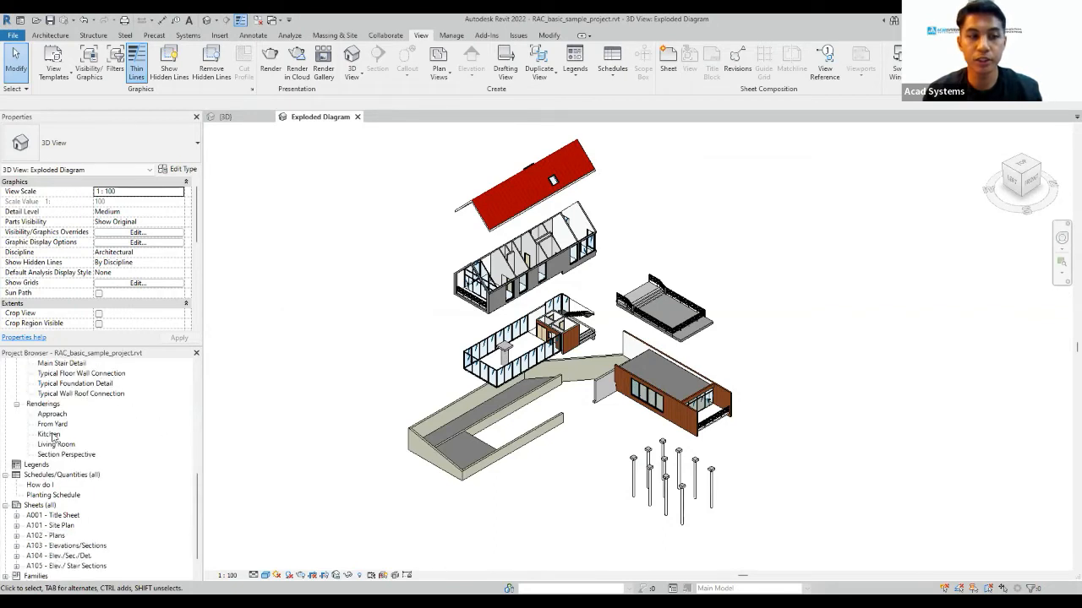
{"action": "scroll", "coordinate": [56, 453], "scroll_direction": "down", "scroll_amount": 1}
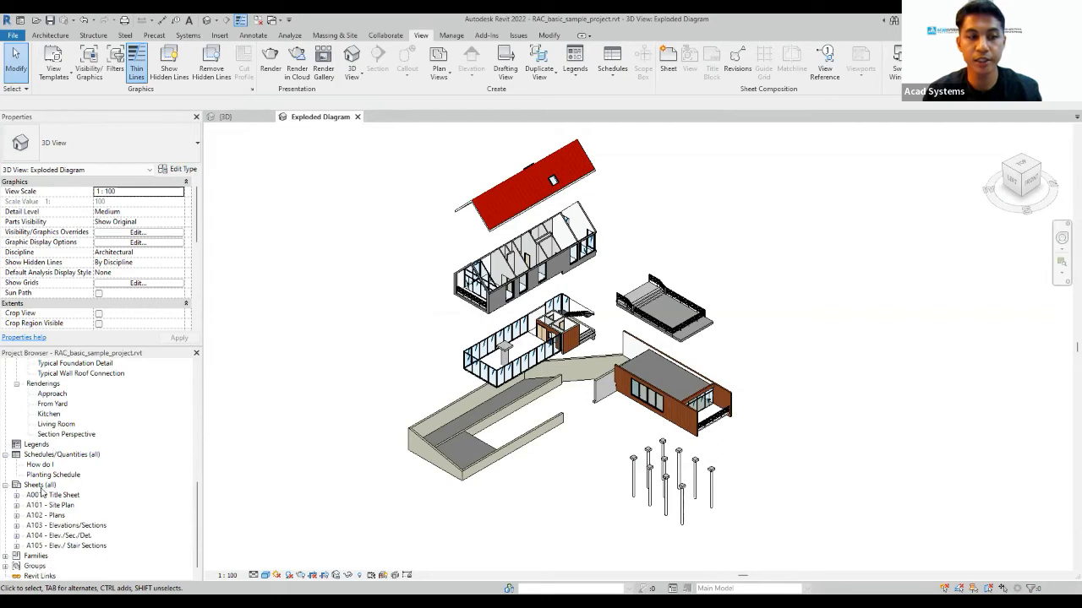
{"action": "left_click", "coordinate": [38, 485]}
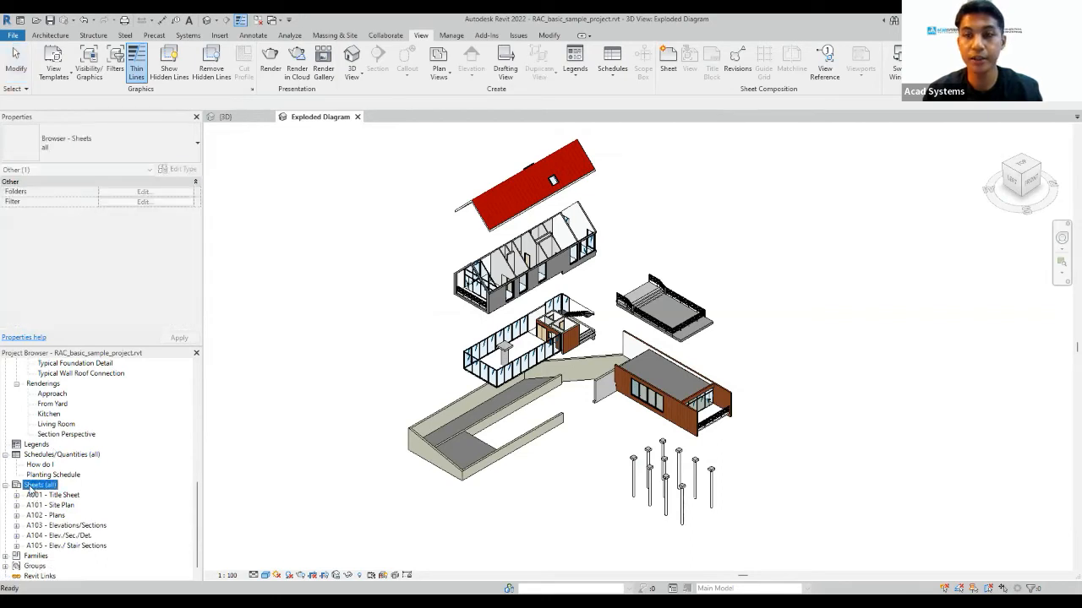
{"action": "right_click", "coordinate": [31, 488]}
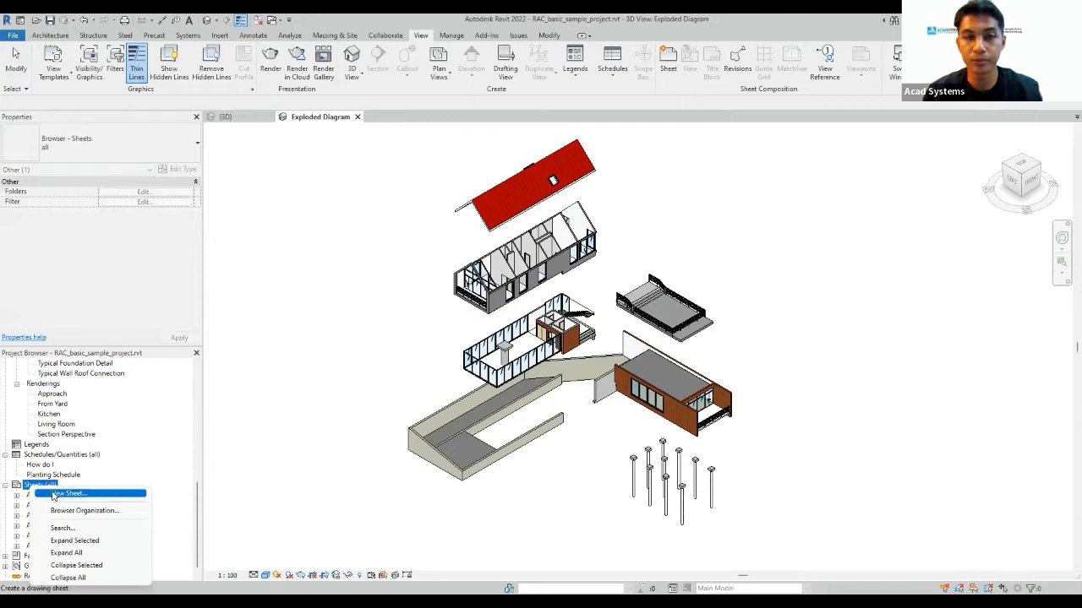
{"action": "left_click", "coordinate": [53, 494]}
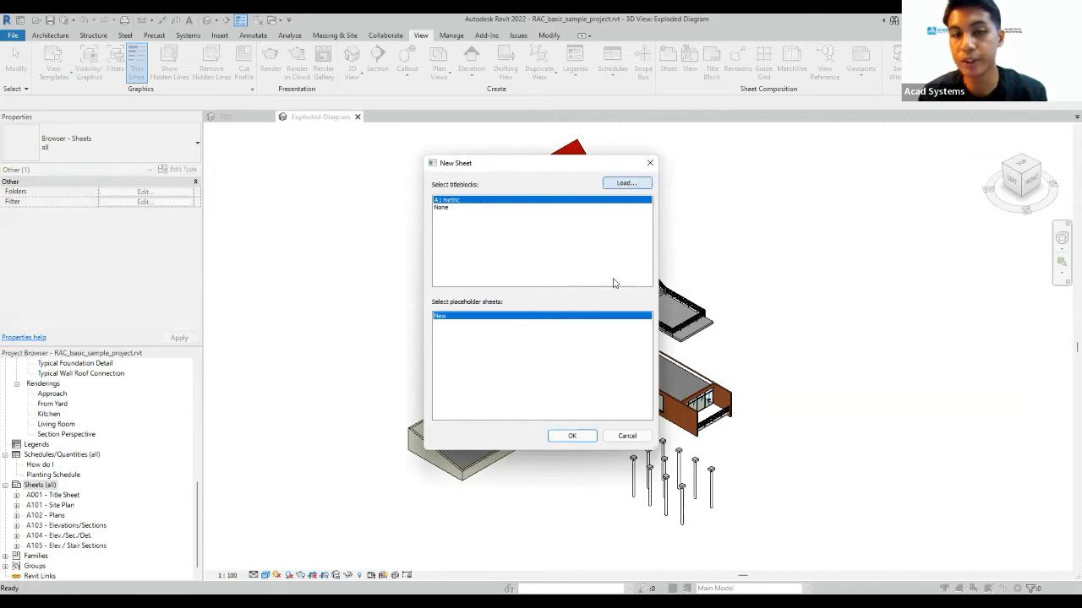
{"action": "left_click", "coordinate": [588, 439]}
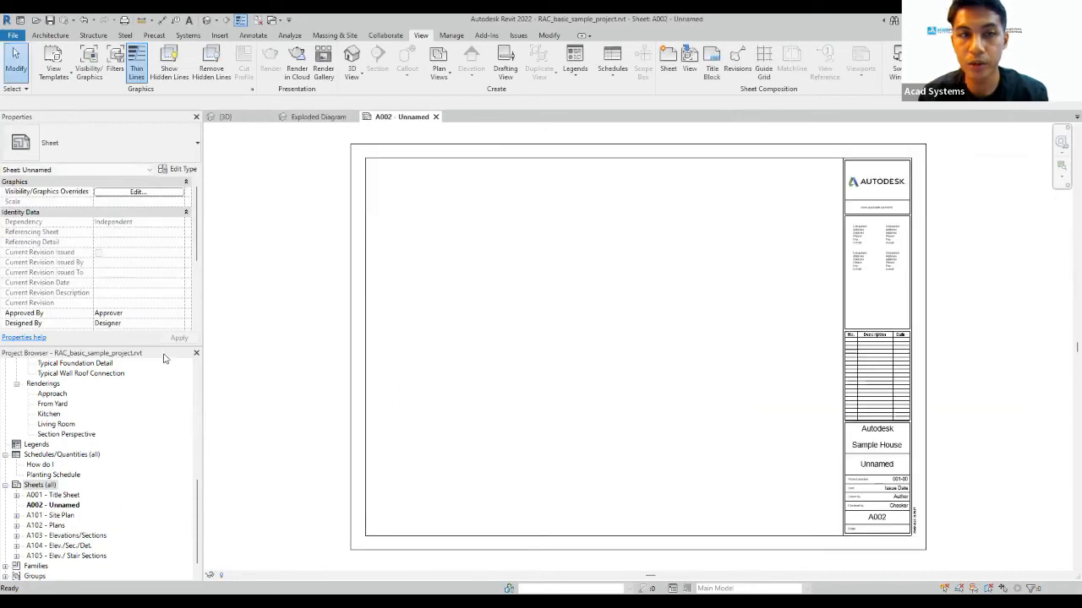
Rename sheet A002 as Exploded Axo, keeping its number.
{"action": "left_click", "coordinate": [73, 507]}
{"action": "right_click", "coordinate": [73, 508]}
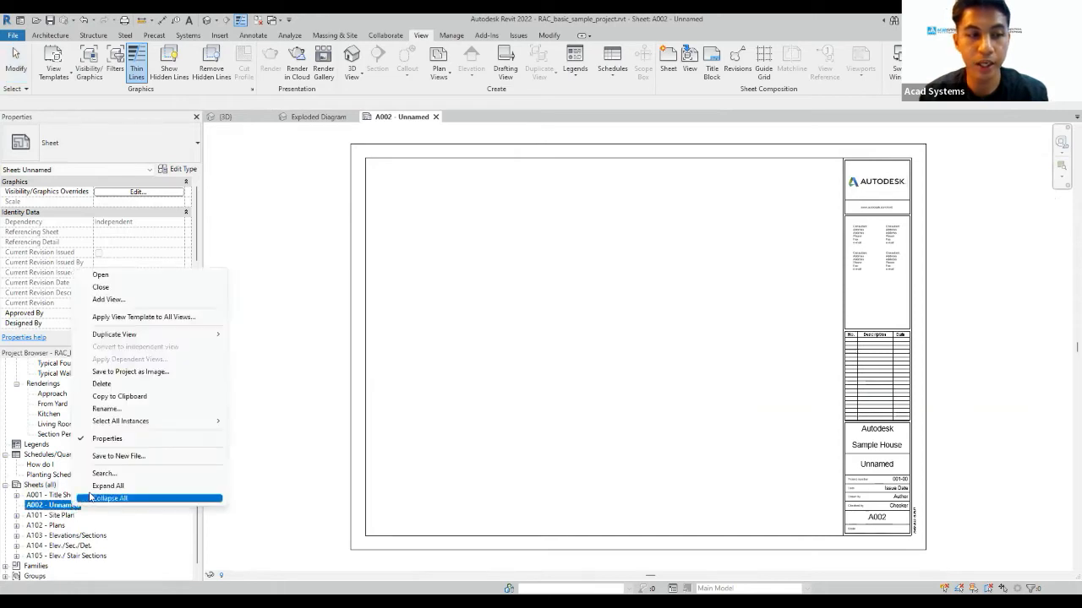
{"action": "left_click", "coordinate": [106, 409]}
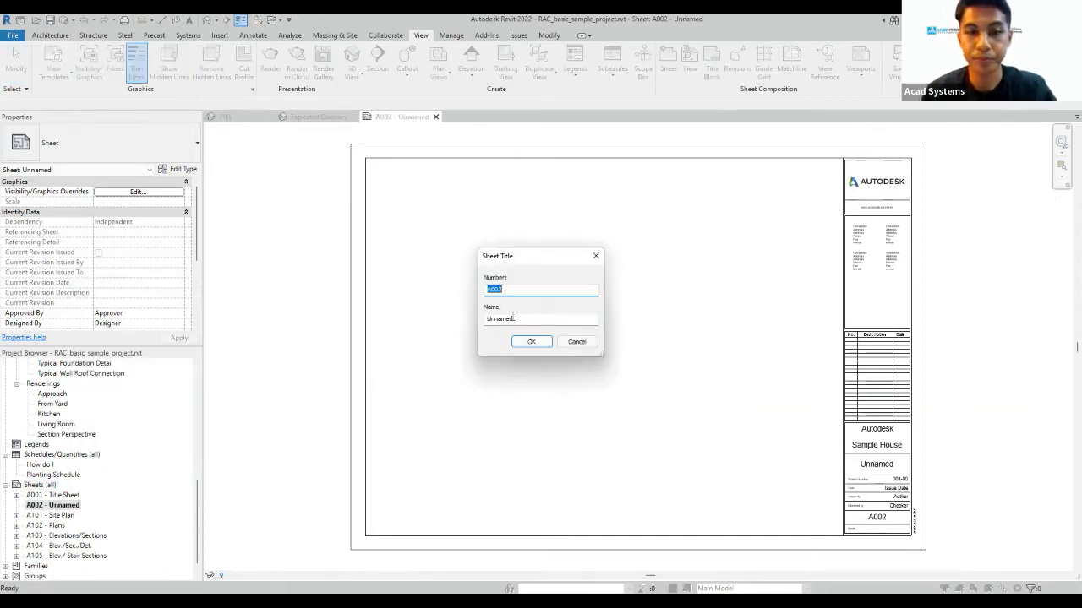
{"action": "left_click", "coordinate": [525, 319]}
{"action": "double_click", "coordinate": [496, 321]}
{"action": "type", "text": "eXPLODED"}
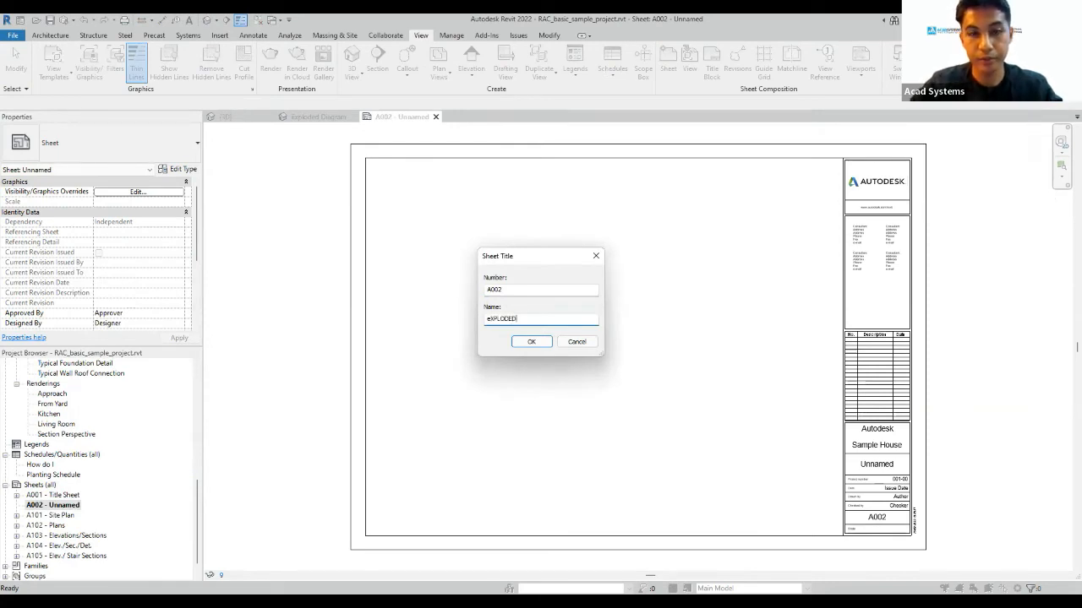
{"action": "key", "text": "BackSpace"}
{"action": "key", "text": "BackSpace"}
{"action": "key", "text": "BackSpace"}
{"action": "key", "text": "BackSpace"}
{"action": "key", "text": "BackSpace"}
{"action": "key", "text": "BackSpace"}
{"action": "key", "text": "BackSpace"}
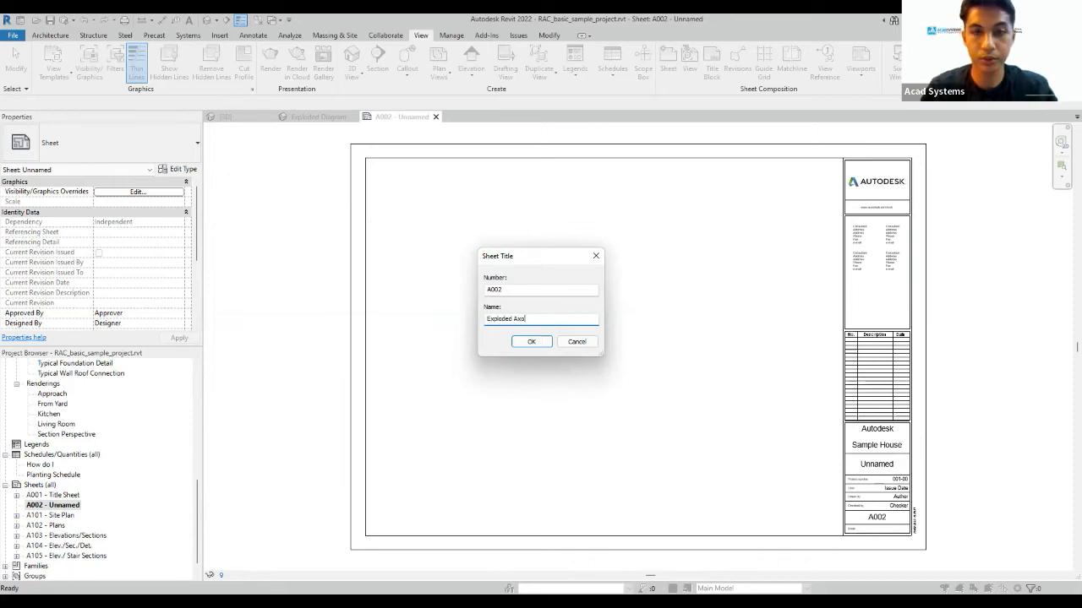
{"action": "left_click", "coordinate": [532, 342]}
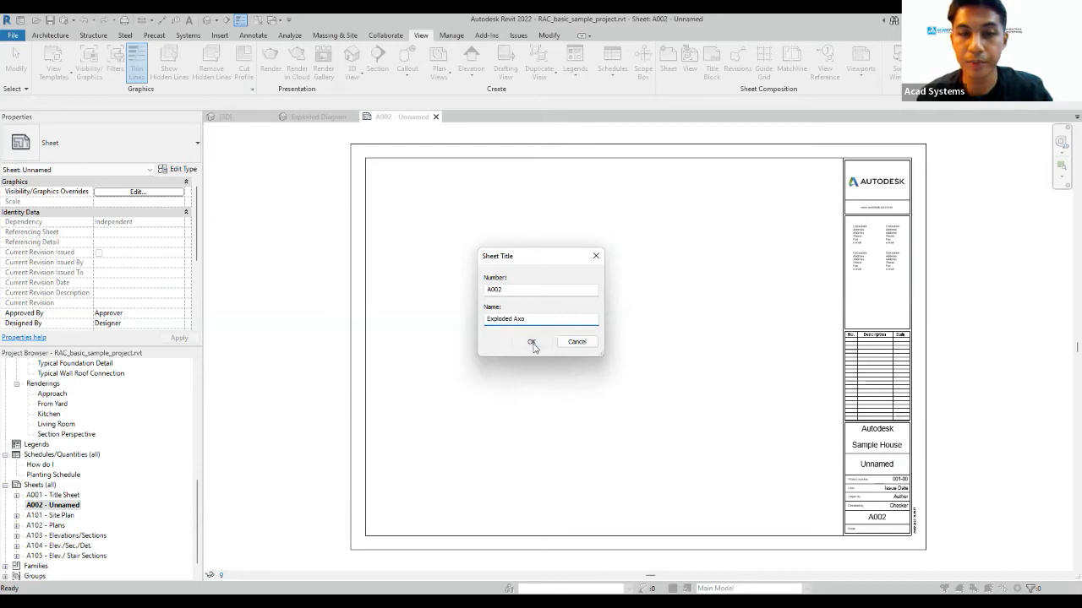
Place the Exploded Diagram 3D view on sheet A002 and shift its viewport so the model sits centrally within the sheet border.
{"action": "scroll", "coordinate": [591, 304], "scroll_direction": "down", "scroll_amount": 1}
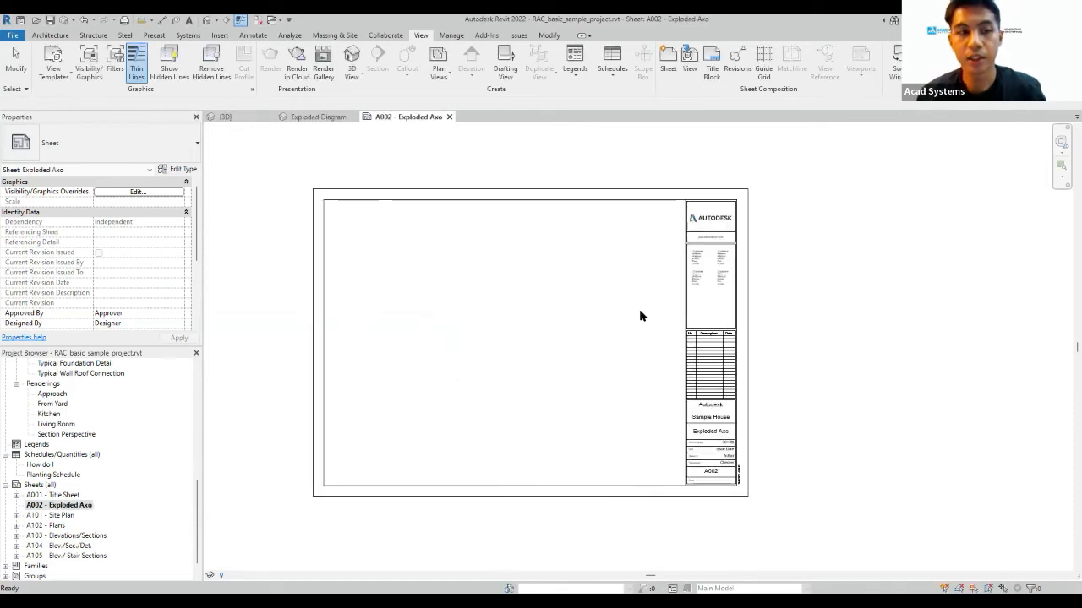
{"action": "scroll", "coordinate": [100, 461], "scroll_direction": "up", "scroll_amount": 4}
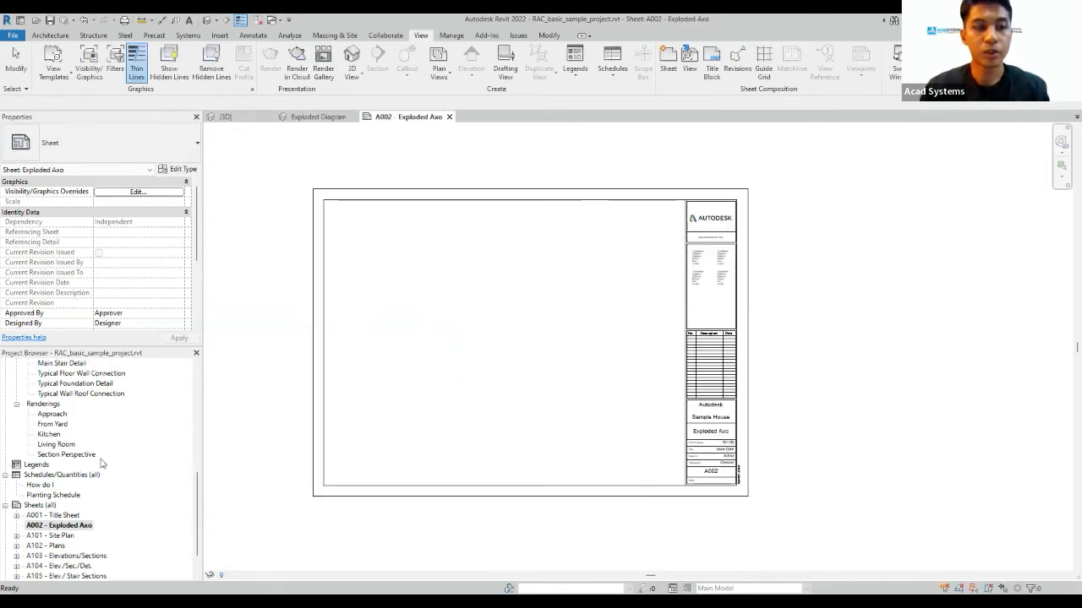
{"action": "scroll", "coordinate": [101, 461], "scroll_direction": "up", "scroll_amount": 5}
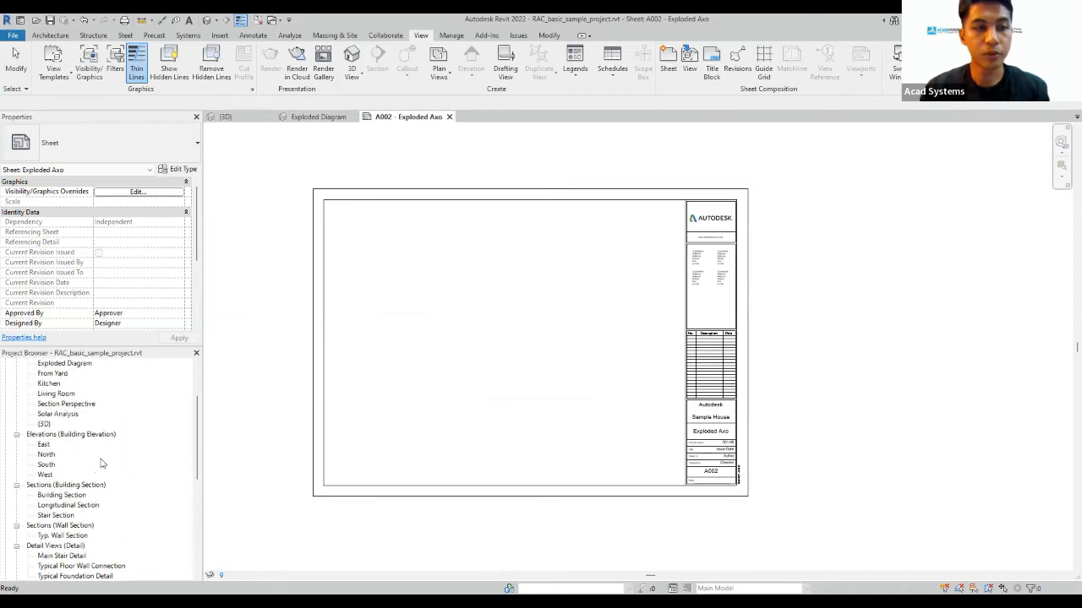
{"action": "scroll", "coordinate": [100, 463], "scroll_direction": "up", "scroll_amount": 1}
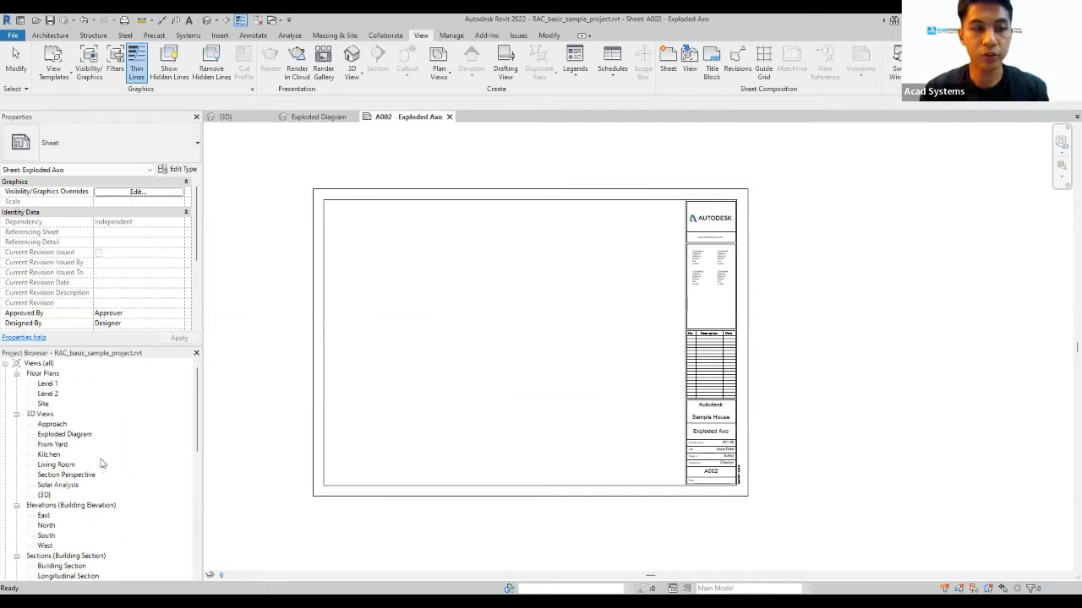
{"action": "scroll", "coordinate": [100, 463], "scroll_direction": "down", "scroll_amount": 1}
{"action": "scroll", "coordinate": [100, 463], "scroll_direction": "down", "scroll_amount": 1}
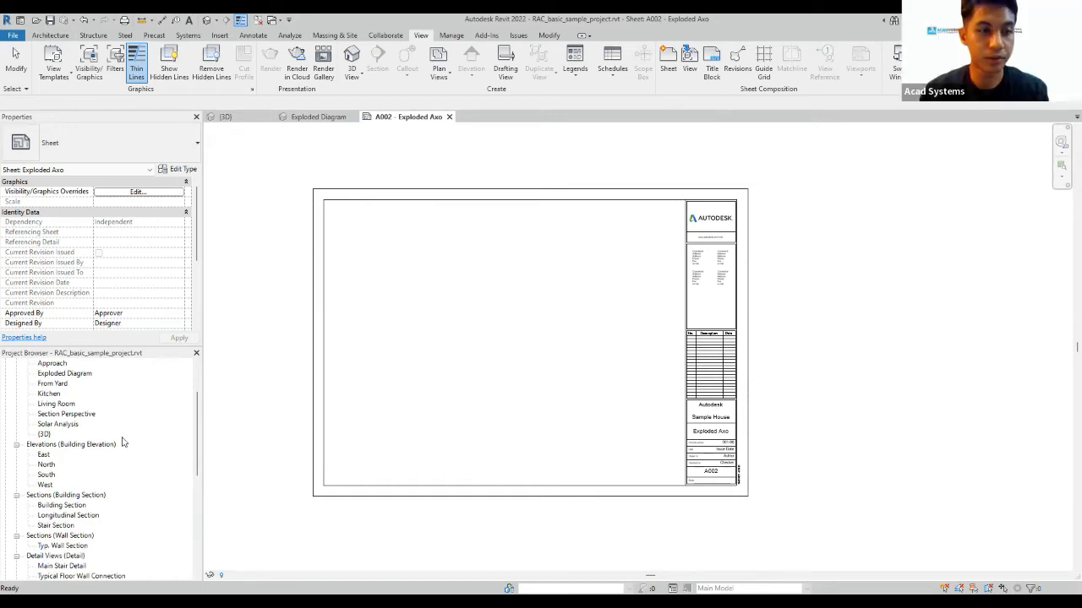
{"action": "scroll", "coordinate": [90, 450], "scroll_direction": "up", "scroll_amount": 2}
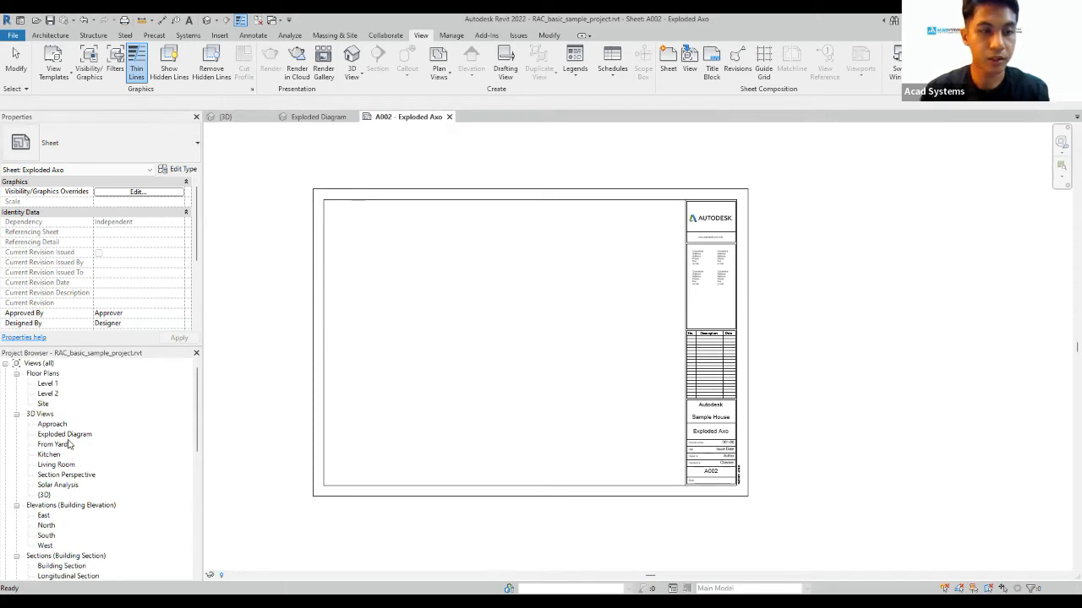
{"action": "left_click", "coordinate": [65, 434]}
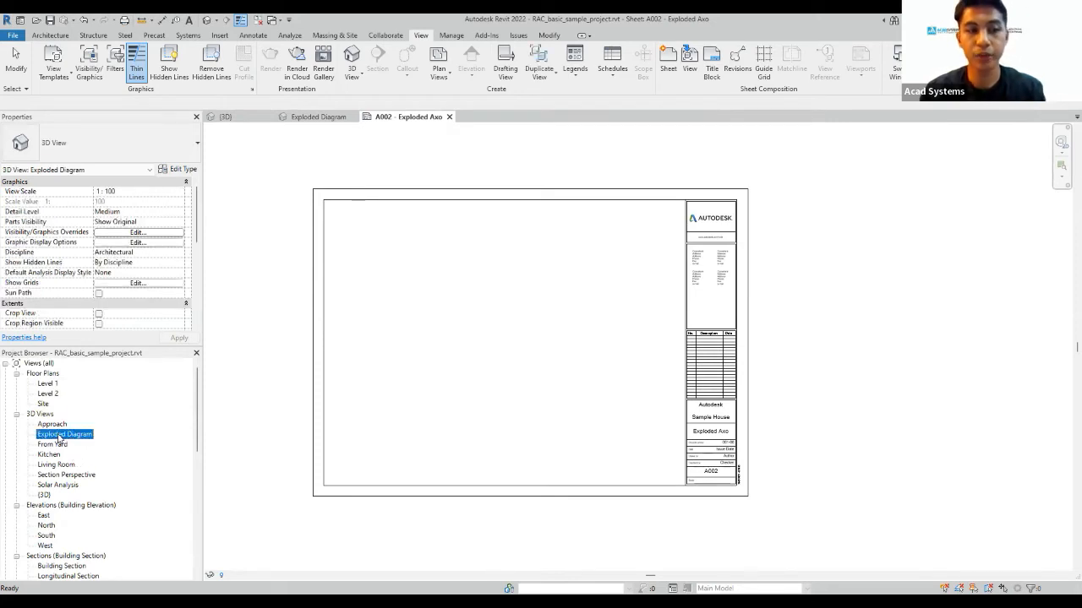
{"action": "left_click_drag", "start_coordinate": [479, 363], "coordinate": [504, 339]}
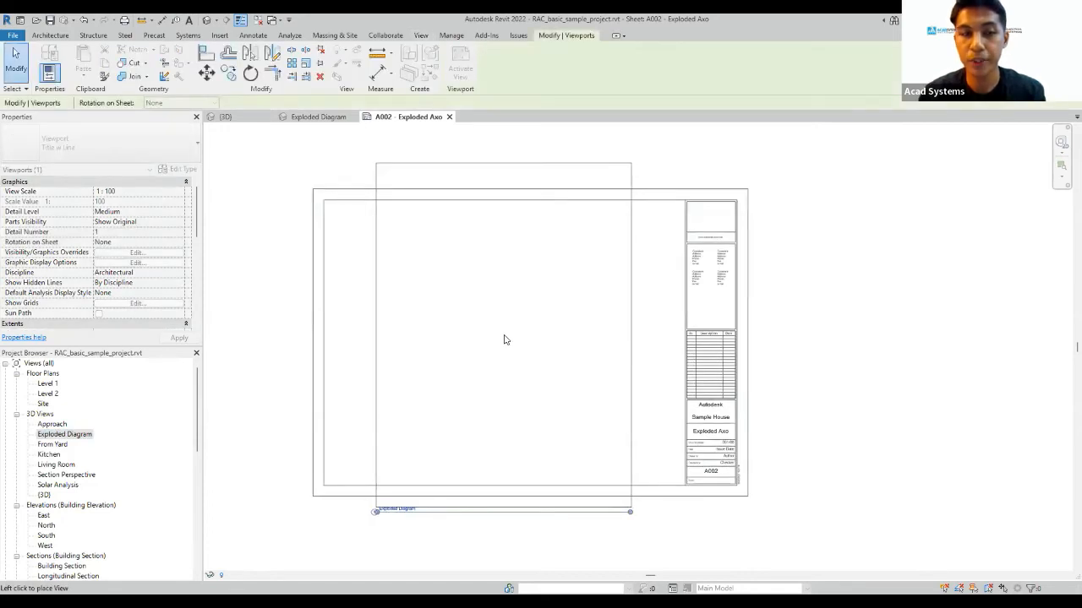
{"action": "left_click", "coordinate": [509, 334]}
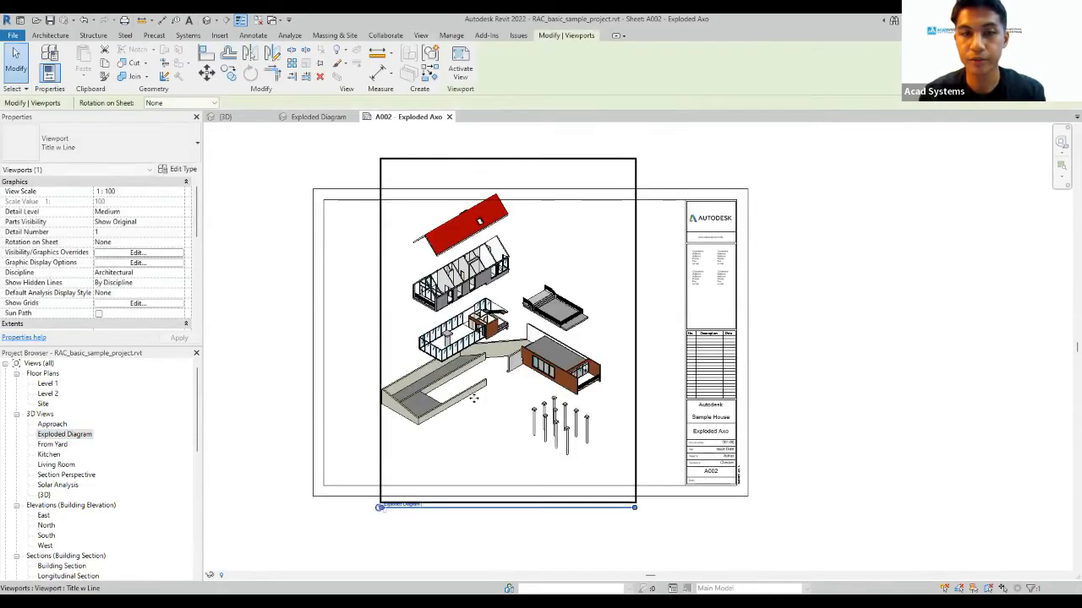
{"action": "mouse_move", "coordinate": [494, 341]}
{"action": "left_mouse_down"}
{"action": "mouse_move", "coordinate": [511, 342]}
{"action": "mouse_move", "coordinate": [511, 289]}
{"action": "mouse_move", "coordinate": [505, 311]}
{"action": "left_mouse_up"}
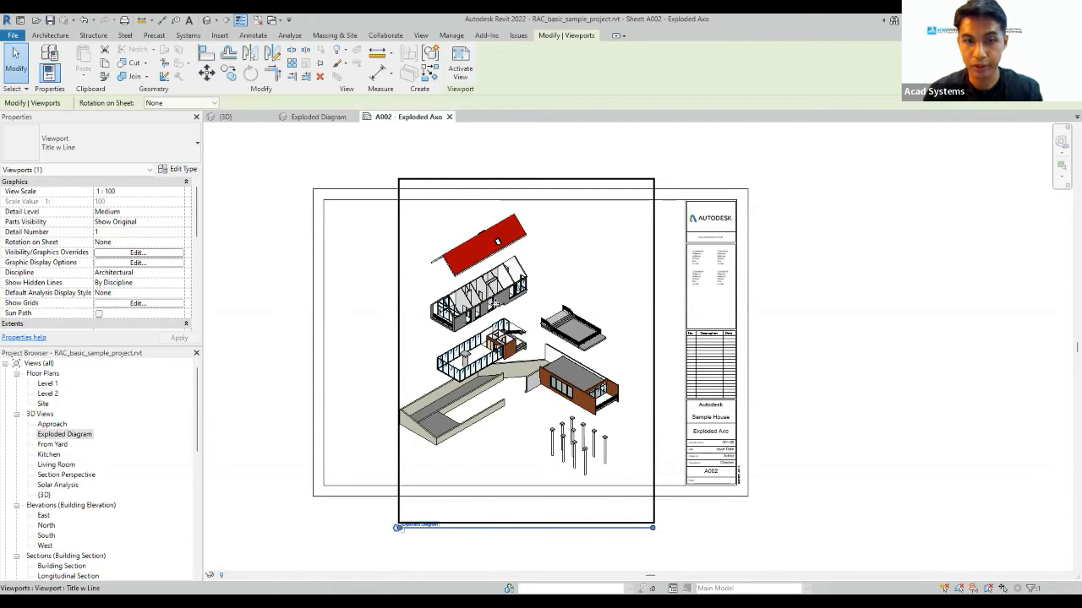
{"action": "left_click", "coordinate": [673, 175]}
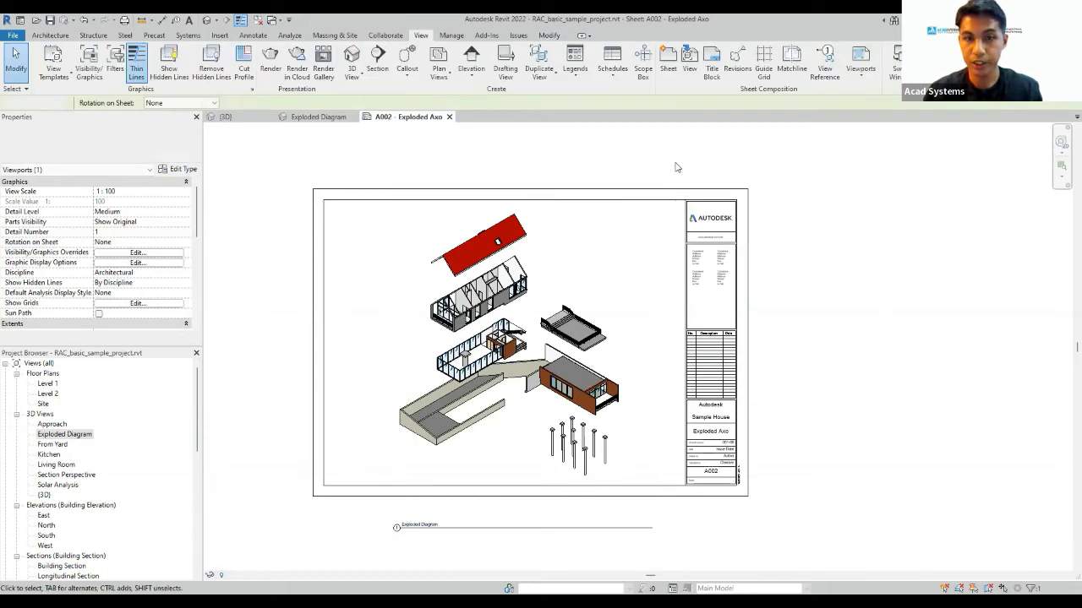
Try a 1:200 view scale for the Exploded Diagram viewport and return it to 1:100.
{"action": "scroll", "coordinate": [674, 175], "scroll_direction": "down", "scroll_amount": 1}
{"action": "scroll", "coordinate": [478, 350], "scroll_direction": "up", "scroll_amount": 1}
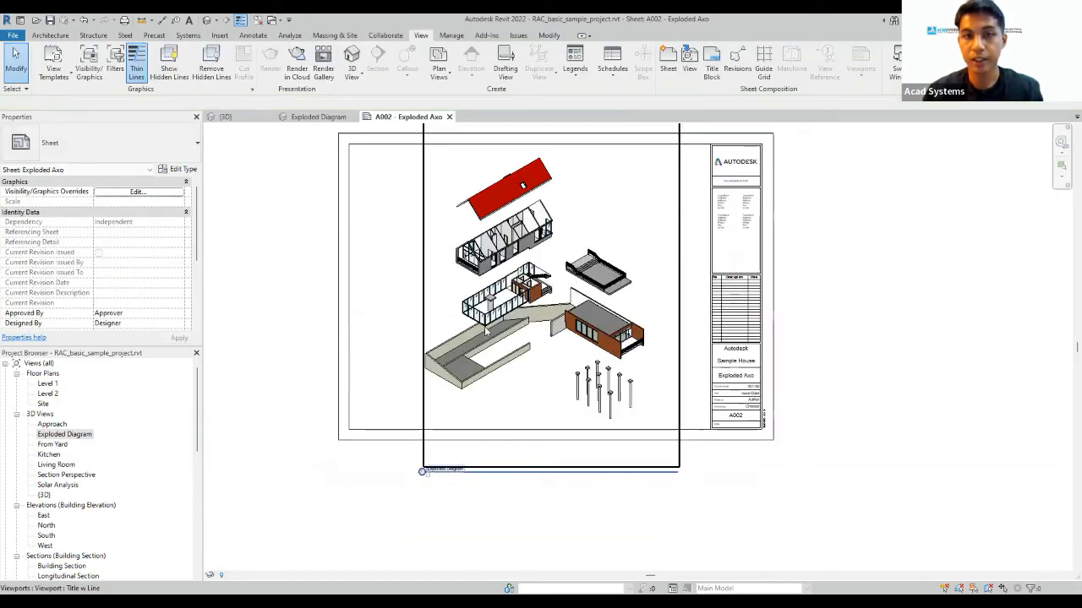
{"action": "scroll", "coordinate": [494, 351], "scroll_direction": "down", "scroll_amount": 2}
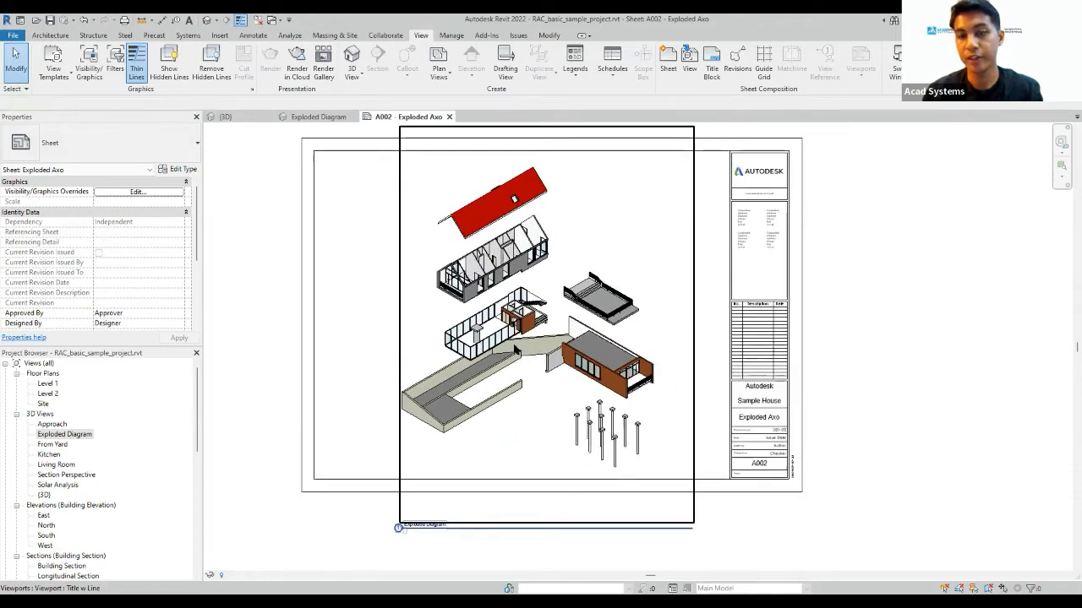
{"action": "left_click", "coordinate": [515, 349]}
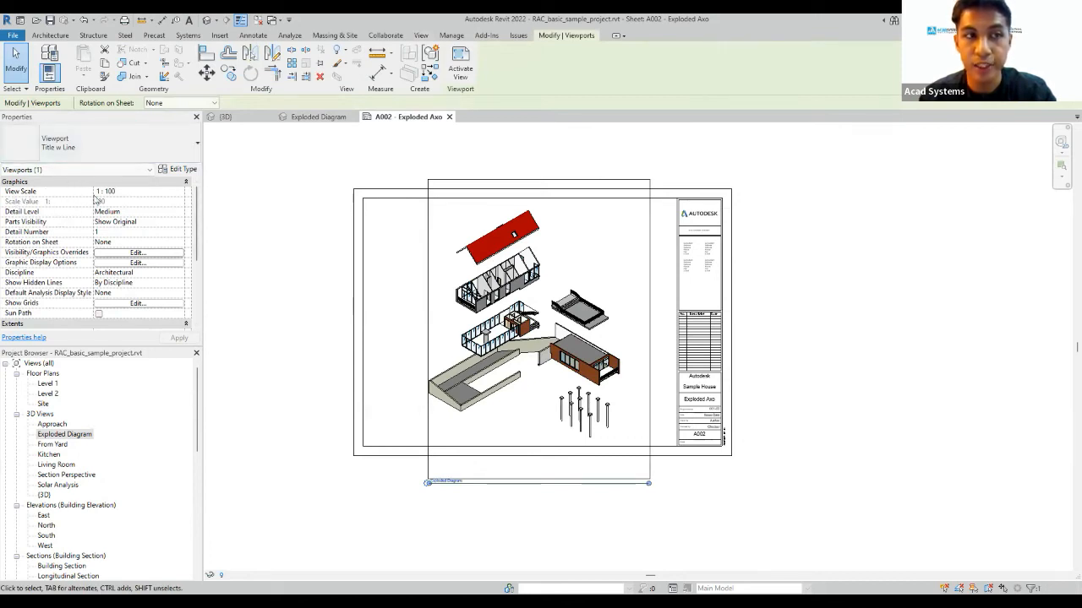
{"action": "left_click", "coordinate": [179, 195]}
{"action": "left_click", "coordinate": [174, 201]}
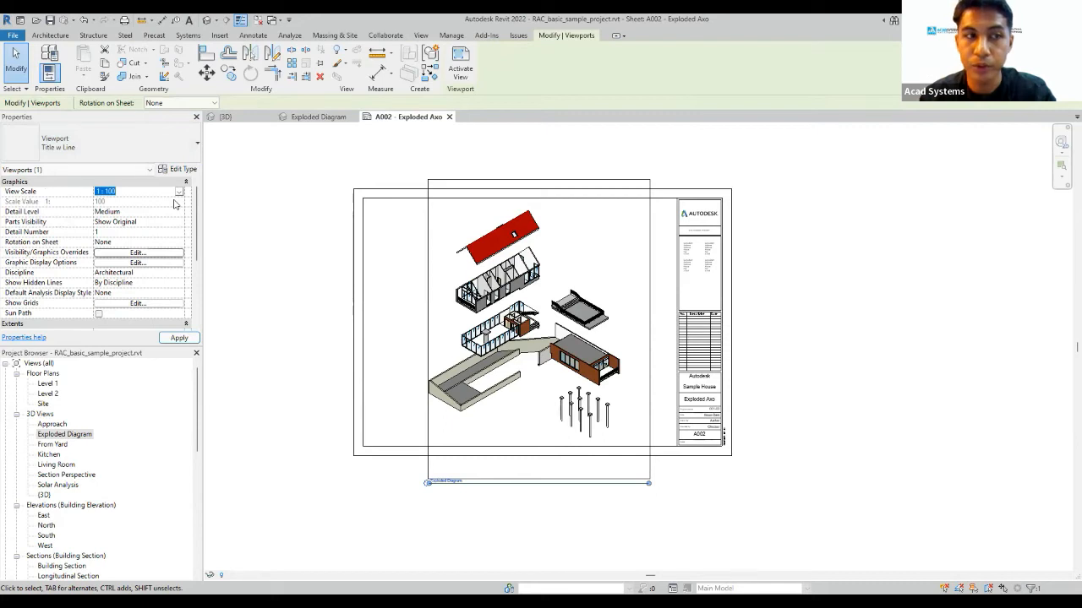
{"action": "key", "text": "Down"}
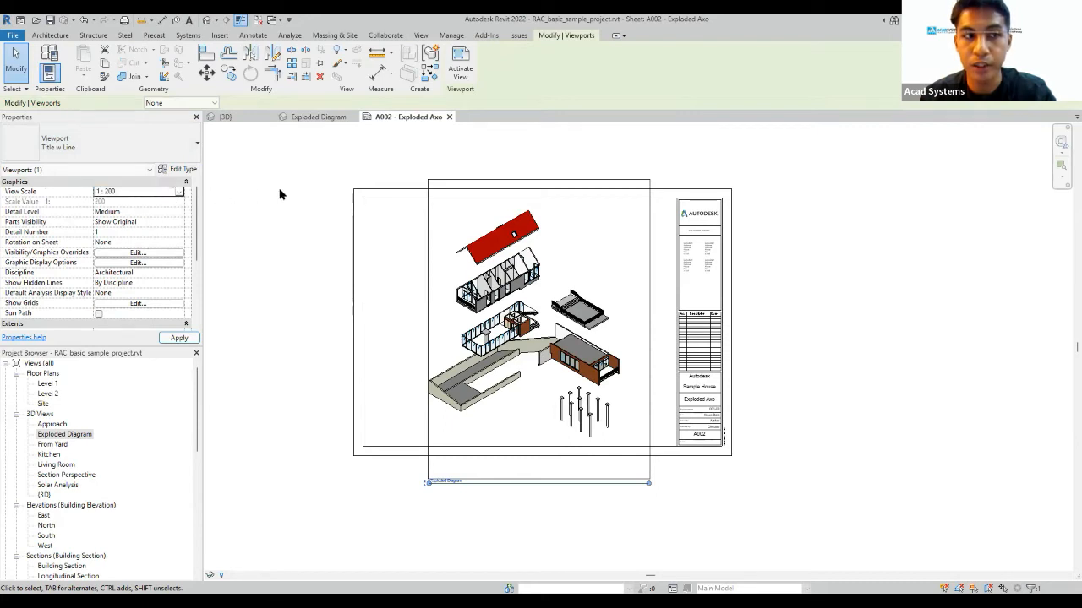
{"action": "left_click", "coordinate": [179, 192]}
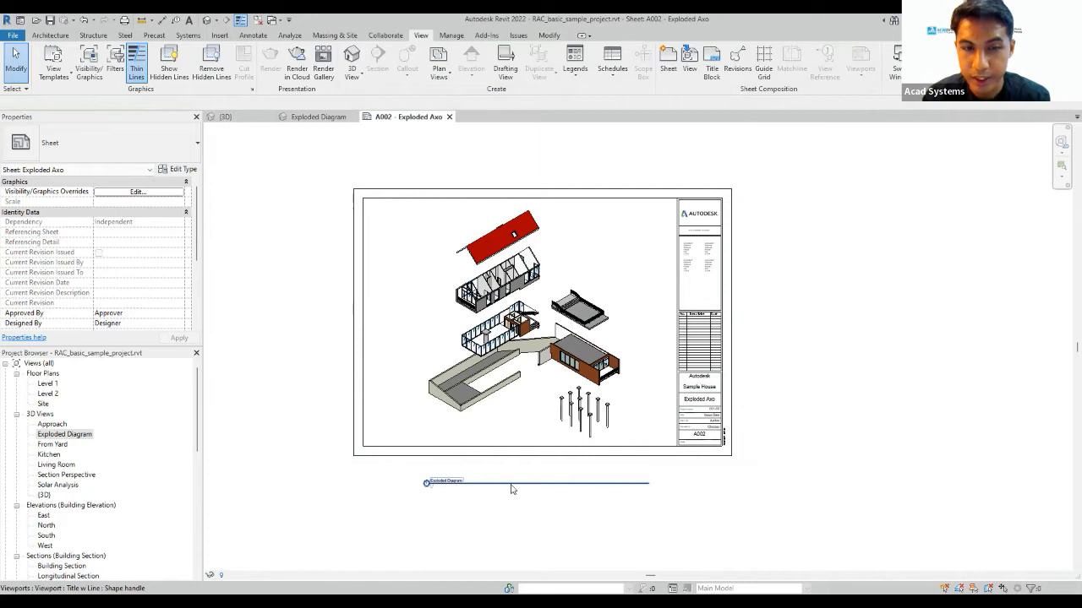
Change the Exploded Diagram viewport's type to No Title.
{"action": "left_click", "coordinate": [535, 346]}
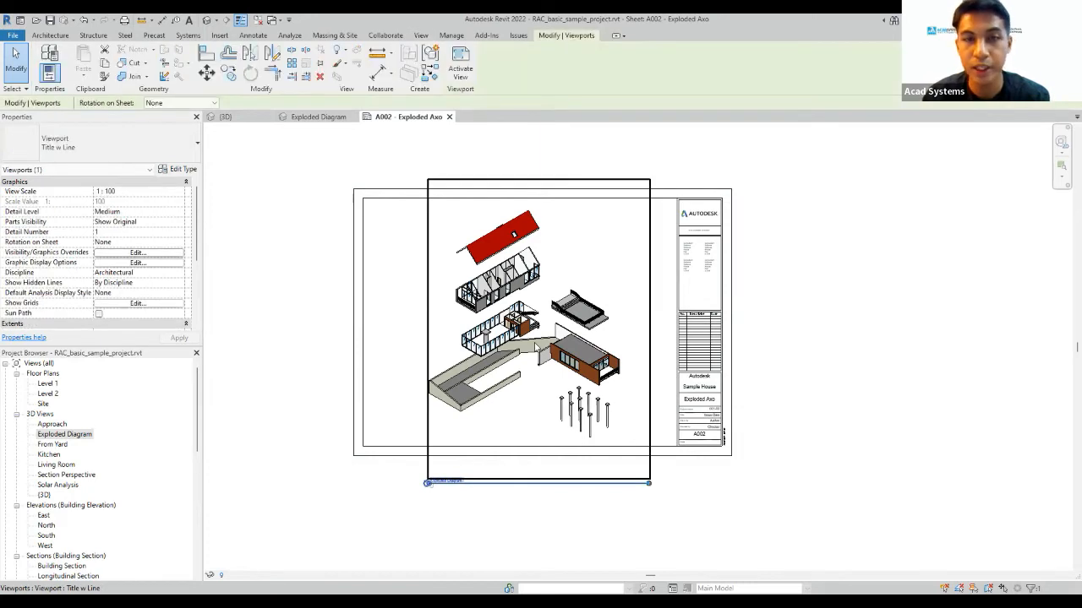
{"action": "left_click", "coordinate": [115, 150]}
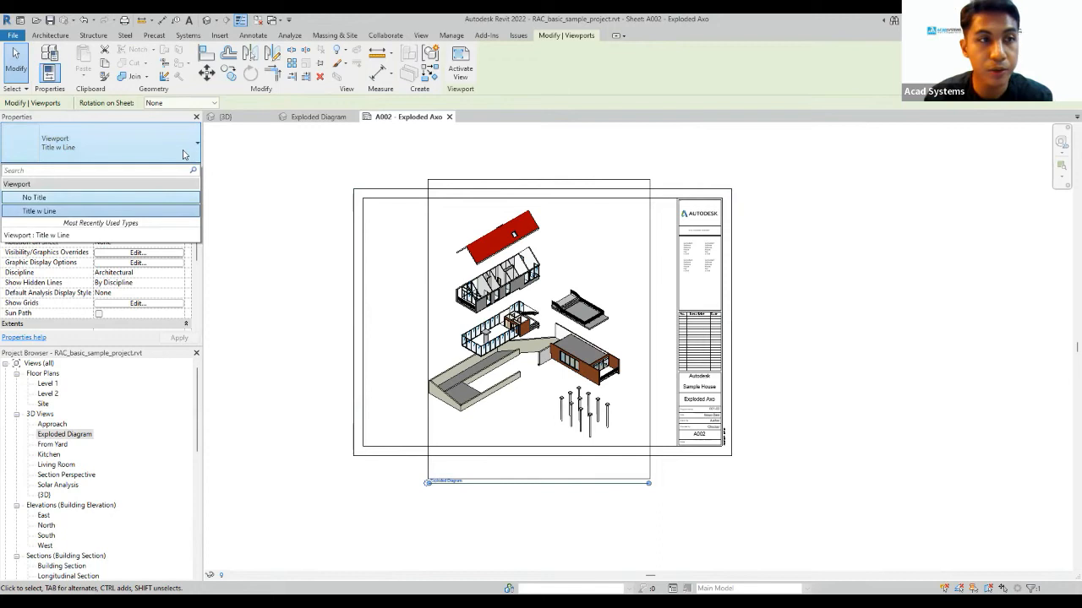
{"action": "left_click", "coordinate": [49, 200]}
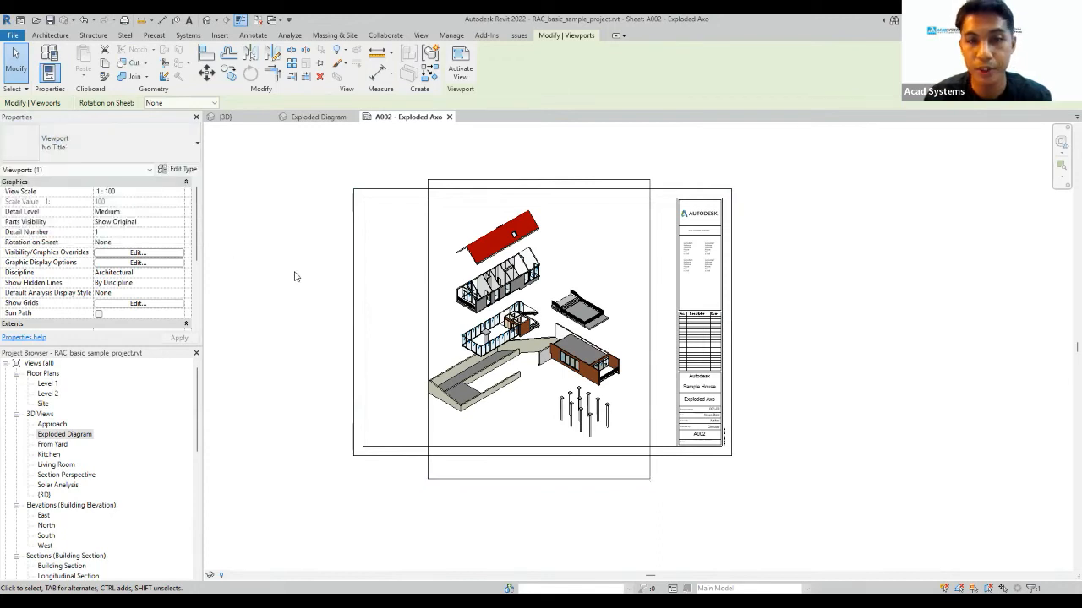
Draw a vertical detail line in the <Hidden> style from the roof's right eave corner down to the retaining wall beneath the floors.
{"action": "left_click", "coordinate": [294, 277]}
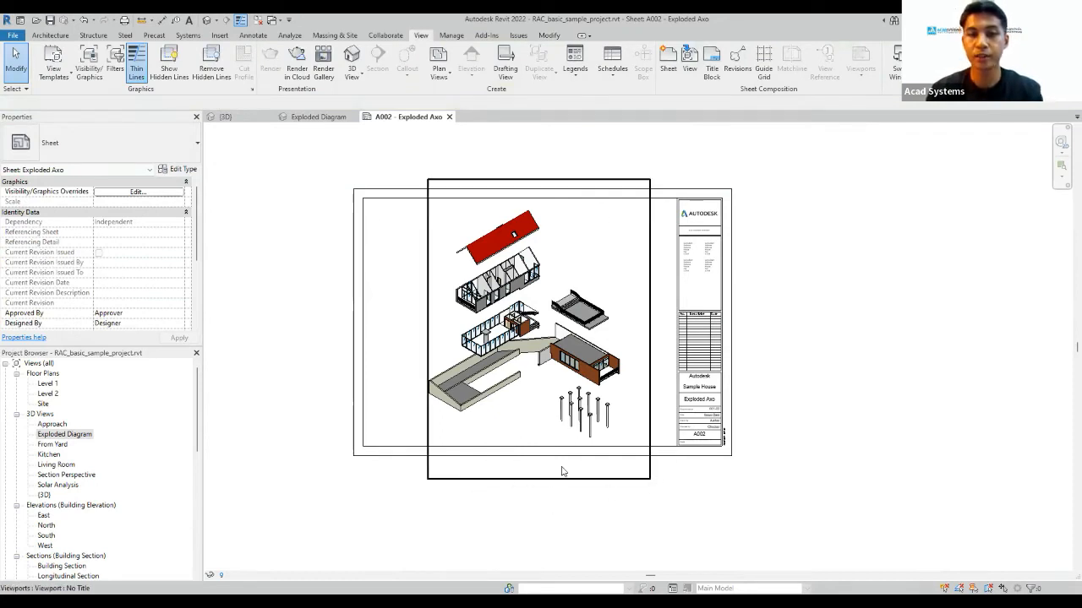
{"action": "scroll", "coordinate": [602, 385], "scroll_direction": "up", "scroll_amount": 2}
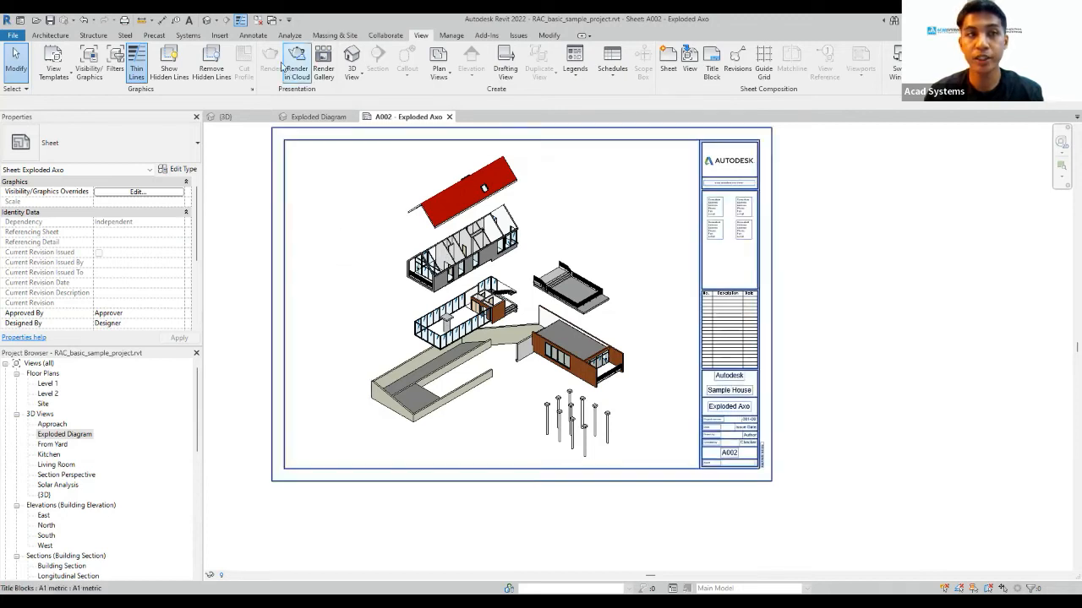
{"action": "left_click", "coordinate": [255, 36]}
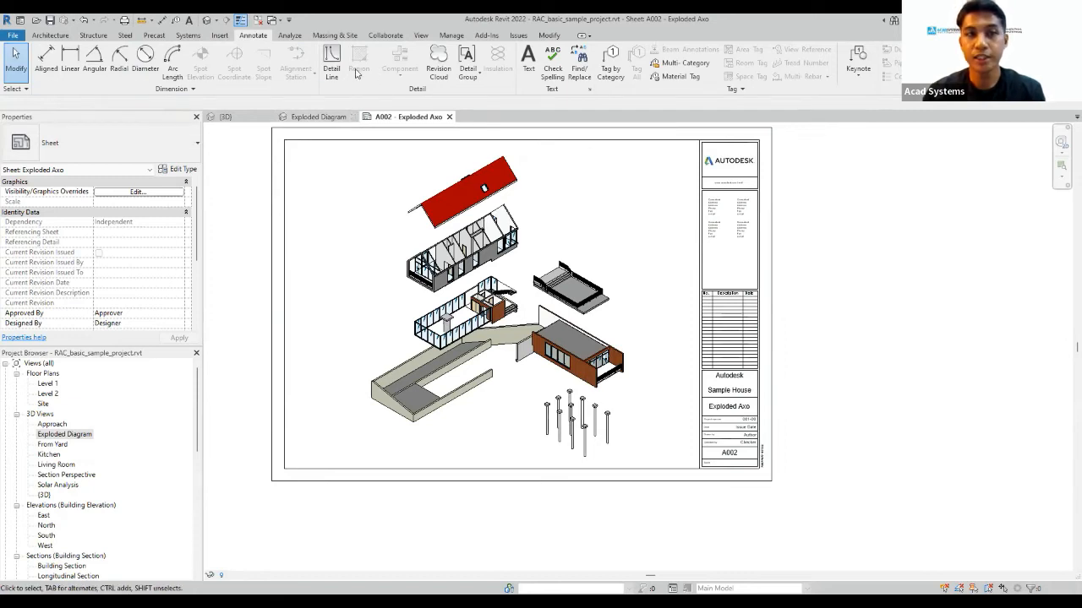
{"action": "left_click", "coordinate": [331, 57]}
{"action": "scroll", "coordinate": [515, 186], "scroll_direction": "up", "scroll_amount": 5}
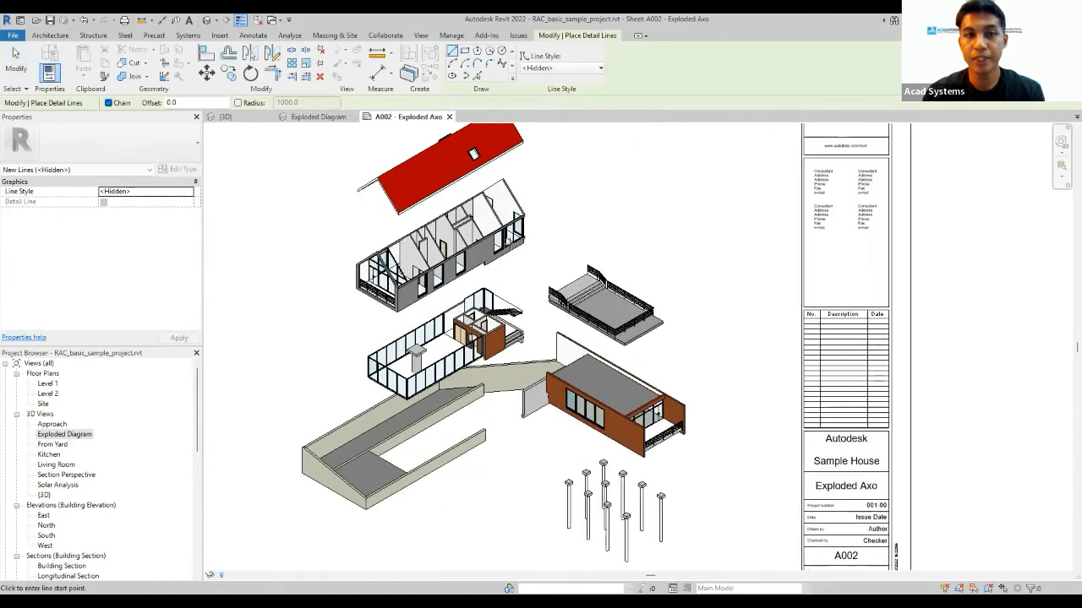
{"action": "scroll", "coordinate": [533, 180], "scroll_direction": "up", "scroll_amount": 3}
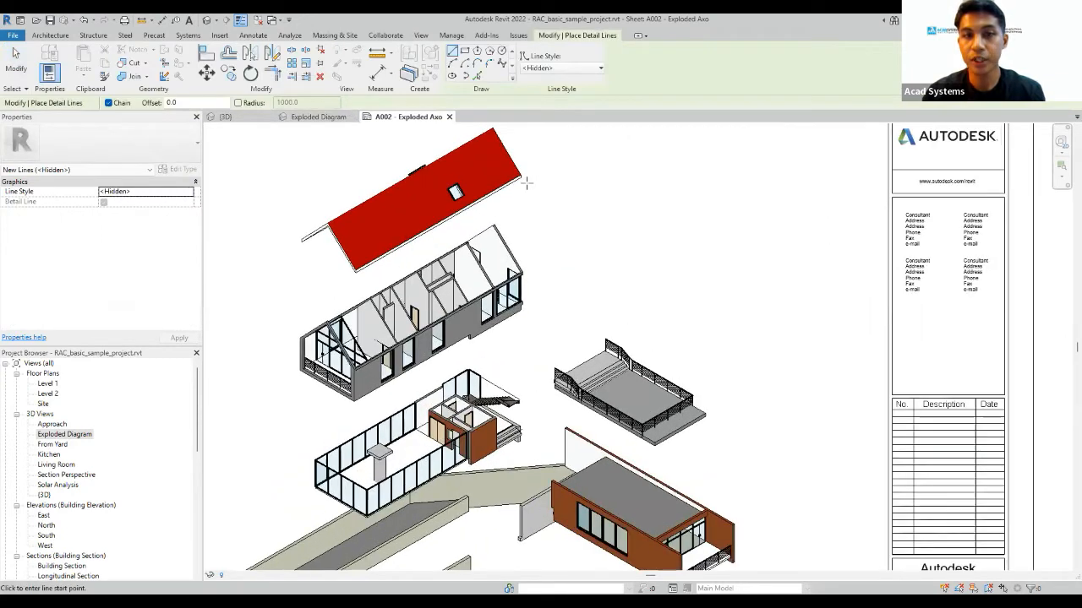
{"action": "left_click", "coordinate": [523, 180]}
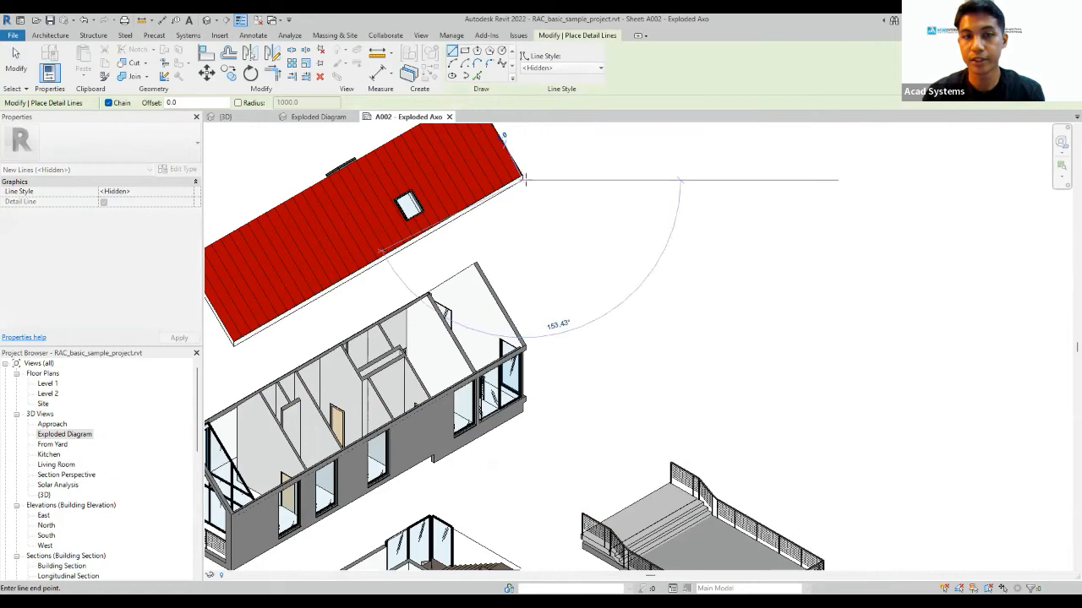
{"action": "scroll", "coordinate": [532, 256], "scroll_direction": "down", "scroll_amount": 3}
{"action": "scroll", "coordinate": [533, 256], "scroll_direction": "down", "scroll_amount": 1}
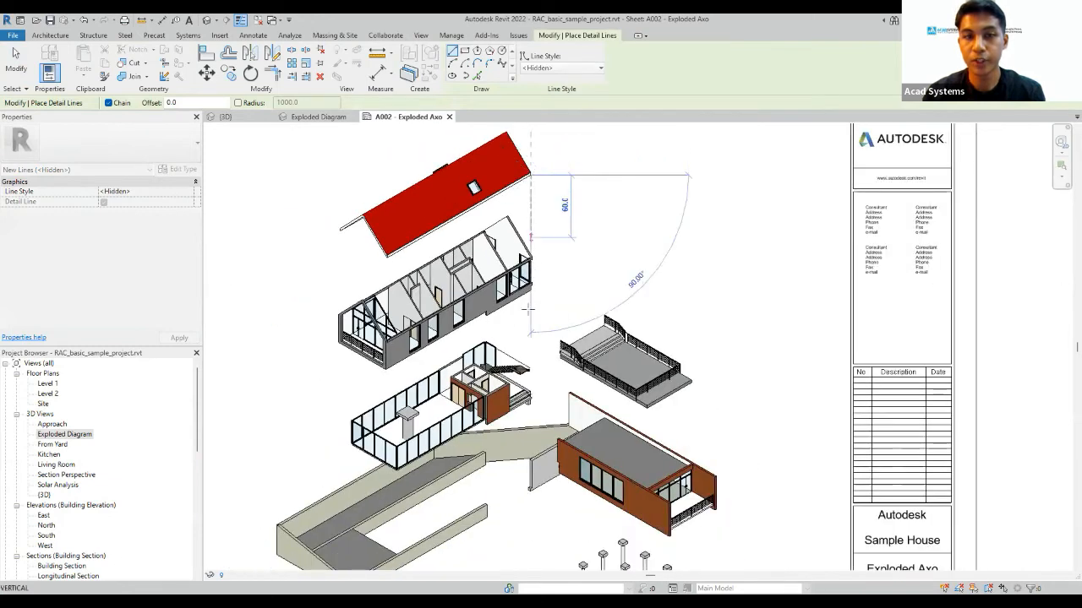
{"action": "left_click", "coordinate": [531, 461]}
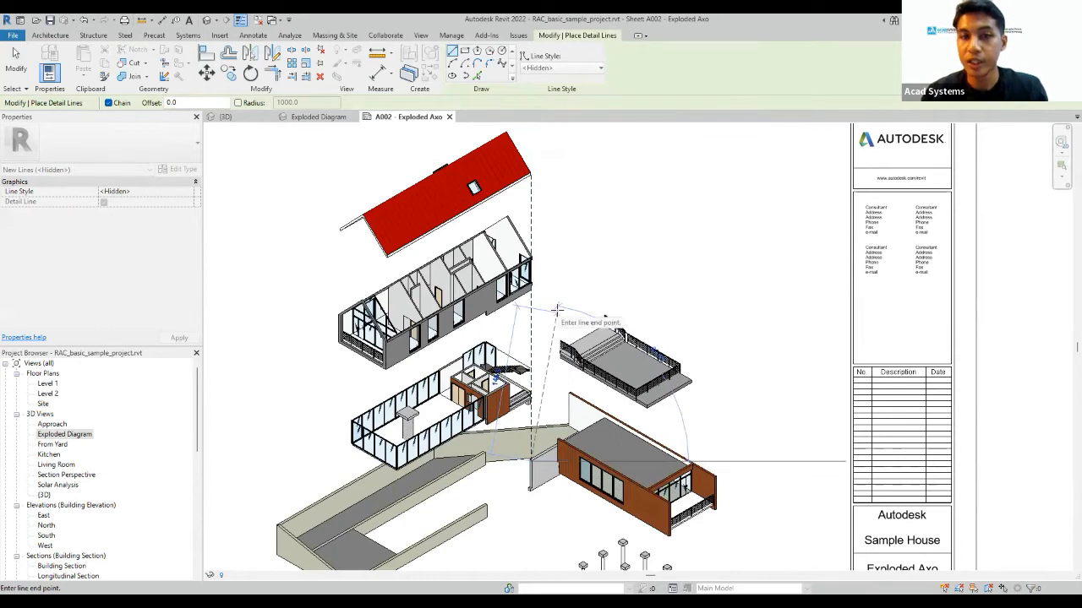
{"action": "key", "text": "Escape"}
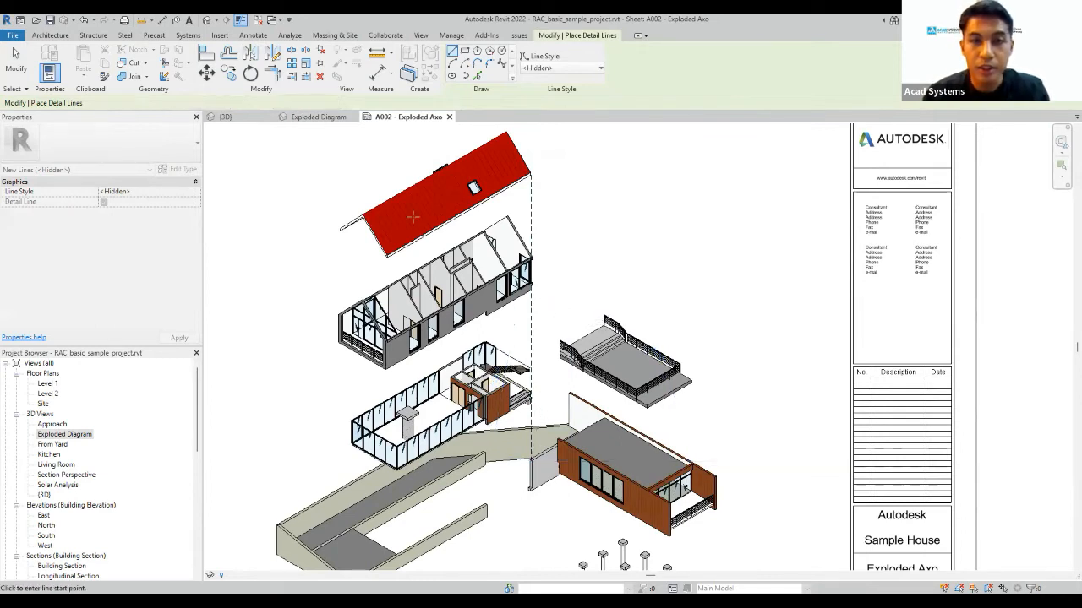
Draw a vertical <Hidden> detail line from the roof's far-left eave corner down to the paved area of the site base.
{"action": "scroll", "coordinate": [337, 231], "scroll_direction": "up", "scroll_amount": 1}
{"action": "scroll", "coordinate": [337, 230], "scroll_direction": "up", "scroll_amount": 2}
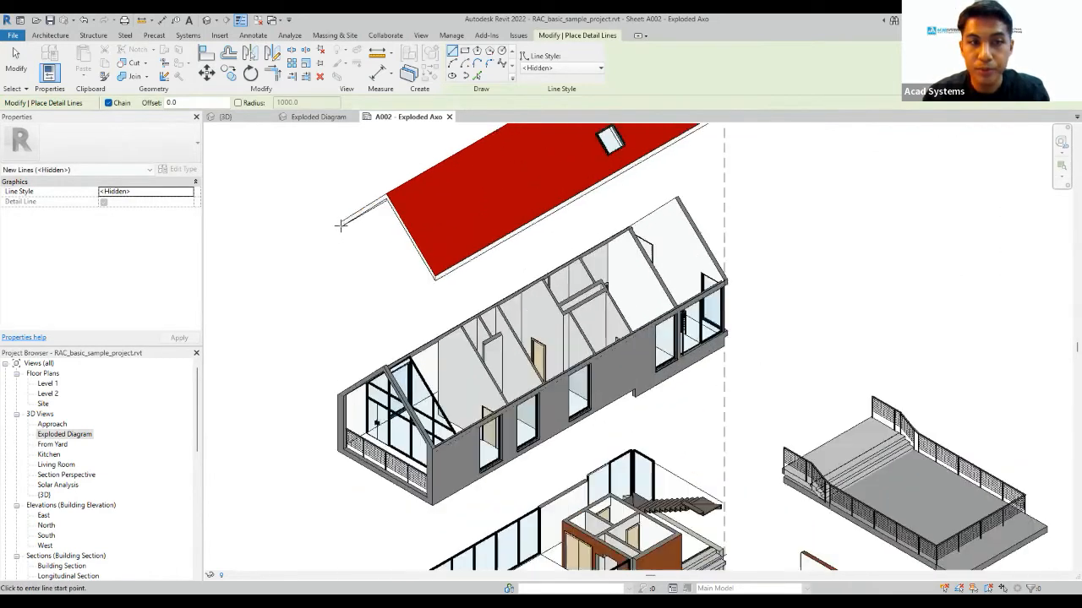
{"action": "left_click", "coordinate": [364, 187]}
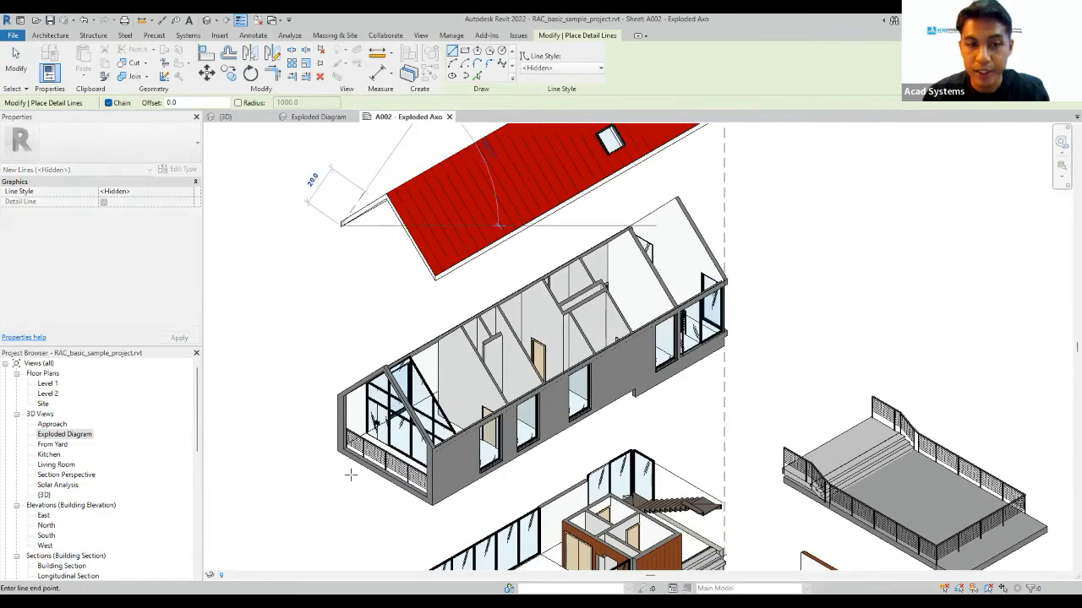
{"action": "scroll", "coordinate": [351, 494], "scroll_direction": "down", "scroll_amount": 2}
{"action": "scroll", "coordinate": [378, 190], "scroll_direction": "down", "scroll_amount": 1}
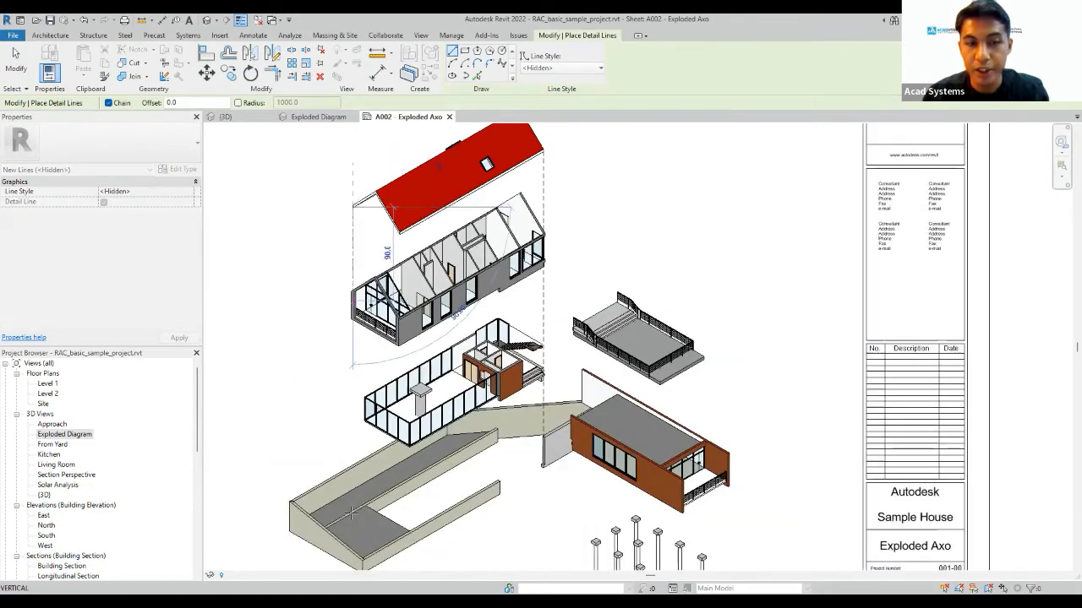
{"action": "key", "text": "Escape"}
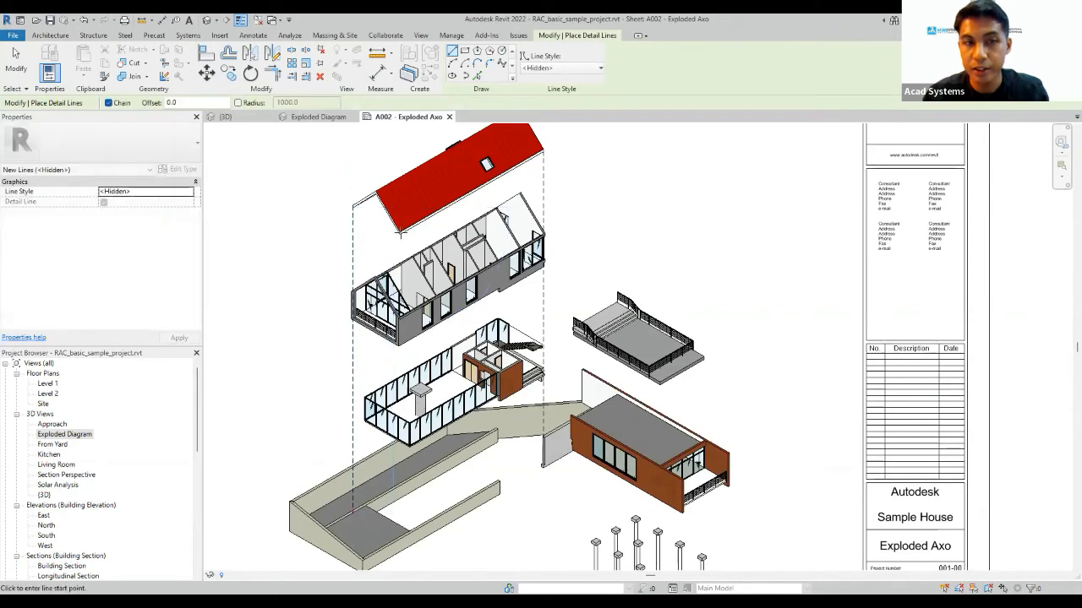
Draw a vertical <Hidden> detail line from the roof's lowest front corner down past both floors to the site base slab.
{"action": "scroll", "coordinate": [426, 190], "scroll_direction": "up", "scroll_amount": 1}
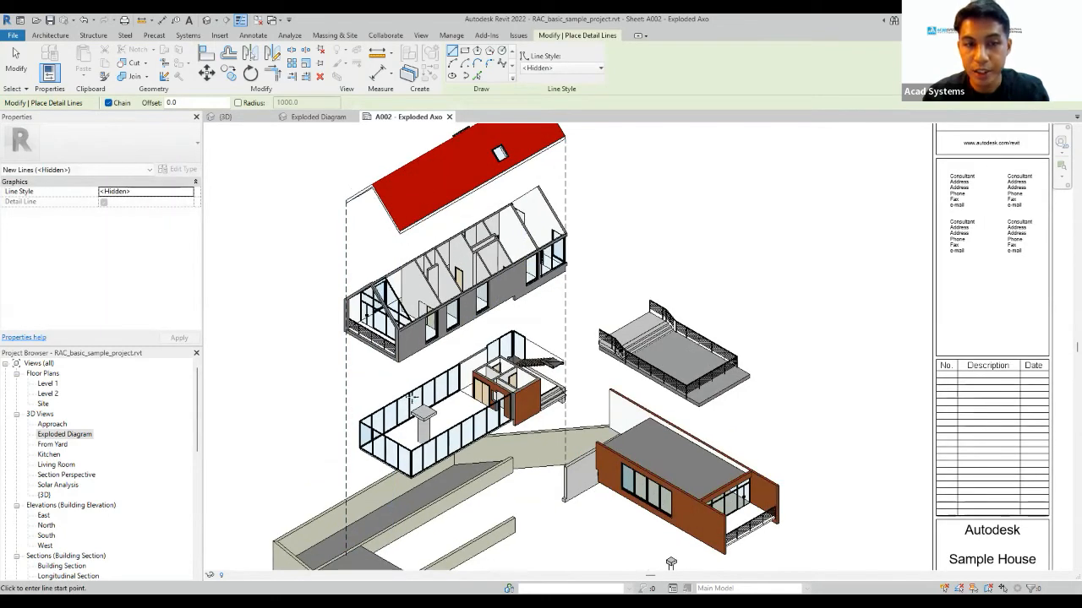
{"action": "left_click", "coordinate": [371, 185]}
{"action": "scroll", "coordinate": [403, 197], "scroll_direction": "down", "scroll_amount": 3}
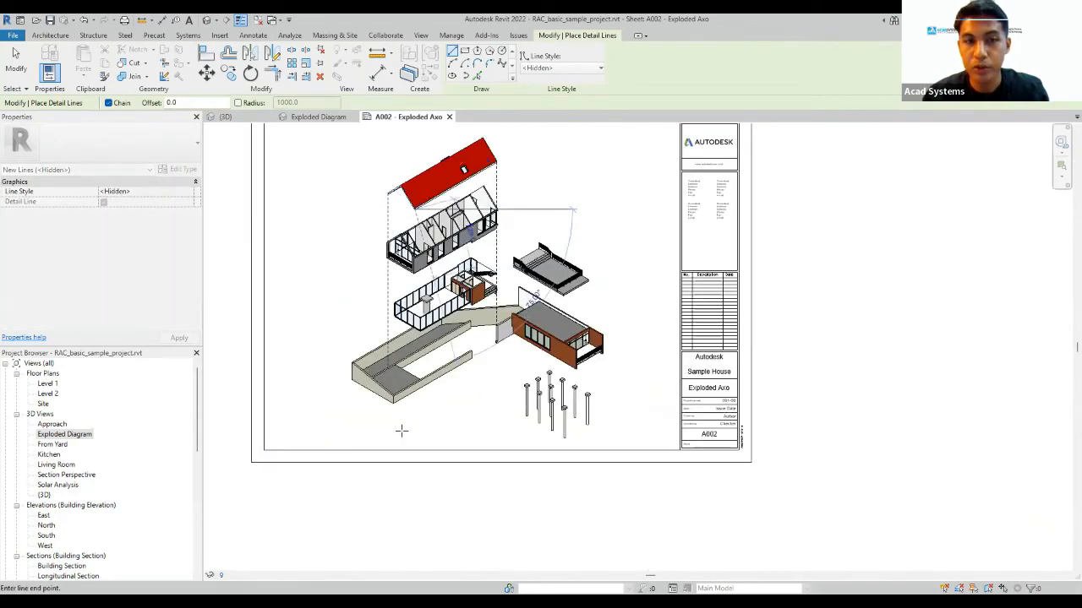
{"action": "scroll", "coordinate": [430, 253], "scroll_direction": "up", "scroll_amount": 3}
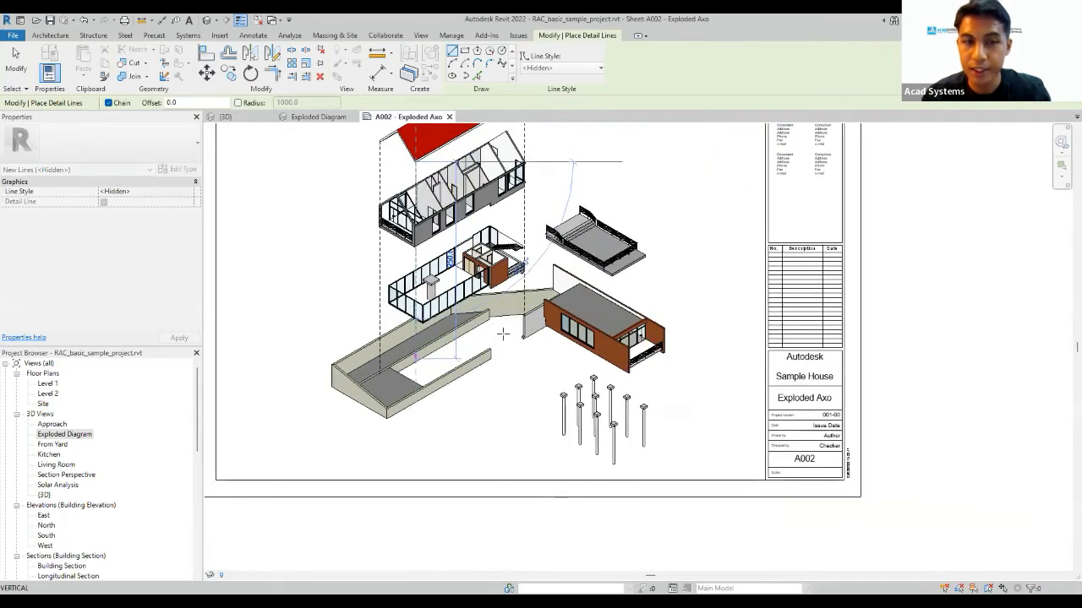
{"action": "key", "text": "Escape"}
{"action": "scroll", "coordinate": [367, 328], "scroll_direction": "down", "scroll_amount": 2}
{"action": "scroll", "coordinate": [372, 355], "scroll_direction": "up", "scroll_amount": 2}
{"action": "scroll", "coordinate": [388, 279], "scroll_direction": "up", "scroll_amount": 1}
{"action": "scroll", "coordinate": [403, 446], "scroll_direction": "up", "scroll_amount": 1}
{"action": "key", "text": "Escape"}
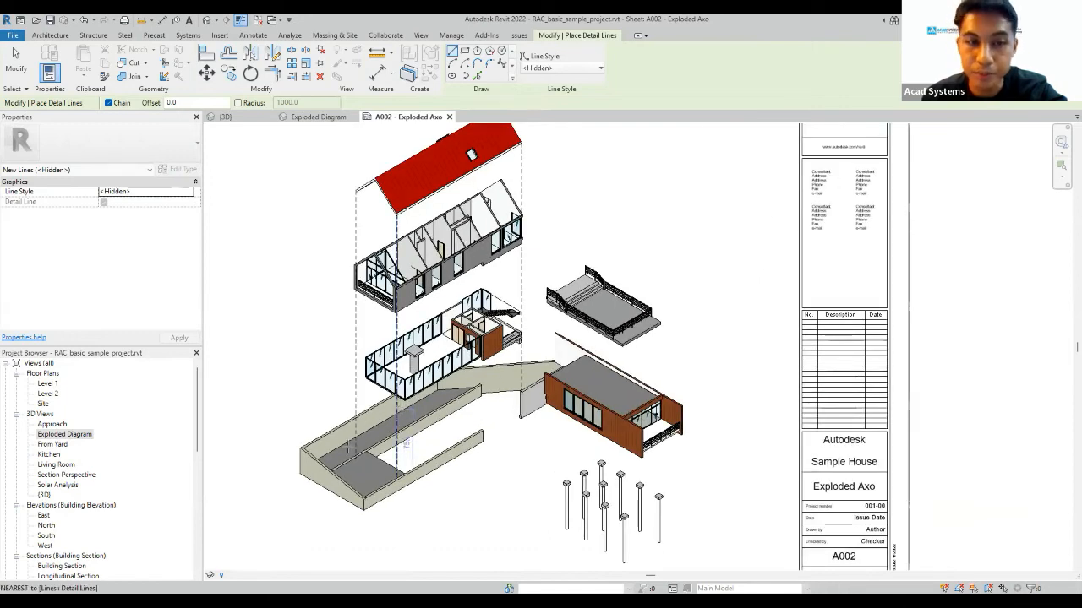
Draw a vertical <Hidden> detail line about 85 mm long from the glazed lower floor's left corner down to the site base.
{"action": "scroll", "coordinate": [346, 443], "scroll_direction": "up", "scroll_amount": 2}
{"action": "left_click", "coordinate": [381, 327]}
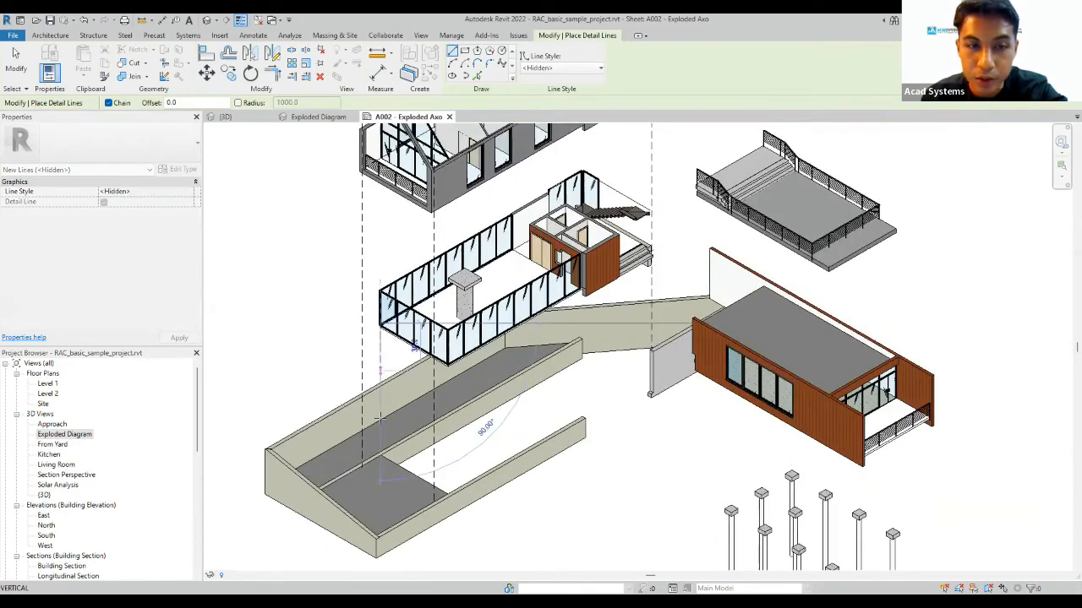
{"action": "left_click", "coordinate": [377, 453]}
{"action": "key", "text": "Escape"}
{"action": "key", "text": "Escape"}
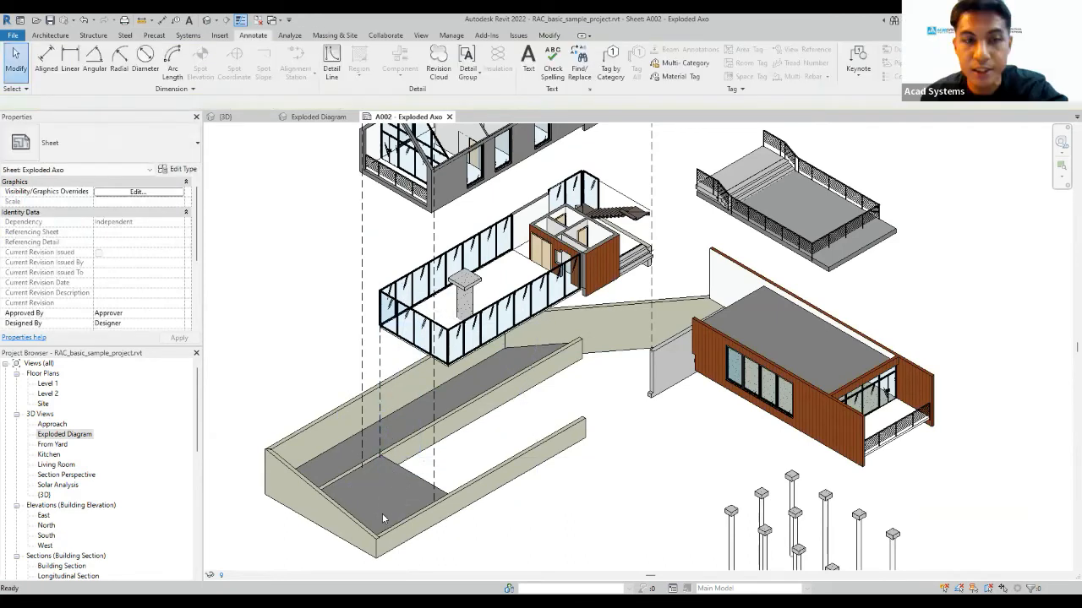
Stretch the top end of the glazed floor's detail line up to the upper floor's underside, to a length of about 175 mm.
{"action": "left_click", "coordinate": [379, 353]}
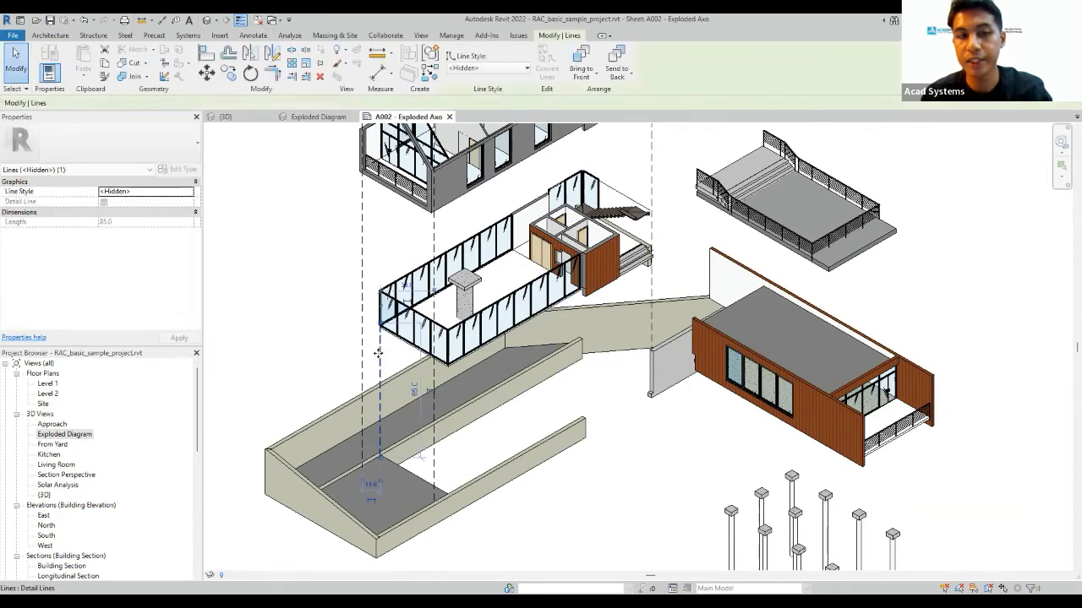
{"action": "scroll", "coordinate": [385, 417], "scroll_direction": "down", "scroll_amount": 2}
{"action": "scroll", "coordinate": [383, 288], "scroll_direction": "up", "scroll_amount": 2}
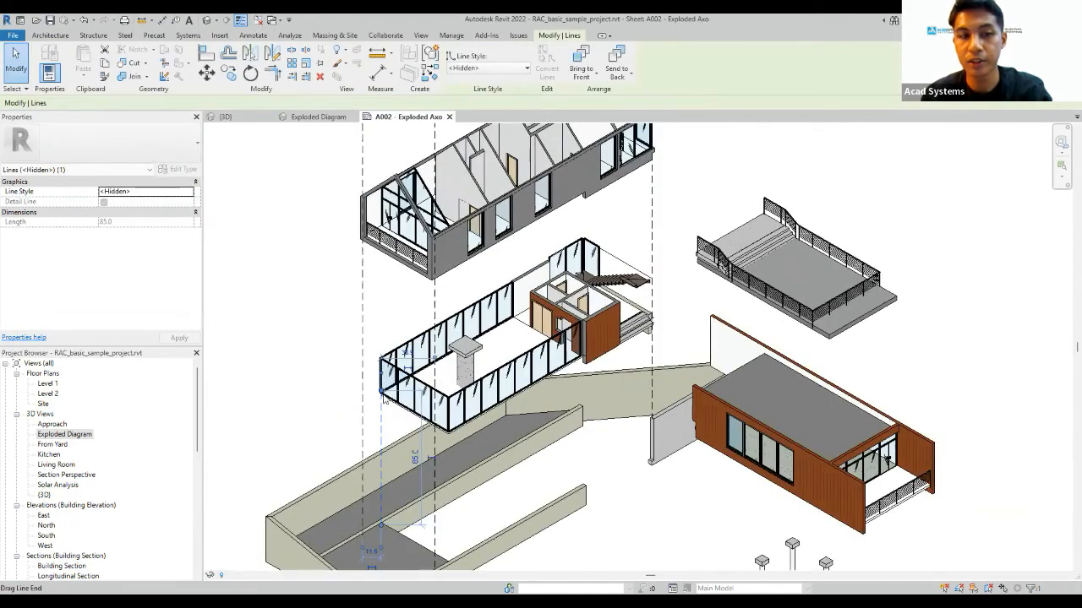
{"action": "left_click_drag", "start_coordinate": [381, 409], "coordinate": [381, 253]}
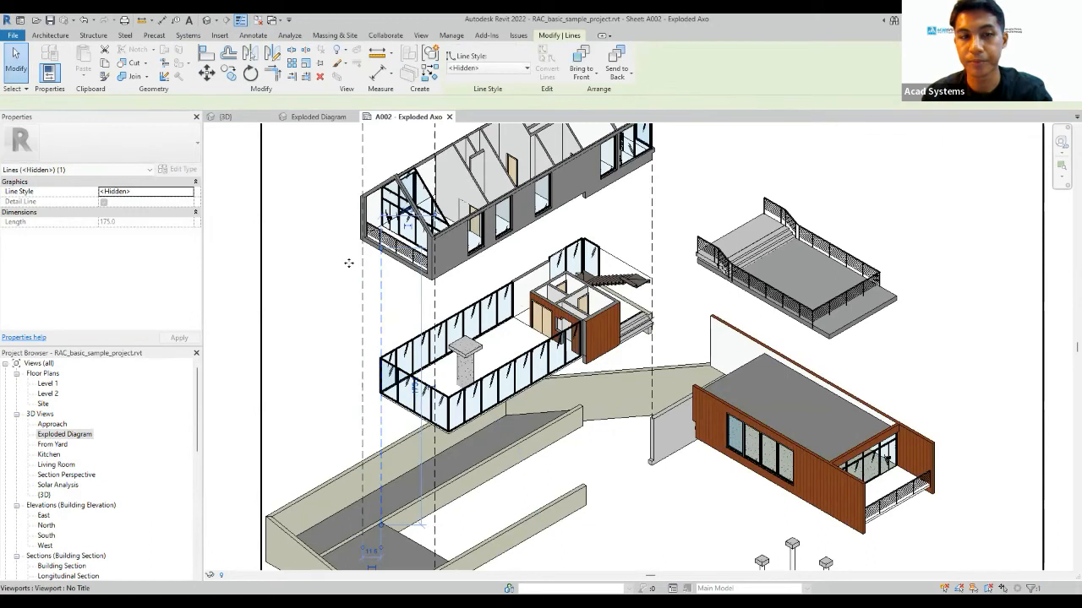
{"action": "left_click", "coordinate": [349, 264]}
{"action": "scroll", "coordinate": [349, 262], "scroll_direction": "down", "scroll_amount": 1}
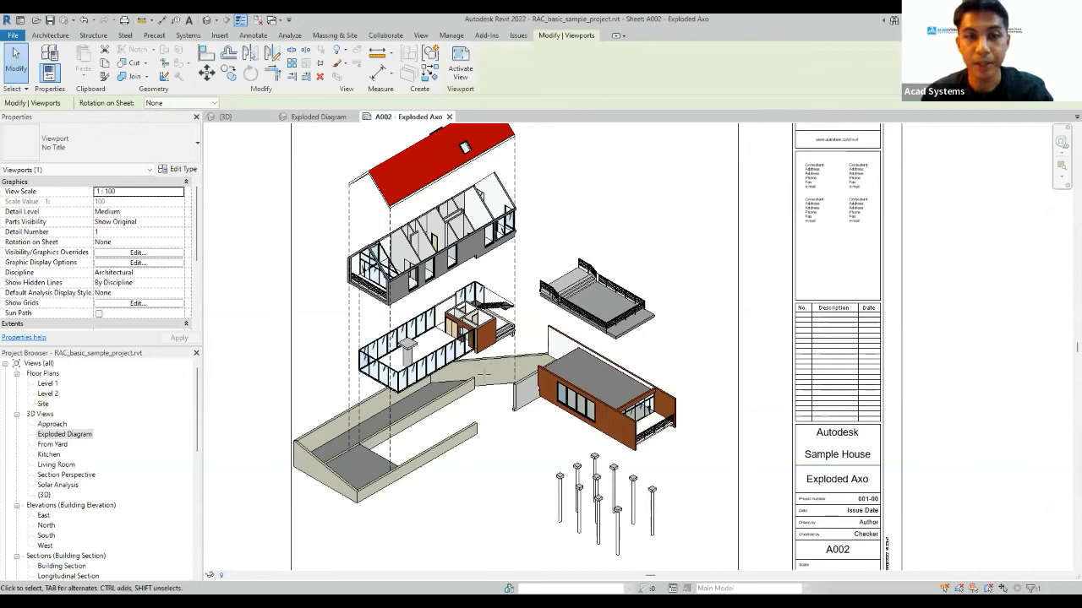
Draw a vertical <Hidden> detail line from the notch under the upper floor down to the top of the glazed wall's rear corner.
{"action": "key", "text": "d"}
{"action": "key", "text": "l"}
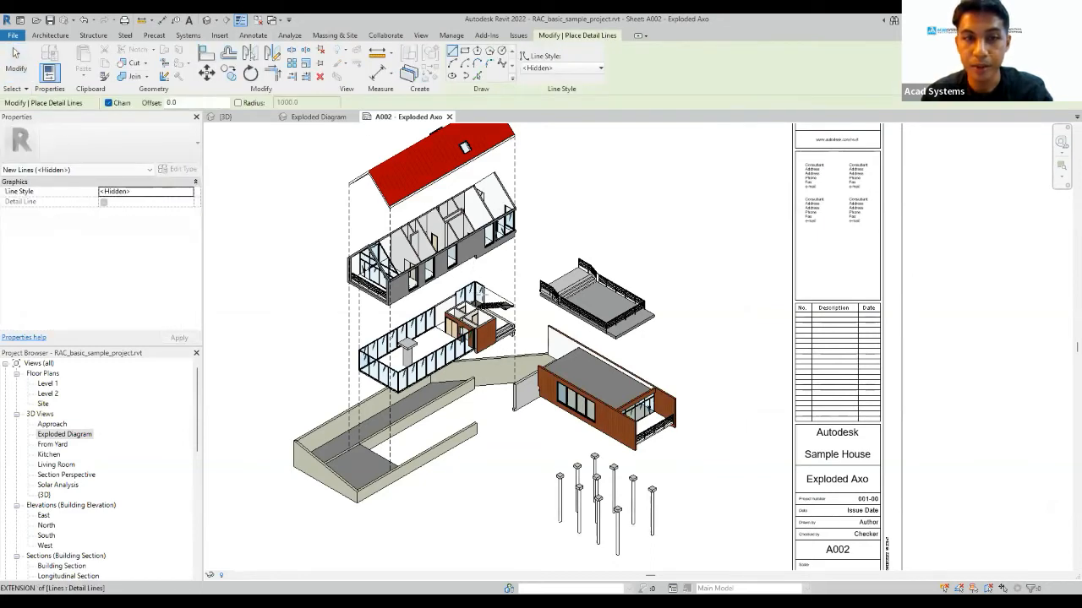
{"action": "scroll", "coordinate": [478, 261], "scroll_direction": "up", "scroll_amount": 2}
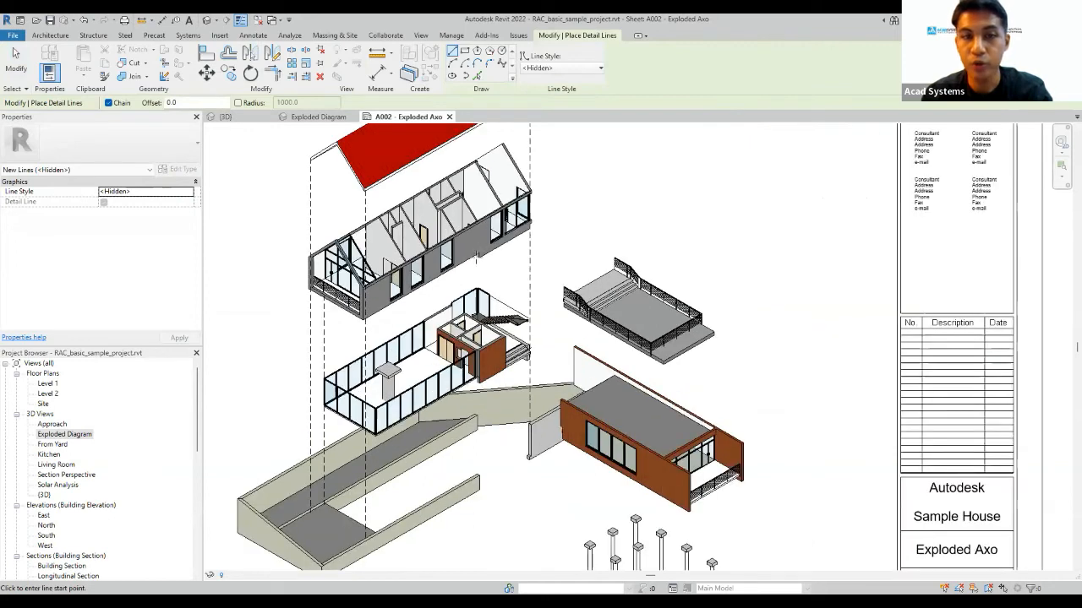
{"action": "scroll", "coordinate": [478, 260], "scroll_direction": "up", "scroll_amount": 1}
{"action": "scroll", "coordinate": [484, 279], "scroll_direction": "up", "scroll_amount": 1}
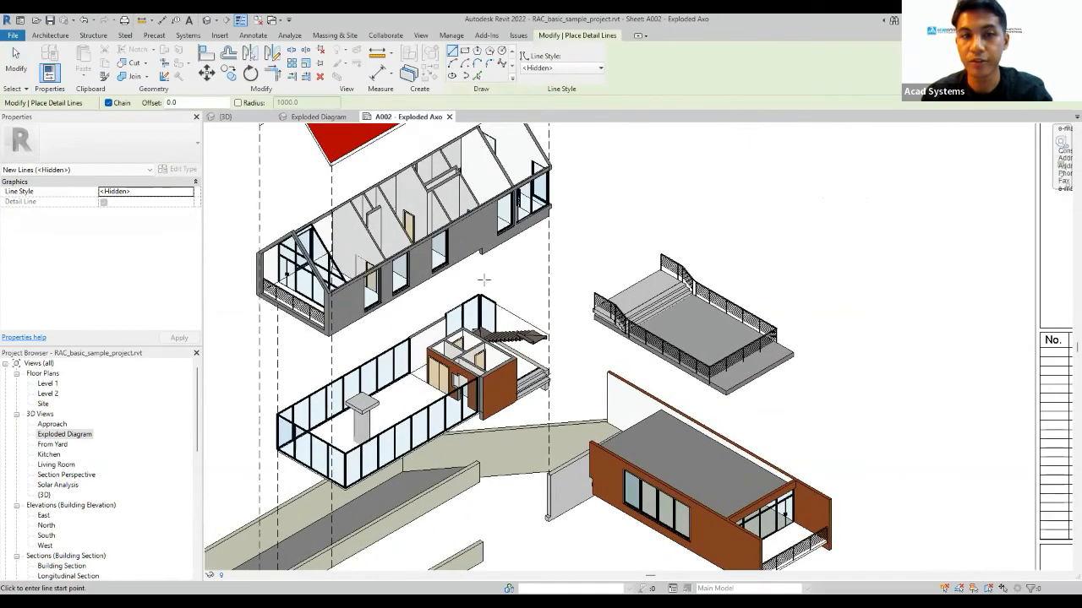
{"action": "scroll", "coordinate": [471, 191], "scroll_direction": "up", "scroll_amount": 1}
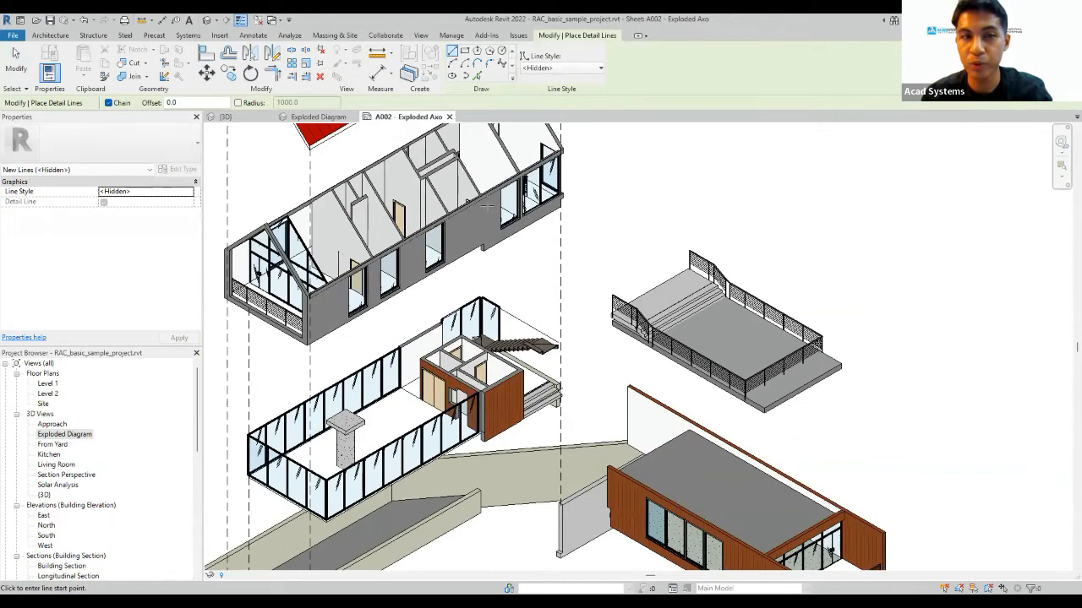
{"action": "scroll", "coordinate": [486, 204], "scroll_direction": "down", "scroll_amount": 2}
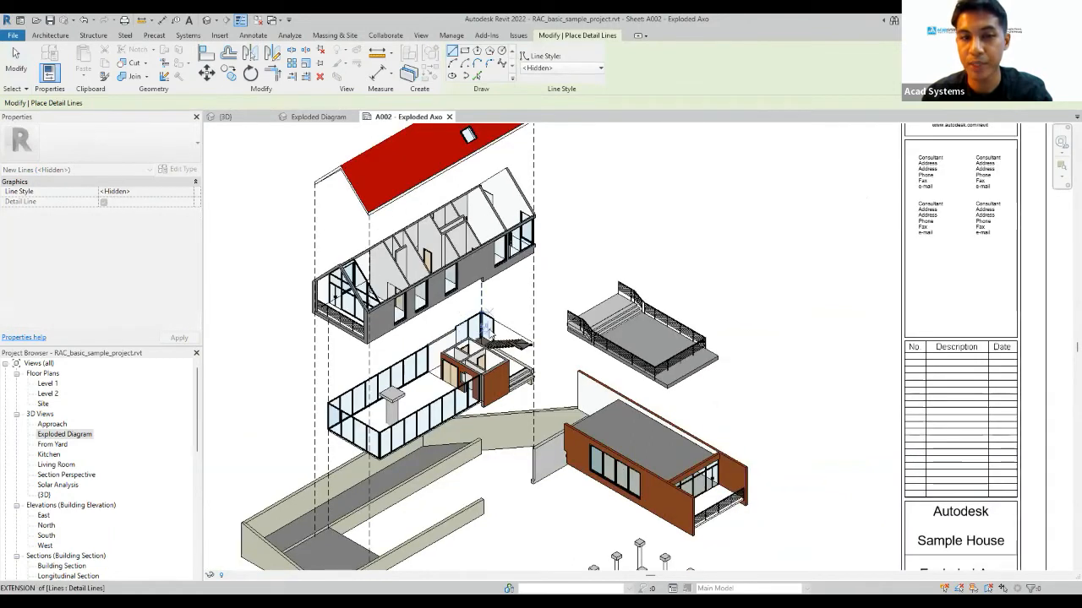
{"action": "left_click", "coordinate": [490, 281]}
{"action": "scroll", "coordinate": [490, 282], "scroll_direction": "down", "scroll_amount": 1}
{"action": "scroll", "coordinate": [454, 248], "scroll_direction": "down", "scroll_amount": 1}
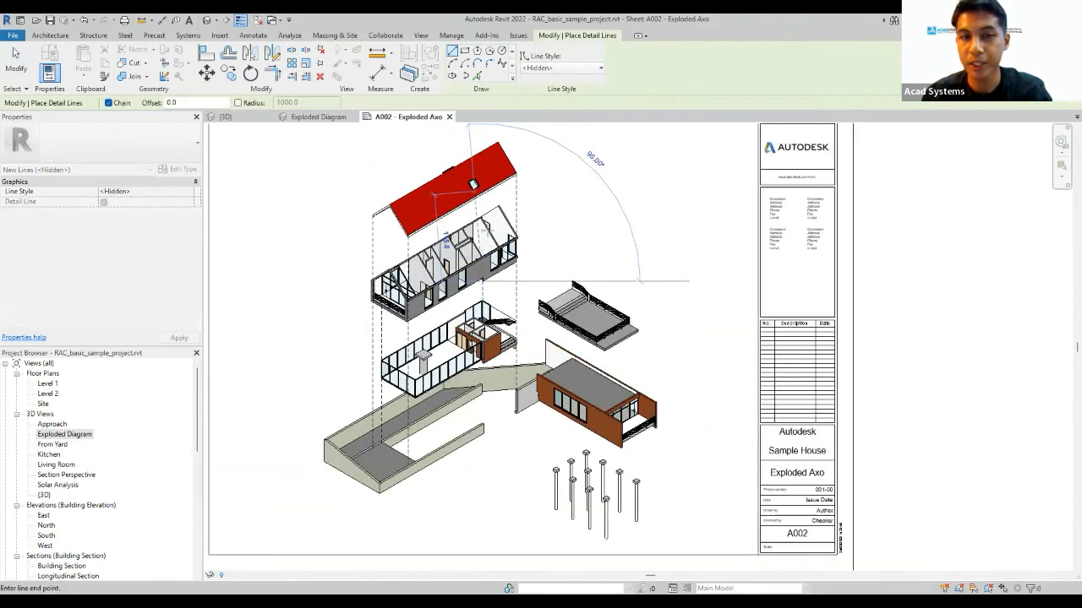
{"action": "scroll", "coordinate": [543, 255], "scroll_direction": "up", "scroll_amount": 1}
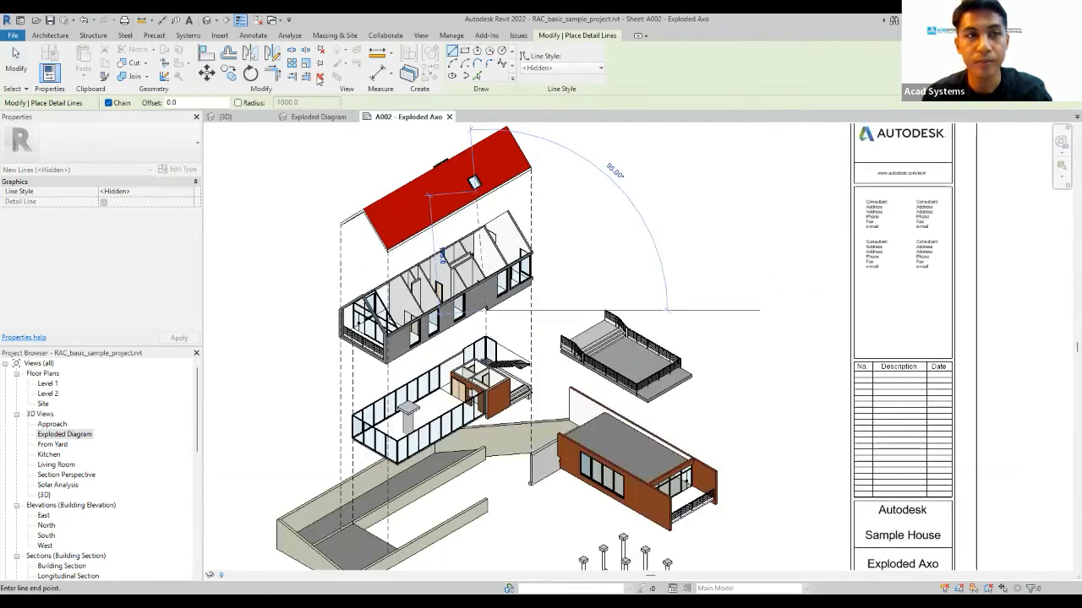
{"action": "key", "text": "Escape"}
{"action": "key", "text": "Escape"}
Draw an angled <Hidden> detail line about 98 mm long from the terrace's rear corner to the upper floor's right end.
{"action": "scroll", "coordinate": [568, 294], "scroll_direction": "down", "scroll_amount": 2}
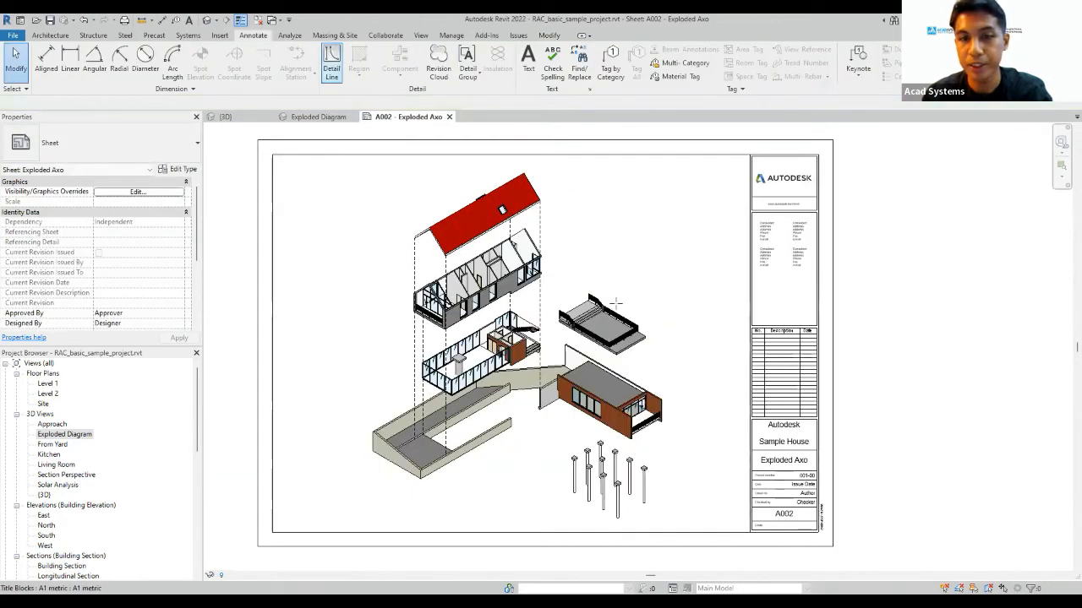
{"action": "key", "text": "d"}
{"action": "key", "text": "l"}
{"action": "scroll", "coordinate": [604, 302], "scroll_direction": "up", "scroll_amount": 4}
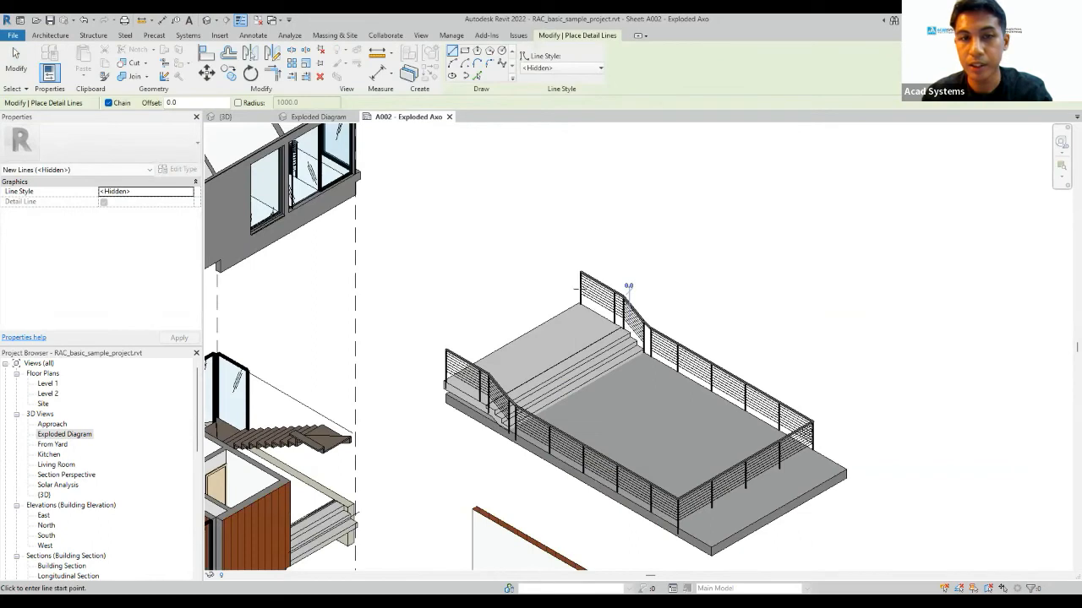
{"action": "scroll", "coordinate": [517, 282], "scroll_direction": "down", "scroll_amount": 1}
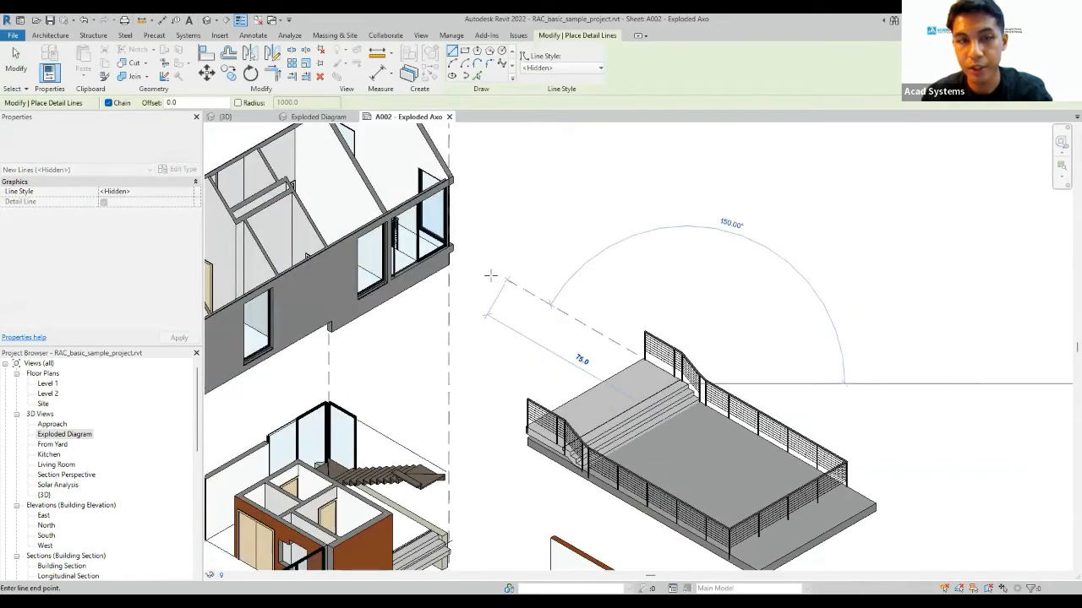
{"action": "left_click", "coordinate": [451, 256]}
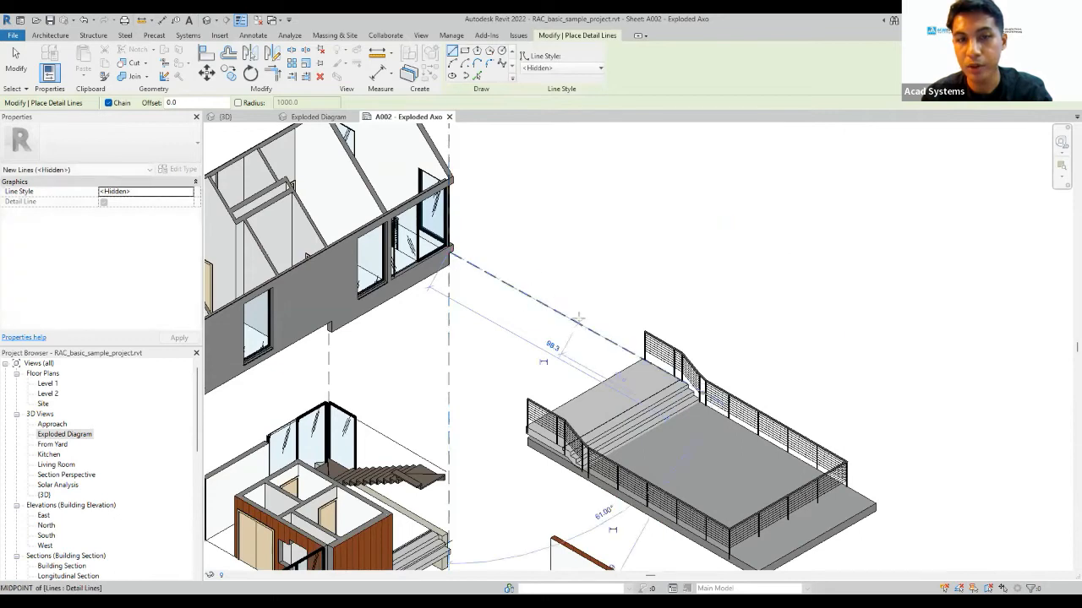
{"action": "scroll", "coordinate": [575, 325], "scroll_direction": "down", "scroll_amount": 2}
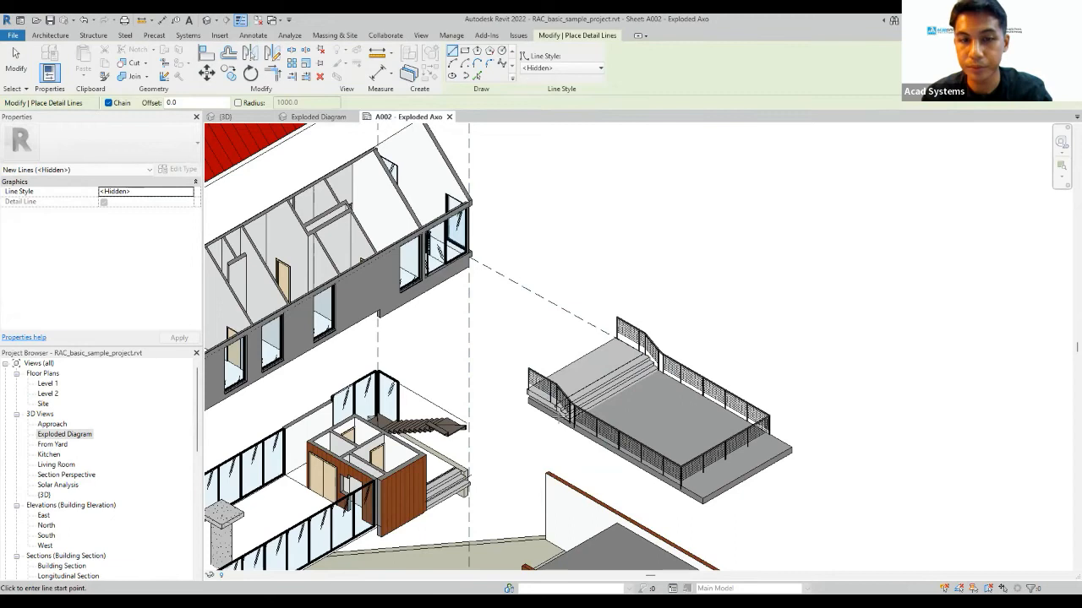
Draw an angled <Hidden> detail line about 95 mm long from the terrace's left corner to the notch under the upper floor.
{"action": "scroll", "coordinate": [548, 399], "scroll_direction": "up", "scroll_amount": 2}
{"action": "left_click", "coordinate": [545, 443]}
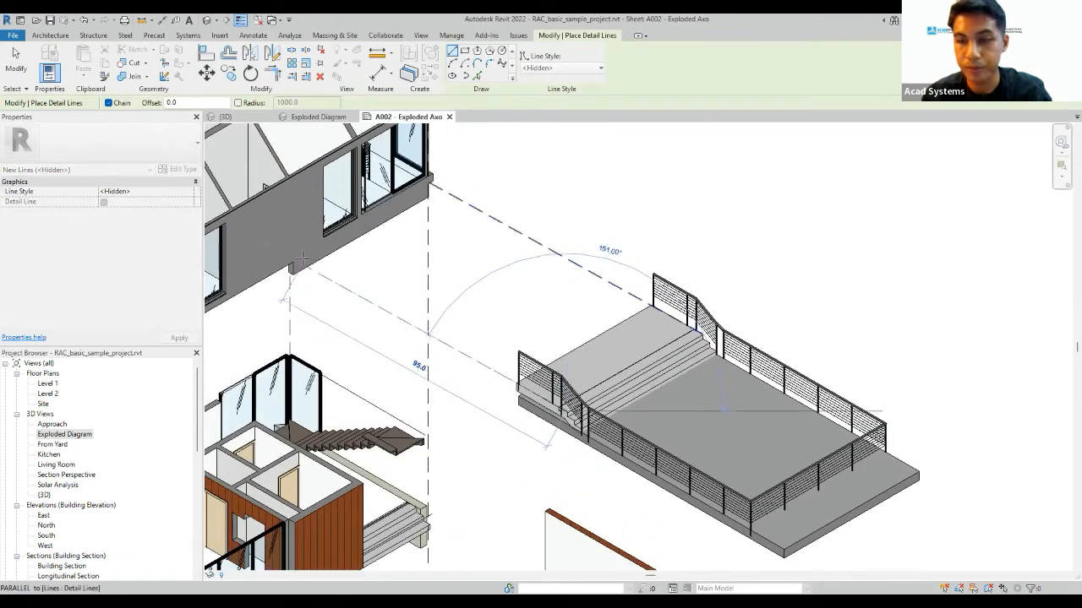
{"action": "scroll", "coordinate": [412, 254], "scroll_direction": "down", "scroll_amount": 2}
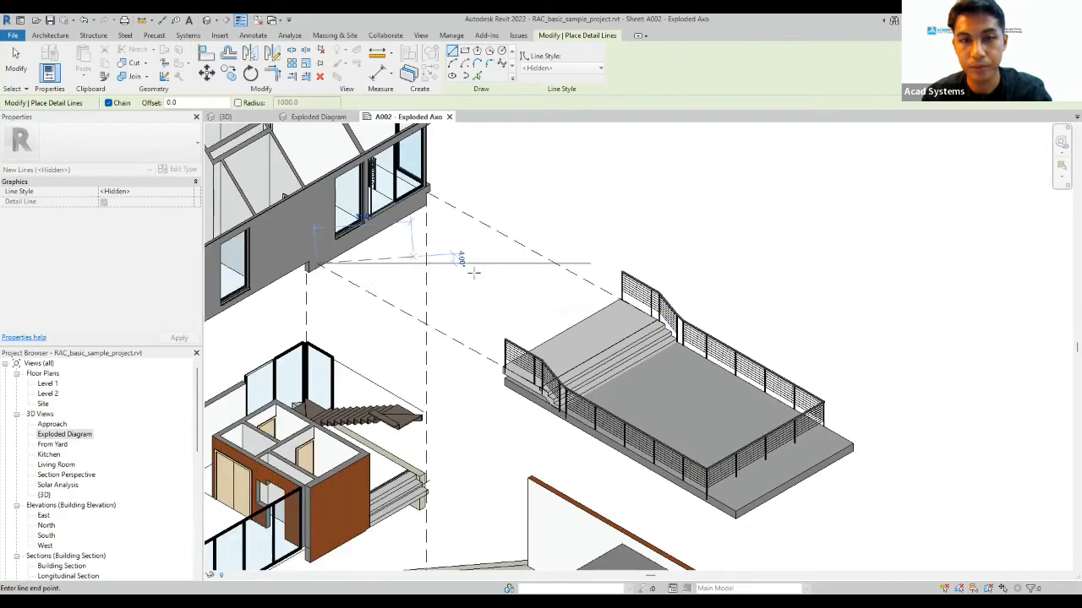
{"action": "key", "text": "Escape"}
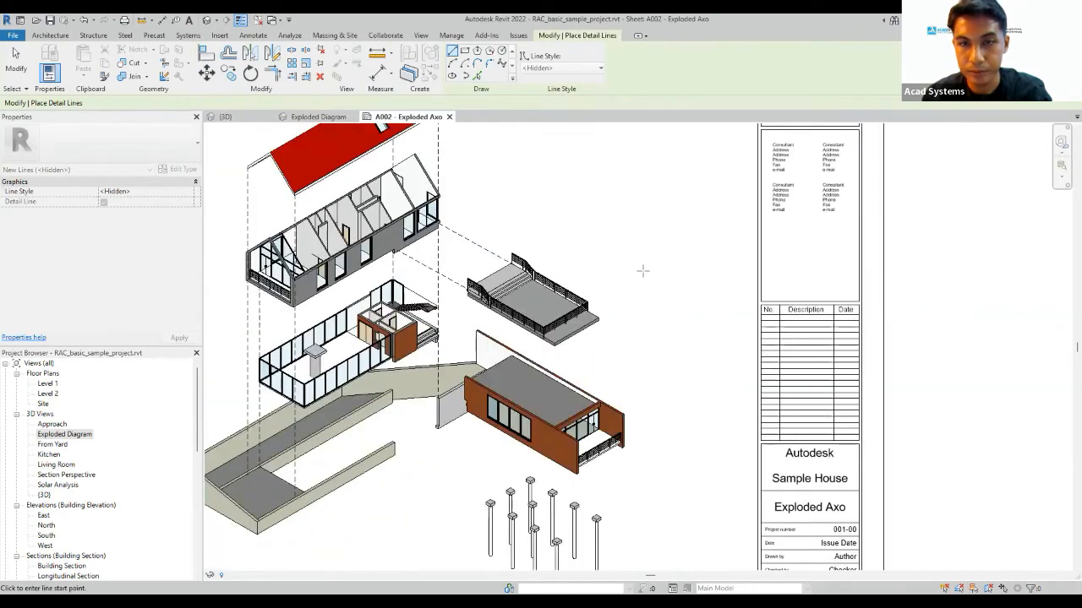
Draw vertical <Hidden> detail lines from the terrace slab's right and front corners down to the matching roof corners of the timber-clad block.
{"action": "scroll", "coordinate": [642, 270], "scroll_direction": "down", "scroll_amount": 1}
{"action": "scroll", "coordinate": [639, 267], "scroll_direction": "up", "scroll_amount": 1}
{"action": "scroll", "coordinate": [623, 393], "scroll_direction": "up", "scroll_amount": 1}
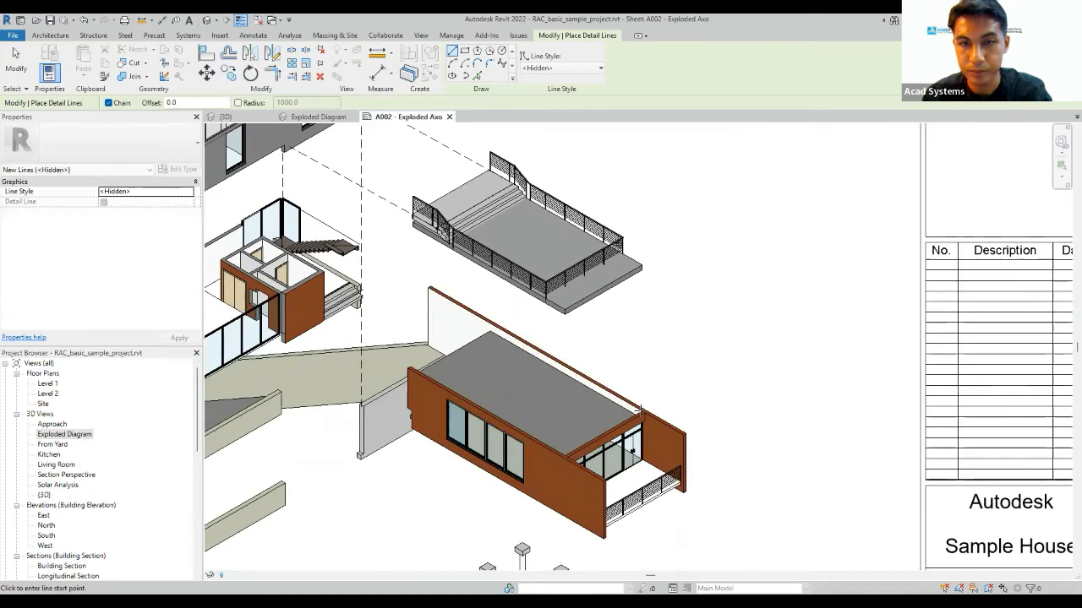
{"action": "left_click", "coordinate": [630, 409]}
{"action": "left_click", "coordinate": [567, 316]}
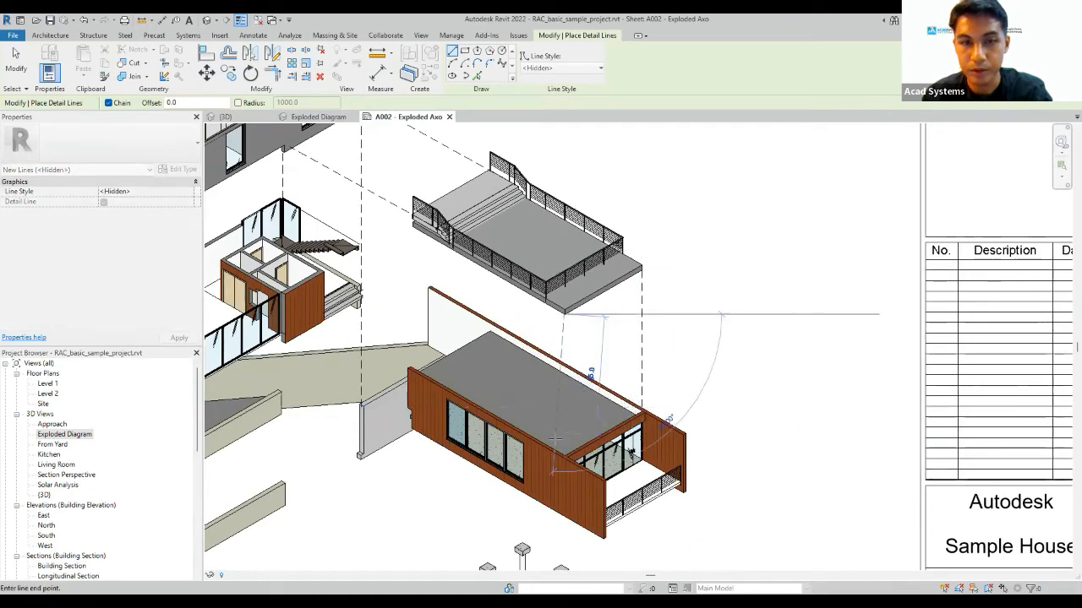
{"action": "key", "text": "Escape"}
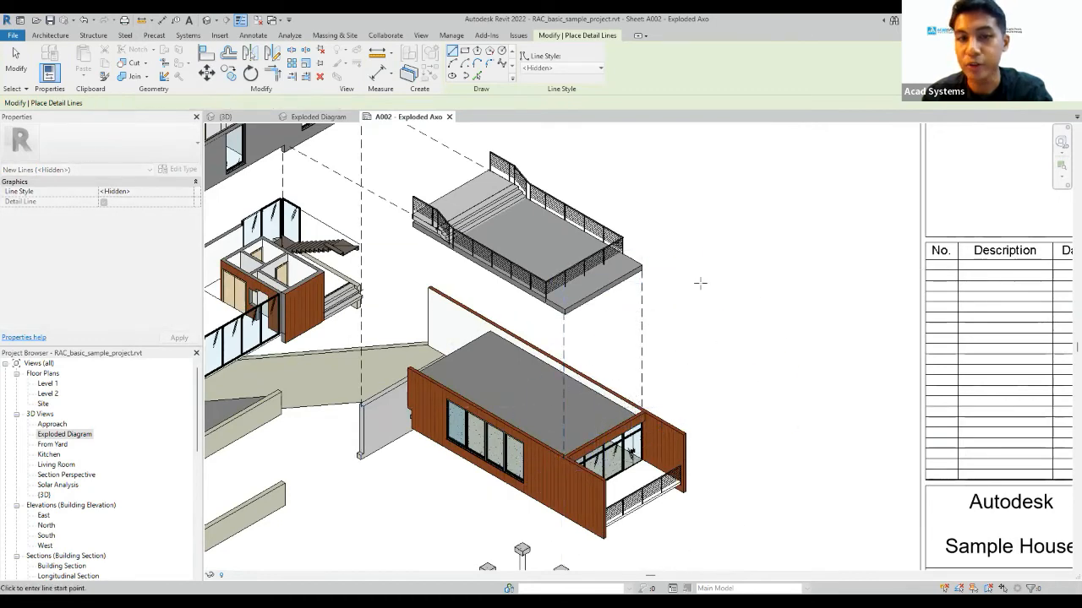
Draw a vertical <Hidden> detail line from the terrace's left corner down to the left end of the timber-clad wall.
{"action": "scroll", "coordinate": [698, 286], "scroll_direction": "down", "scroll_amount": 2}
{"action": "scroll", "coordinate": [693, 299], "scroll_direction": "down", "scroll_amount": 3}
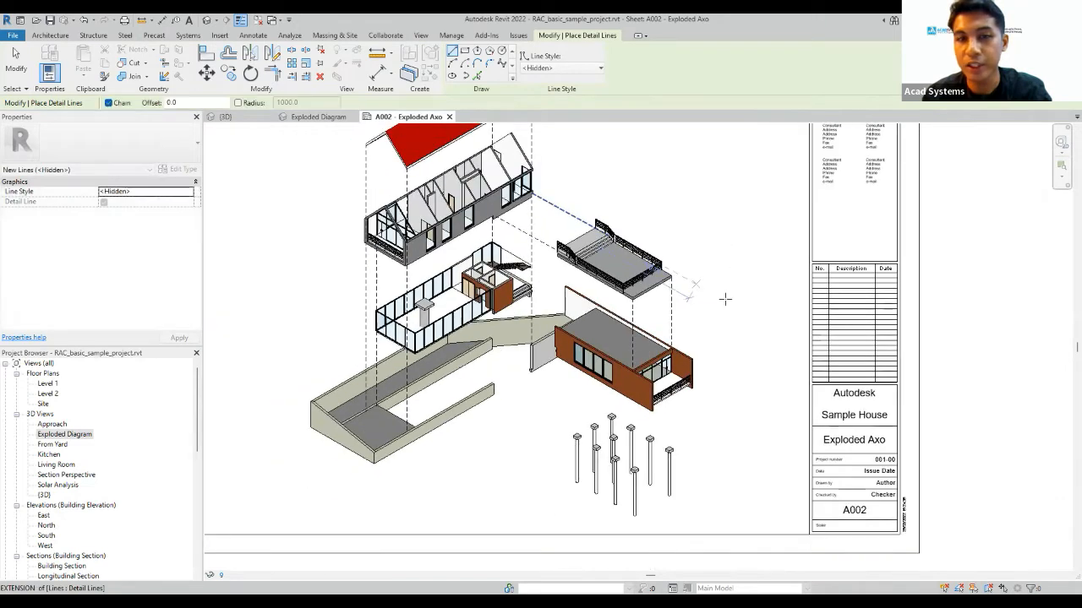
{"action": "scroll", "coordinate": [625, 262], "scroll_direction": "down", "scroll_amount": 1}
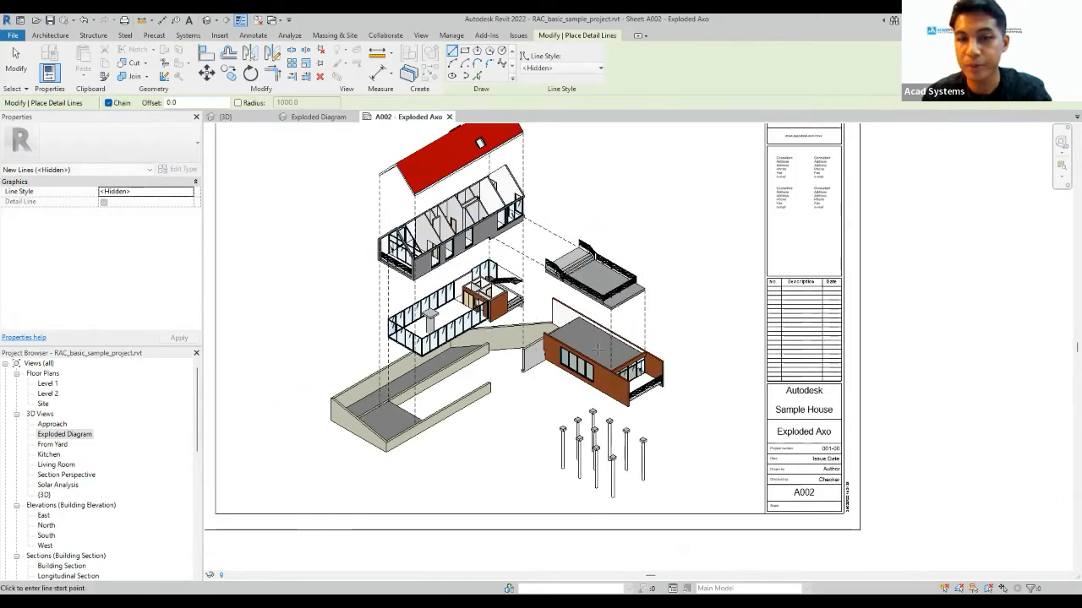
{"action": "scroll", "coordinate": [596, 357], "scroll_direction": "up", "scroll_amount": 2}
{"action": "scroll", "coordinate": [597, 356], "scroll_direction": "down", "scroll_amount": 1}
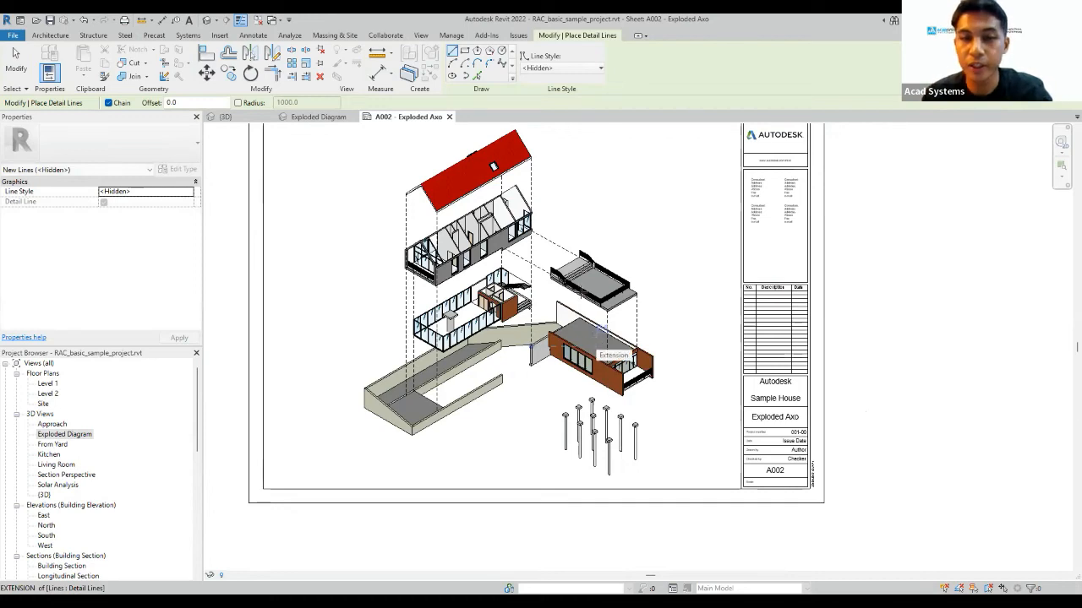
{"action": "scroll", "coordinate": [568, 335], "scroll_direction": "up", "scroll_amount": 2}
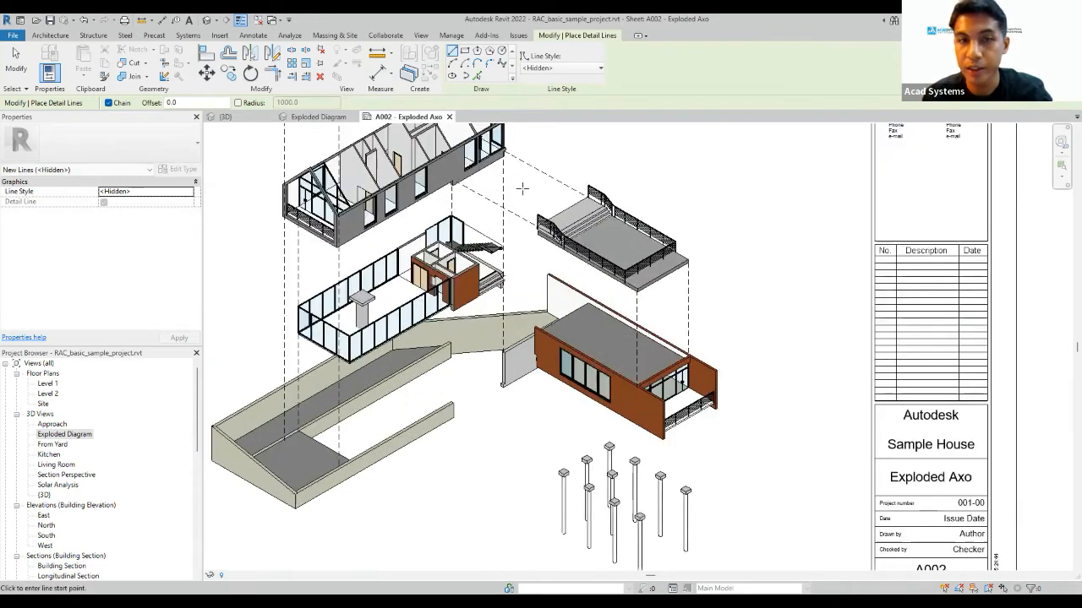
{"action": "scroll", "coordinate": [522, 188], "scroll_direction": "up", "scroll_amount": 3}
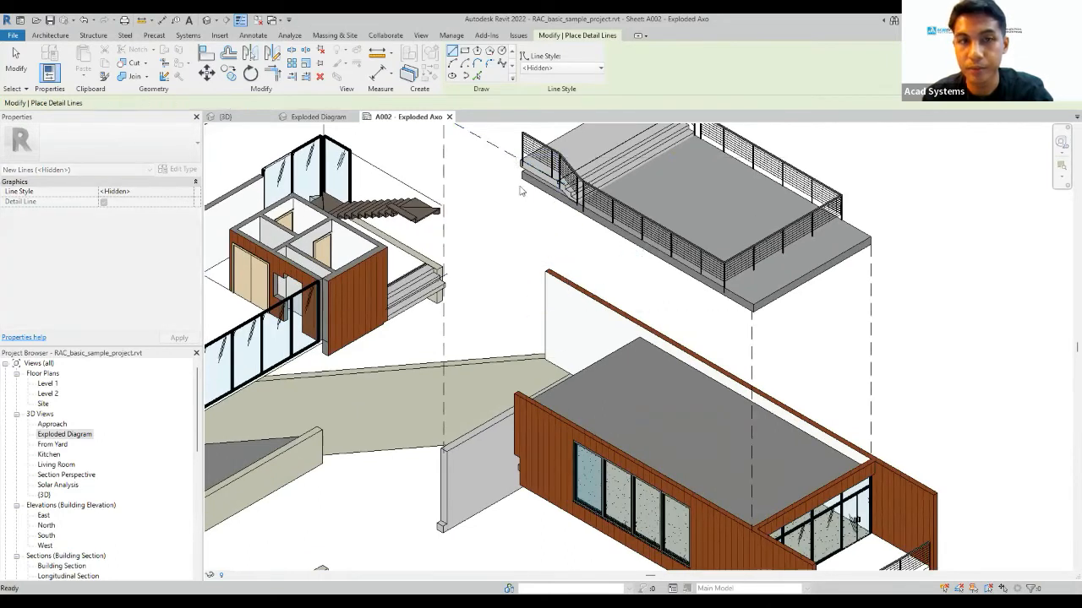
{"action": "key", "text": "Escape"}
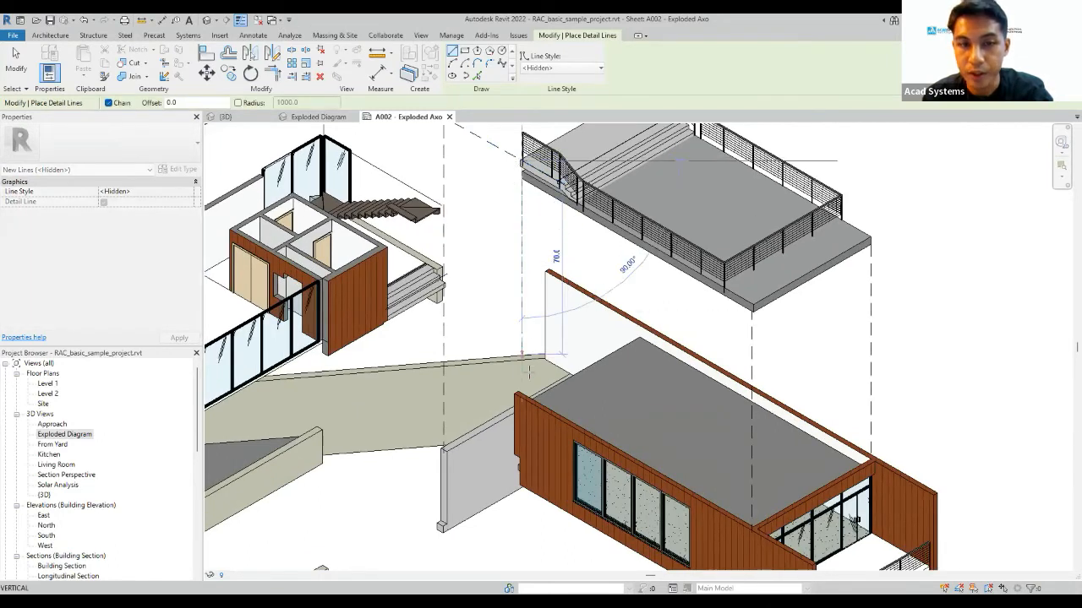
Draw a vertical <Hidden> detail line from the rightmost pile cap up to the underside of the balcony.
{"action": "scroll", "coordinate": [498, 214], "scroll_direction": "down", "scroll_amount": 2}
{"action": "scroll", "coordinate": [498, 214], "scroll_direction": "down", "scroll_amount": 4}
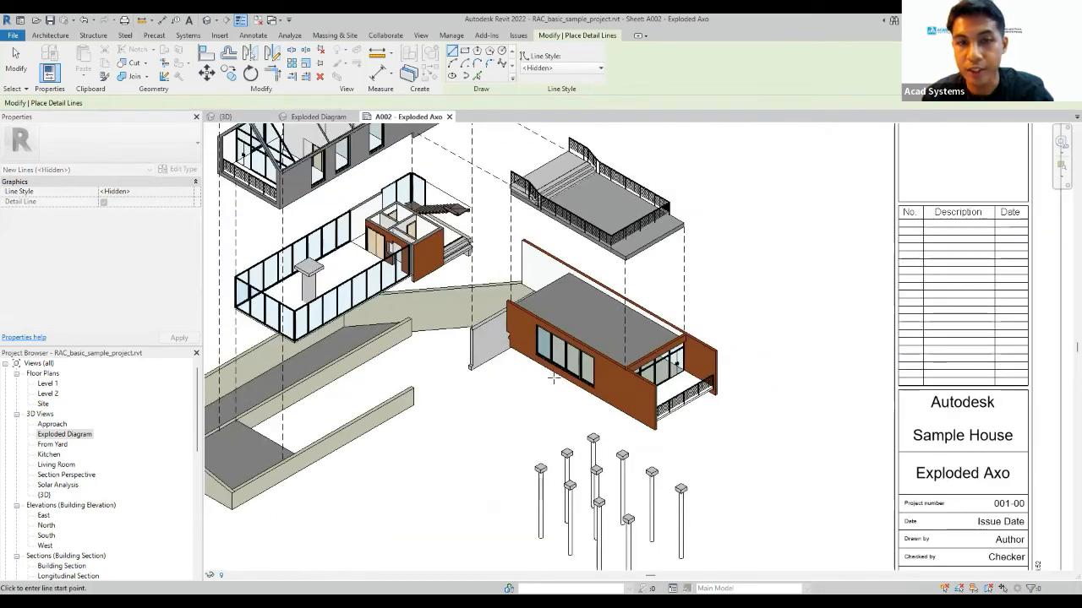
{"action": "scroll", "coordinate": [623, 313], "scroll_direction": "up", "scroll_amount": 2}
{"action": "scroll", "coordinate": [623, 313], "scroll_direction": "up", "scroll_amount": 3}
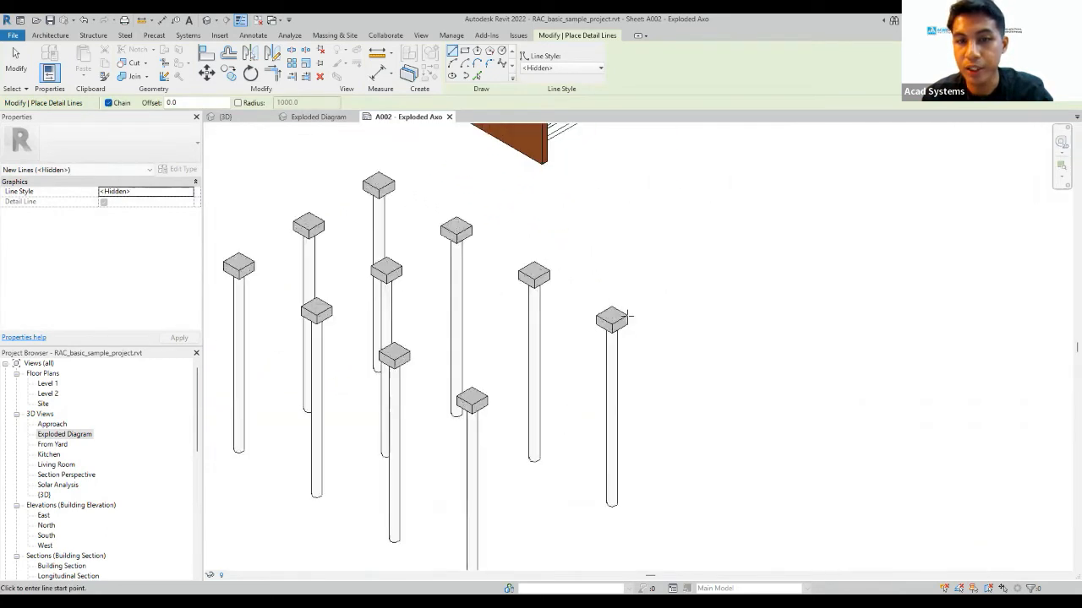
{"action": "left_click", "coordinate": [625, 313]}
{"action": "scroll", "coordinate": [626, 315], "scroll_direction": "down", "scroll_amount": 1}
{"action": "left_click", "coordinate": [626, 171]}
{"action": "key", "text": "Escape"}
Draw a vertical <Hidden> detail line from the second pile cap from the right up to the timber-clad wall's lower front corner.
{"action": "scroll", "coordinate": [521, 242], "scroll_direction": "up", "scroll_amount": 3}
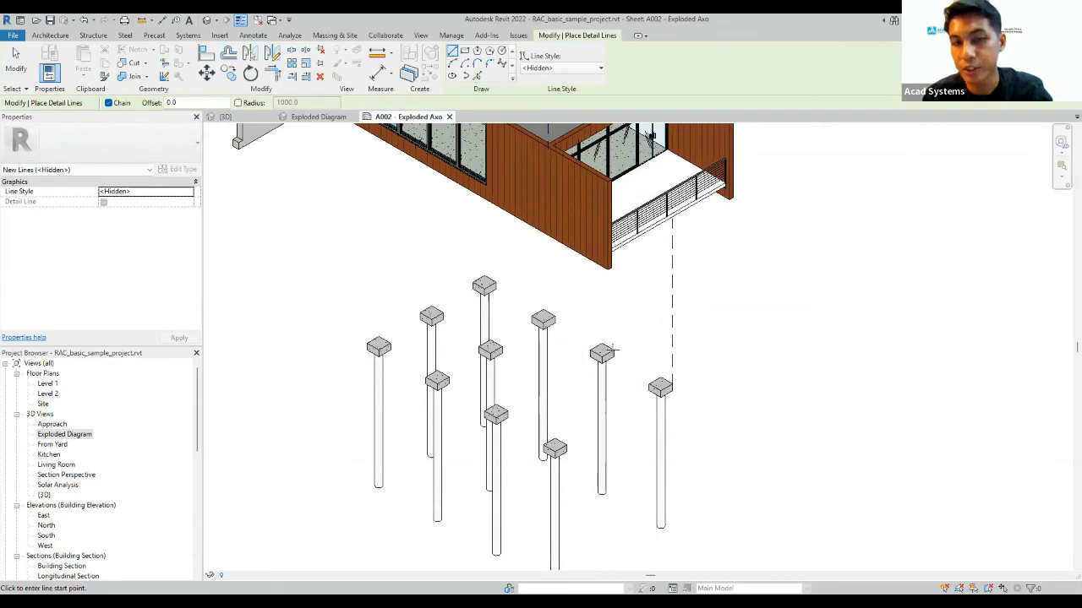
{"action": "left_click", "coordinate": [611, 347]}
{"action": "left_click", "coordinate": [611, 270]}
{"action": "key", "text": "Escape"}
{"action": "key", "text": "Escape"}
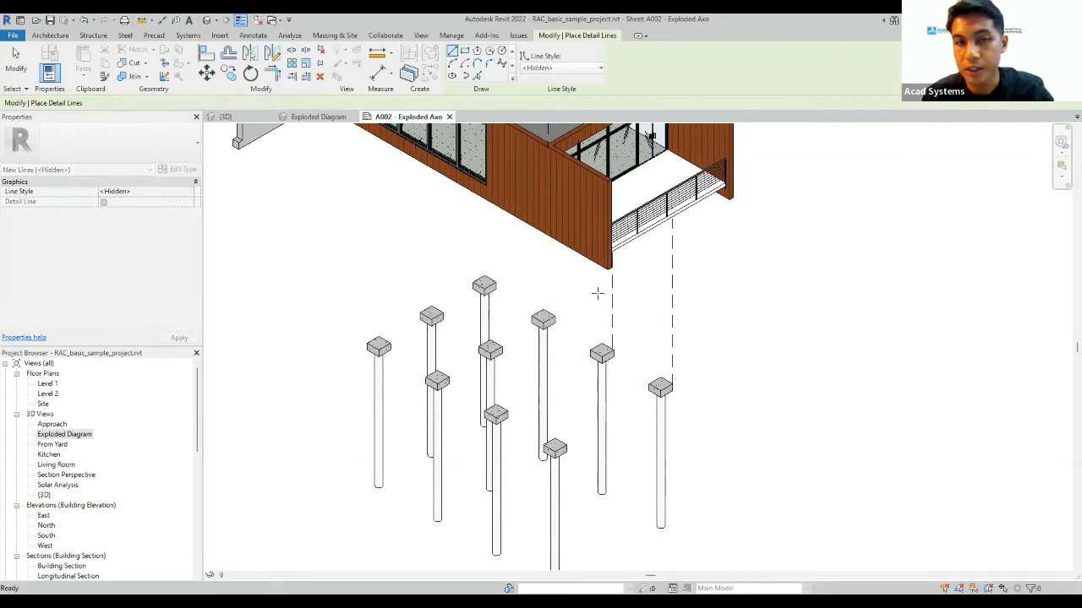
Draw vertical <Hidden> detail lines from the next two rear-row pile caps up to the bottom edge of the timber-clad wall.
{"action": "left_click", "coordinate": [550, 317]}
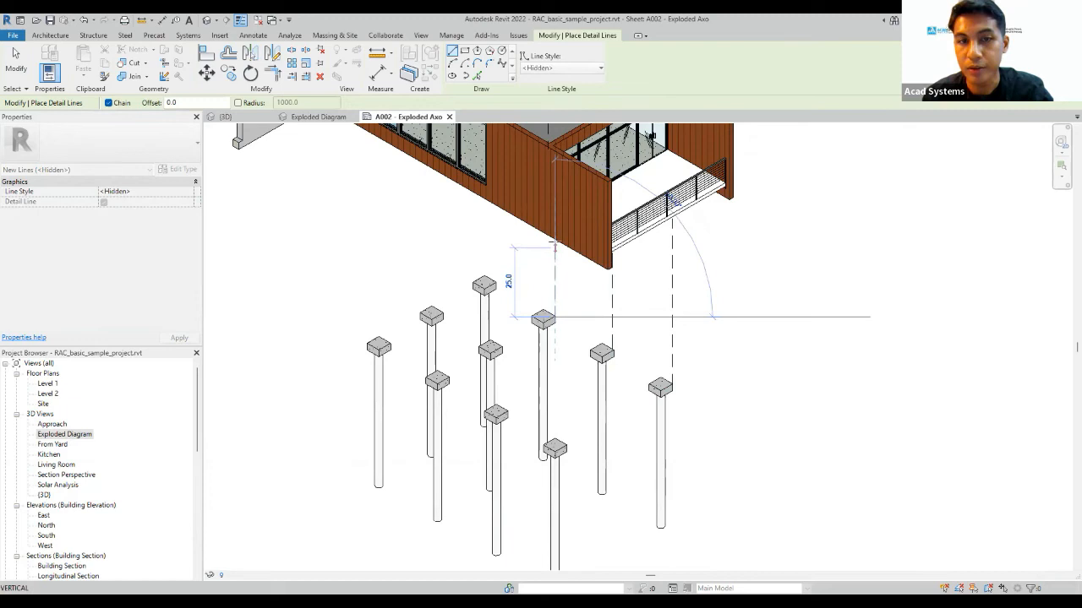
{"action": "left_click", "coordinate": [555, 240]}
{"action": "key", "text": "Escape"}
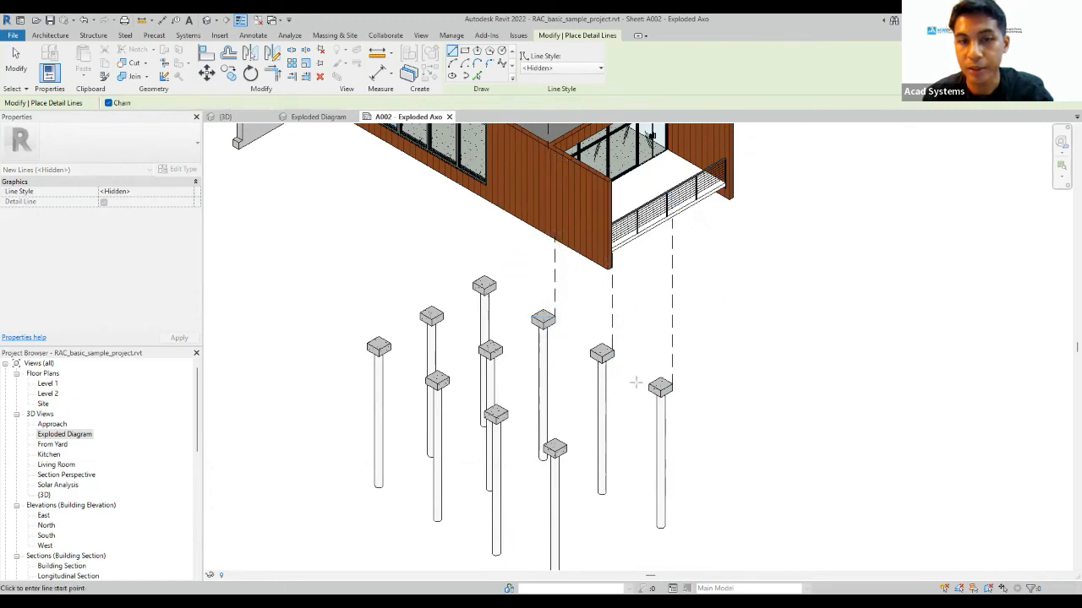
{"action": "left_click", "coordinate": [494, 282]}
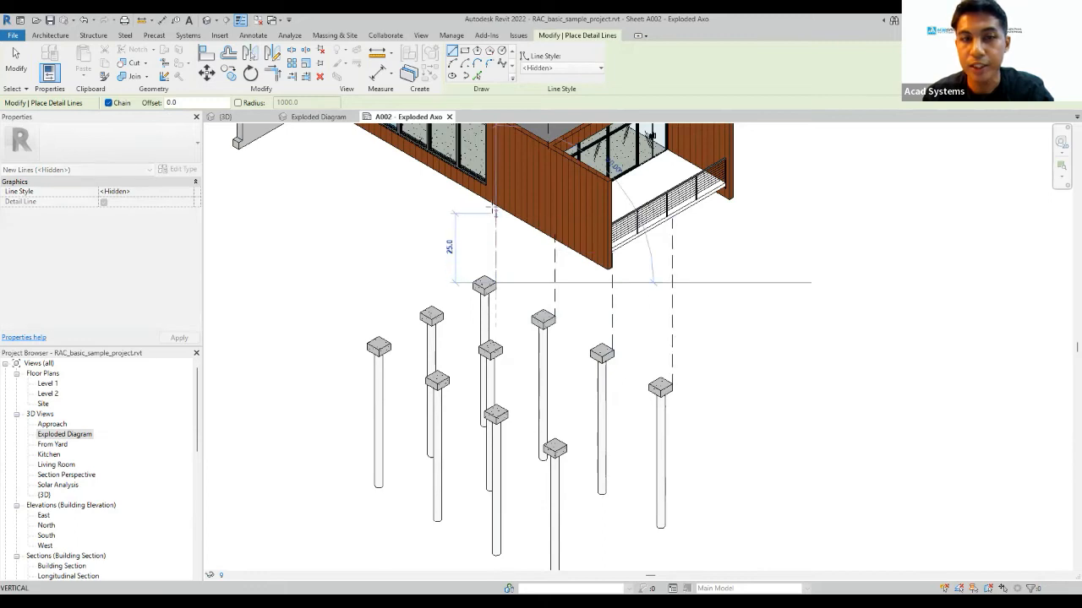
{"action": "left_click", "coordinate": [494, 205]}
{"action": "key", "text": "Escape"}
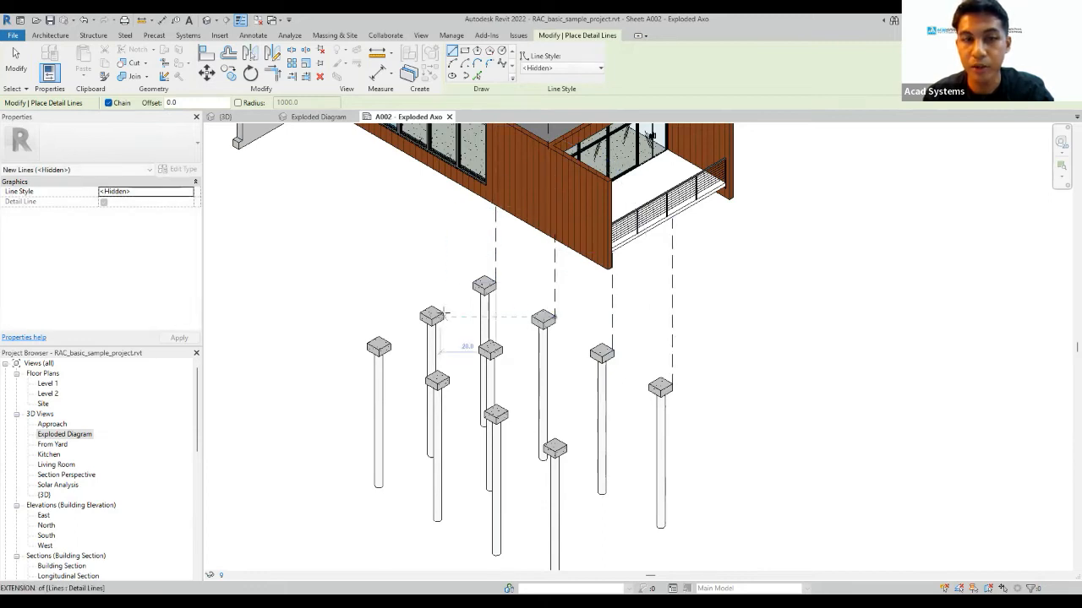
Draw vertical <Hidden> detail lines about 50 mm and 75 mm long from the two leftmost pile caps up to the timber-clad wall's bottom edge.
{"action": "left_click", "coordinate": [439, 315]}
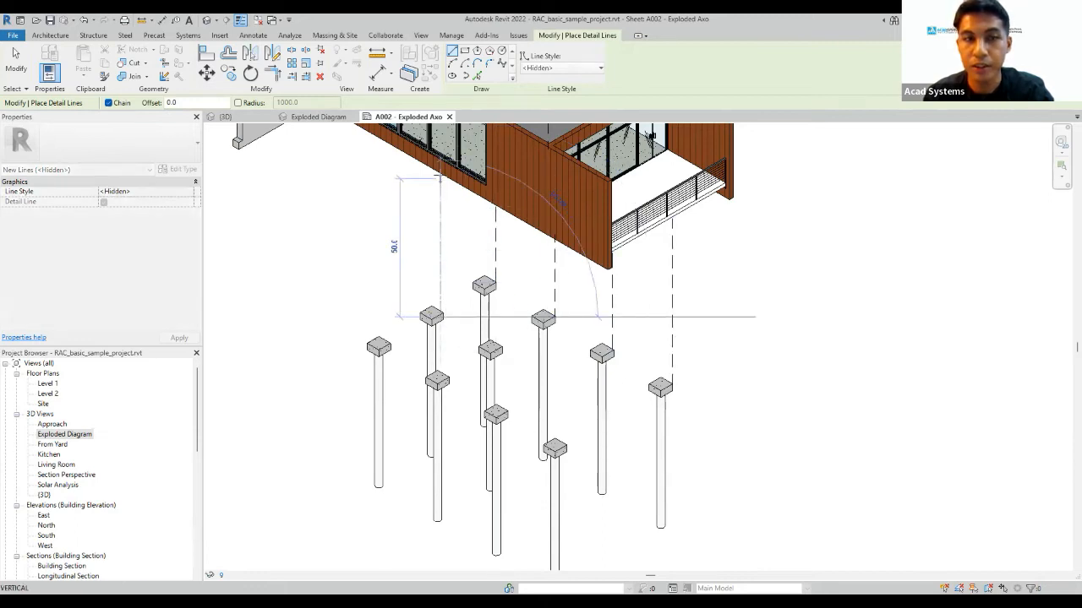
{"action": "left_click", "coordinate": [439, 175]}
{"action": "key", "text": "Escape"}
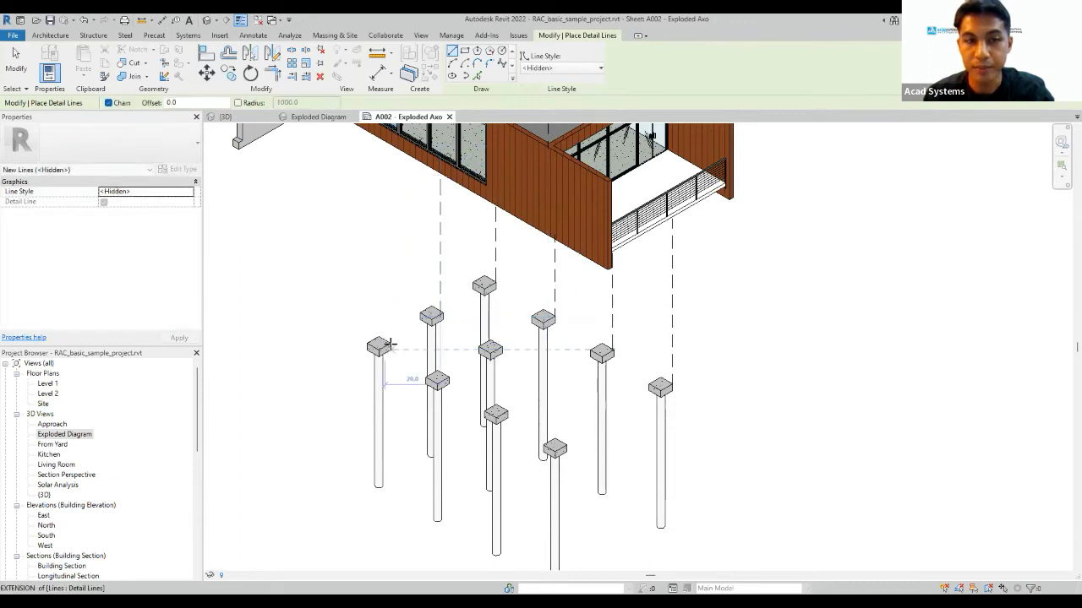
{"action": "left_click", "coordinate": [379, 346]}
{"action": "scroll", "coordinate": [387, 253], "scroll_direction": "down", "scroll_amount": 3}
{"action": "scroll", "coordinate": [387, 218], "scroll_direction": "up", "scroll_amount": 2}
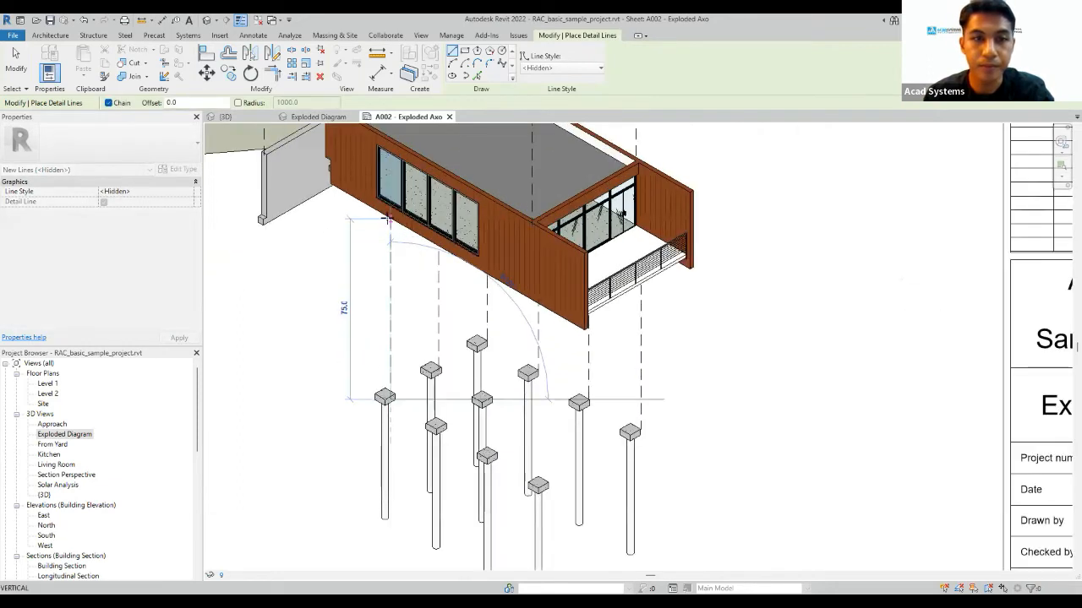
{"action": "left_click", "coordinate": [387, 220]}
{"action": "key", "text": "Escape"}
{"action": "scroll", "coordinate": [514, 305], "scroll_direction": "down", "scroll_amount": 6}
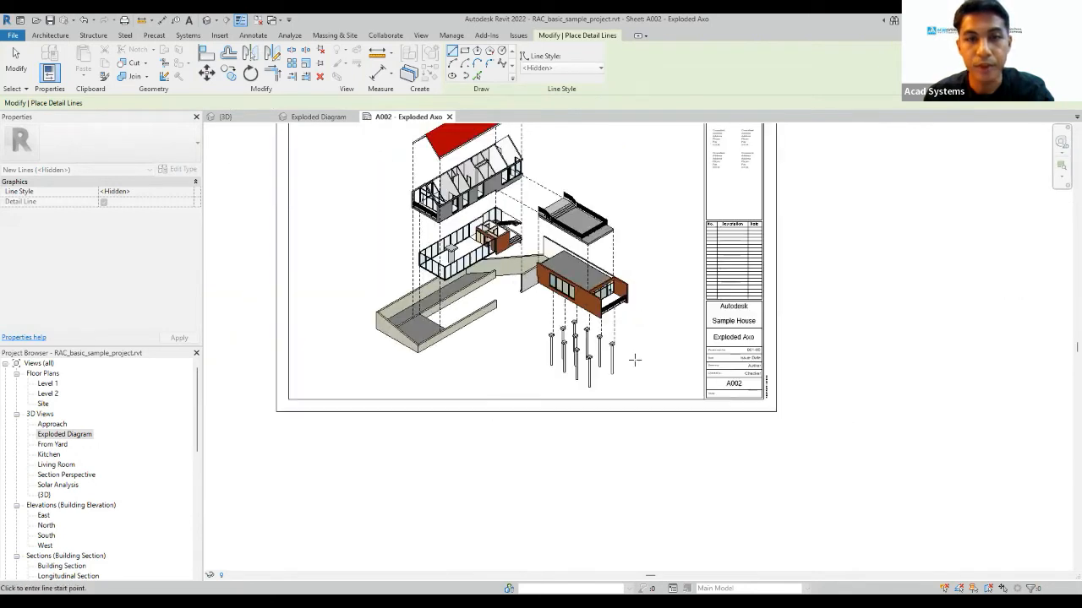
{"action": "key", "text": "Escape"}
Review the Exploded Axo sheet and compare it with the Axonometric Exploded Diagram slide in PowerPoint.
{"action": "scroll", "coordinate": [577, 374], "scroll_direction": "up", "scroll_amount": 4}
{"action": "scroll", "coordinate": [577, 374], "scroll_direction": "up", "scroll_amount": 1}
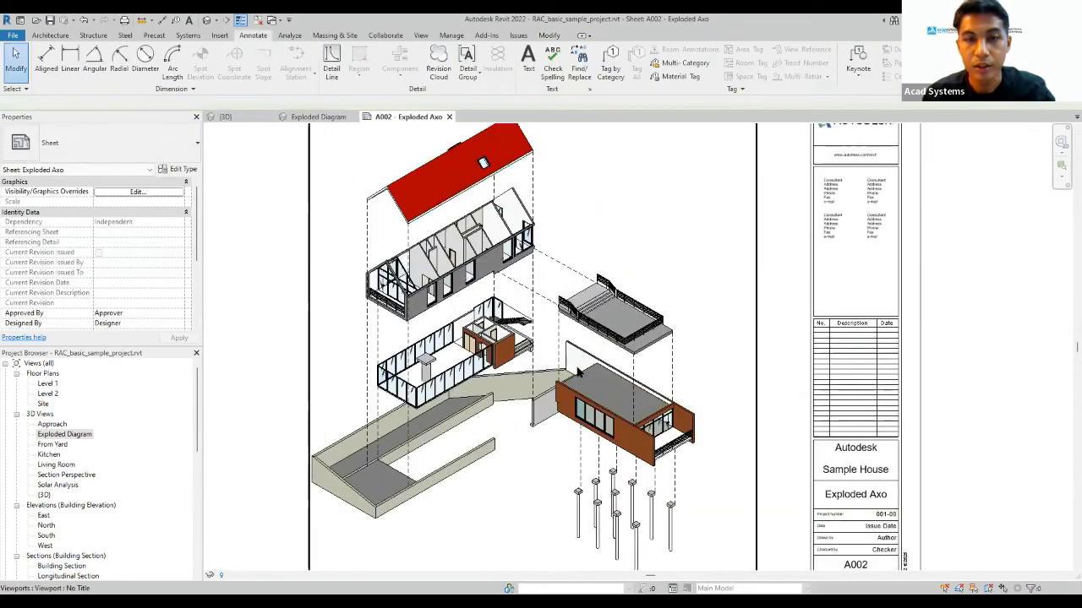
{"action": "scroll", "coordinate": [577, 374], "scroll_direction": "down", "scroll_amount": 1}
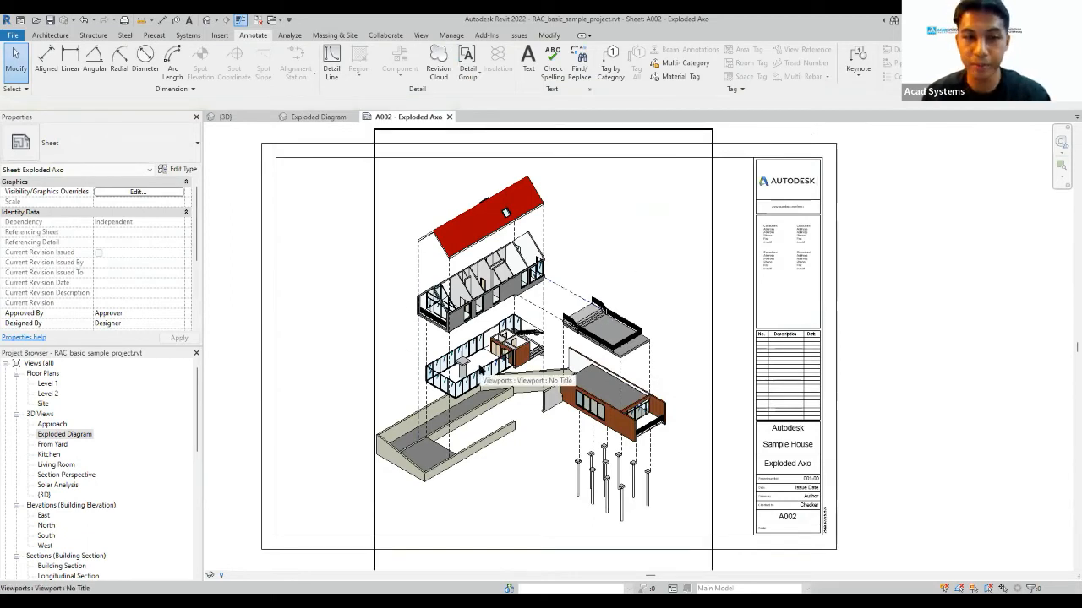
{"action": "scroll", "coordinate": [493, 347], "scroll_direction": "down", "scroll_amount": 1}
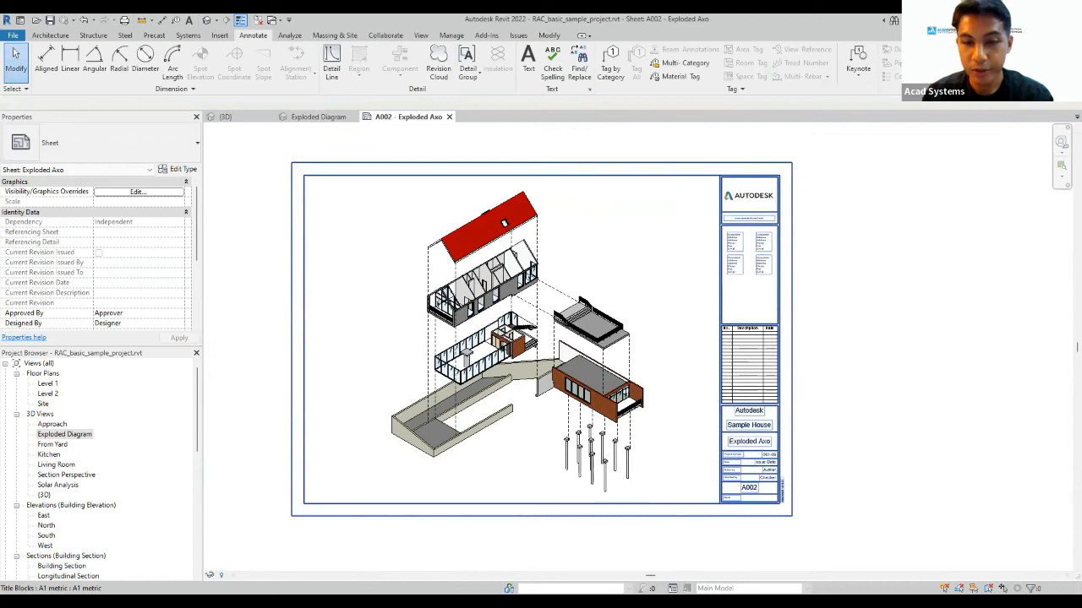
{"action": "key", "text": "alt+Tab"}
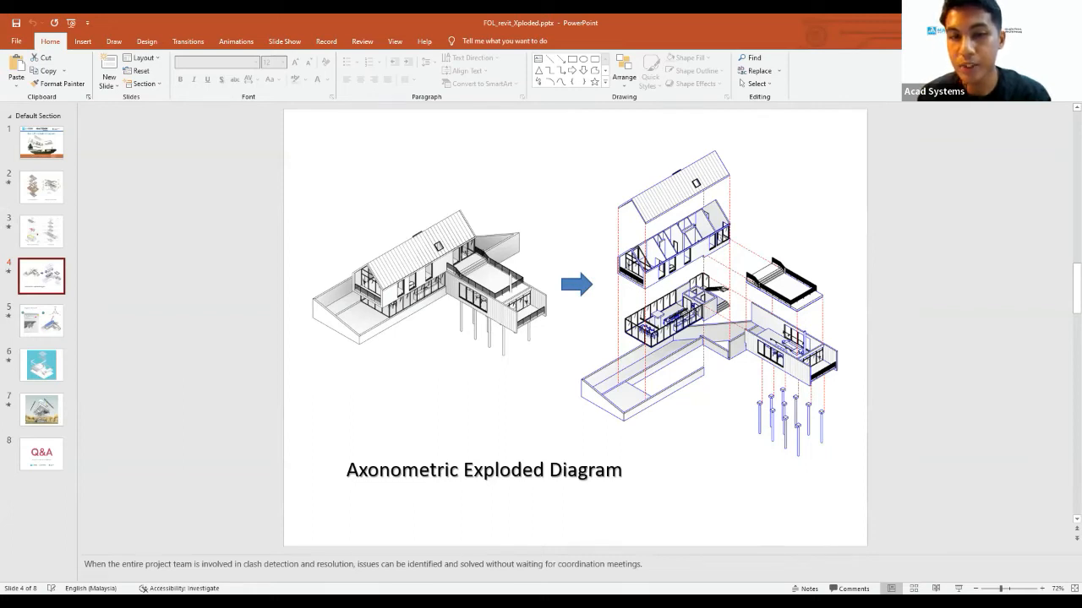
{"action": "key", "text": "alt+Tab"}
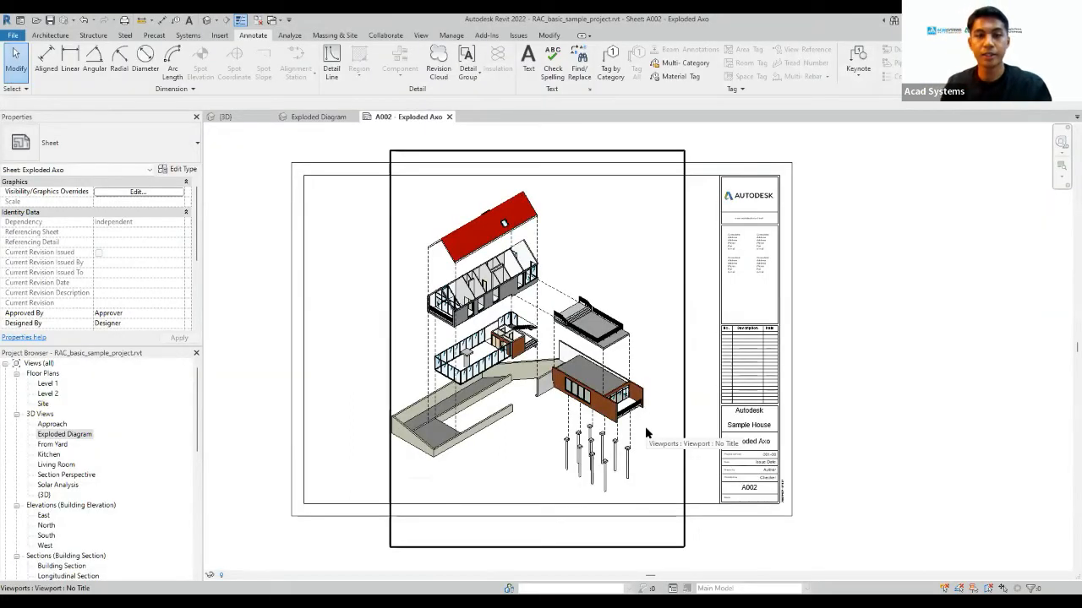
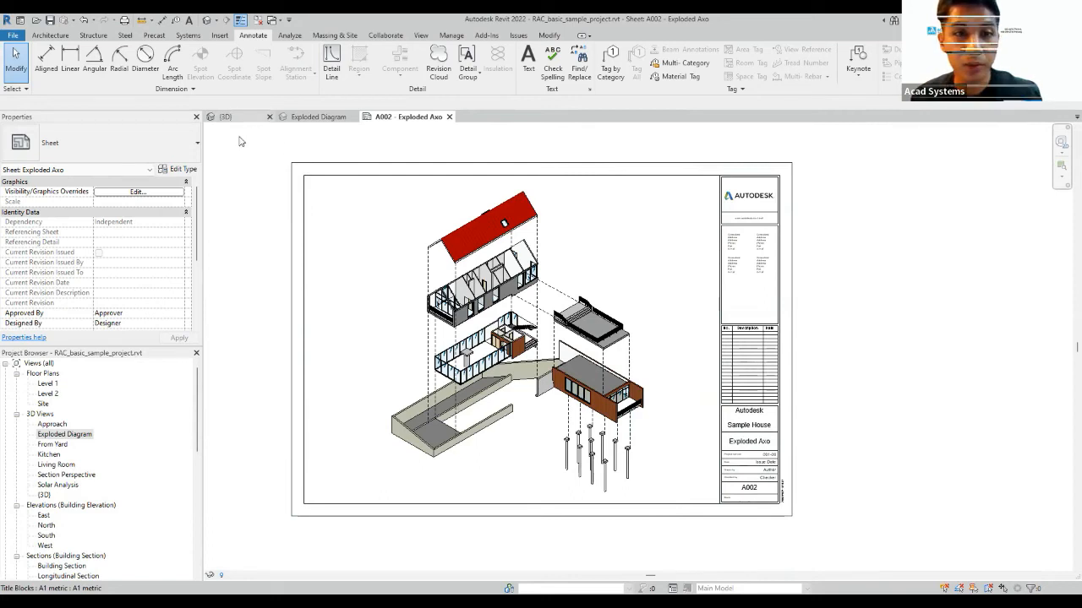
Switch to the Exploded Diagram 3D view and close the {3D} view.
{"action": "left_click", "coordinate": [306, 119]}
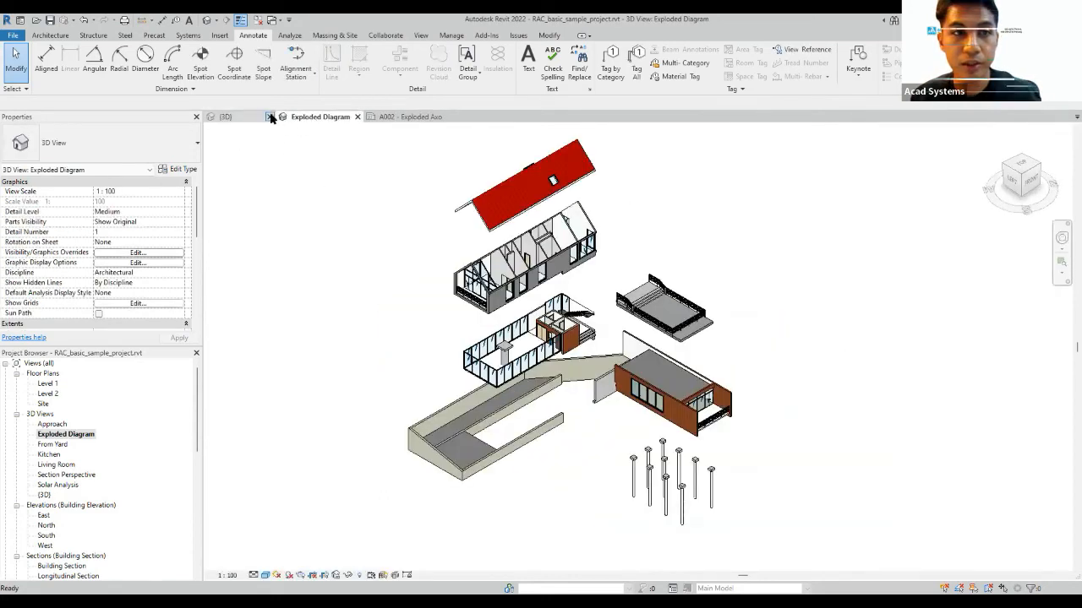
{"action": "left_click", "coordinate": [271, 116]}
Set the visual style of the Exploded Diagram view to Hidden Line.
{"action": "scroll", "coordinate": [469, 194], "scroll_direction": "down", "scroll_amount": 2}
{"action": "scroll", "coordinate": [507, 246], "scroll_direction": "up", "scroll_amount": 3}
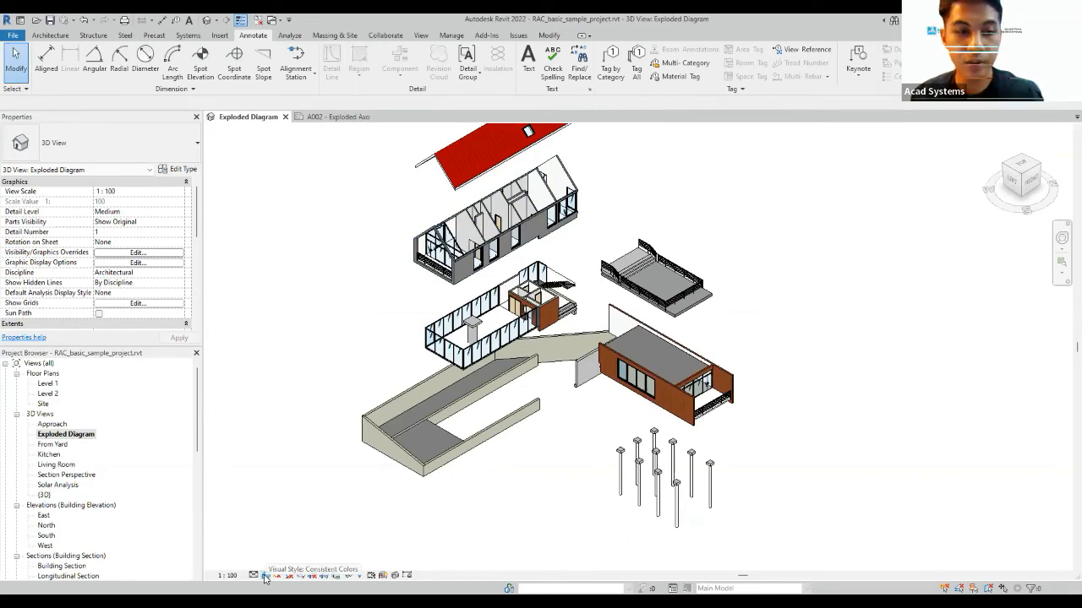
{"action": "left_click", "coordinate": [264, 576]}
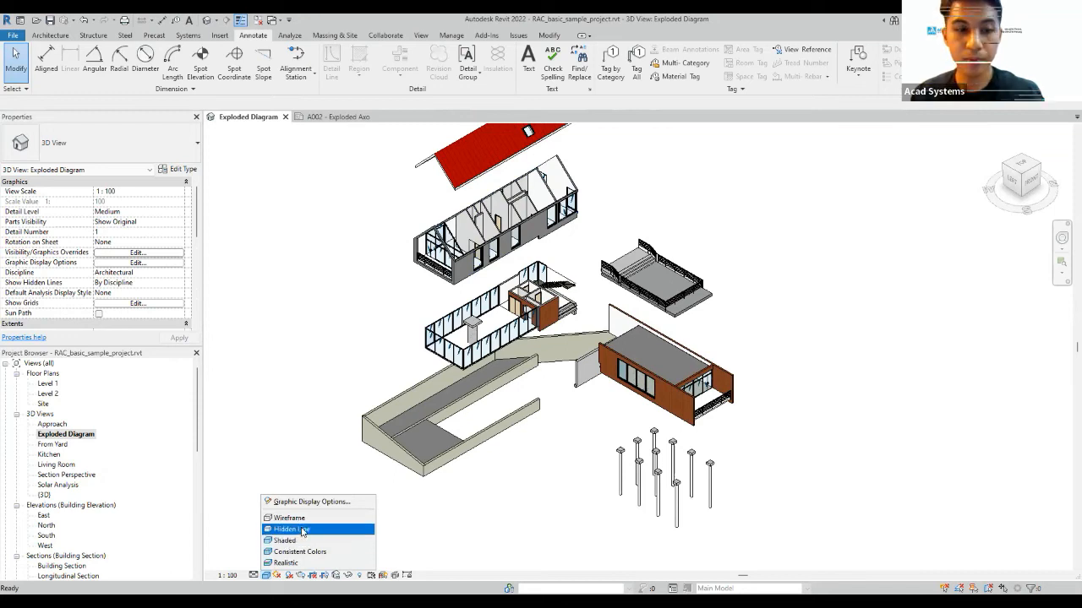
{"action": "left_click", "coordinate": [302, 530]}
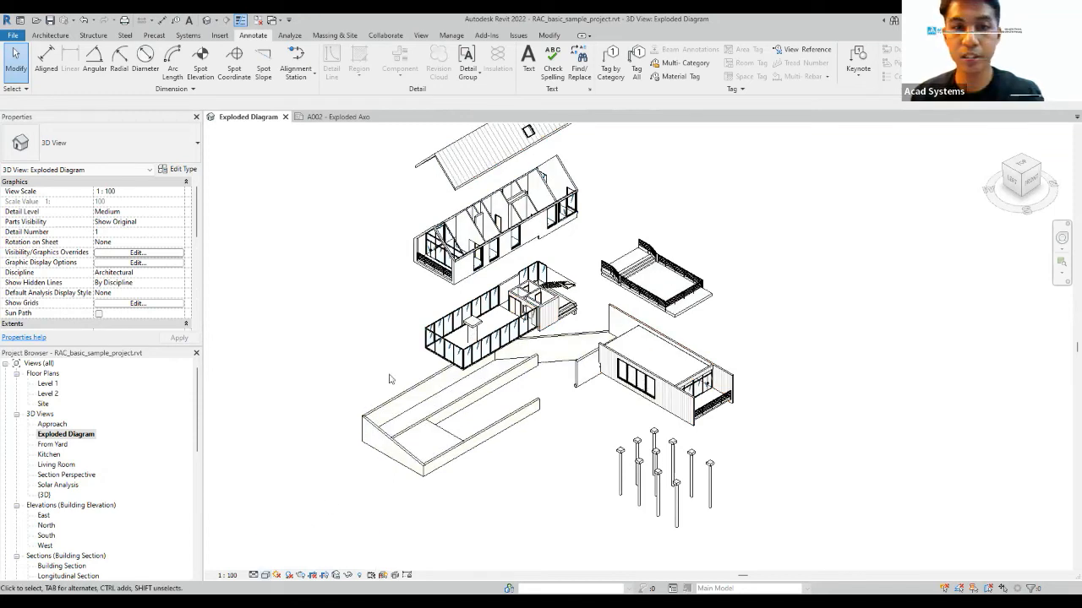
{"action": "middle_click_drag", "start_coordinate": [379, 284], "coordinate": [394, 347], "text": "shift"}
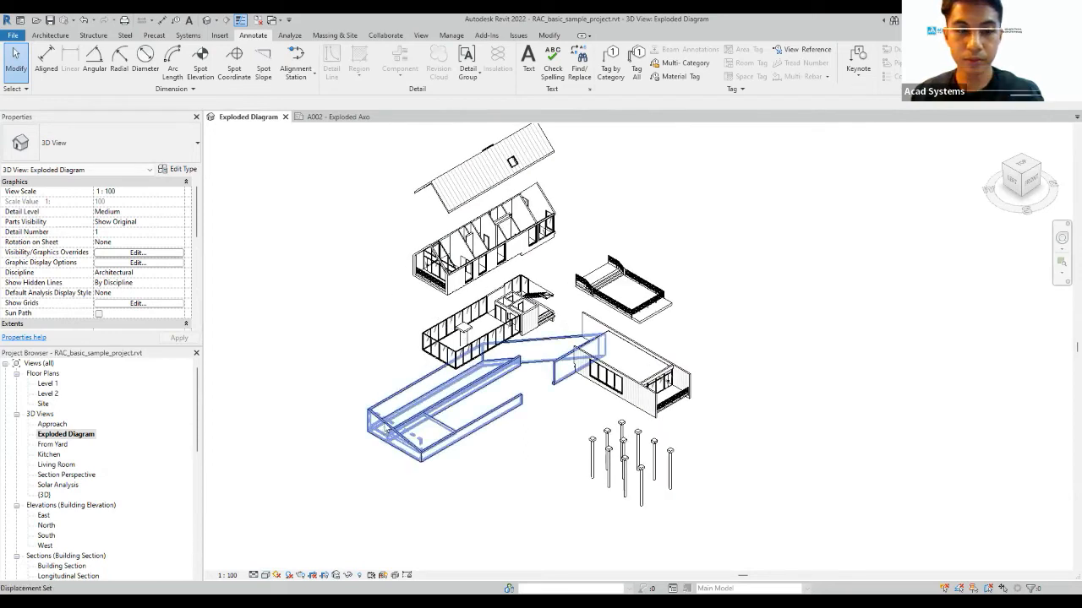
Turn on shadows in the Exploded Diagram view.
{"action": "left_click", "coordinate": [288, 575]}
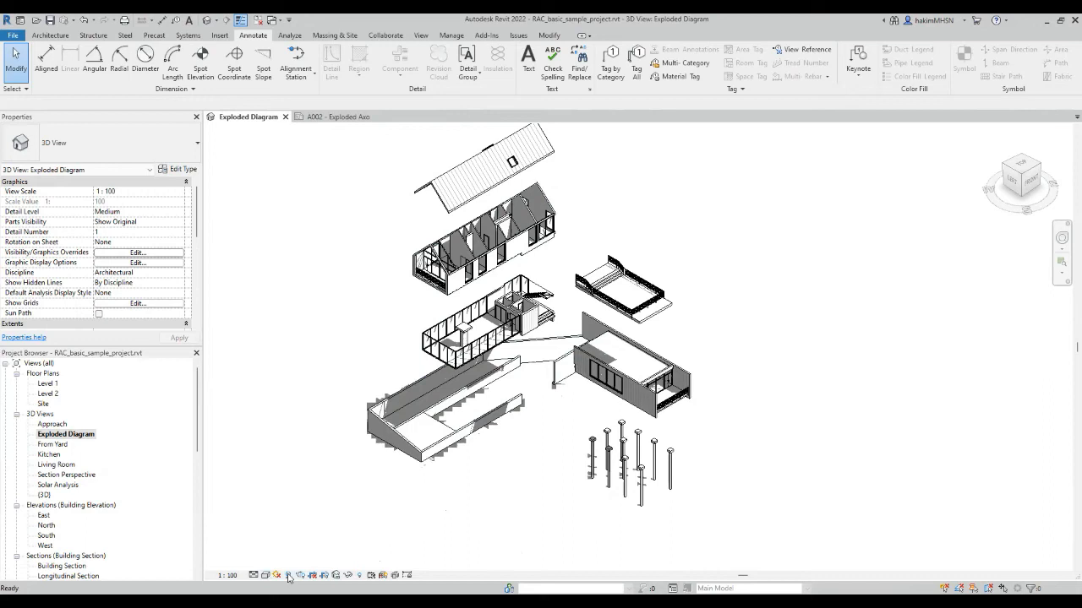
{"action": "scroll", "coordinate": [397, 517], "scroll_direction": "up", "scroll_amount": 2}
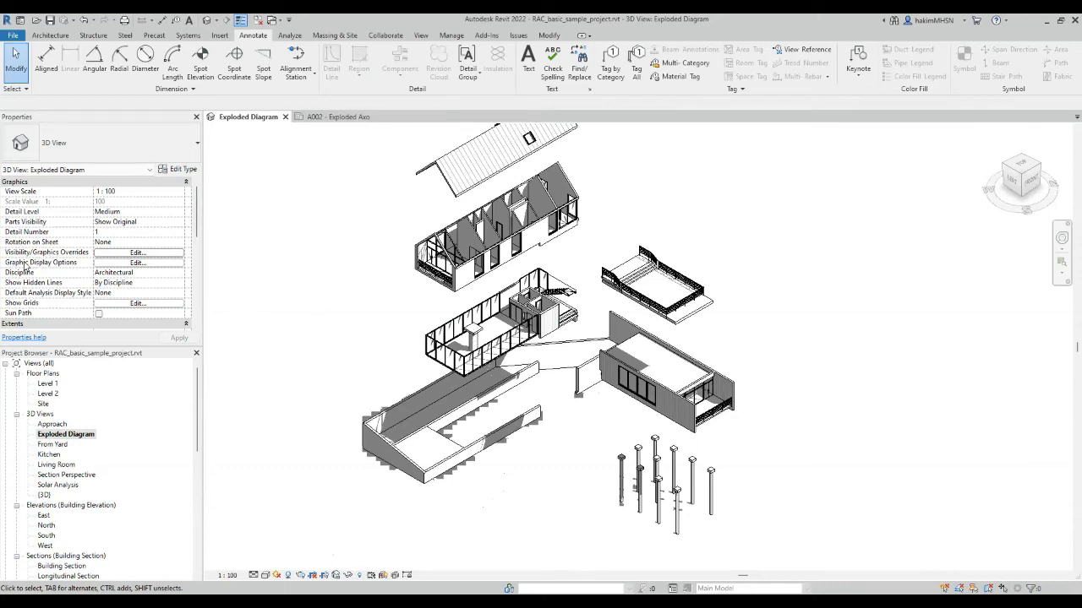
Turn off Cast Shadows in the Exploded Diagram view's graphic display options, keeping the Hidden Line style, and apply the change.
{"action": "left_click", "coordinate": [121, 263]}
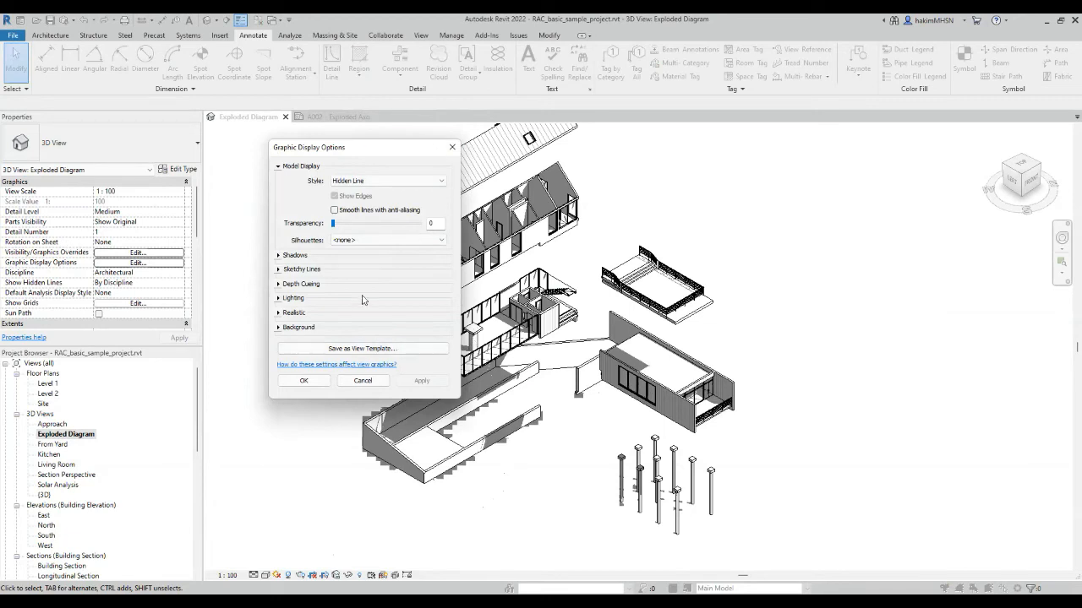
{"action": "left_click", "coordinate": [351, 181]}
{"action": "left_click", "coordinate": [340, 185]}
{"action": "left_click", "coordinate": [282, 255]}
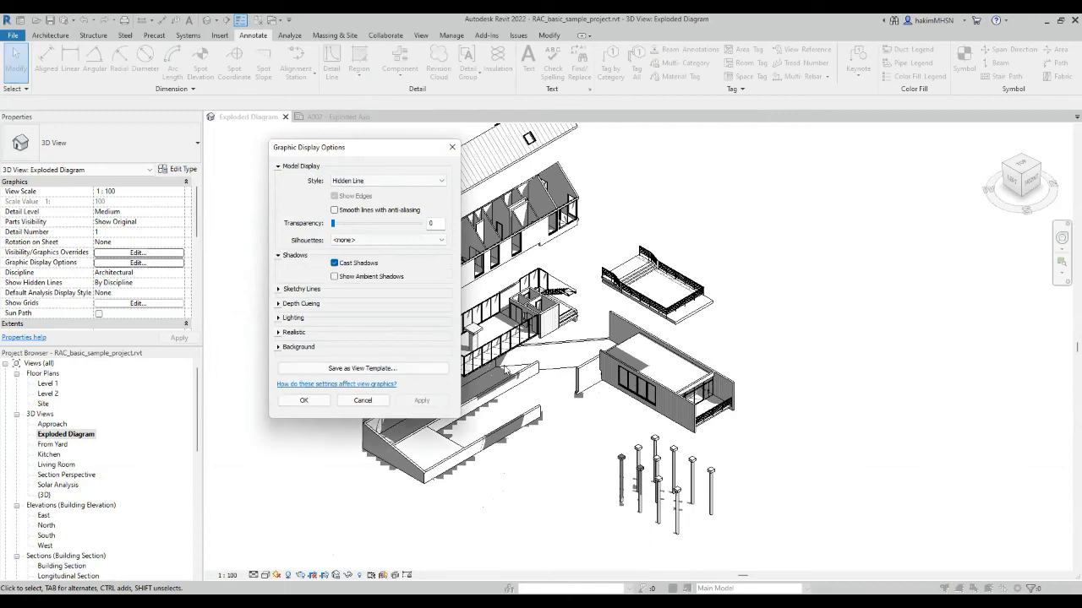
{"action": "left_click", "coordinate": [570, 248]}
{"action": "left_click", "coordinate": [335, 263]}
{"action": "left_click", "coordinate": [423, 401]}
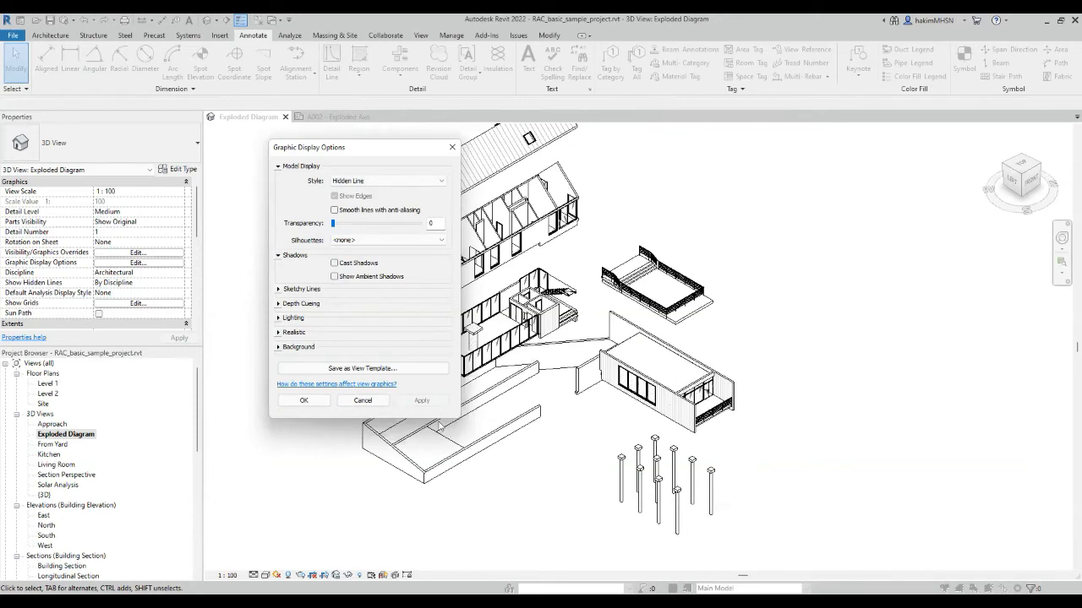
Try ambient shadows in the view's graphic display options and set the model transparency to 4.
{"action": "left_click", "coordinate": [335, 277]}
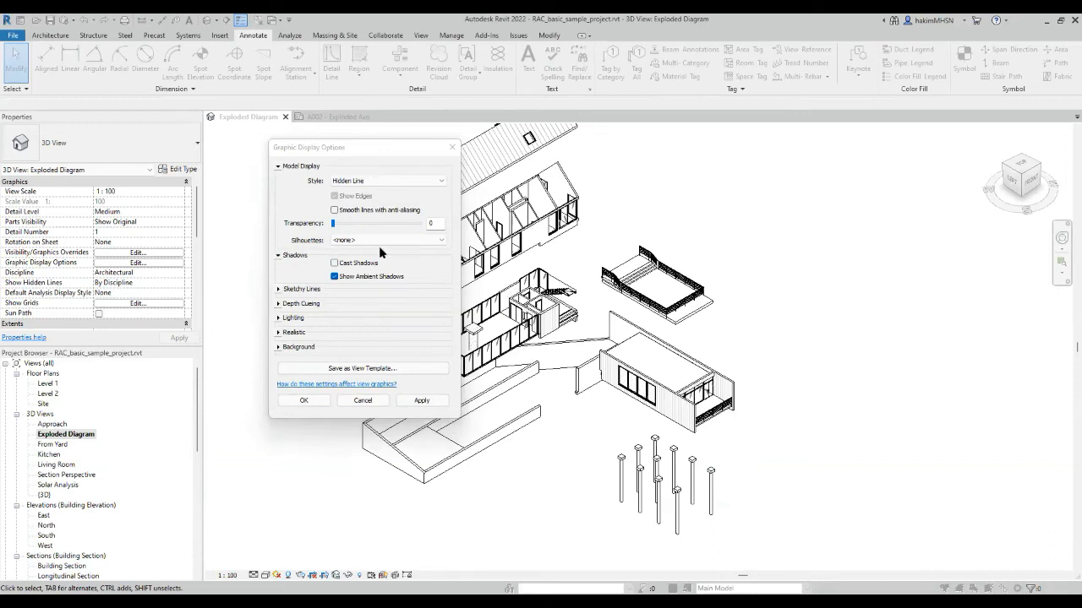
{"action": "left_click", "coordinate": [352, 223]}
{"action": "left_click", "coordinate": [333, 279]}
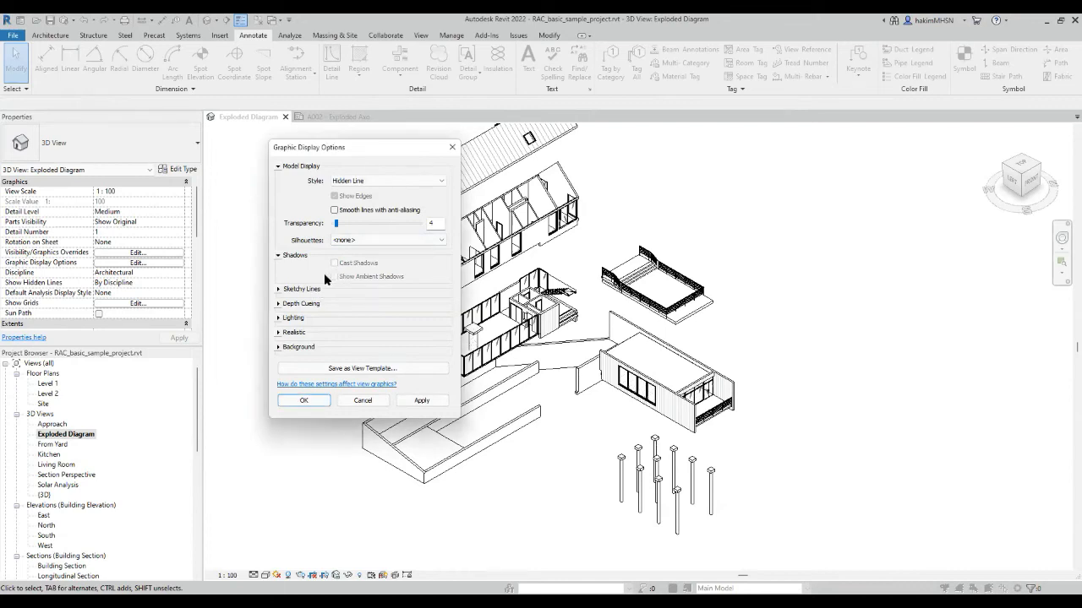
Set the view background to Sky with a Green ground color and apply it.
{"action": "left_click", "coordinate": [278, 347]}
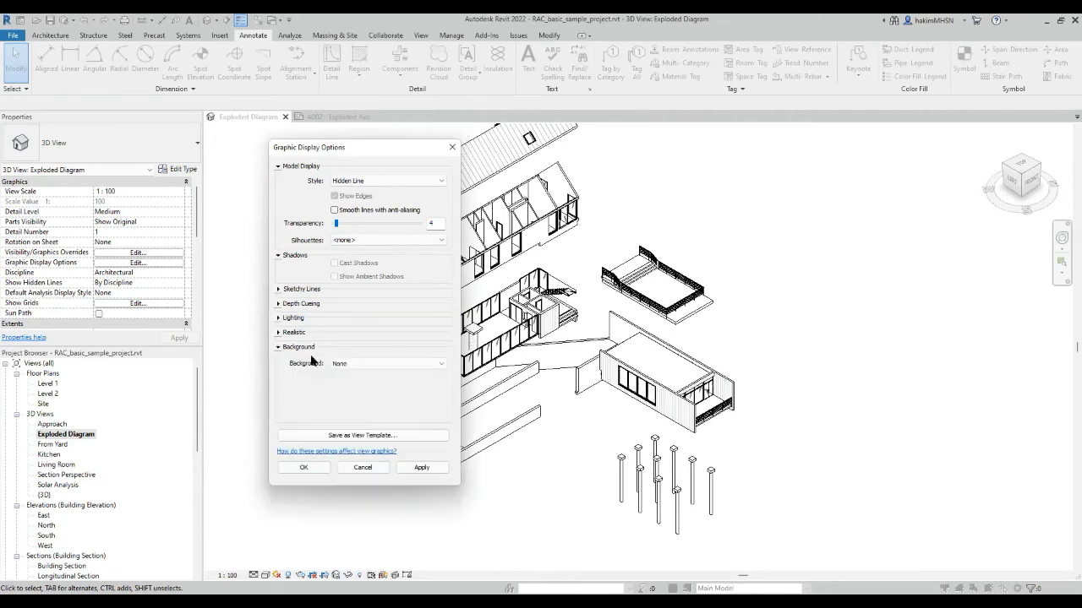
{"action": "left_click", "coordinate": [363, 368]}
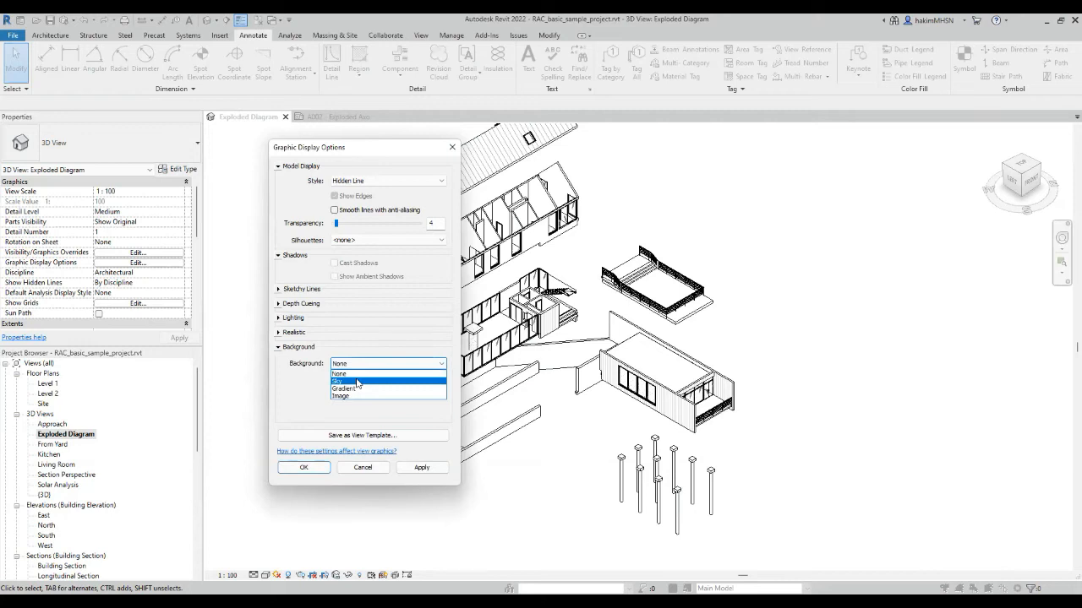
{"action": "left_click", "coordinate": [357, 382]}
{"action": "left_click", "coordinate": [338, 414]}
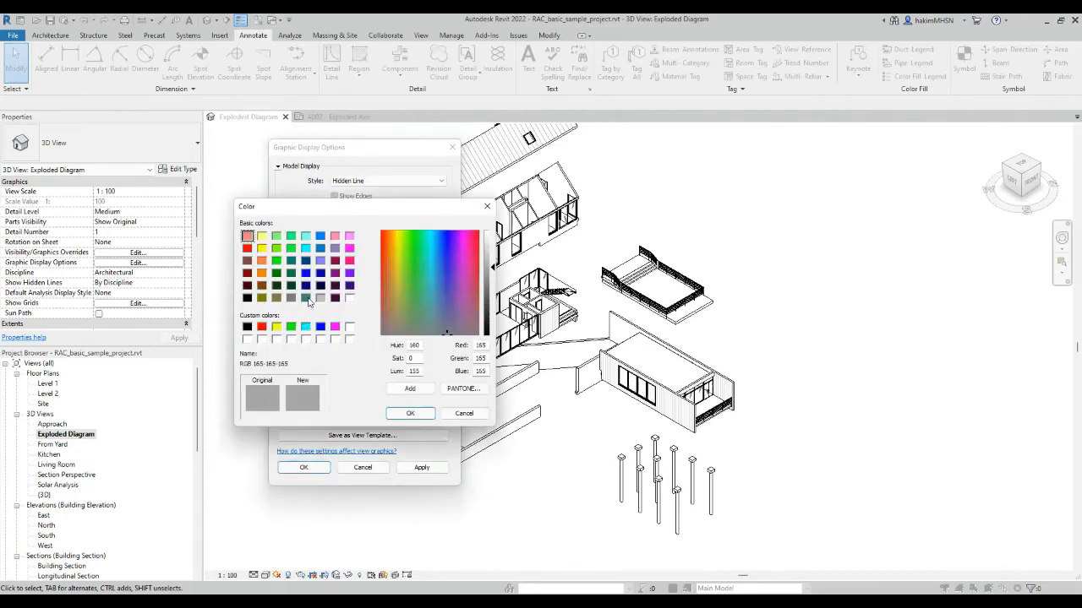
{"action": "left_click", "coordinate": [292, 327]}
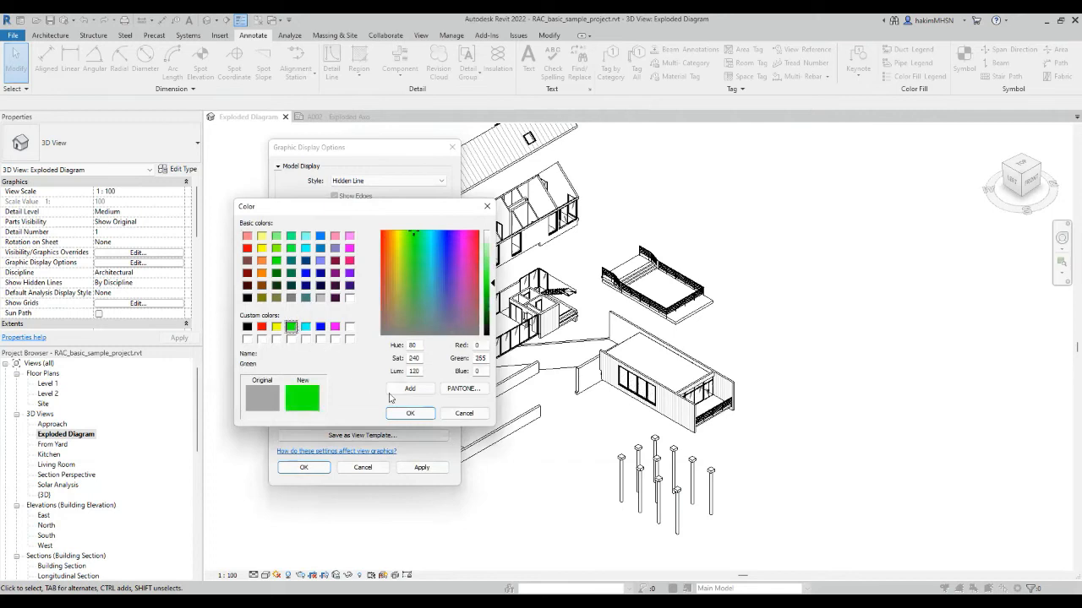
{"action": "left_click", "coordinate": [411, 414]}
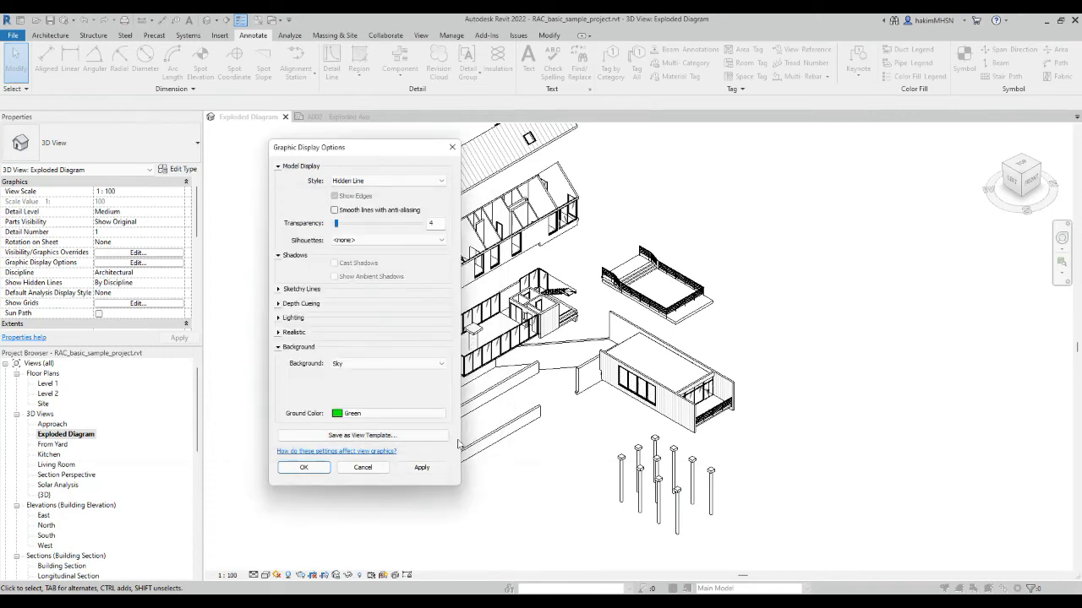
{"action": "left_click", "coordinate": [422, 467]}
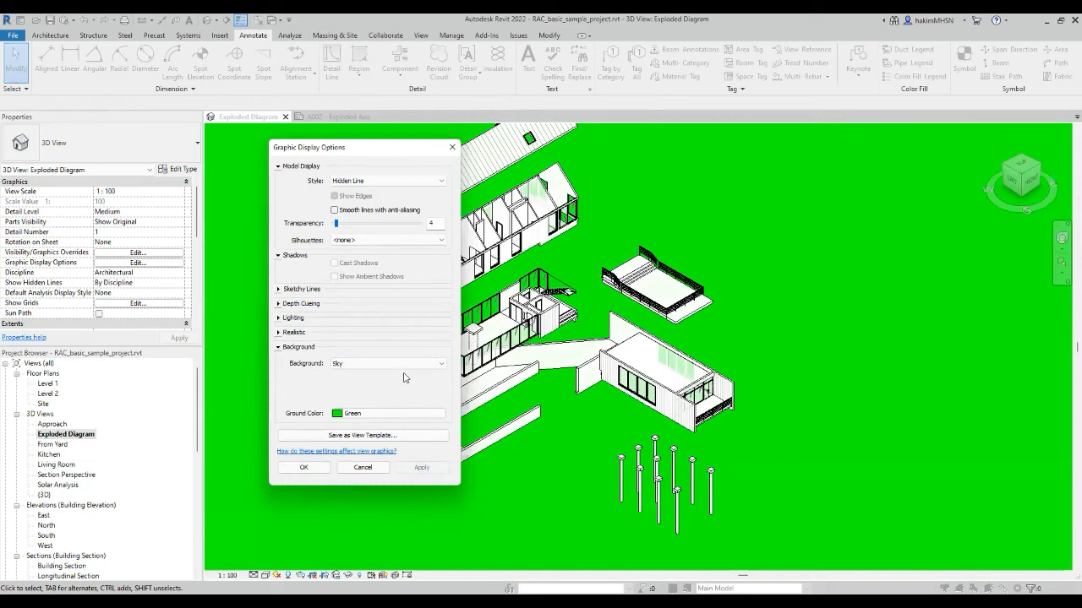
Set the view background to None and confirm the graphic display options.
{"action": "left_click", "coordinate": [372, 363]}
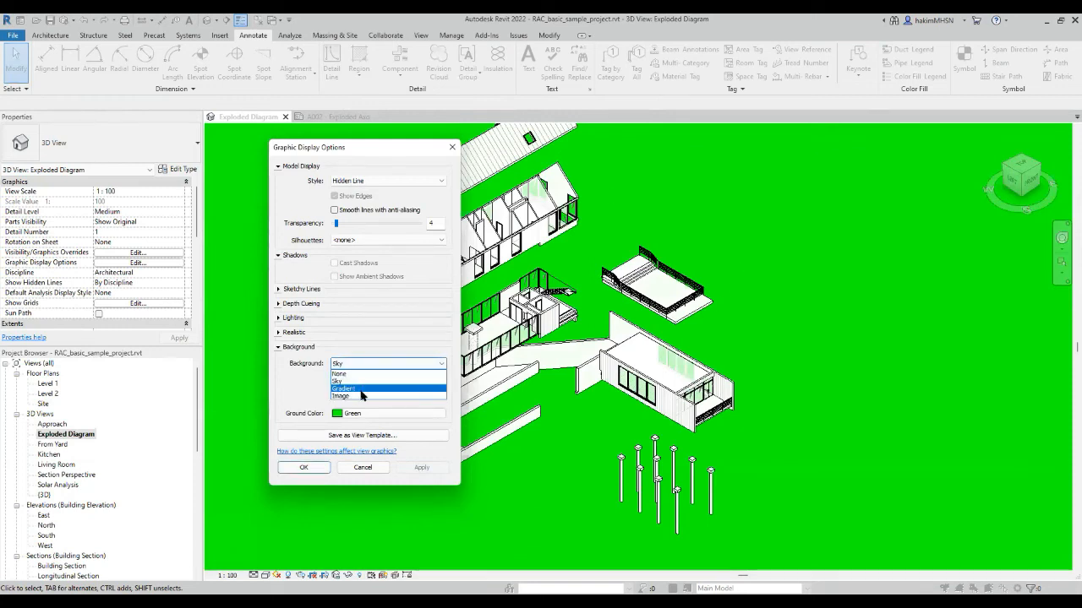
{"action": "key", "text": "Up"}
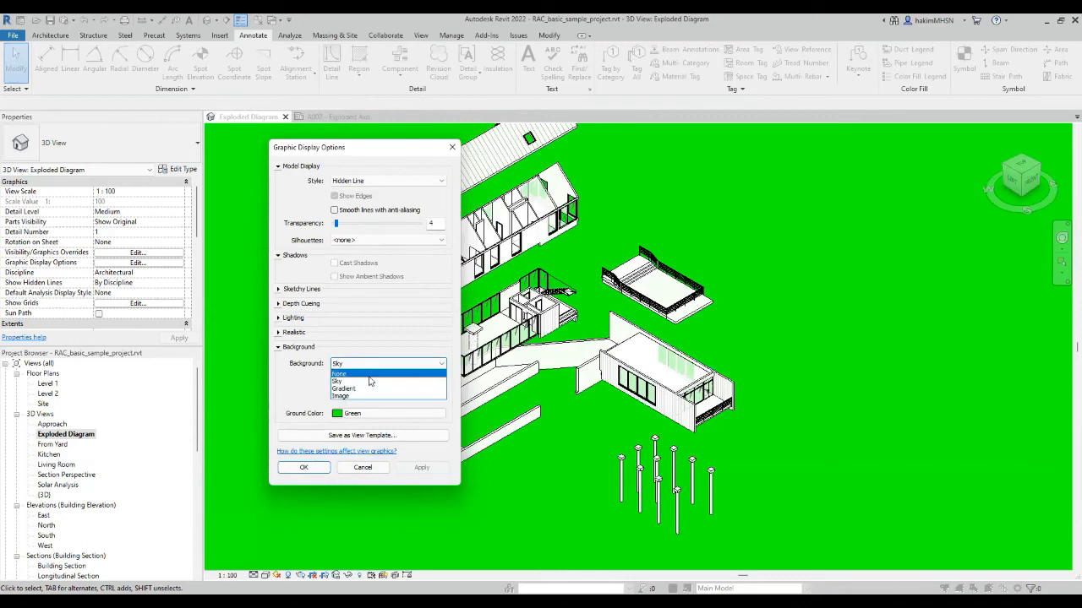
{"action": "left_click", "coordinate": [369, 376]}
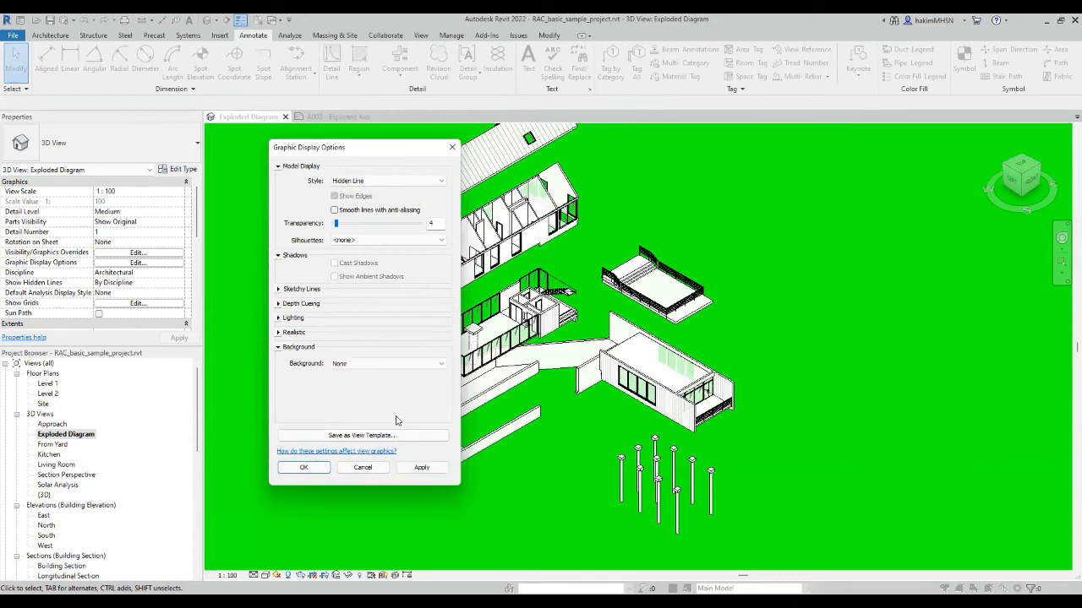
{"action": "left_click", "coordinate": [420, 467]}
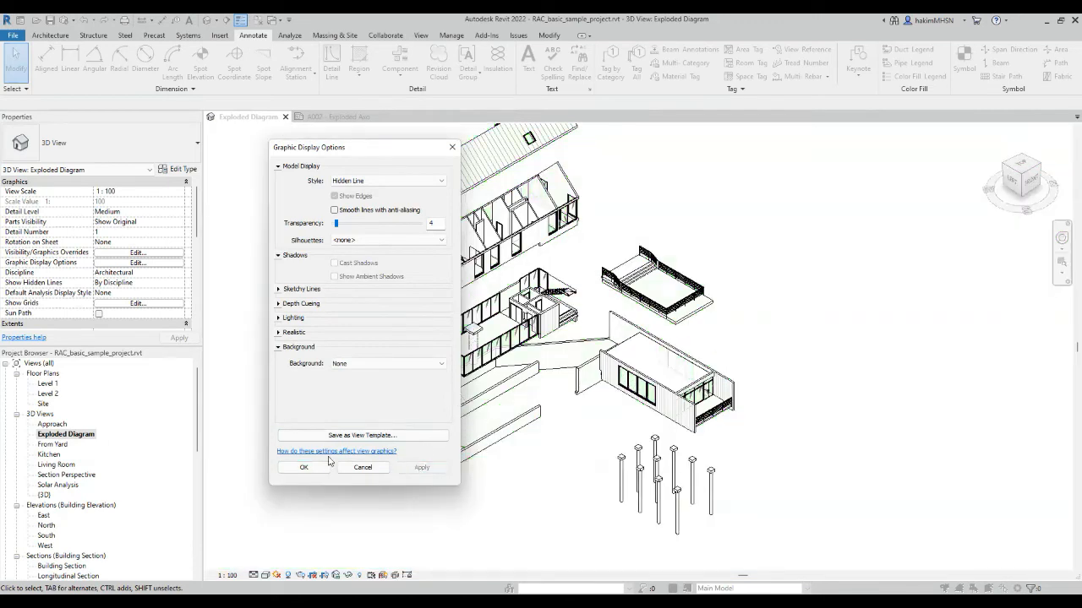
{"action": "left_click", "coordinate": [304, 468]}
From the Exploded Diagram view's silhouette options, create a new Lines subcategory named Blue Line.
{"action": "scroll", "coordinate": [541, 278], "scroll_direction": "down", "scroll_amount": 2}
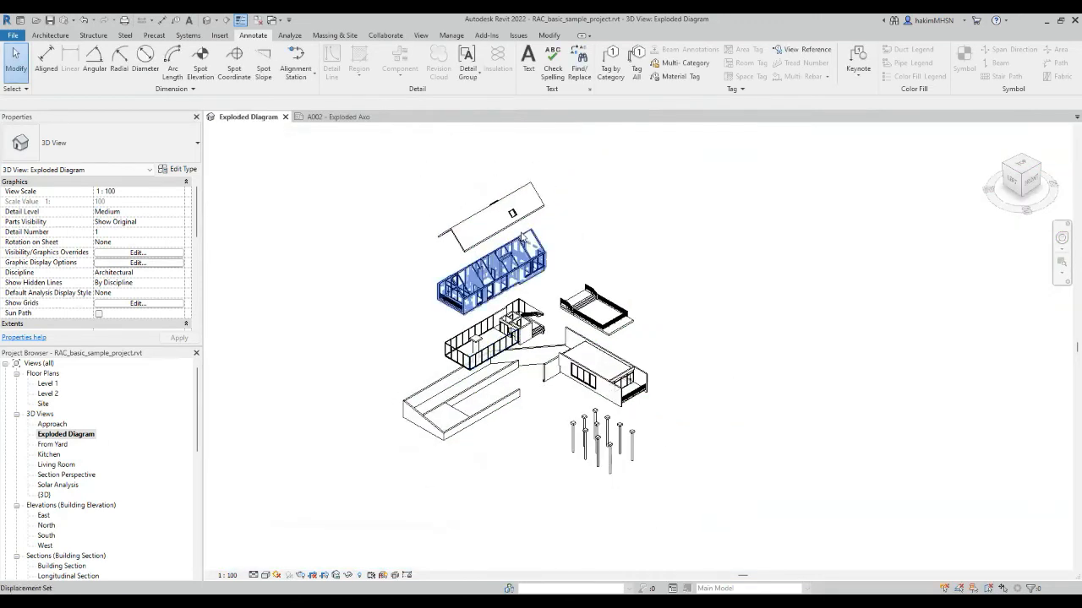
{"action": "scroll", "coordinate": [507, 253], "scroll_direction": "down", "scroll_amount": 2}
{"action": "scroll", "coordinate": [401, 291], "scroll_direction": "up", "scroll_amount": 2}
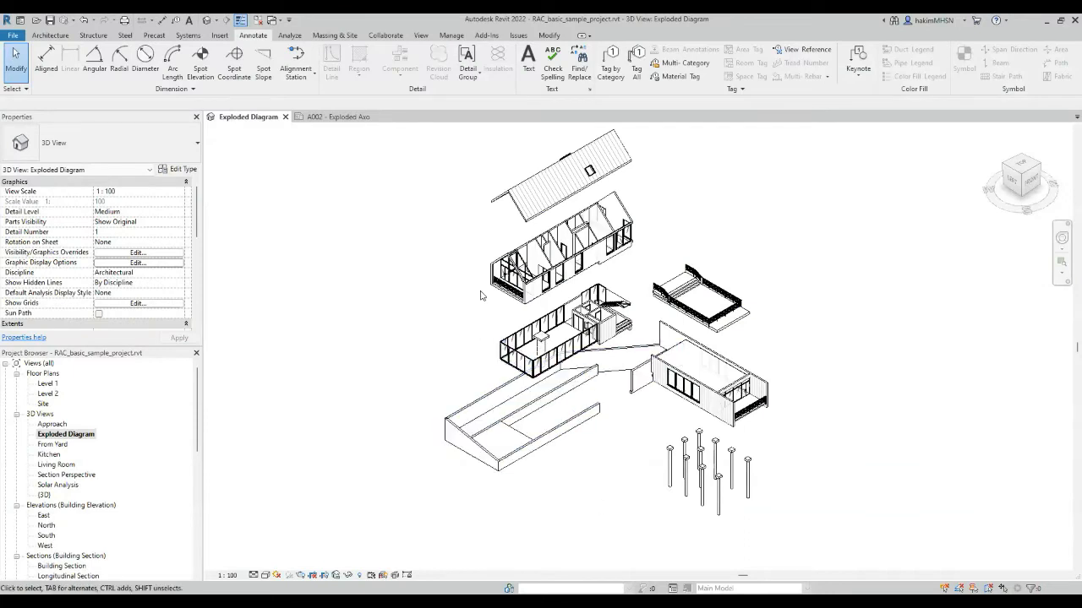
{"action": "left_click", "coordinate": [131, 265]}
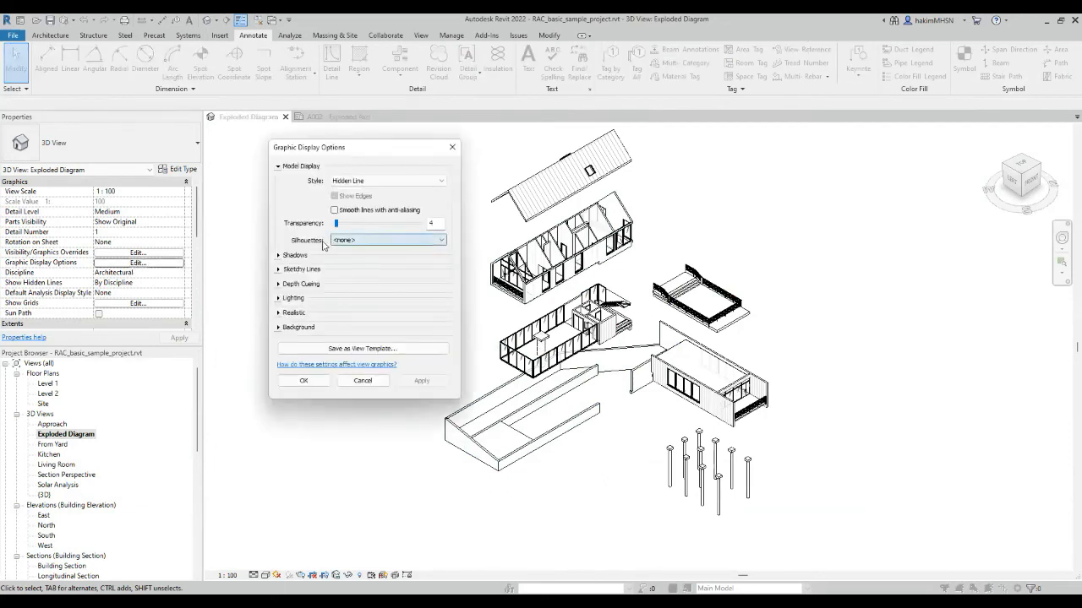
{"action": "left_click", "coordinate": [379, 242]}
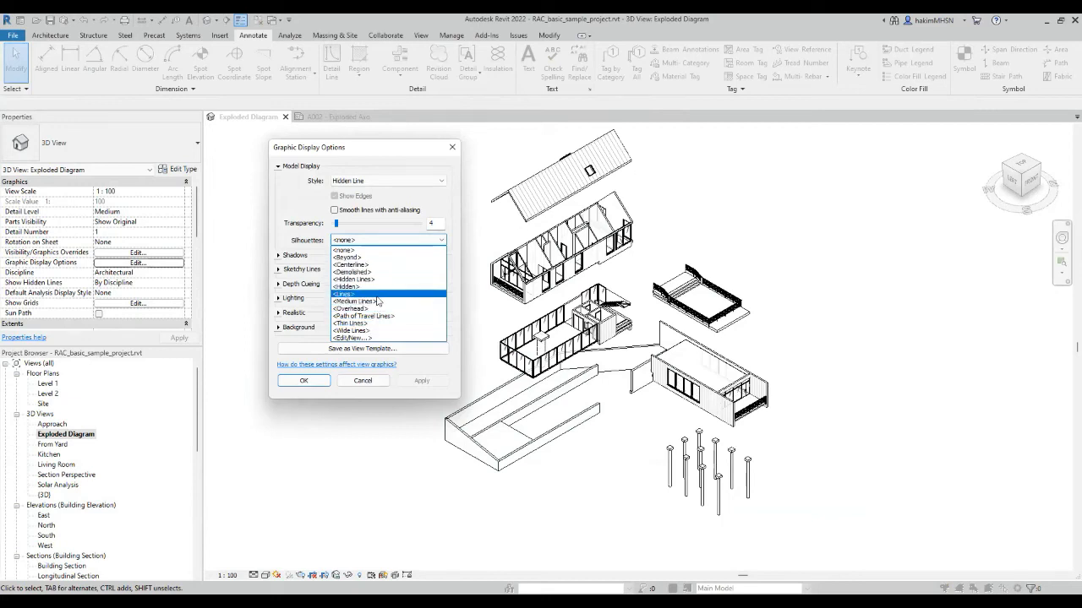
{"action": "left_click", "coordinate": [356, 338]}
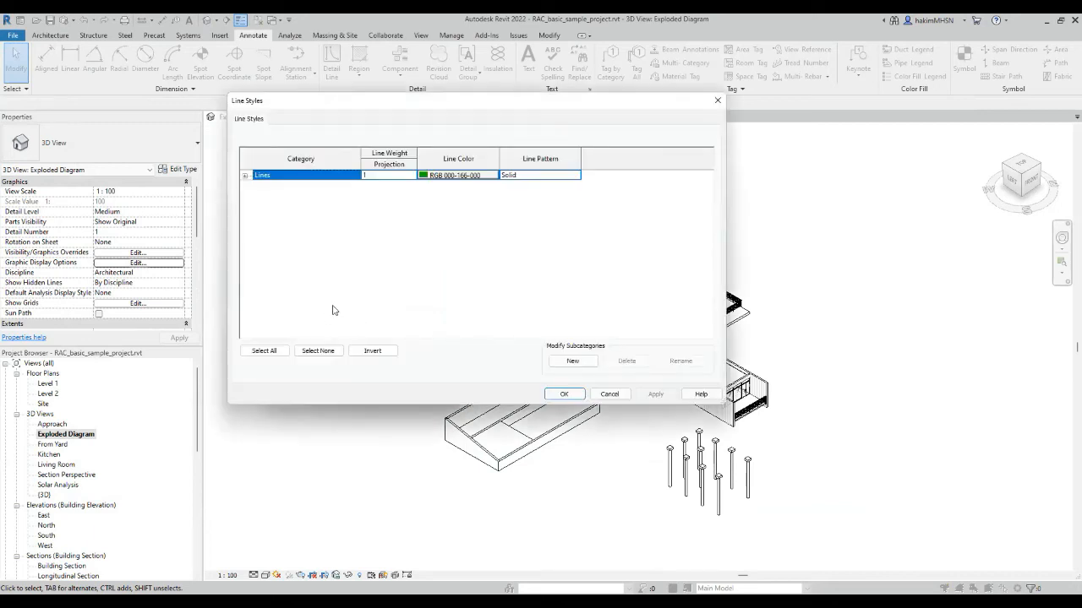
{"action": "left_click", "coordinate": [245, 176]}
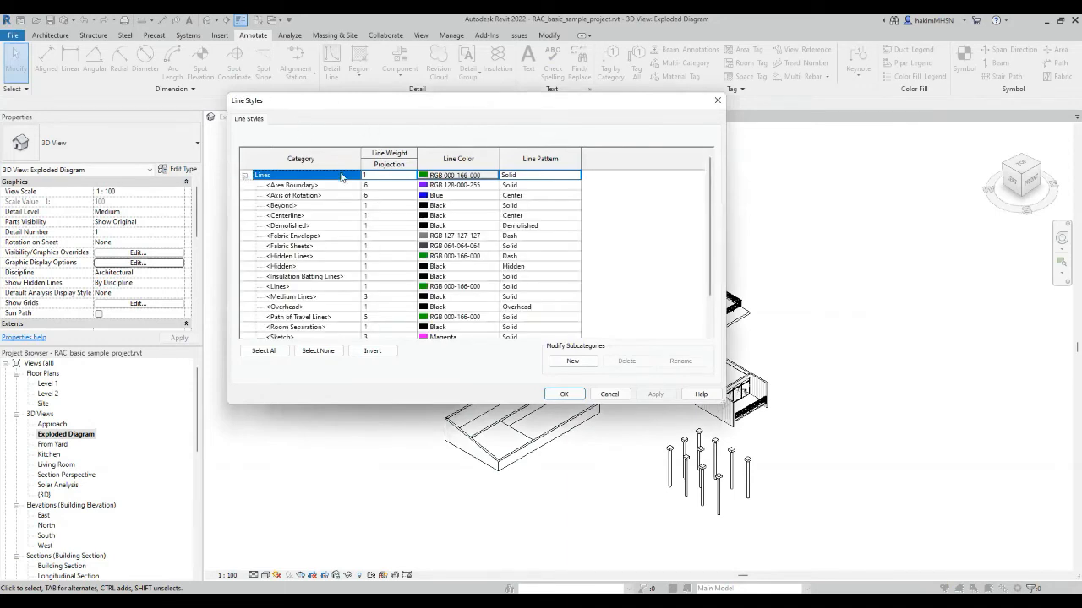
{"action": "scroll", "coordinate": [312, 214], "scroll_direction": "down", "scroll_amount": 2}
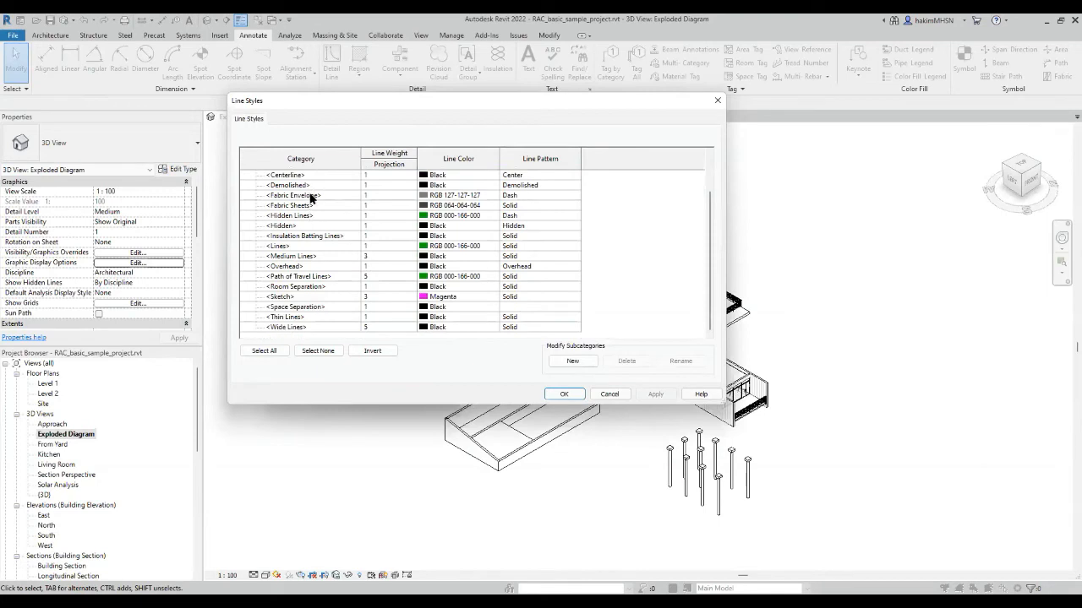
{"action": "left_click", "coordinate": [580, 362]}
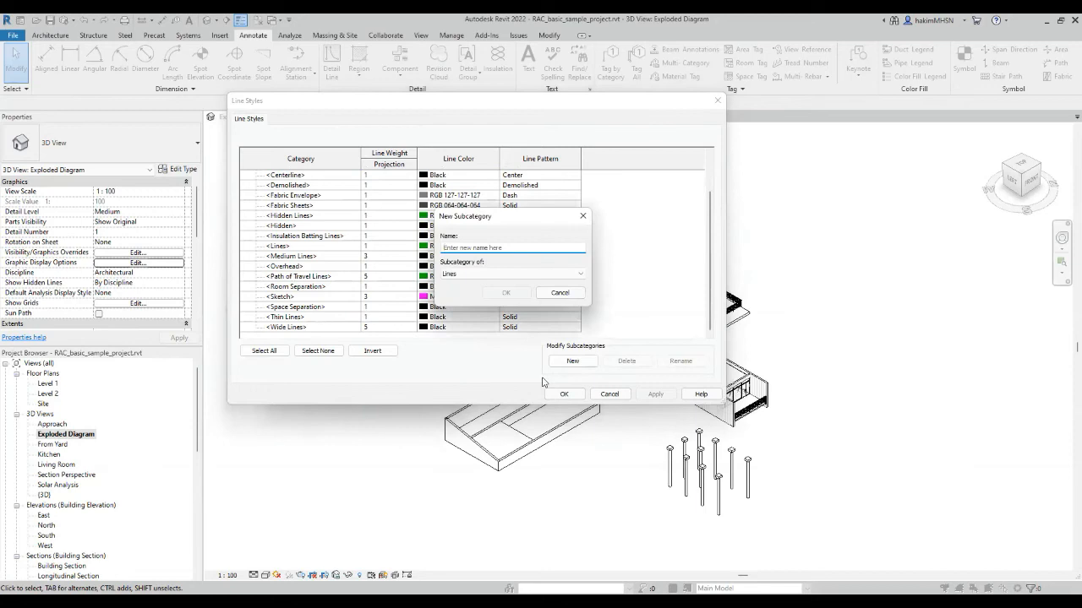
{"action": "type", "text": "Blue Line"}
{"action": "key", "text": "Return"}
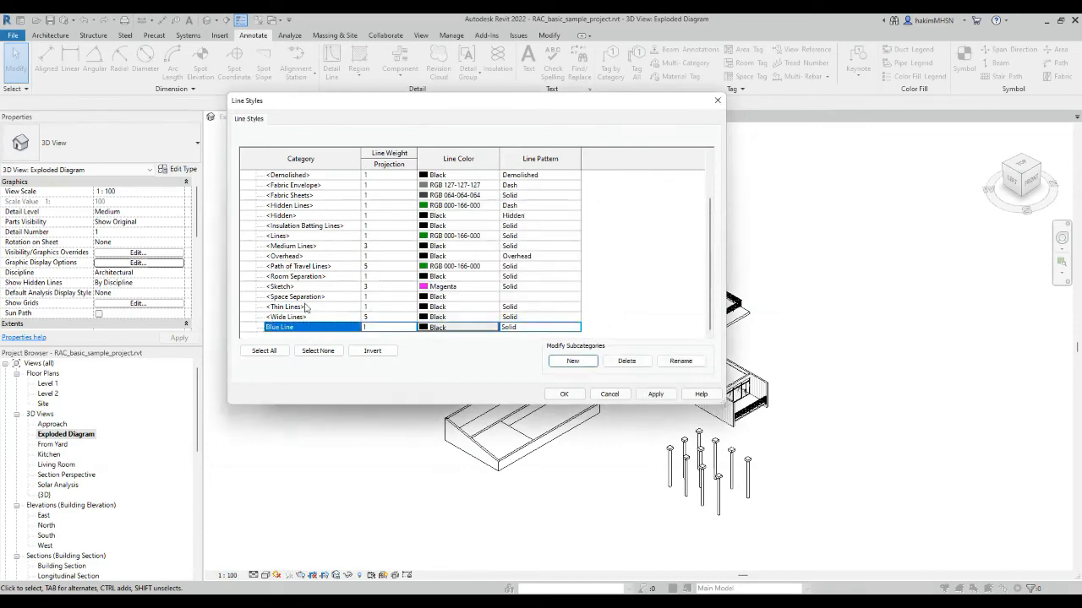
Give the Blue Line style a projection line weight of 5 and the color Blue, keeping the Solid pattern.
{"action": "left_click", "coordinate": [392, 329]}
{"action": "type", "text": "5"}
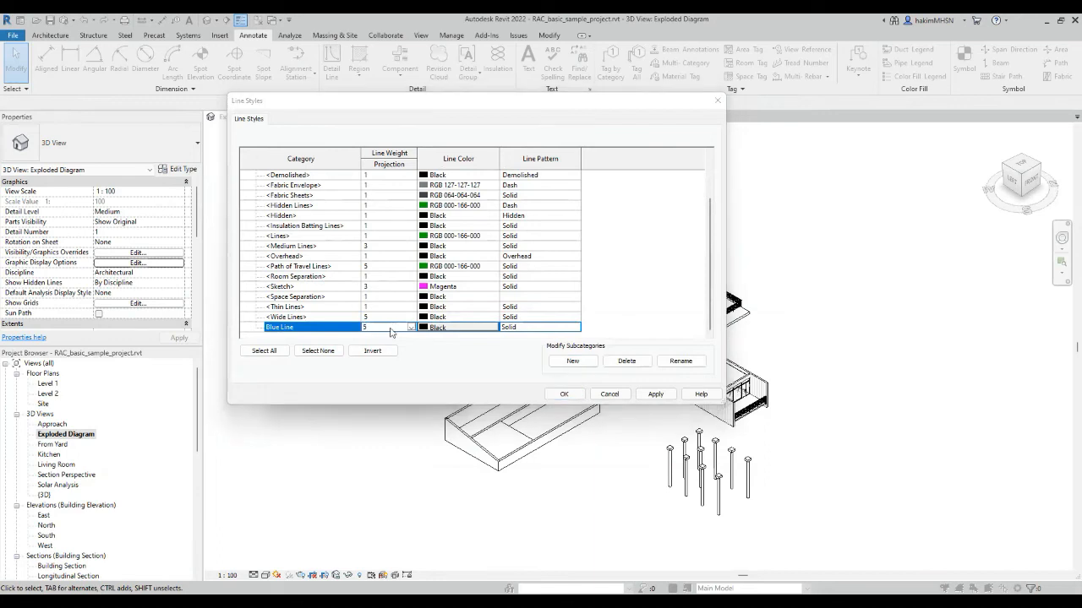
{"action": "left_click", "coordinate": [436, 329]}
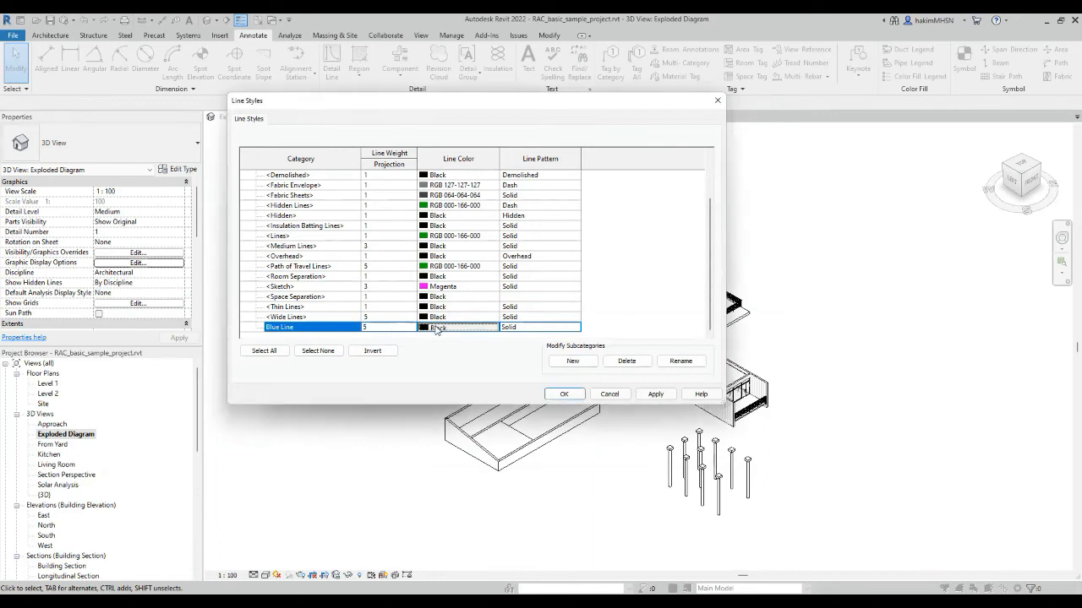
{"action": "left_click", "coordinate": [431, 262]}
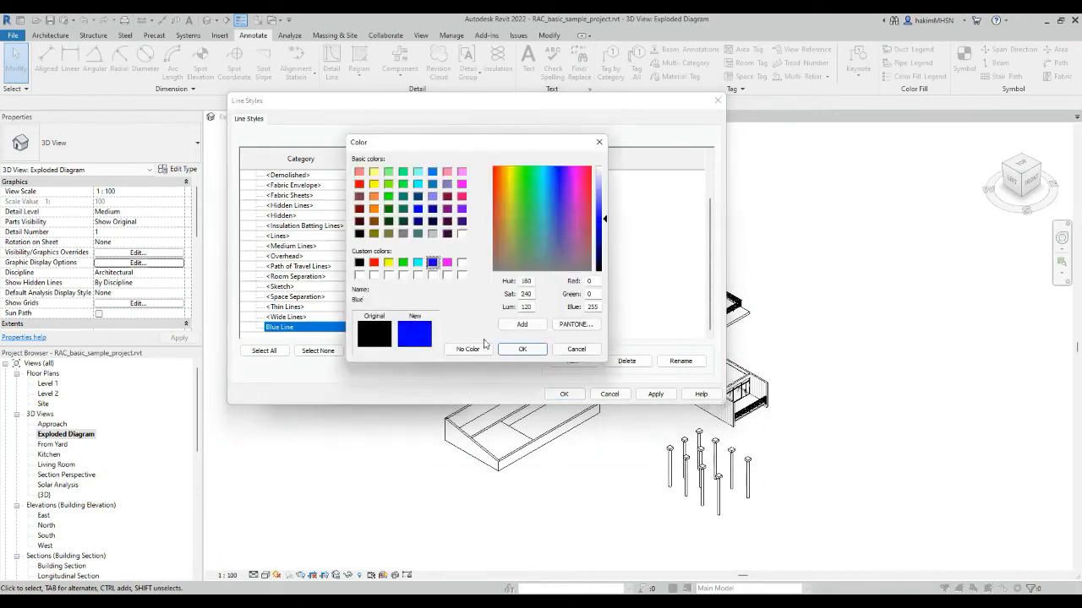
{"action": "left_click", "coordinate": [521, 349]}
{"action": "left_click", "coordinate": [524, 328]}
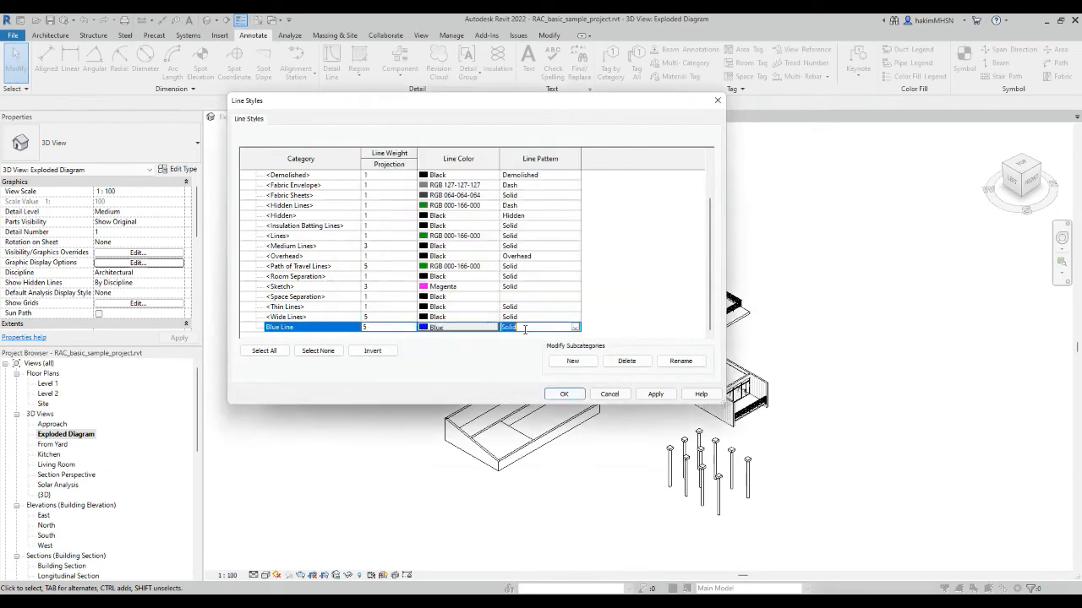
{"action": "left_click", "coordinate": [638, 271]}
{"action": "left_click", "coordinate": [579, 397]}
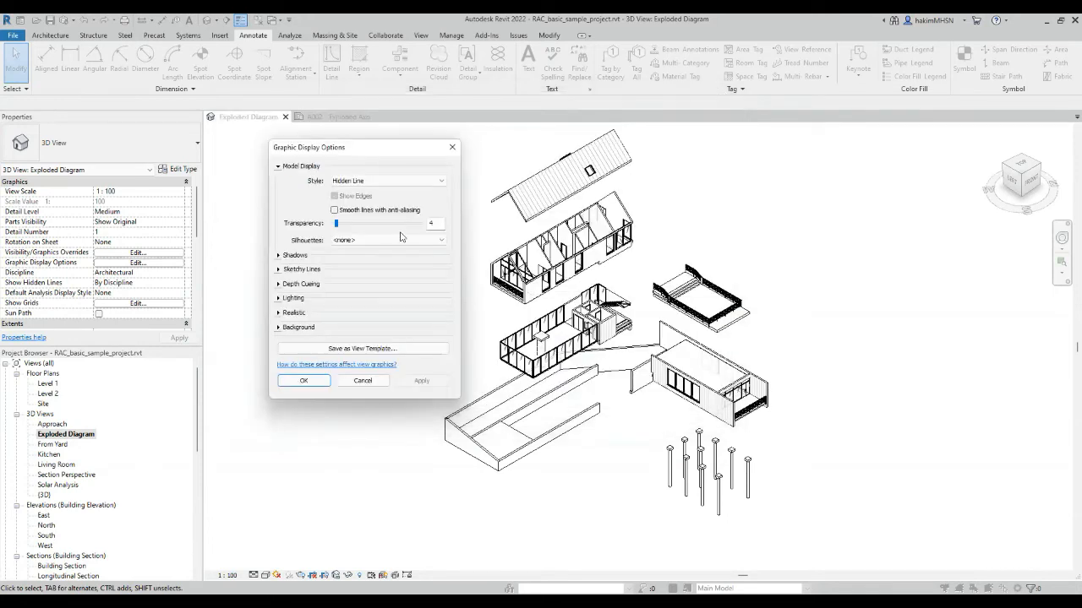
Set the view's silhouettes to Blue Line and show the result on the A002 - Exploded Axo sheet.
{"action": "left_click", "coordinate": [407, 242]}
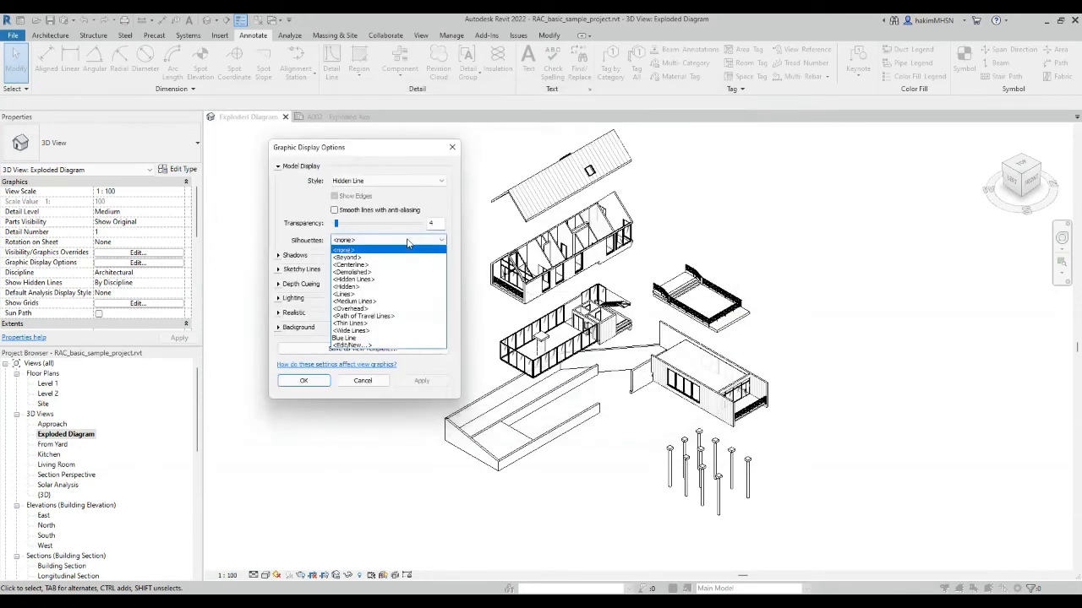
{"action": "left_click", "coordinate": [366, 339]}
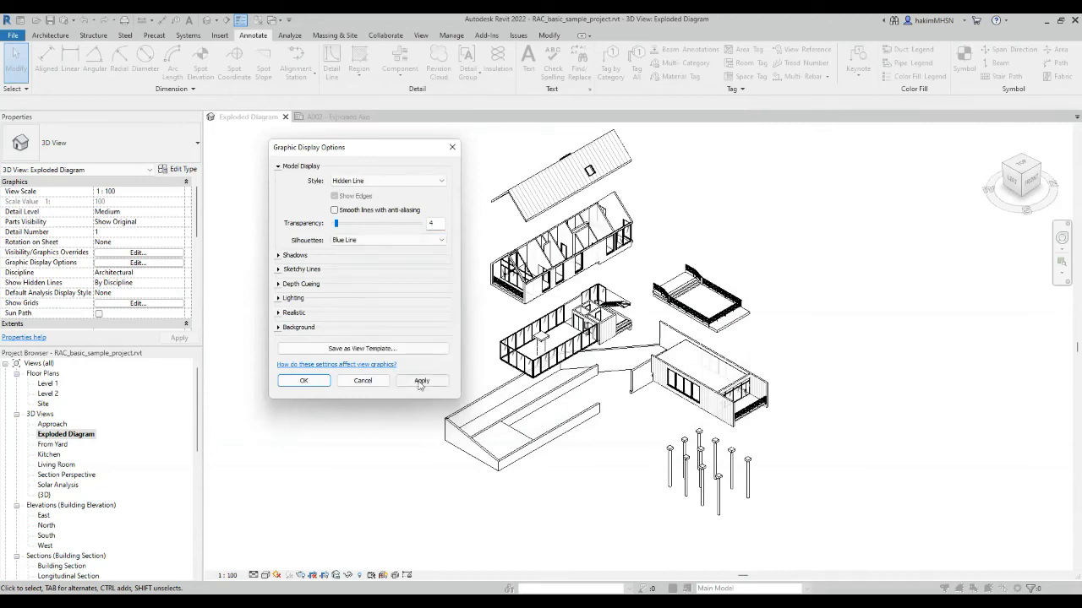
{"action": "left_click", "coordinate": [304, 381]}
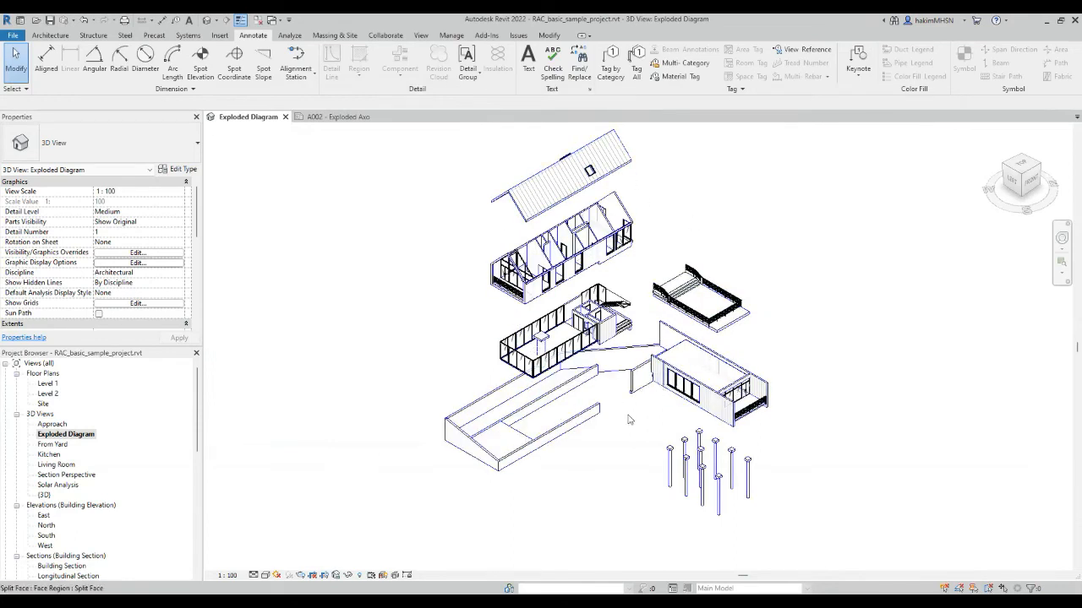
{"action": "left_click", "coordinate": [326, 118]}
{"action": "scroll", "coordinate": [448, 435], "scroll_direction": "up", "scroll_amount": 1}
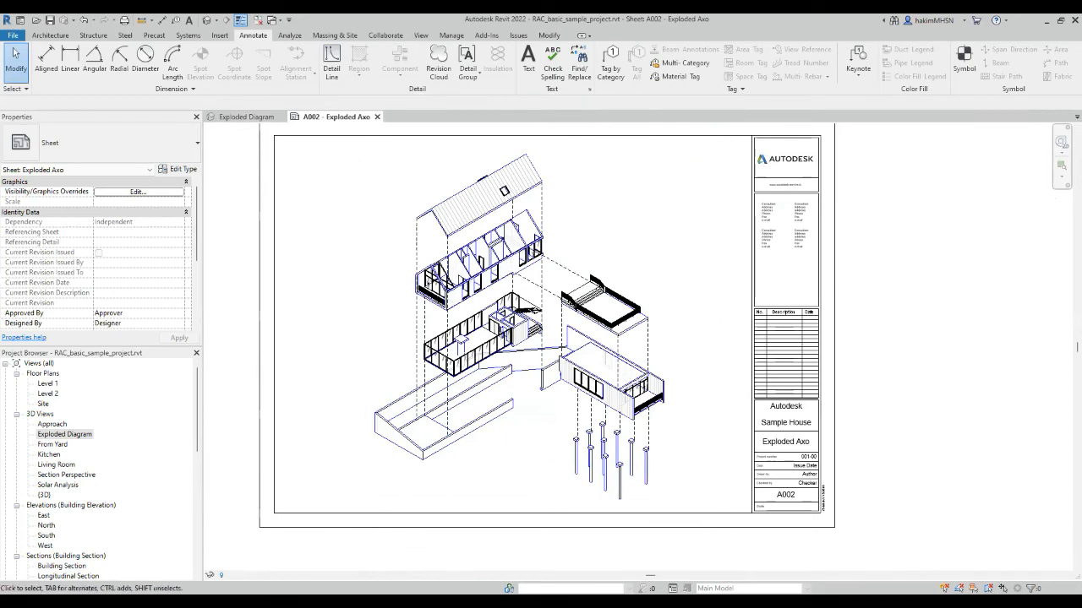
Compare the sheet with the exploded diagram slide in PowerPoint and check the line styles available for the roof's vertical dashed line.
{"action": "key", "text": "alt+Tab"}
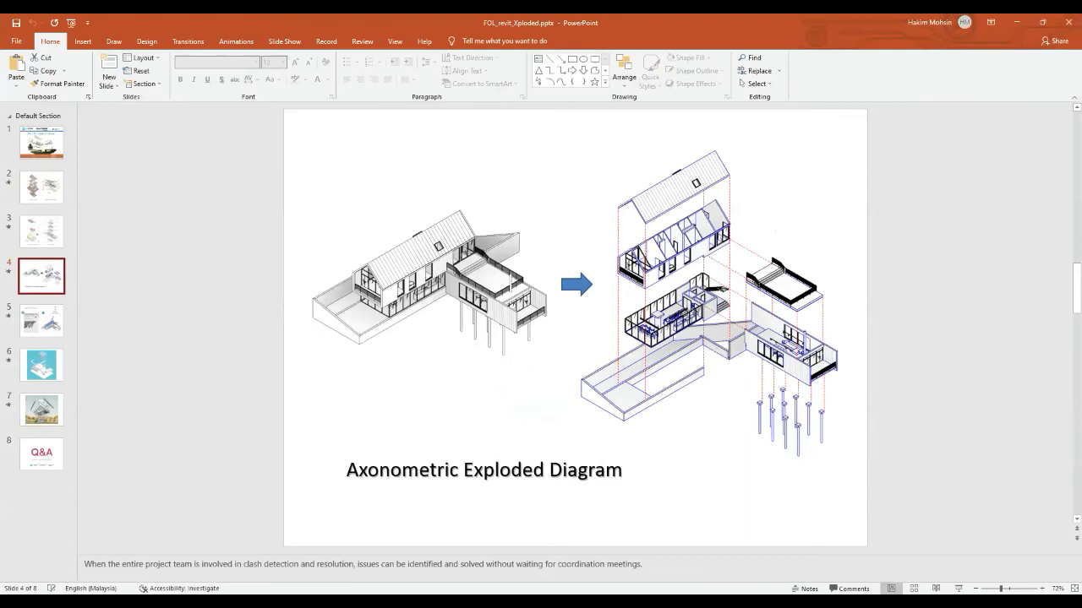
{"action": "key", "text": "alt+Tab"}
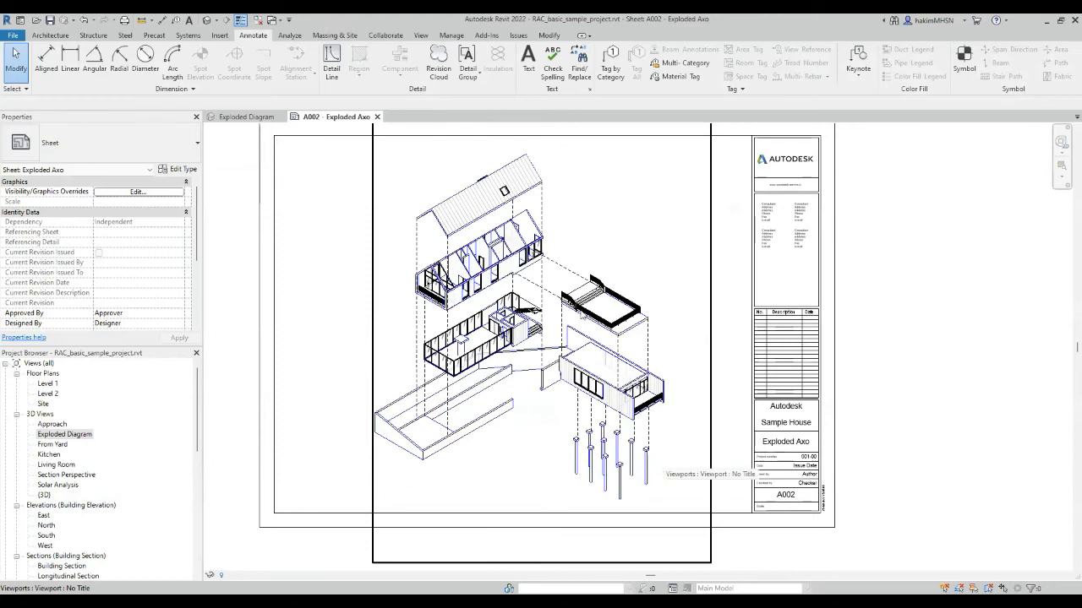
{"action": "left_click", "coordinate": [544, 208]}
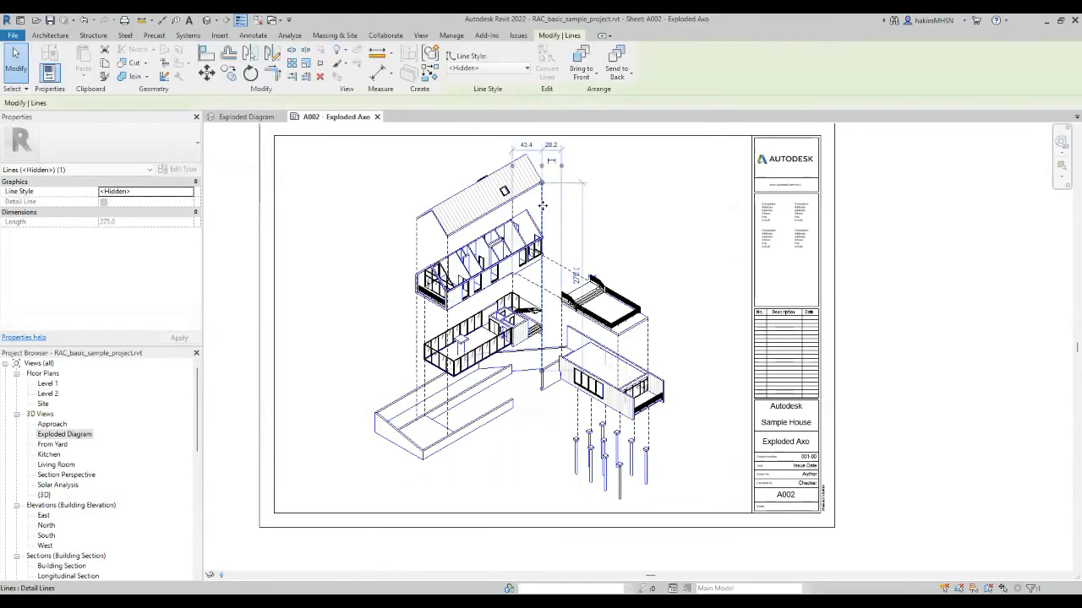
{"action": "left_click", "coordinate": [492, 74]}
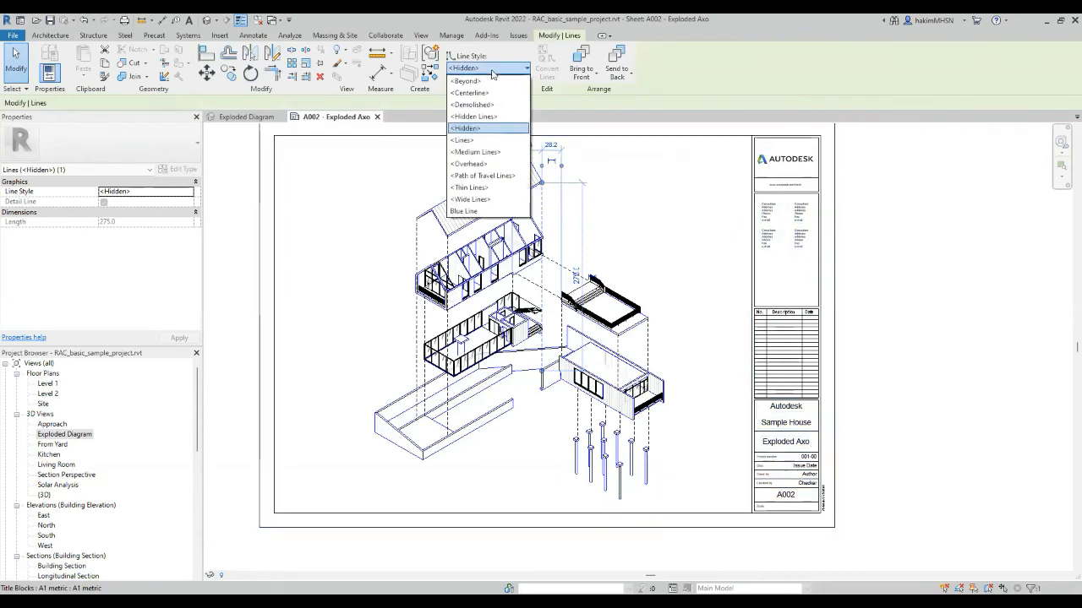
{"action": "key", "text": "Escape"}
{"action": "key", "text": "Escape"}
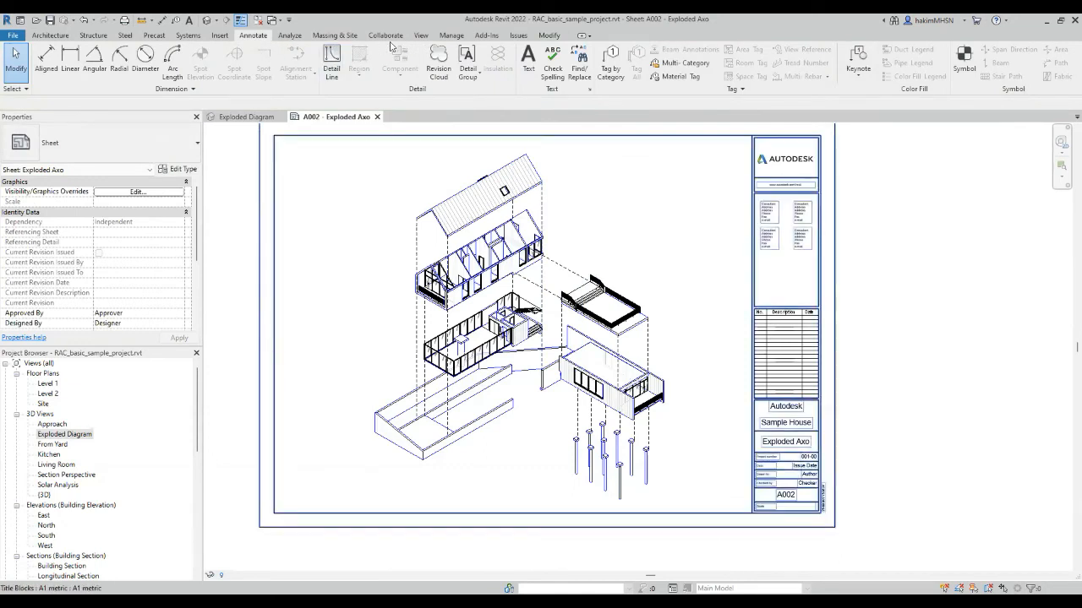
In the project's Line Styles settings, create a new Lines subcategory named Red Hidden.
{"action": "left_click", "coordinate": [453, 35]}
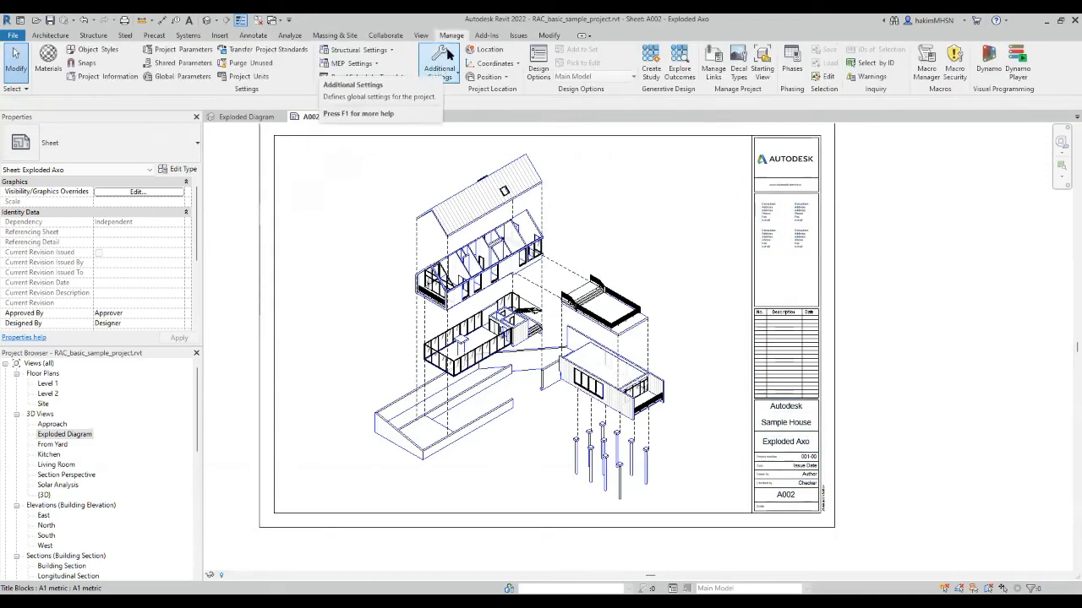
{"action": "left_click", "coordinate": [445, 59]}
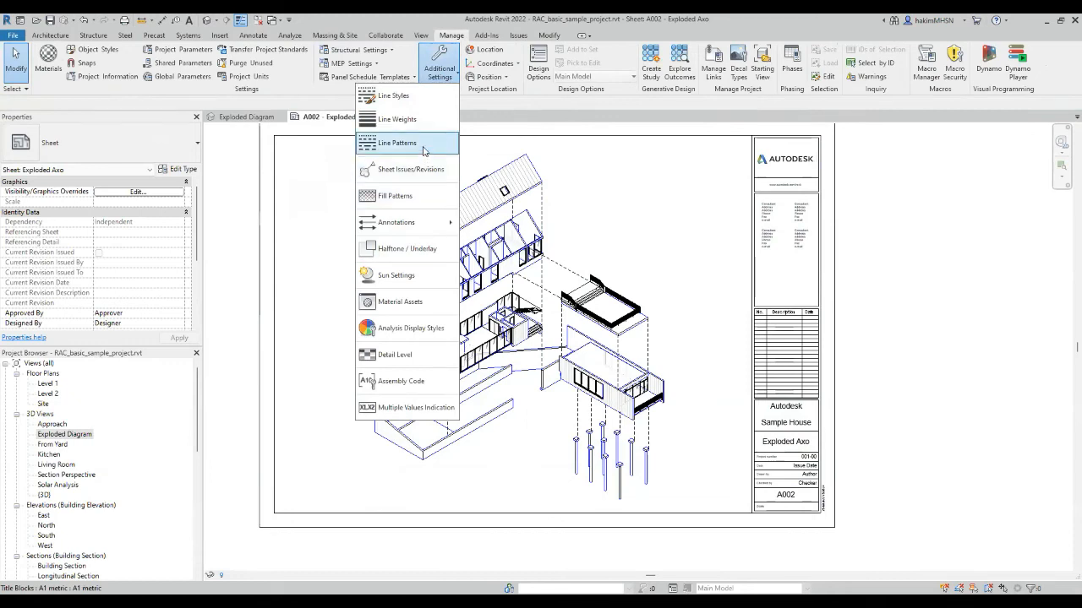
{"action": "left_click", "coordinate": [422, 105]}
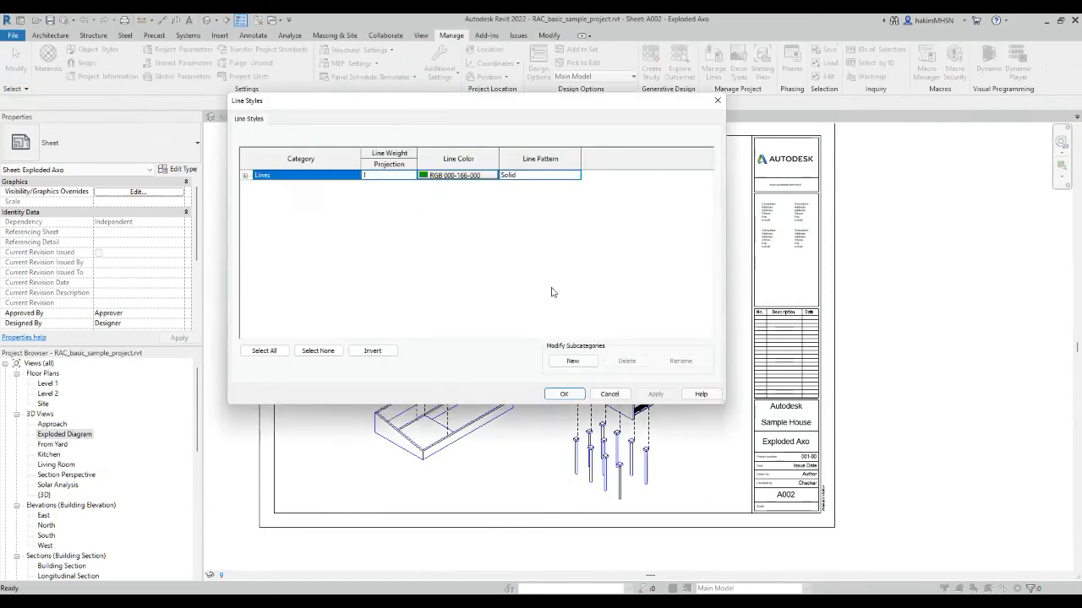
{"action": "left_click", "coordinate": [245, 175]}
{"action": "left_click", "coordinate": [573, 361]}
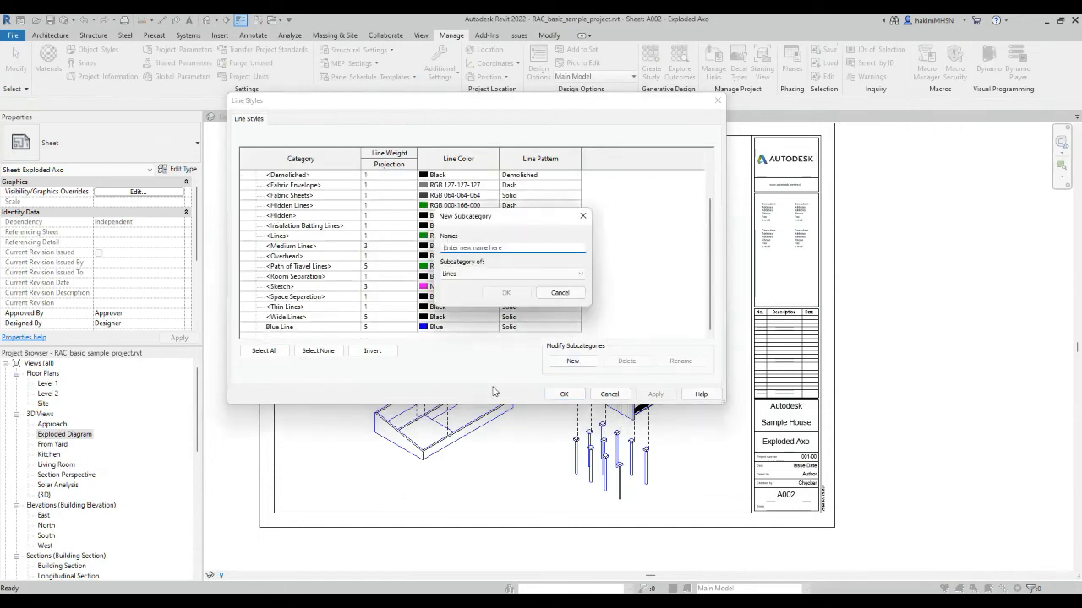
{"action": "type", "text": "Red Hidden"}
{"action": "left_click", "coordinate": [505, 292]}
Give the Red Hidden style the color Red and the Hidden line pattern, and confirm the line style settings.
{"action": "left_click", "coordinate": [397, 326]}
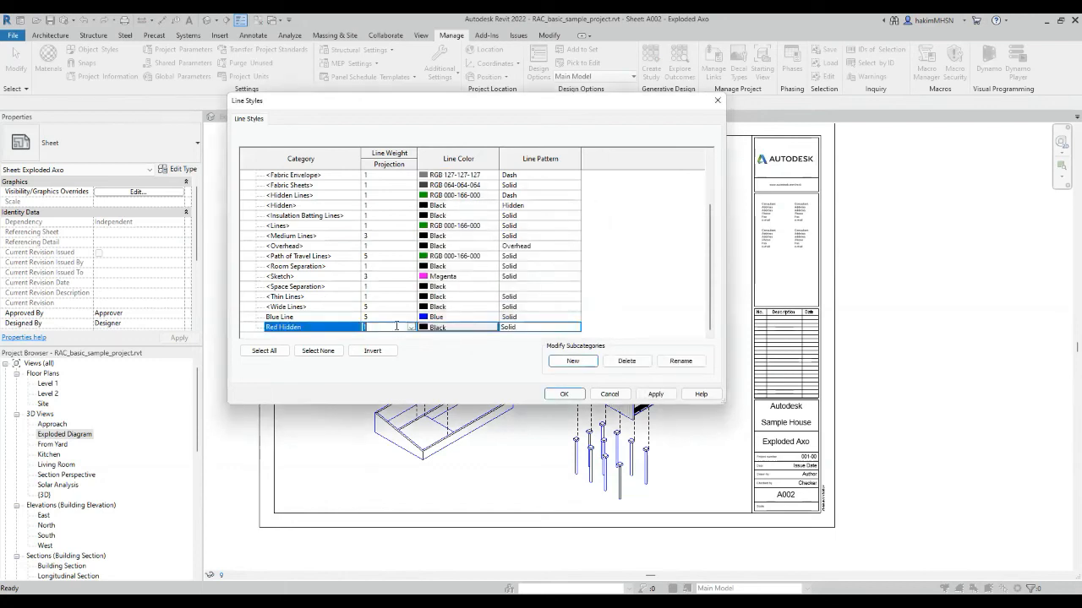
{"action": "left_click", "coordinate": [443, 328]}
{"action": "left_click", "coordinate": [442, 329]}
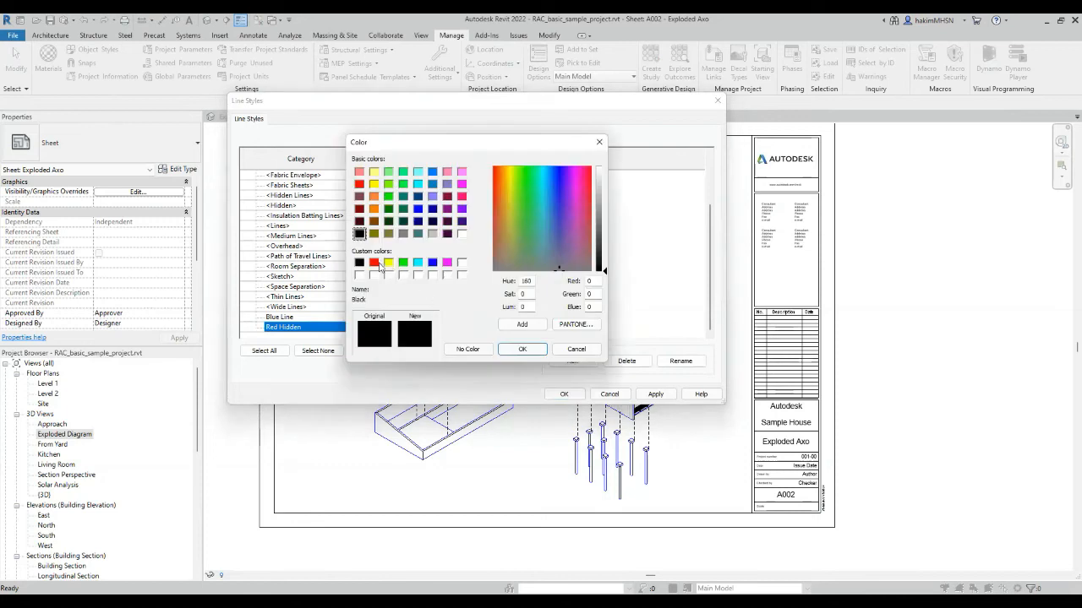
{"action": "left_click", "coordinate": [374, 264]}
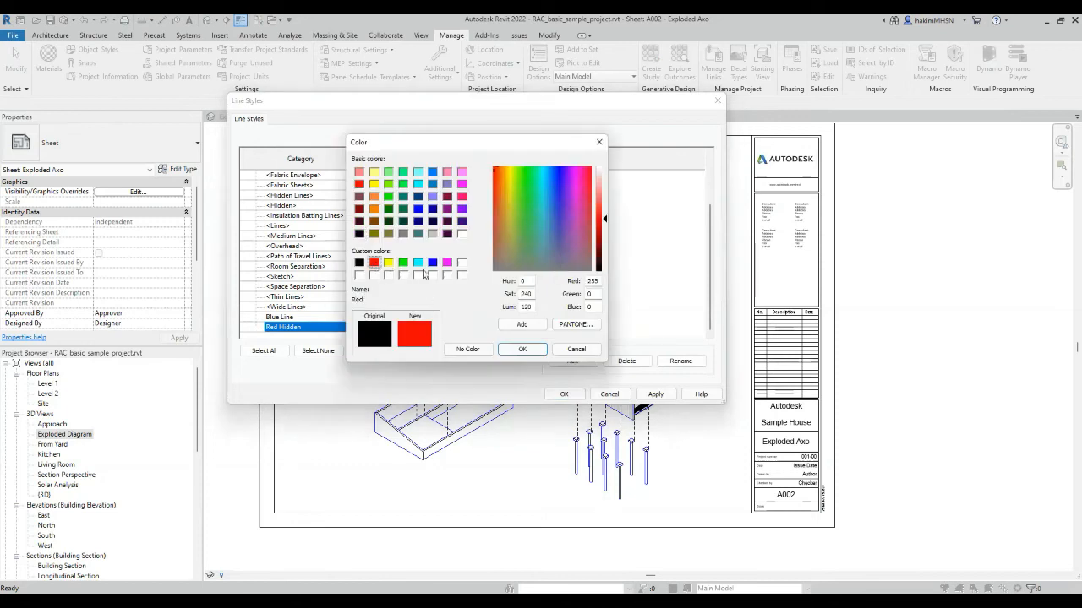
{"action": "left_click", "coordinate": [523, 349]}
{"action": "left_click", "coordinate": [539, 328]}
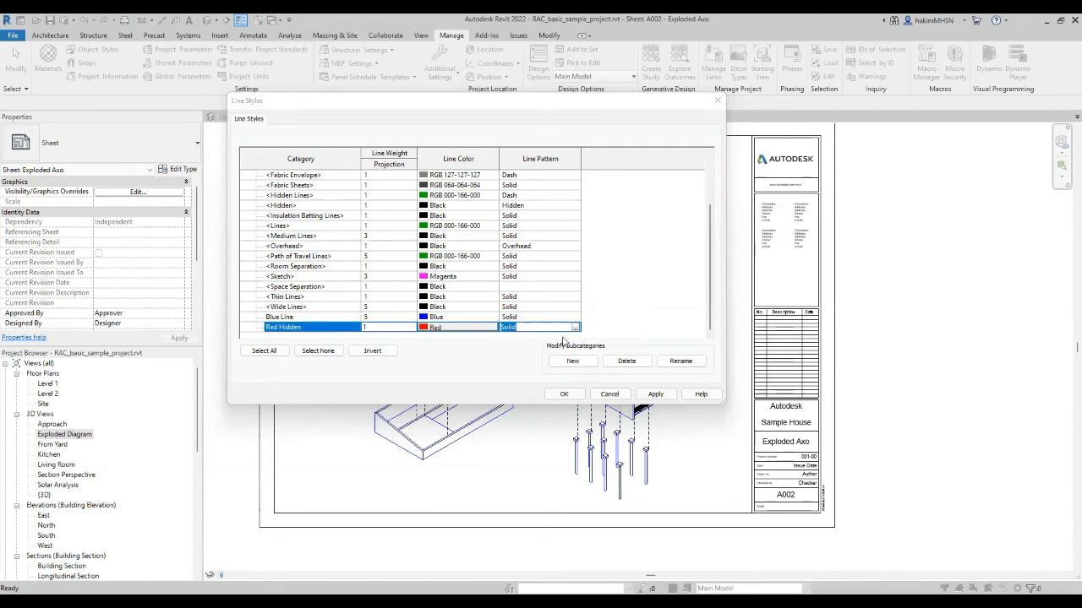
{"action": "left_click", "coordinate": [538, 359]}
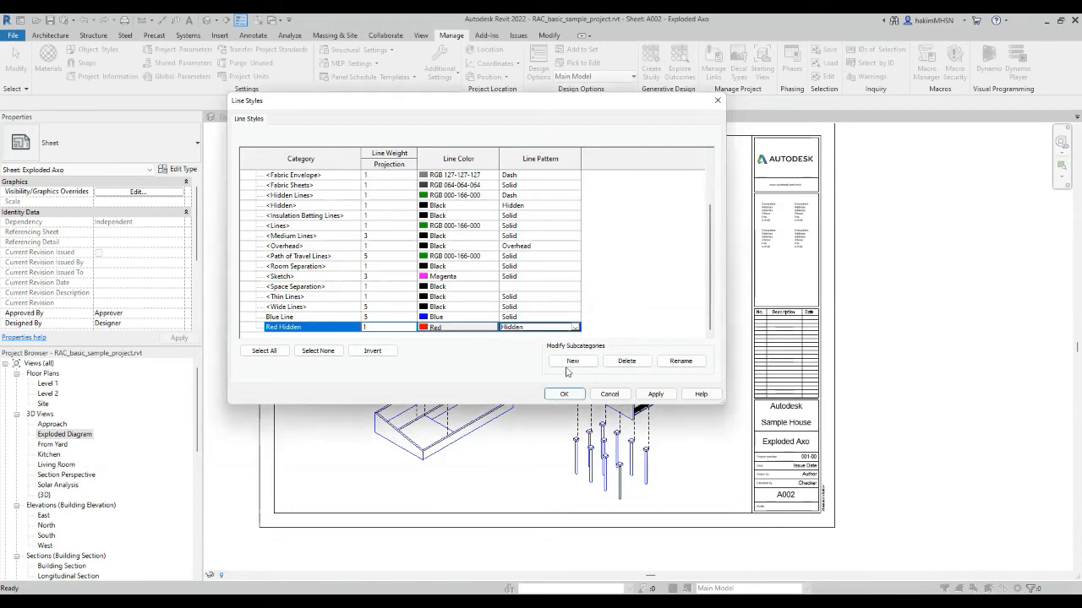
{"action": "left_click", "coordinate": [648, 394]}
{"action": "left_click", "coordinate": [564, 394]}
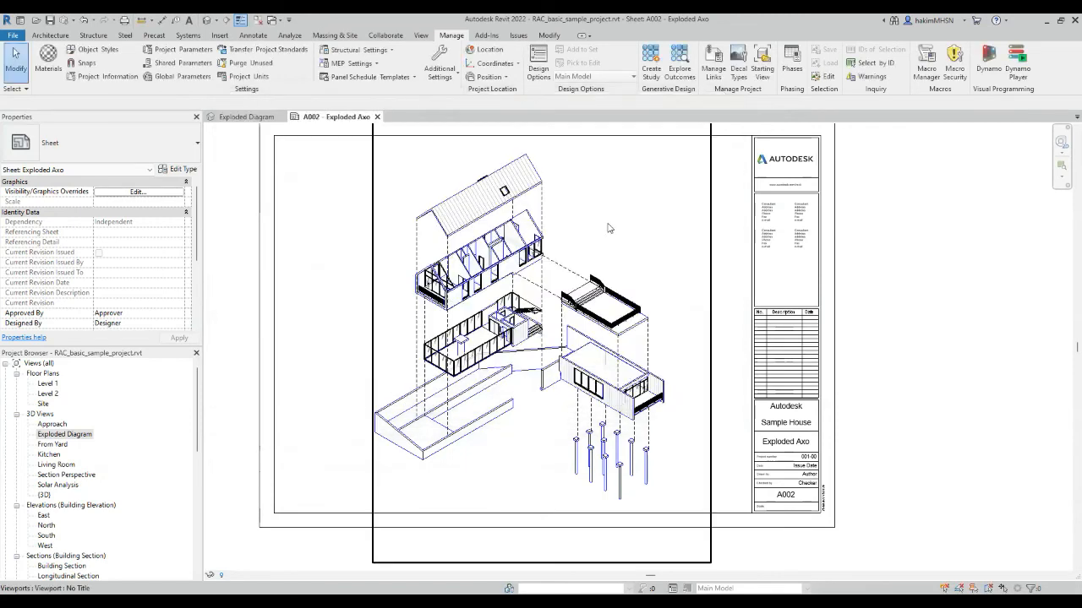
Assign the Red Hidden line style to the long vertical dashed line running down from the roof's right corner.
{"action": "left_click", "coordinate": [538, 208]}
{"action": "key", "text": "Escape"}
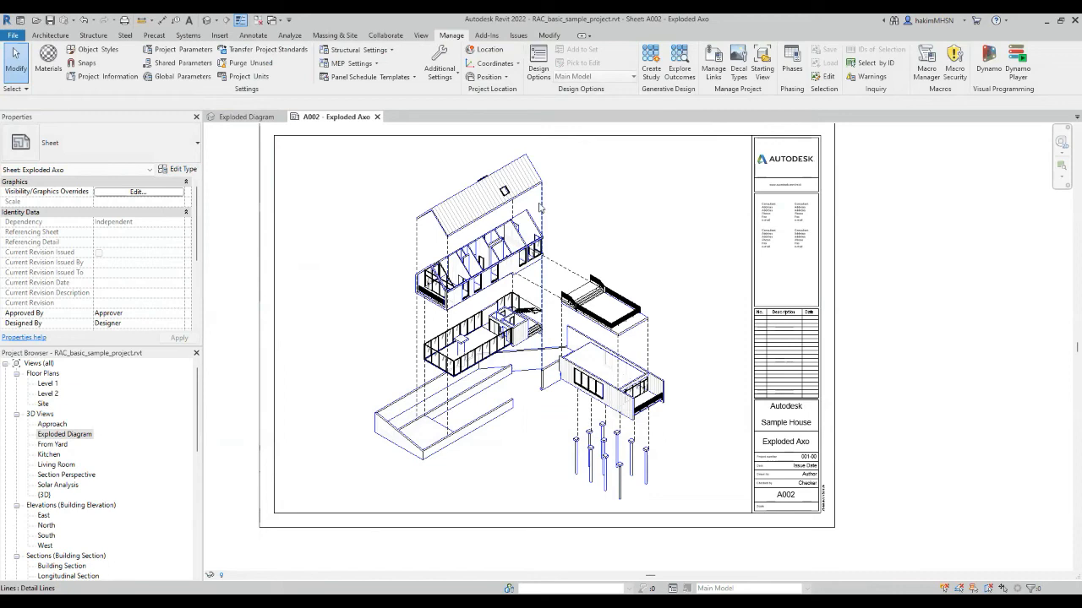
{"action": "left_click", "coordinate": [542, 208]}
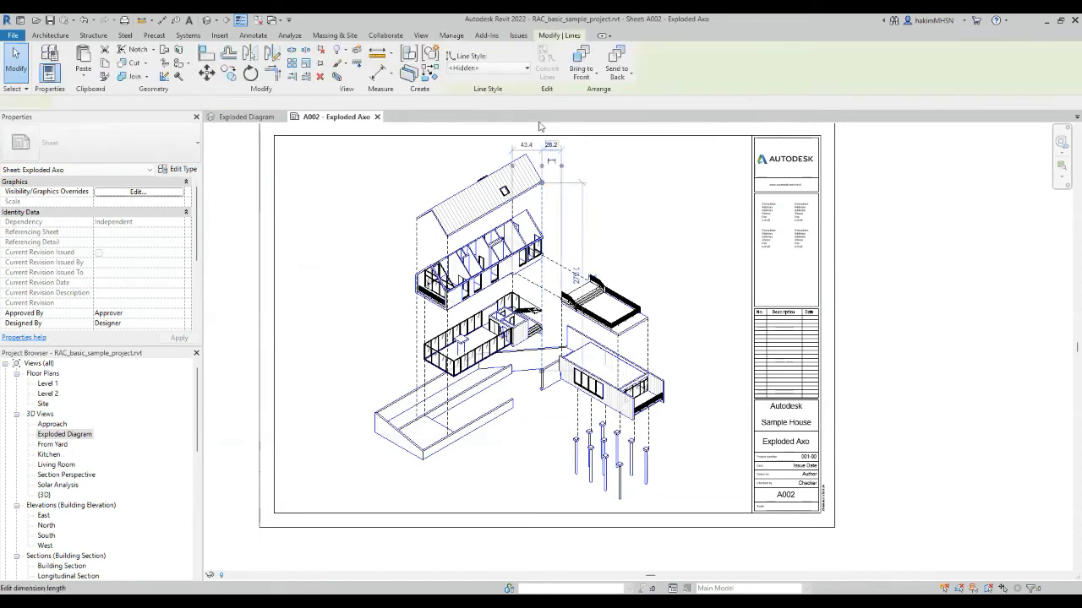
{"action": "left_click", "coordinate": [518, 68]}
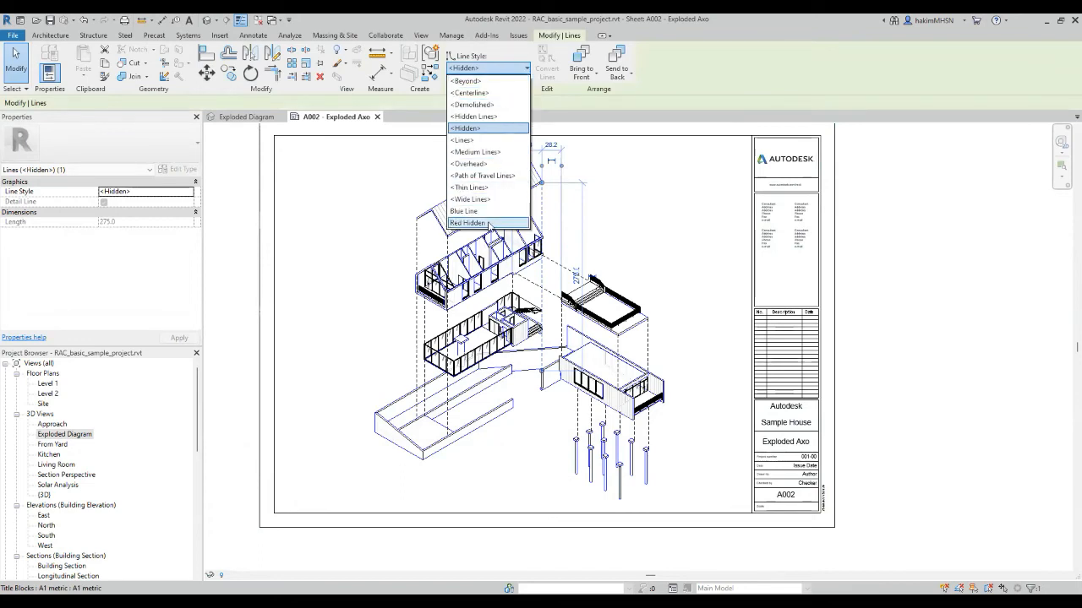
{"action": "key", "text": "Escape"}
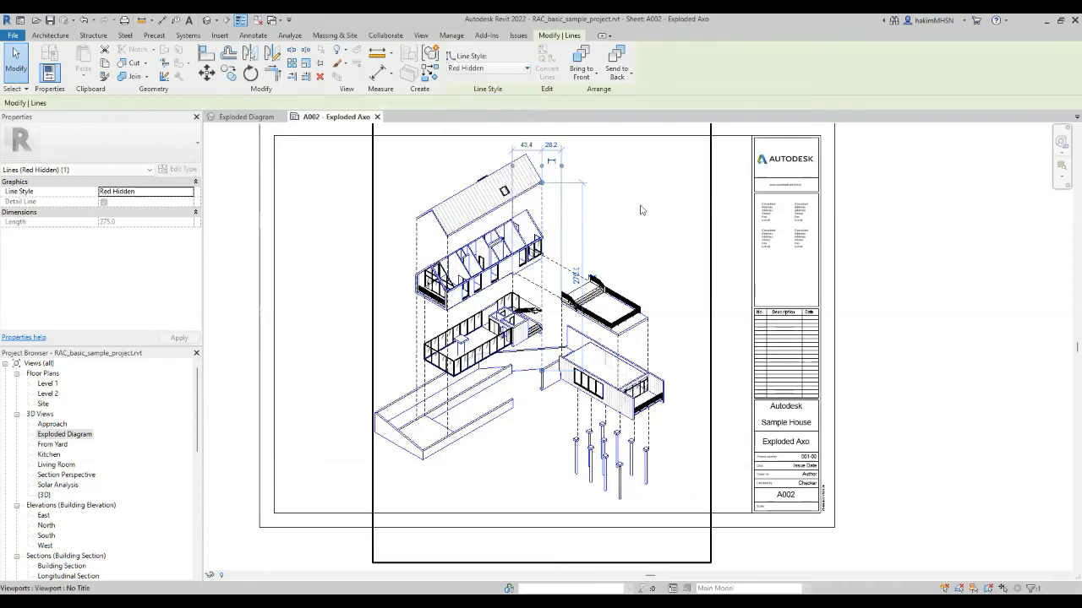
{"action": "left_click", "coordinate": [640, 210]}
{"action": "key", "text": "Escape"}
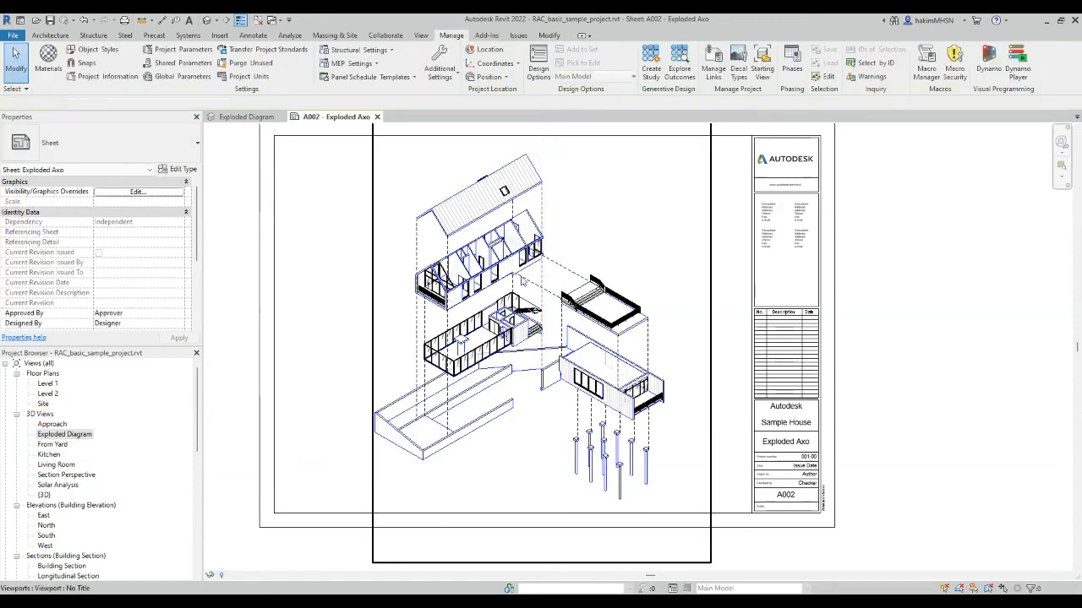
Copy the Red Hidden style from the red vertical line to the diagram's remaining dashed detail lines with Match Type Properties.
{"action": "left_click", "coordinate": [512, 208]}
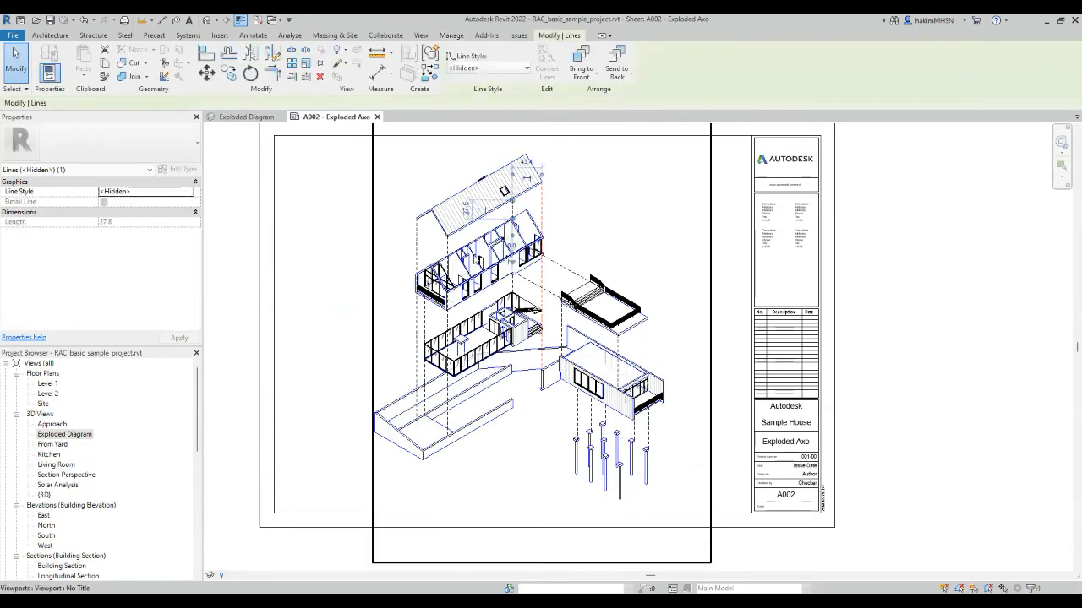
{"action": "key", "text": "Escape"}
{"action": "key", "text": "m"}
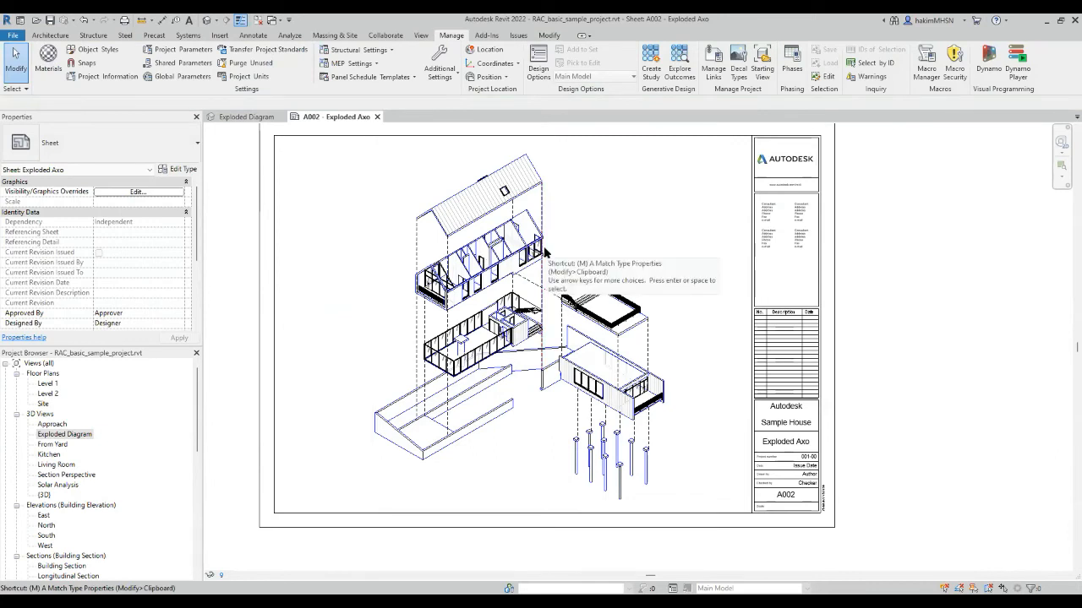
{"action": "key", "text": "a"}
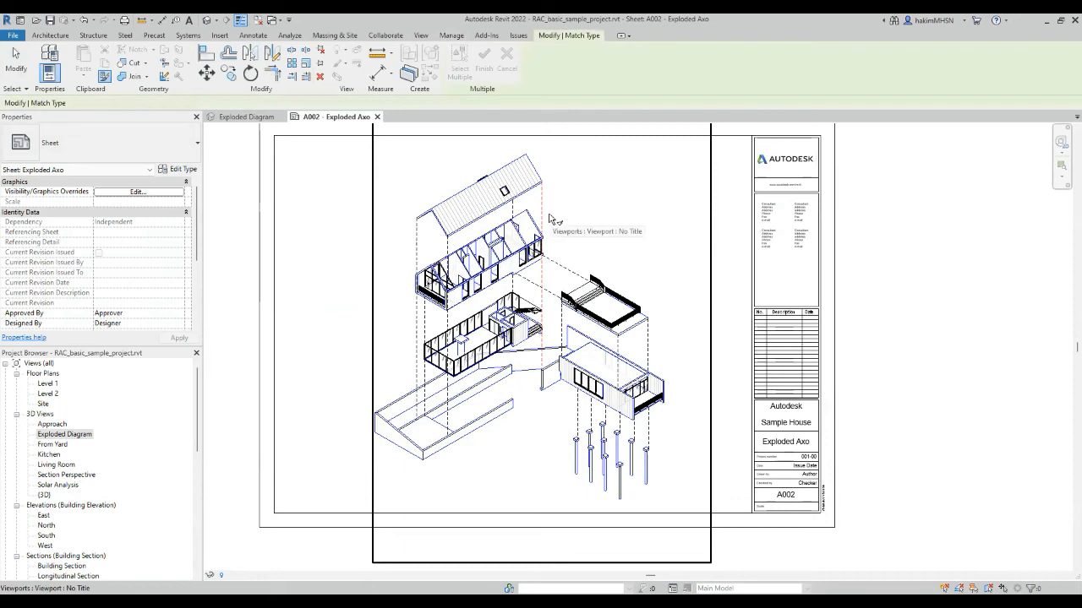
{"action": "scroll", "coordinate": [550, 218], "scroll_direction": "up", "scroll_amount": 1}
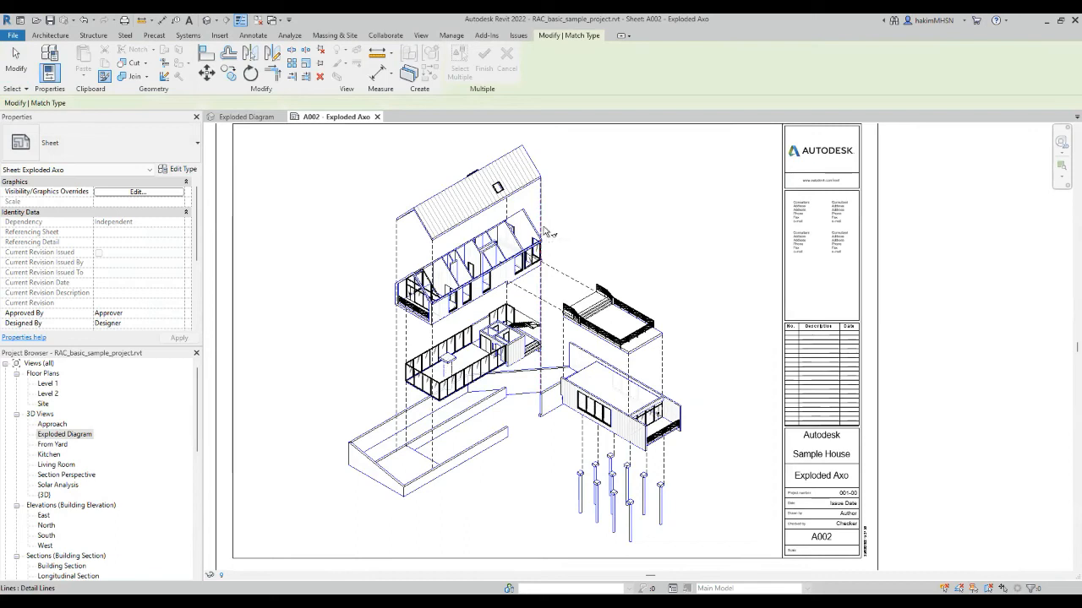
{"action": "left_click", "coordinate": [545, 215]}
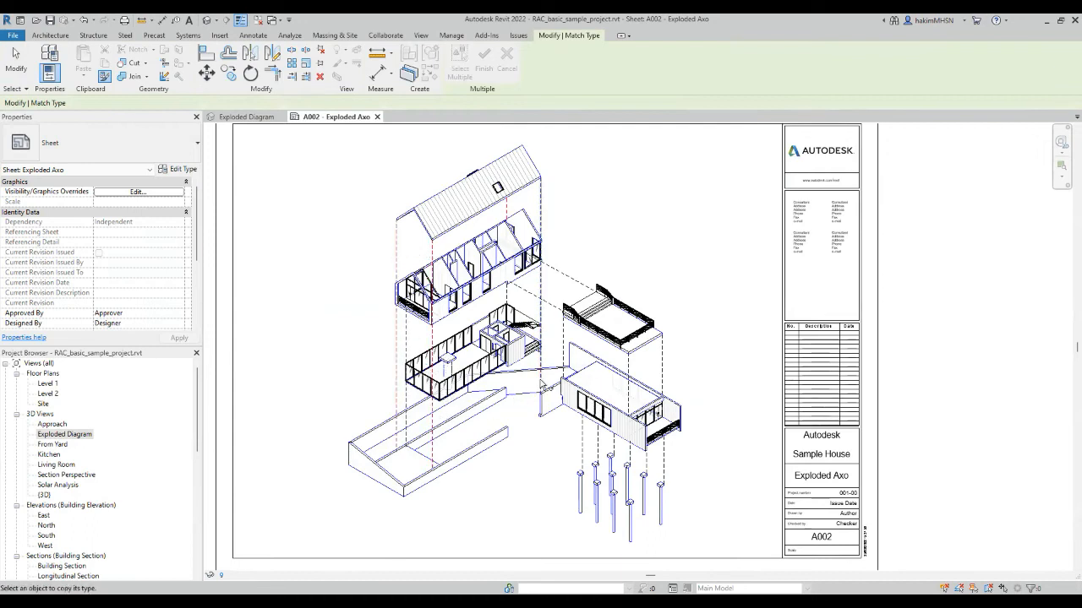
{"action": "left_click", "coordinate": [566, 331]}
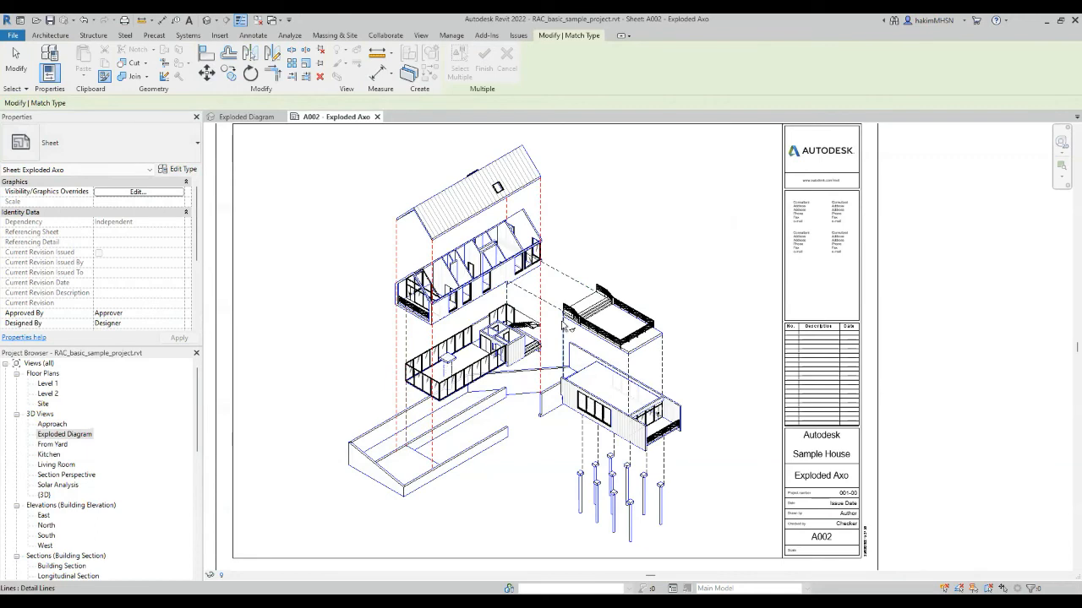
{"action": "left_click", "coordinate": [554, 268]}
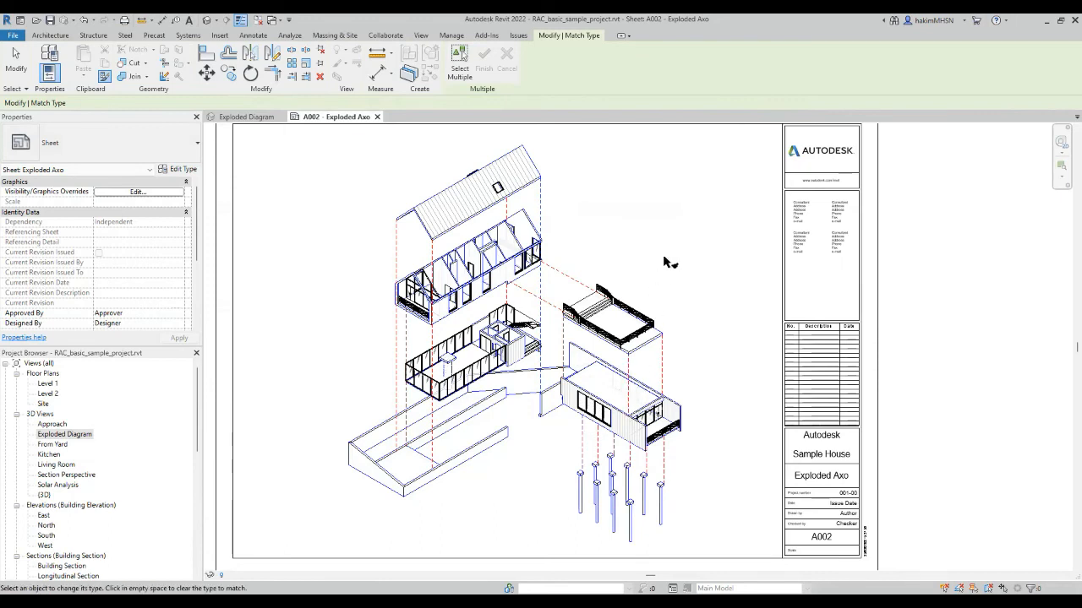
{"action": "scroll", "coordinate": [663, 262], "scroll_direction": "down", "scroll_amount": 3}
{"action": "key", "text": "Escape"}
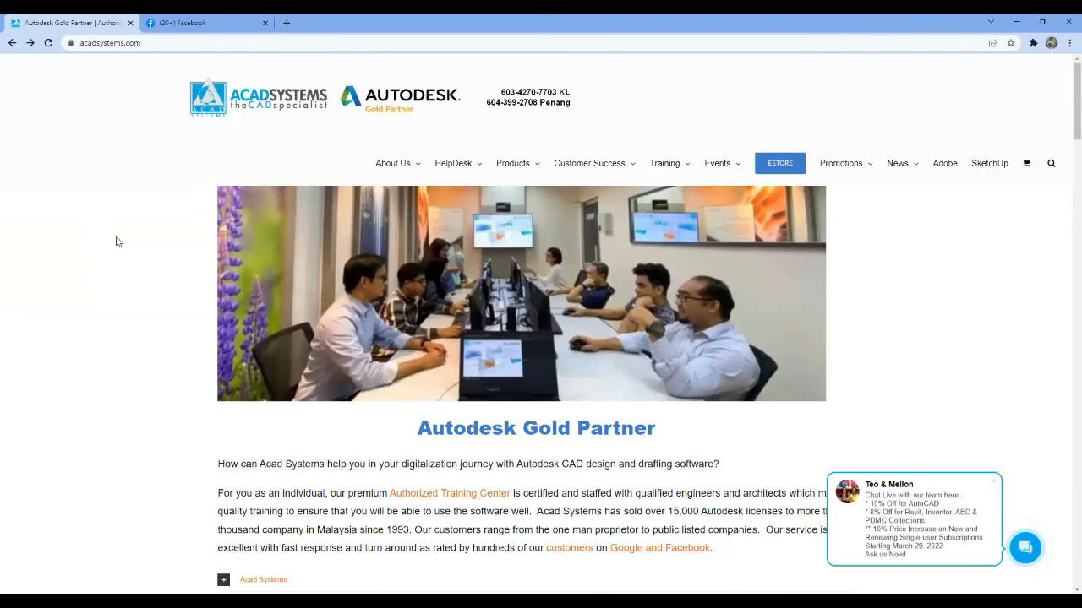
Switch to the browser and look through the Acad Systems home page, including its Autodesk promotions, contact section and online lessons.
{"action": "scroll", "coordinate": [114, 228], "scroll_direction": "down", "scroll_amount": 1}
{"action": "scroll", "coordinate": [114, 228], "scroll_direction": "down", "scroll_amount": 1}
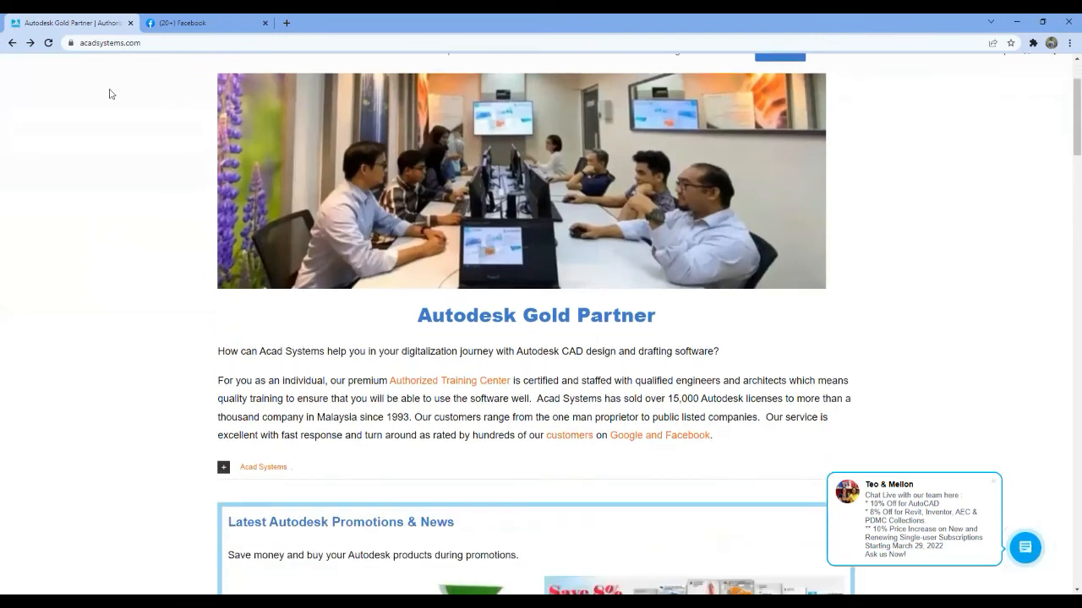
{"action": "scroll", "coordinate": [709, 173], "scroll_direction": "up", "scroll_amount": 2}
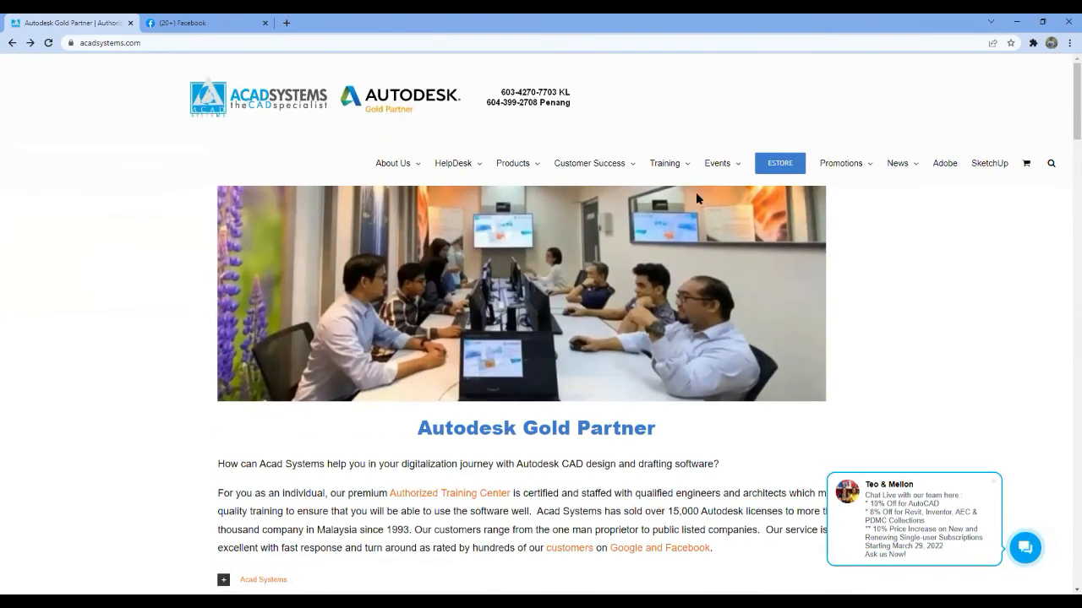
{"action": "scroll", "coordinate": [690, 201], "scroll_direction": "down", "scroll_amount": 7}
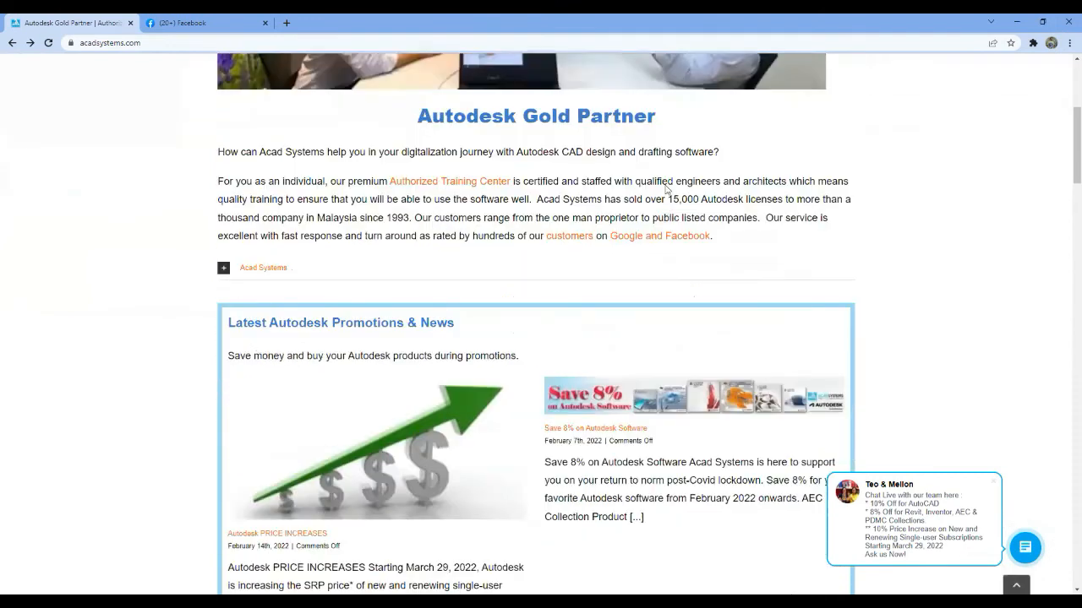
{"action": "scroll", "coordinate": [538, 316], "scroll_direction": "down", "scroll_amount": 3}
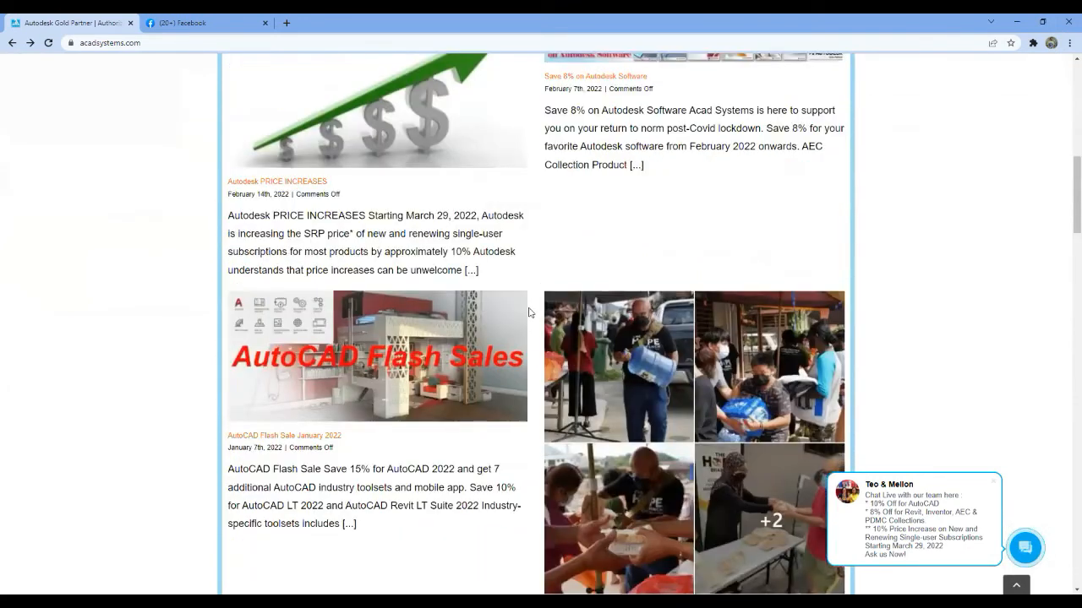
{"action": "scroll", "coordinate": [426, 279], "scroll_direction": "down", "scroll_amount": 13}
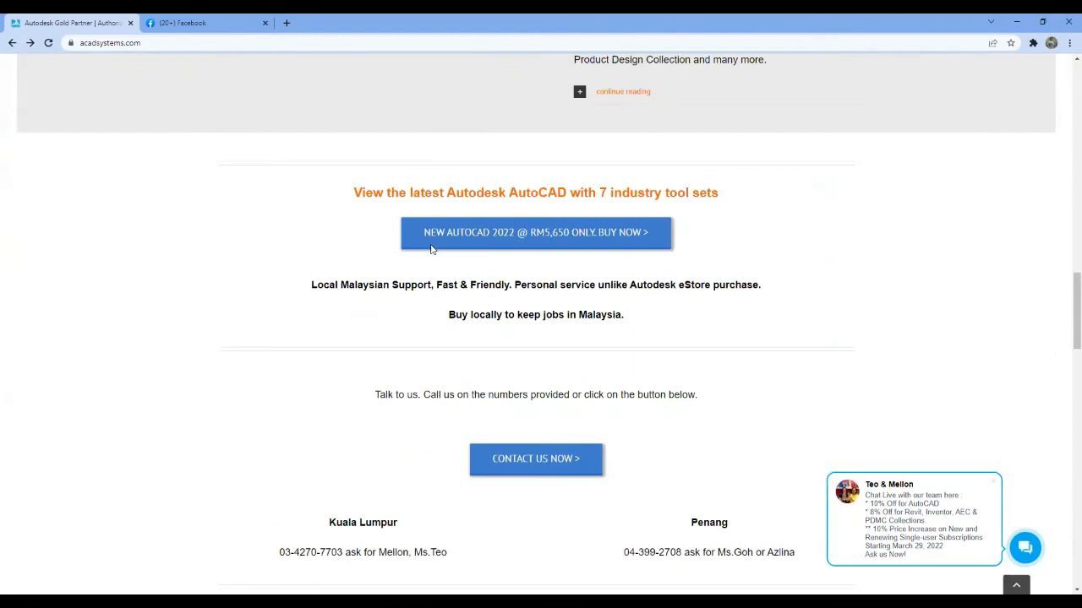
{"action": "scroll", "coordinate": [430, 249], "scroll_direction": "down", "scroll_amount": 2}
{"action": "scroll", "coordinate": [235, 185], "scroll_direction": "up", "scroll_amount": 2}
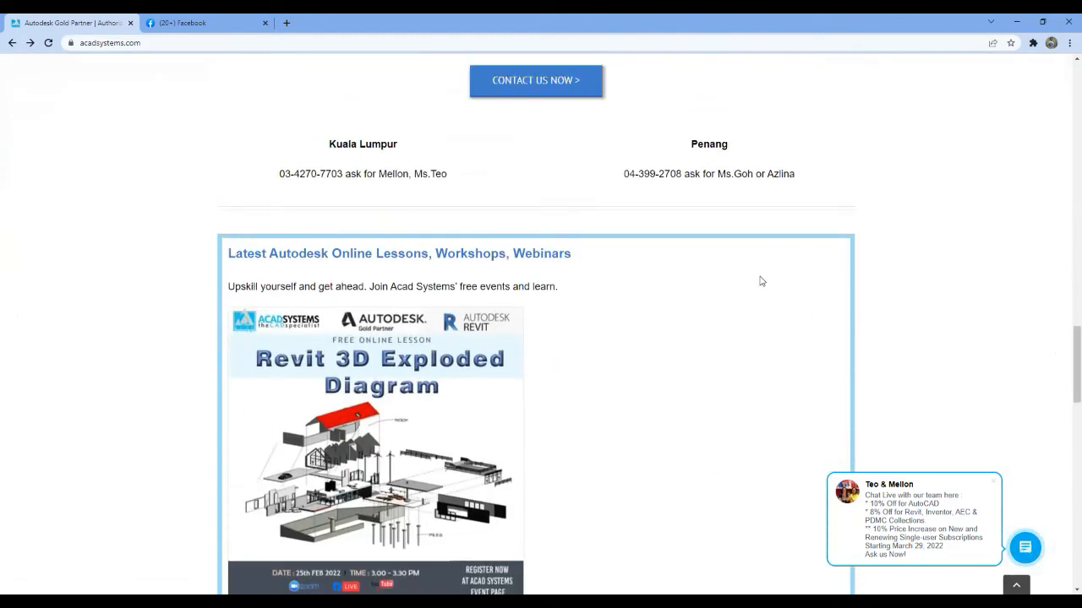
{"action": "scroll", "coordinate": [684, 280], "scroll_direction": "down", "scroll_amount": 1}
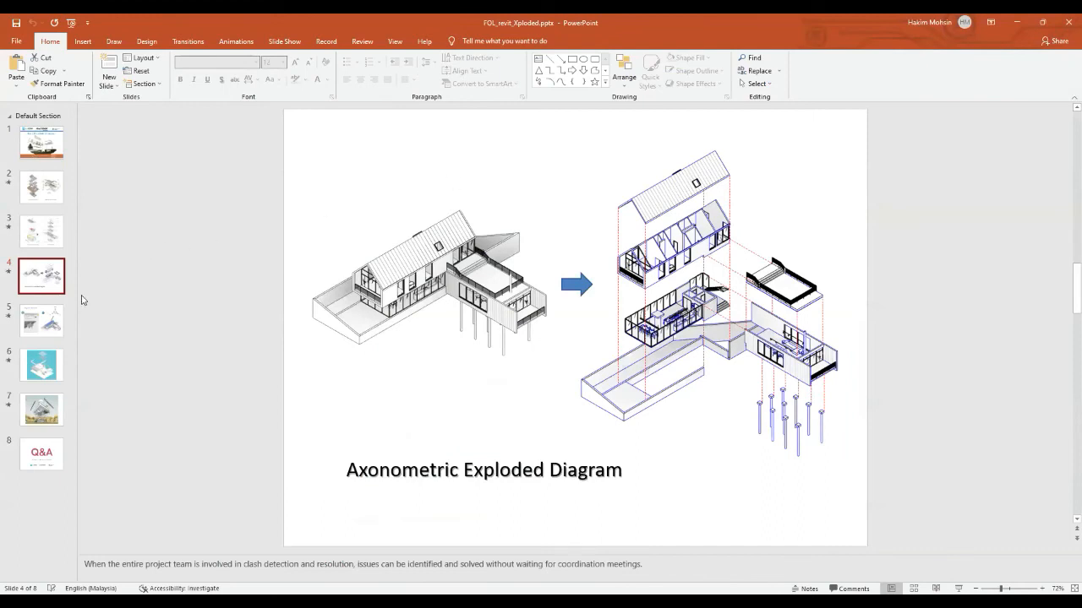
Show the slide comparing Building Systems Diagrams and Building Parts, and switch to Revit to view the whole house in the {3D} view.
{"action": "left_click", "coordinate": [46, 236]}
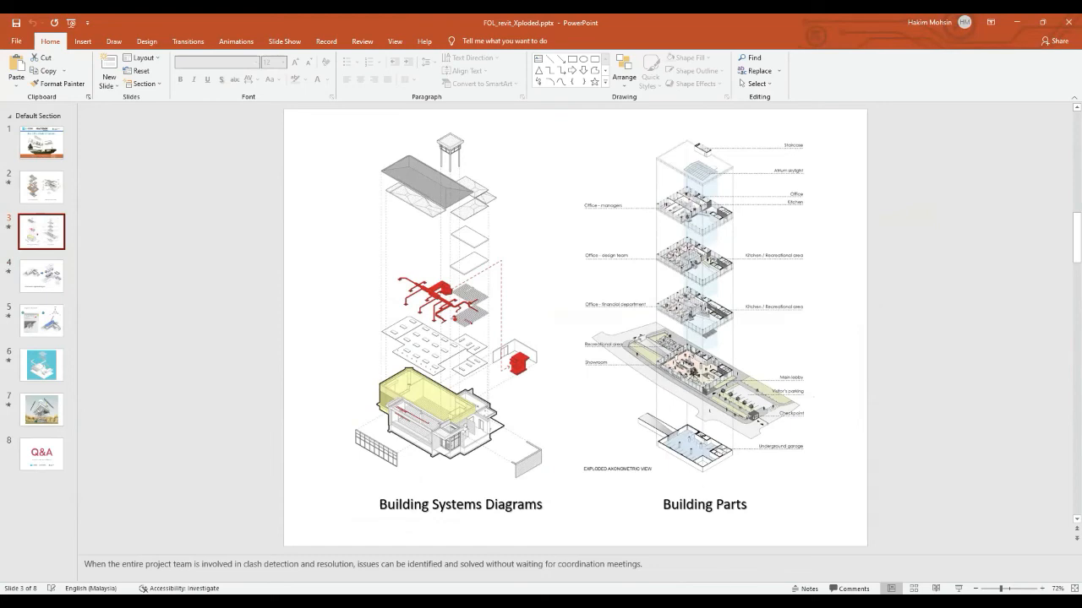
{"action": "key", "text": "alt+Tab"}
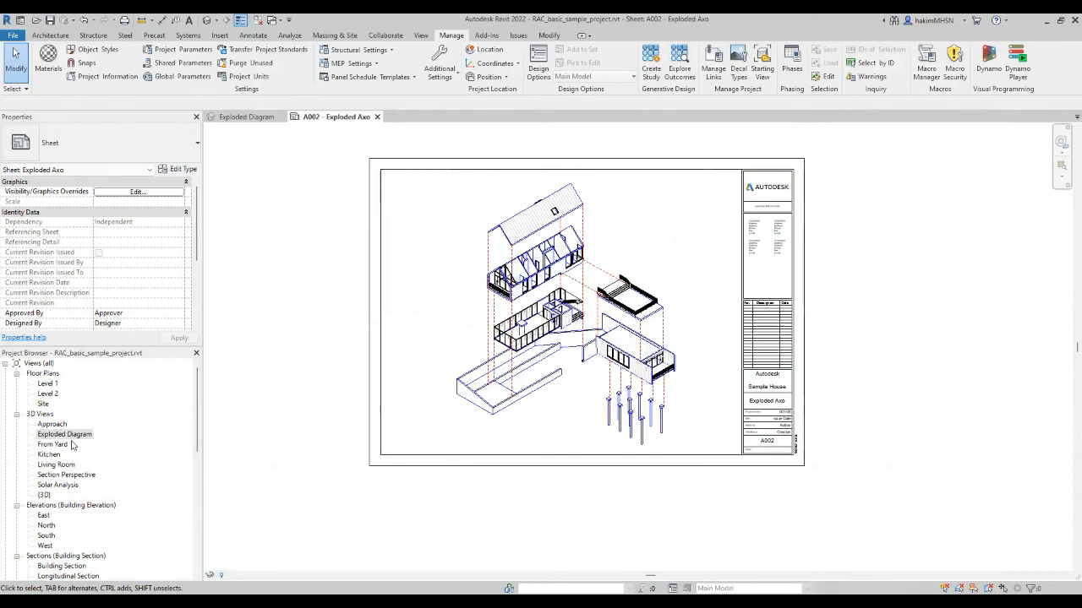
{"action": "left_click", "coordinate": [47, 496]}
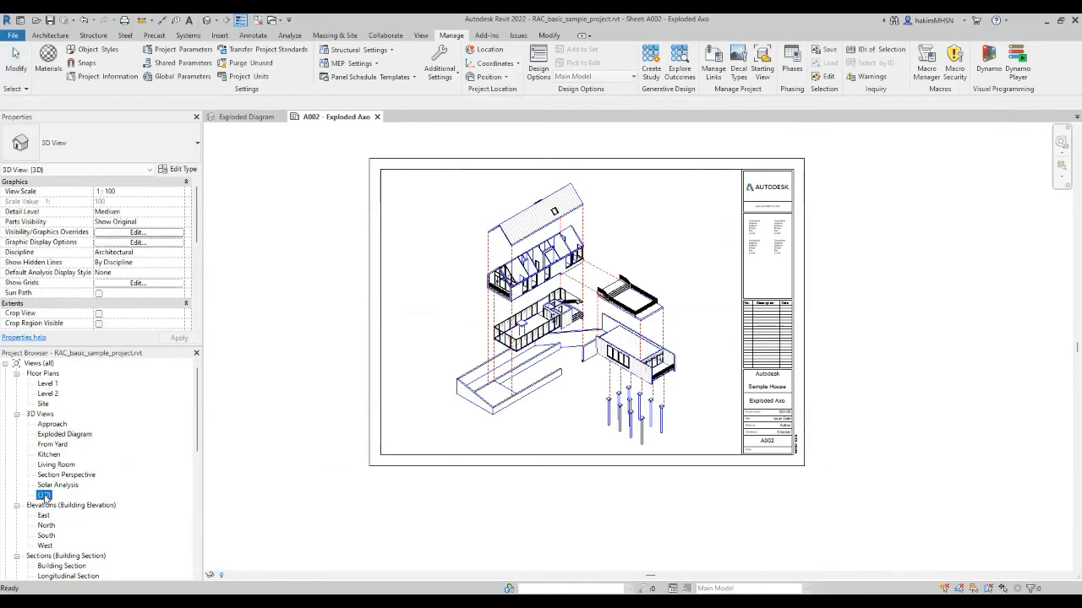
{"action": "double_click", "coordinate": [46, 496]}
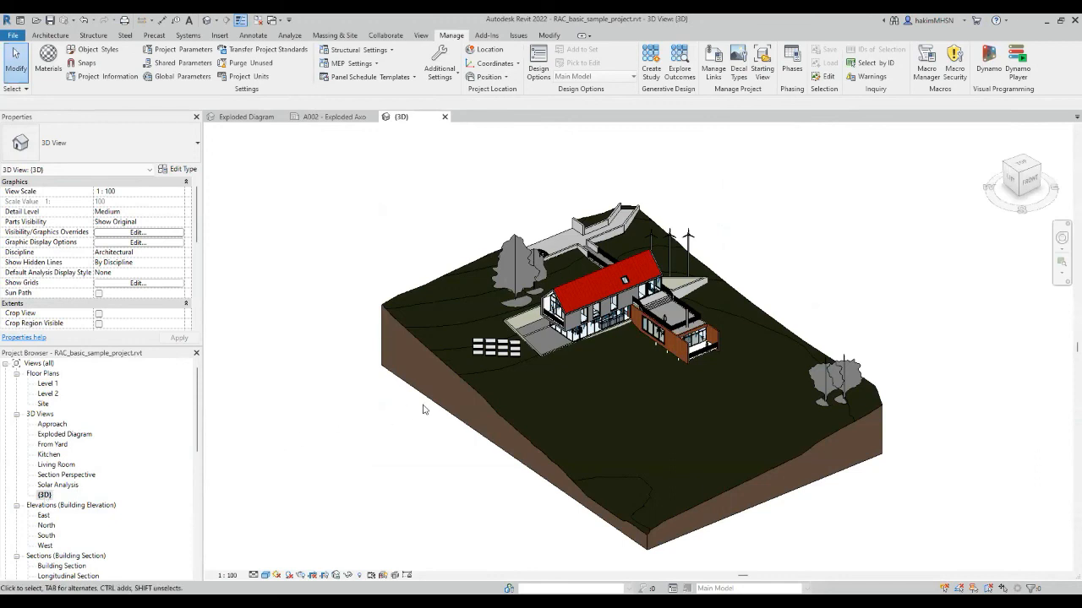
{"action": "scroll", "coordinate": [701, 308], "scroll_direction": "up", "scroll_amount": 2}
{"action": "scroll", "coordinate": [704, 299], "scroll_direction": "up", "scroll_amount": 1}
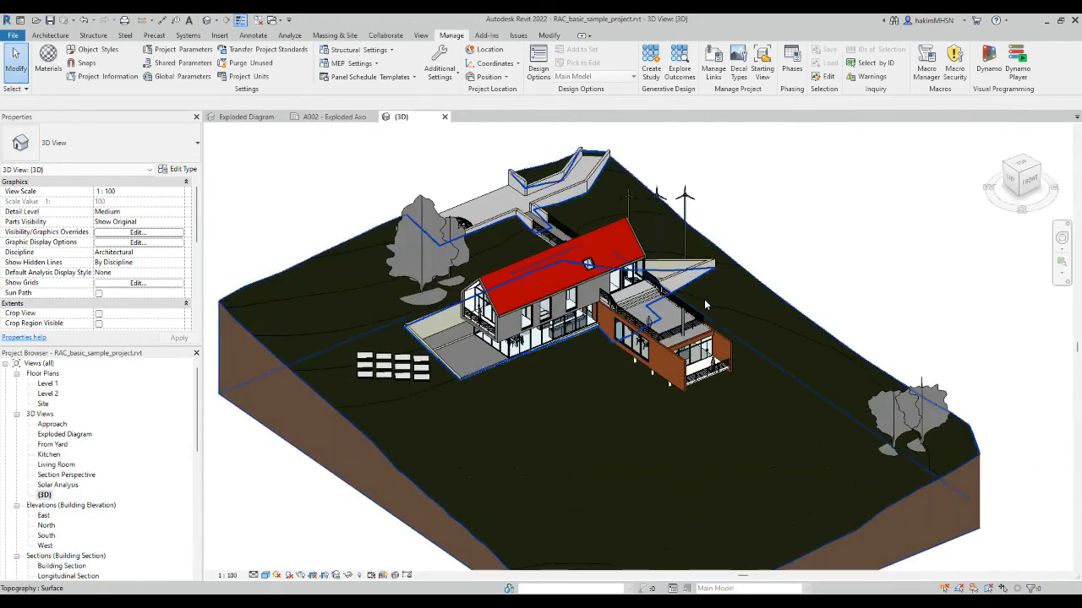
{"action": "scroll", "coordinate": [704, 299], "scroll_direction": "up", "scroll_amount": 1}
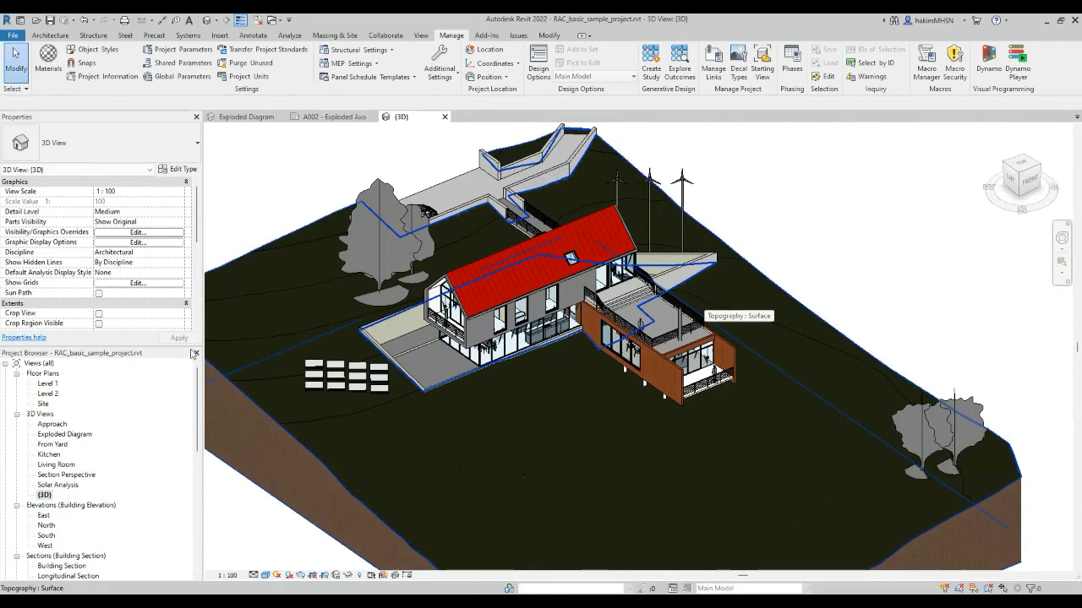
Open the Exploded Diagram view and examine its displacement sets, focusing on the side wing and the roof deck above it.
{"action": "double_click", "coordinate": [64, 434]}
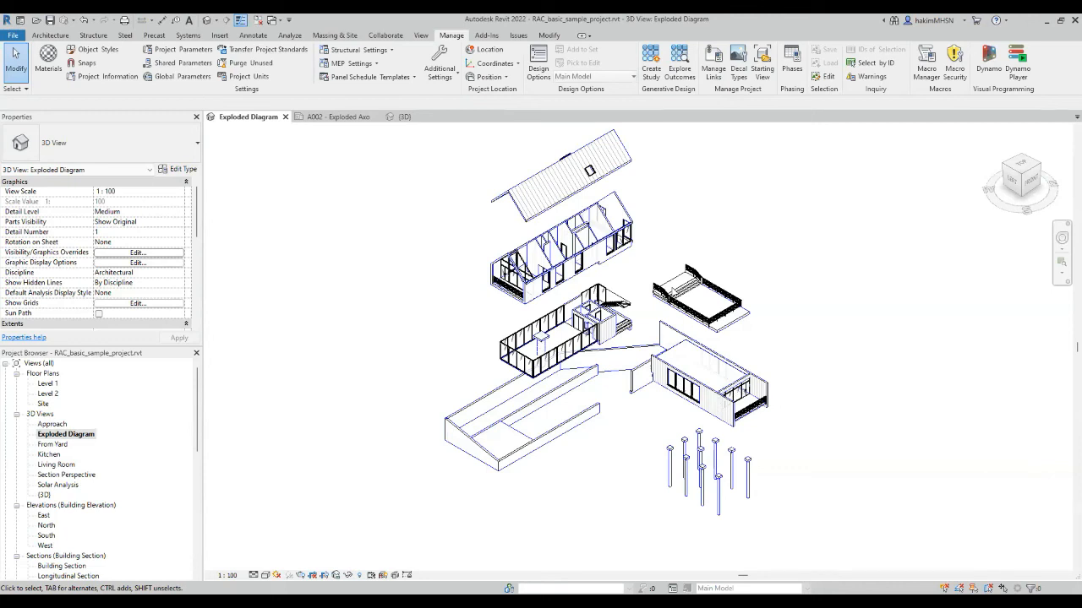
{"action": "left_click", "coordinate": [672, 374]}
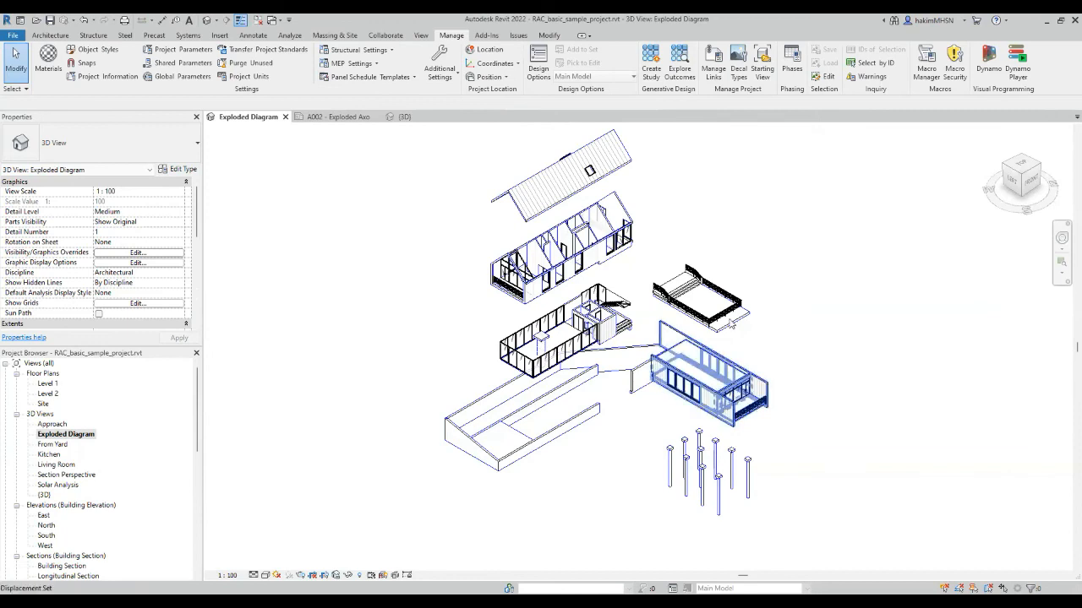
{"action": "scroll", "coordinate": [862, 166], "scroll_direction": "down", "scroll_amount": 1}
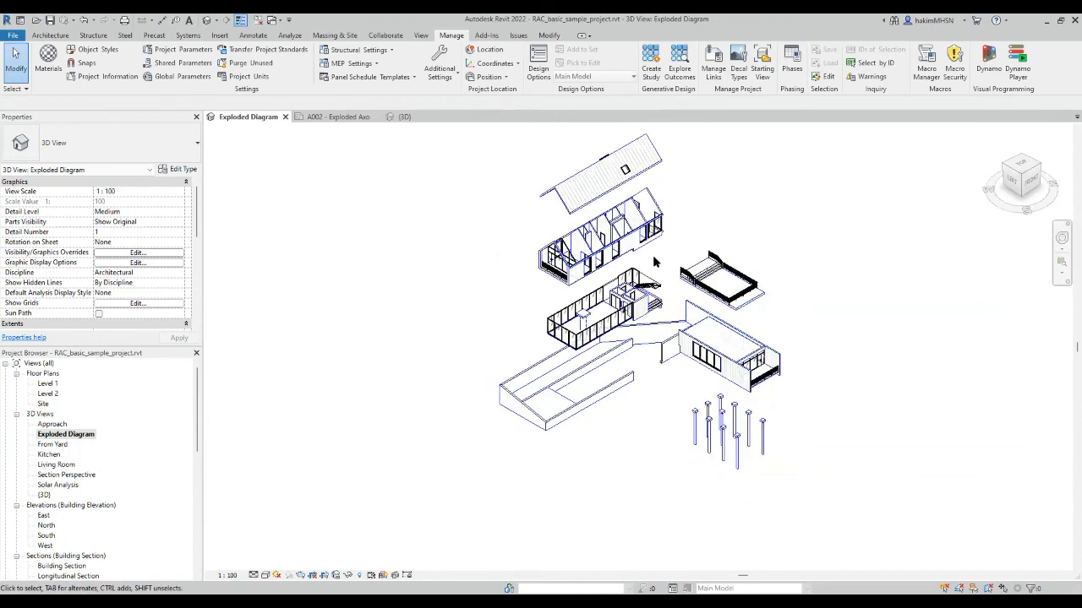
{"action": "middle_click_drag", "start_coordinate": [655, 262], "coordinate": [777, 286]}
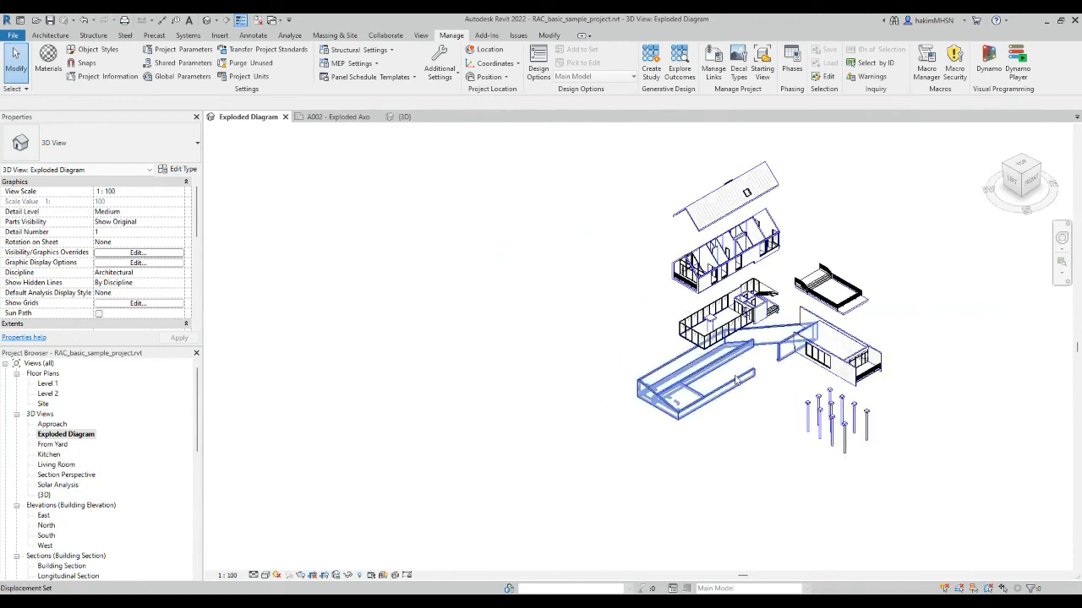
{"action": "scroll", "coordinate": [737, 380], "scroll_direction": "up", "scroll_amount": 2}
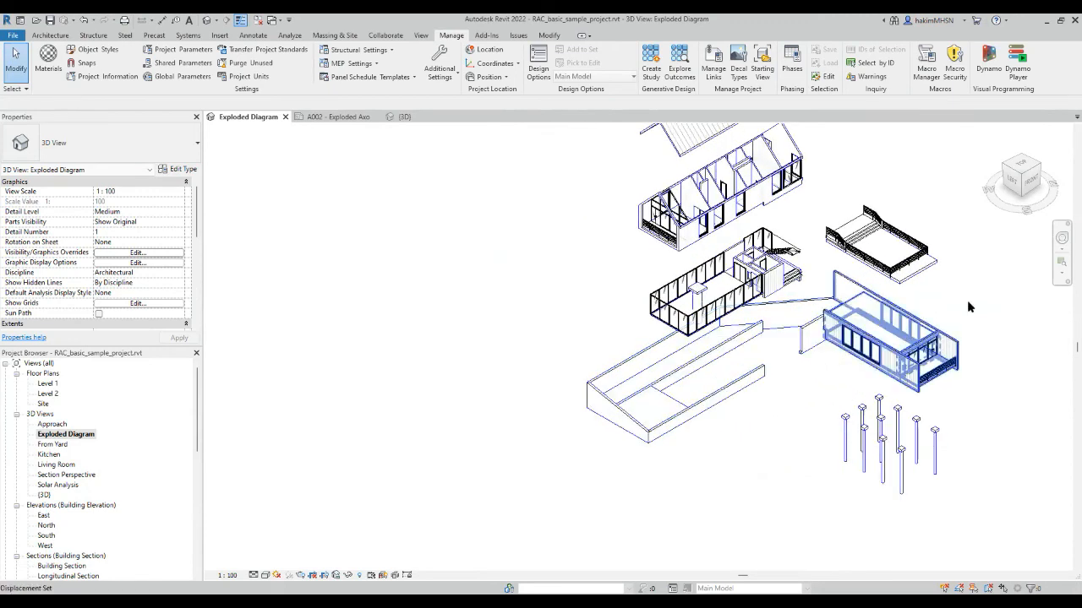
{"action": "scroll", "coordinate": [925, 331], "scroll_direction": "up", "scroll_amount": 1}
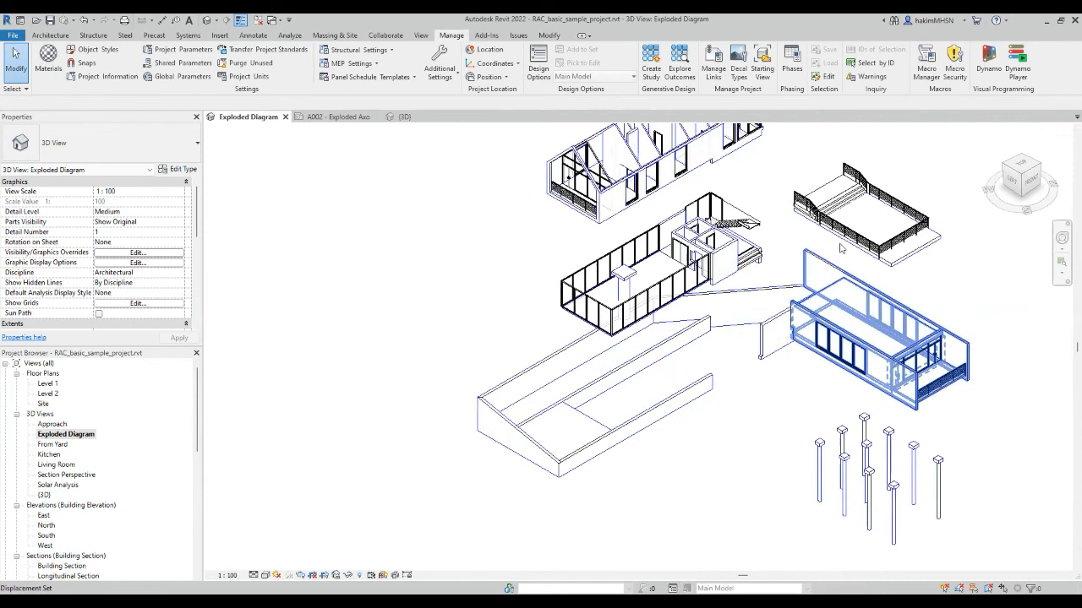
{"action": "scroll", "coordinate": [839, 345], "scroll_direction": "up", "scroll_amount": 1}
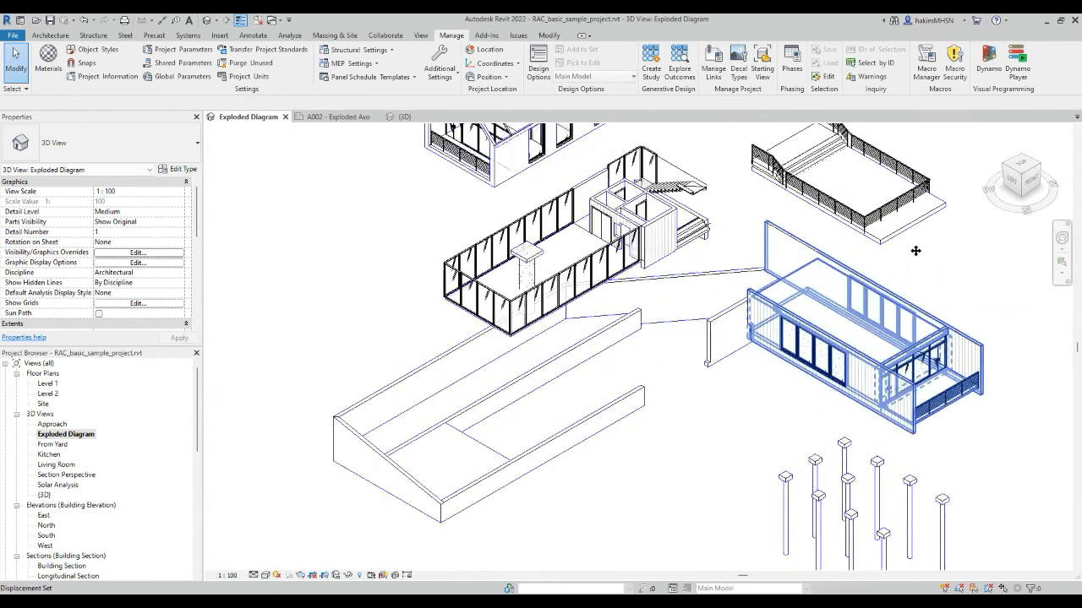
{"action": "scroll", "coordinate": [929, 333], "scroll_direction": "up", "scroll_amount": 1}
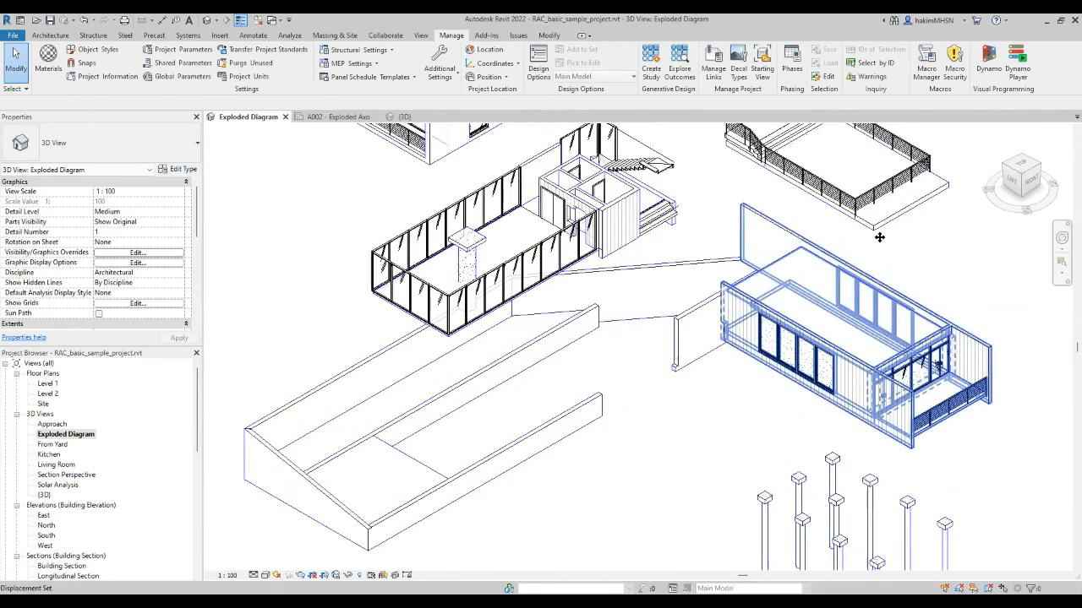
{"action": "middle_click_drag", "start_coordinate": [871, 200], "coordinate": [886, 313]}
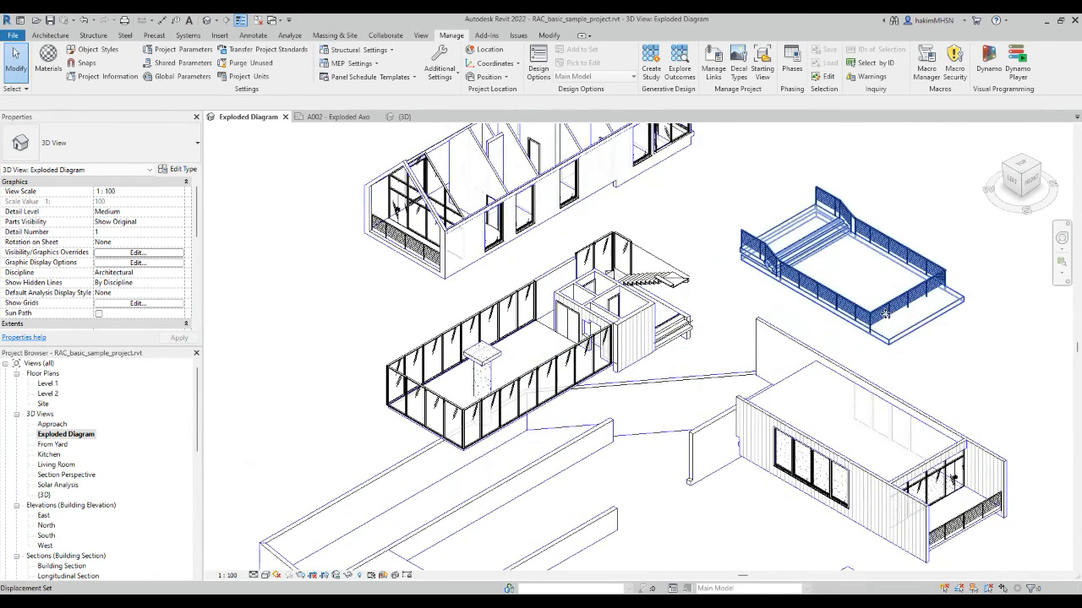
Remove the railings from the roof deck's displacement set and finish editing the set.
{"action": "left_click", "coordinate": [828, 240]}
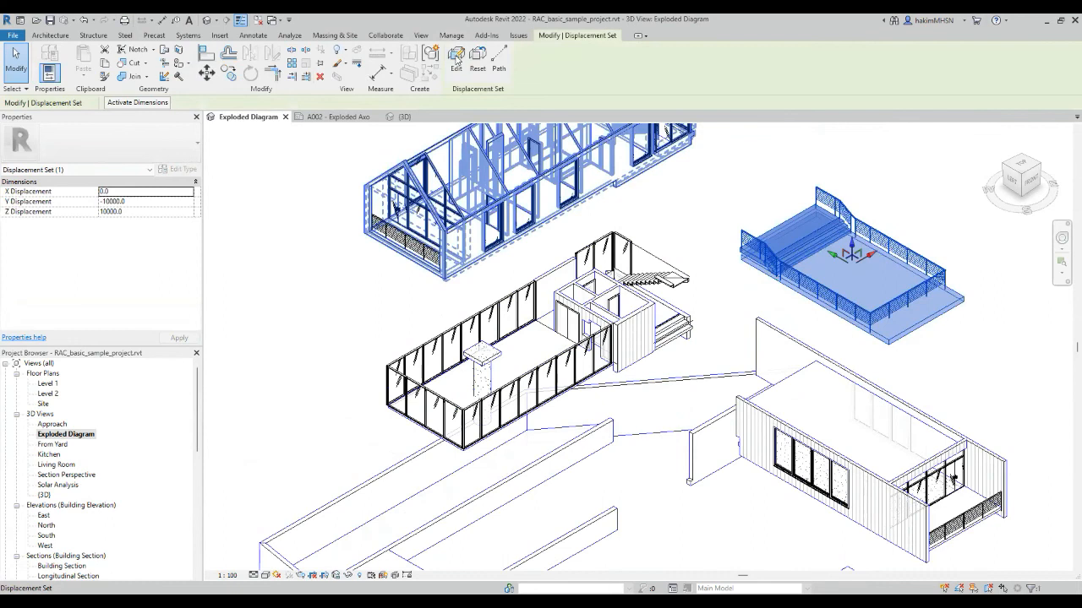
{"action": "left_click", "coordinate": [456, 58]}
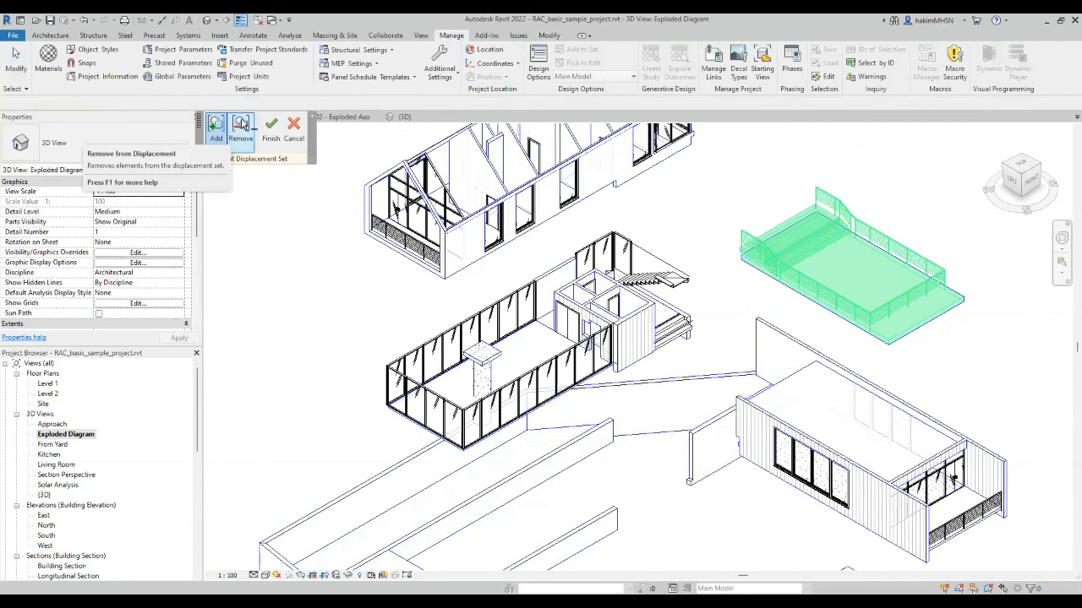
{"action": "left_click", "coordinate": [242, 127]}
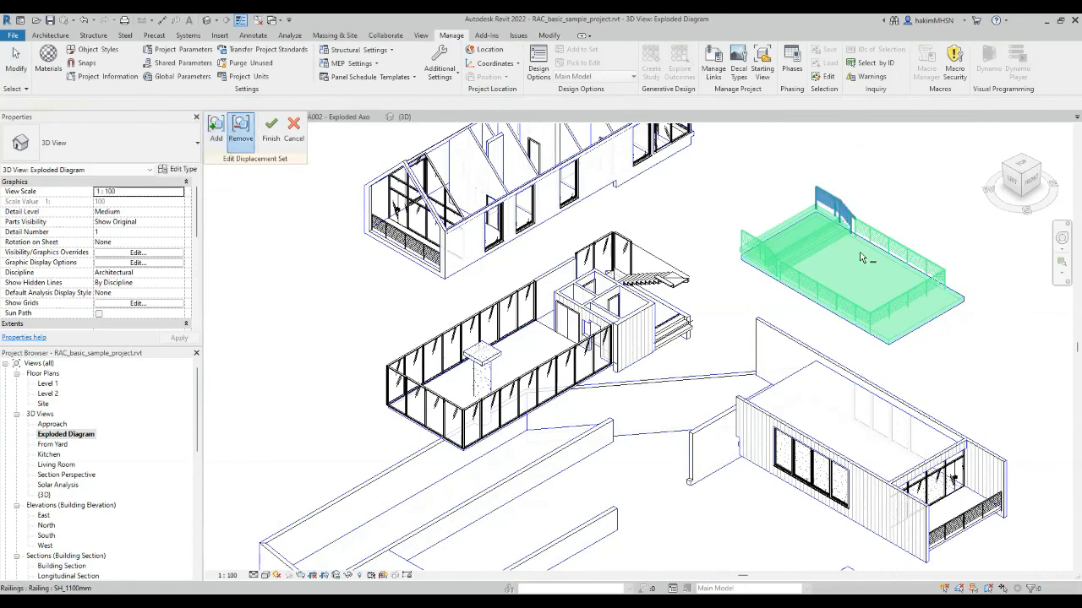
{"action": "left_click", "coordinate": [853, 219]}
{"action": "left_click", "coordinate": [928, 269]}
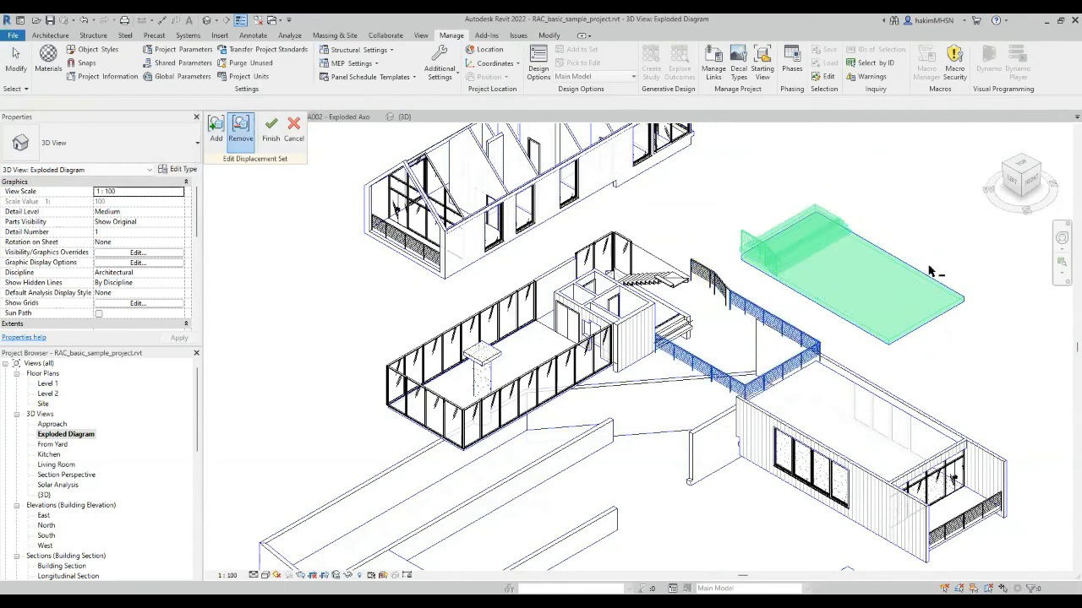
{"action": "left_click", "coordinate": [744, 237]}
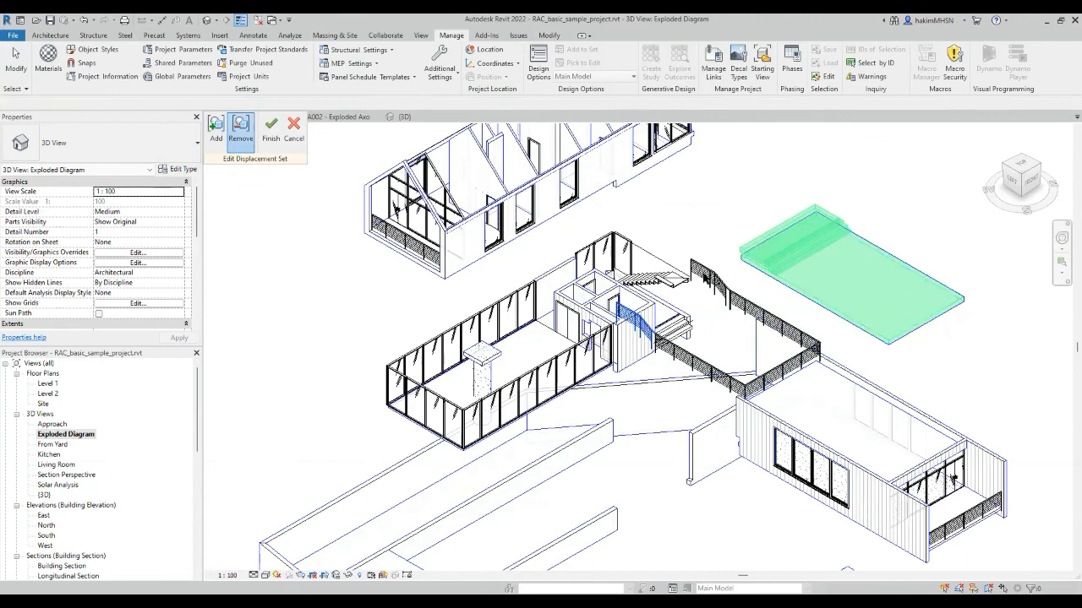
{"action": "left_click", "coordinate": [270, 129]}
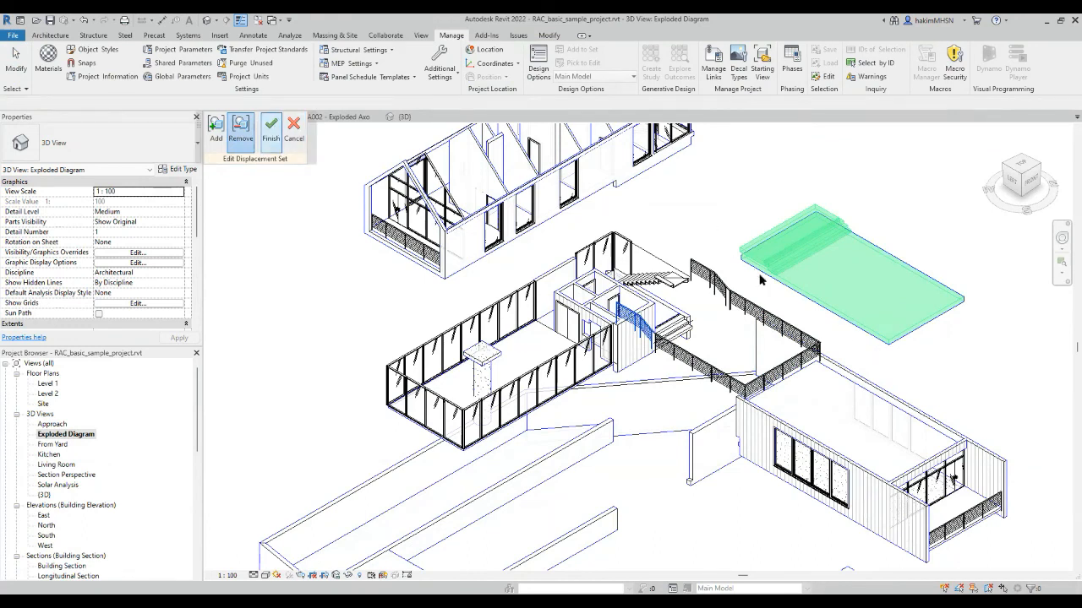
{"action": "left_click", "coordinate": [986, 341]}
Select the roof deck slab's displacement set to check its X, Y and Z displacements, and clear the selection.
{"action": "scroll", "coordinate": [864, 305], "scroll_direction": "down", "scroll_amount": 2}
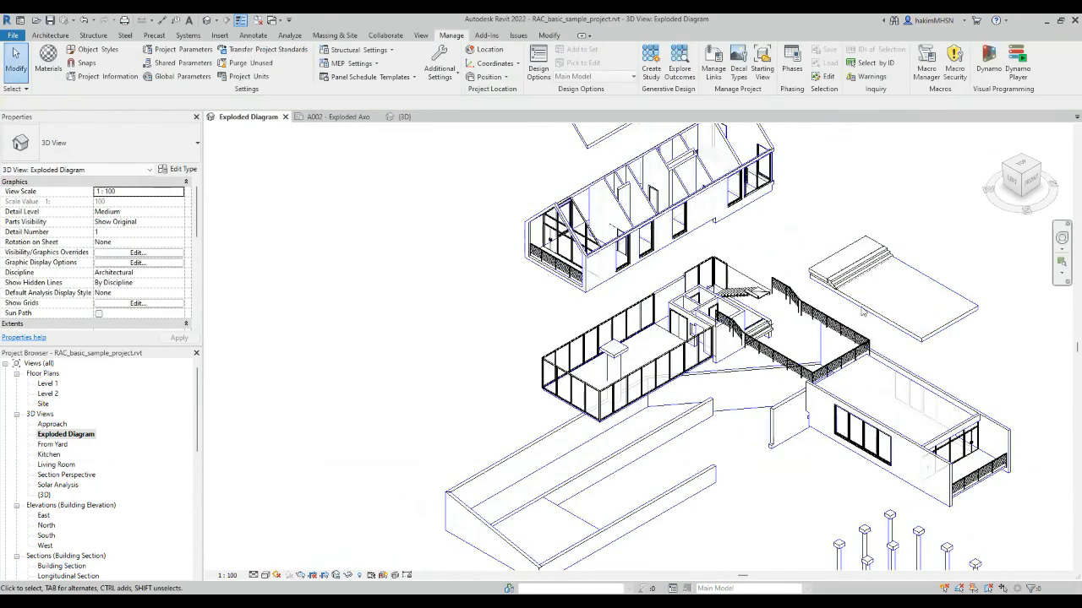
{"action": "scroll", "coordinate": [852, 339], "scroll_direction": "up", "scroll_amount": 1}
{"action": "left_click", "coordinate": [829, 283]}
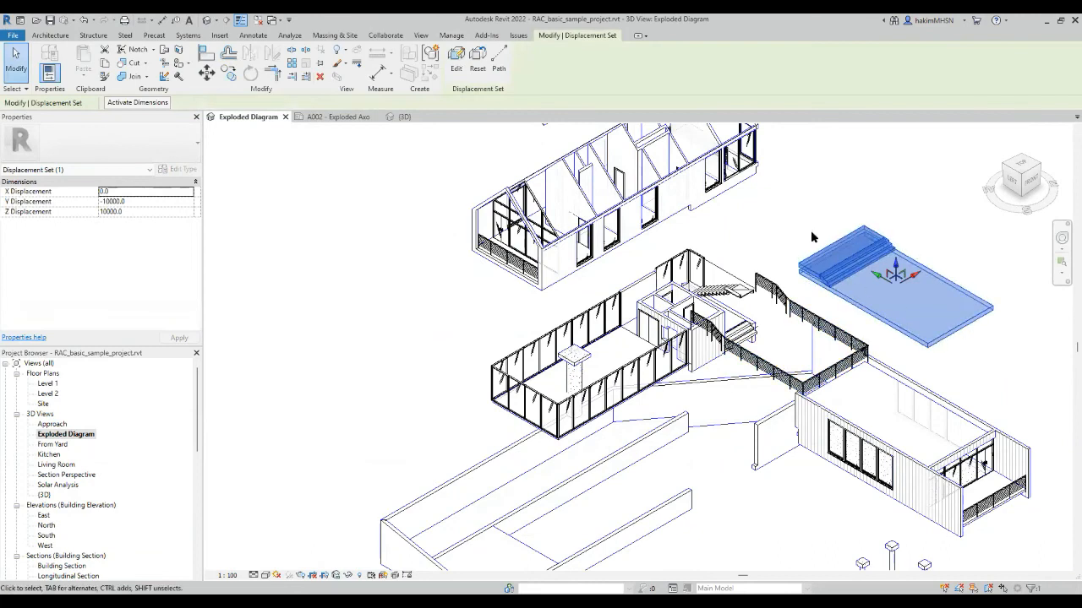
{"action": "key", "text": "Escape"}
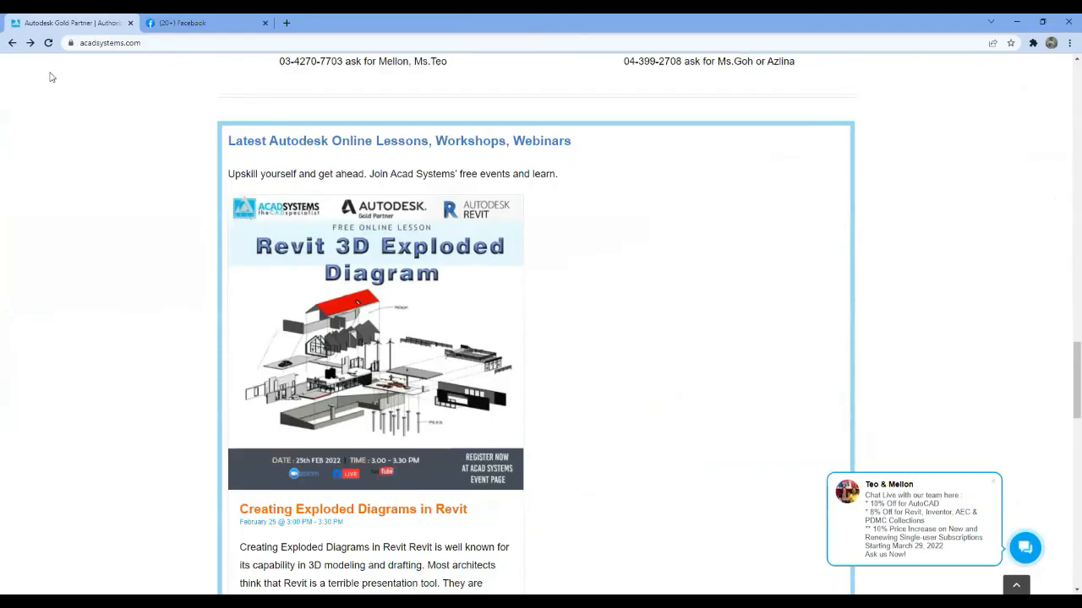
Switch to the browser and review the Acad Systems home page from the Autodesk Events section through the training schedule to the footer.
{"action": "scroll", "coordinate": [127, 93], "scroll_direction": "up", "scroll_amount": 2}
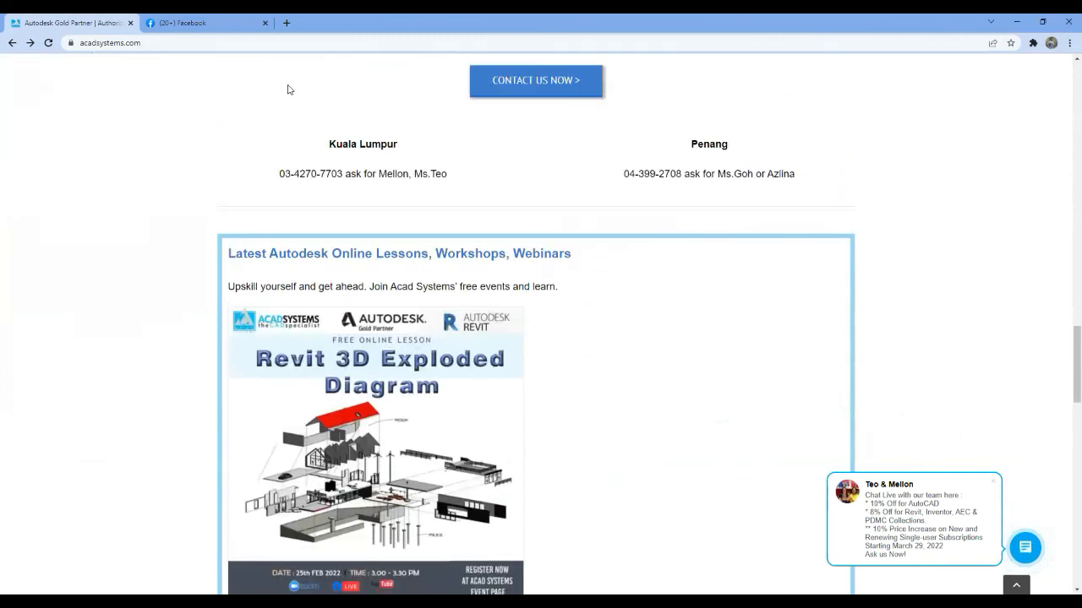
{"action": "scroll", "coordinate": [296, 169], "scroll_direction": "up", "scroll_amount": 3}
{"action": "scroll", "coordinate": [354, 251], "scroll_direction": "up", "scroll_amount": 4}
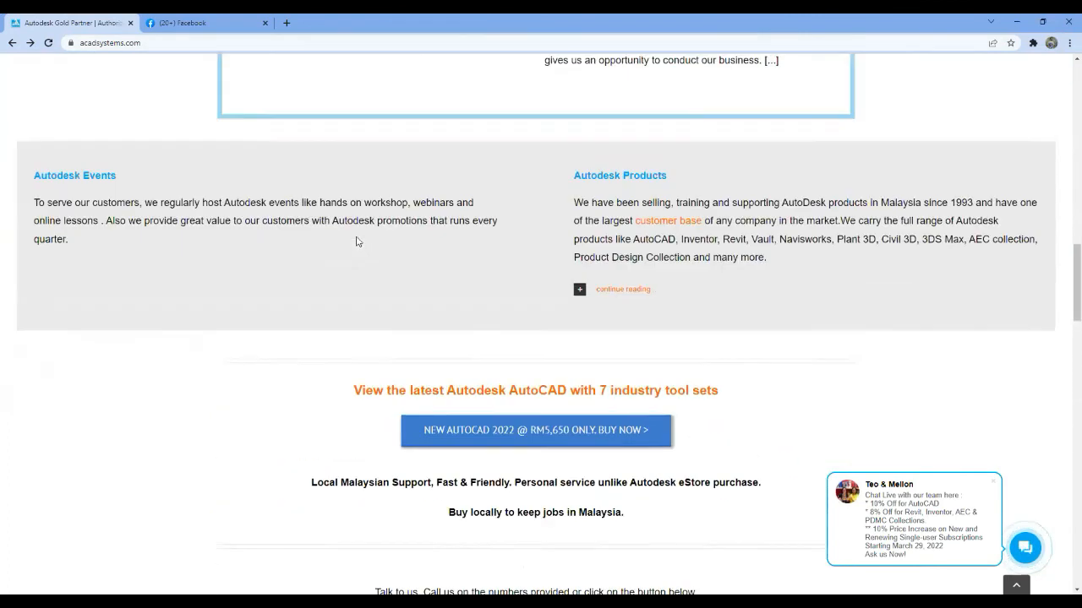
{"action": "scroll", "coordinate": [355, 232], "scroll_direction": "down", "scroll_amount": 11}
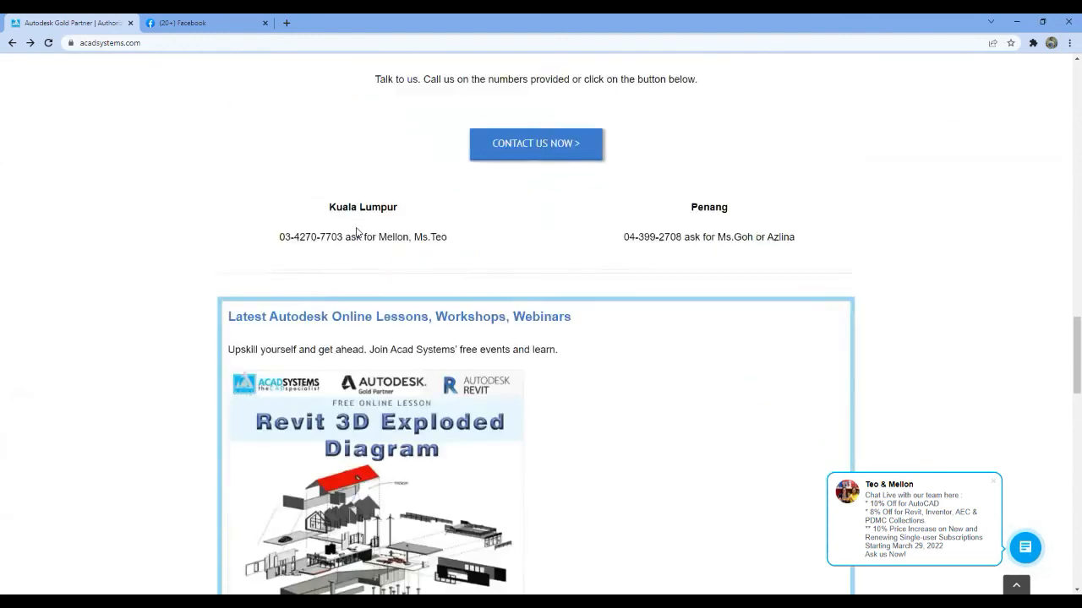
{"action": "scroll", "coordinate": [355, 234], "scroll_direction": "down", "scroll_amount": 1}
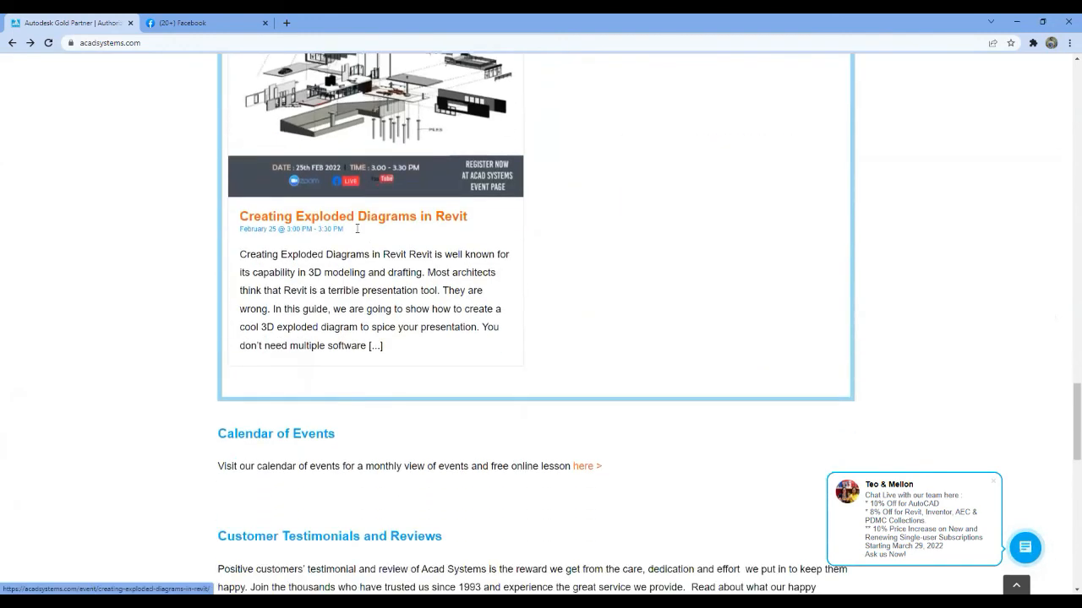
{"action": "scroll", "coordinate": [358, 228], "scroll_direction": "down", "scroll_amount": 4}
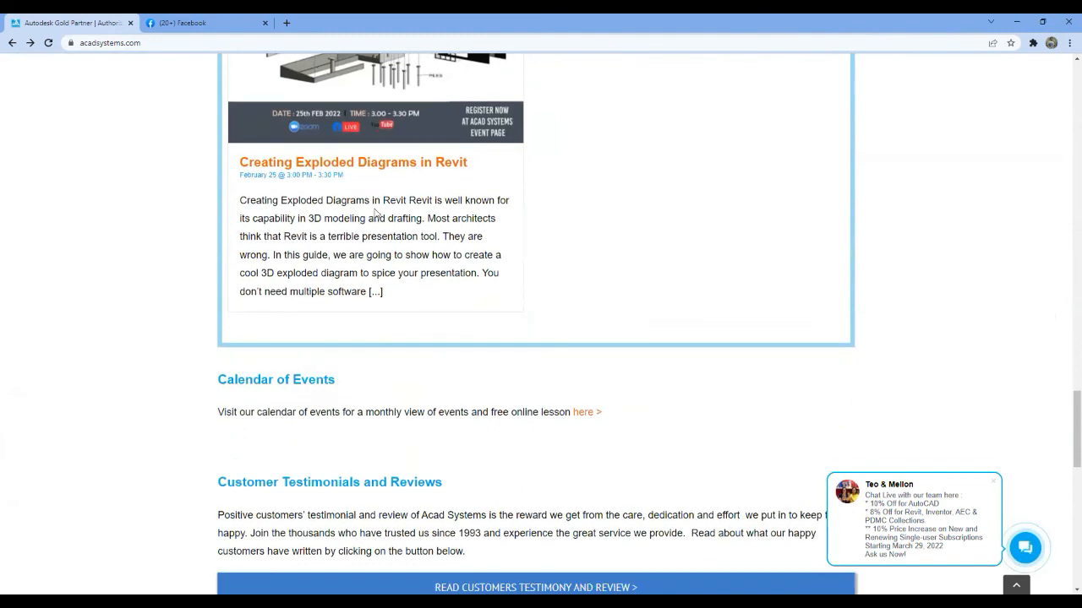
{"action": "scroll", "coordinate": [659, 145], "scroll_direction": "down", "scroll_amount": 6}
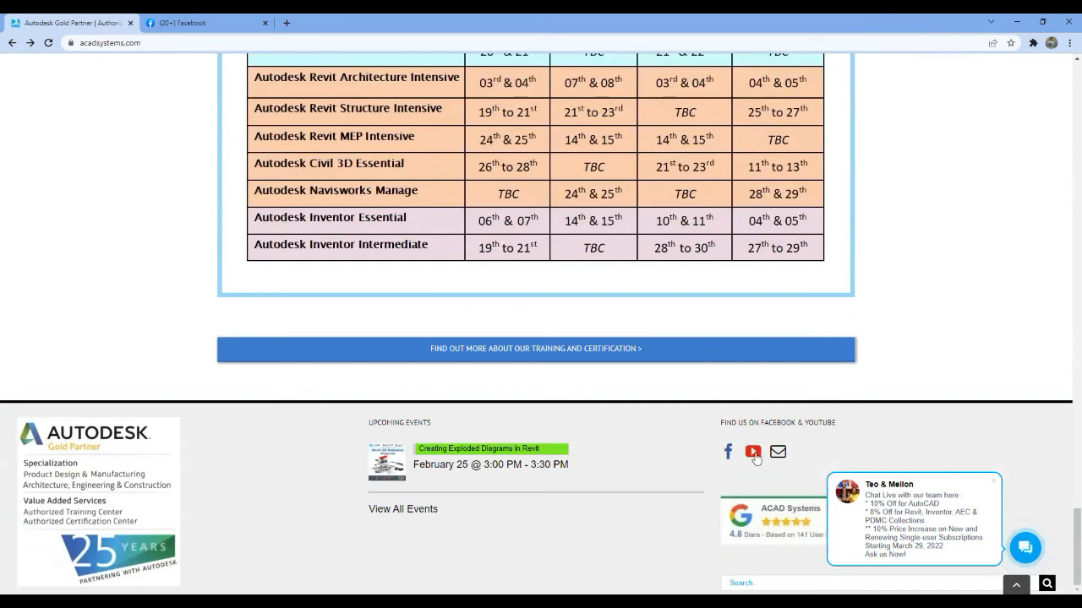
Open Acad Systems' YouTube channel and Facebook page from the website footer, and dismiss Facebook's notification request.
{"action": "left_click", "coordinate": [753, 452]}
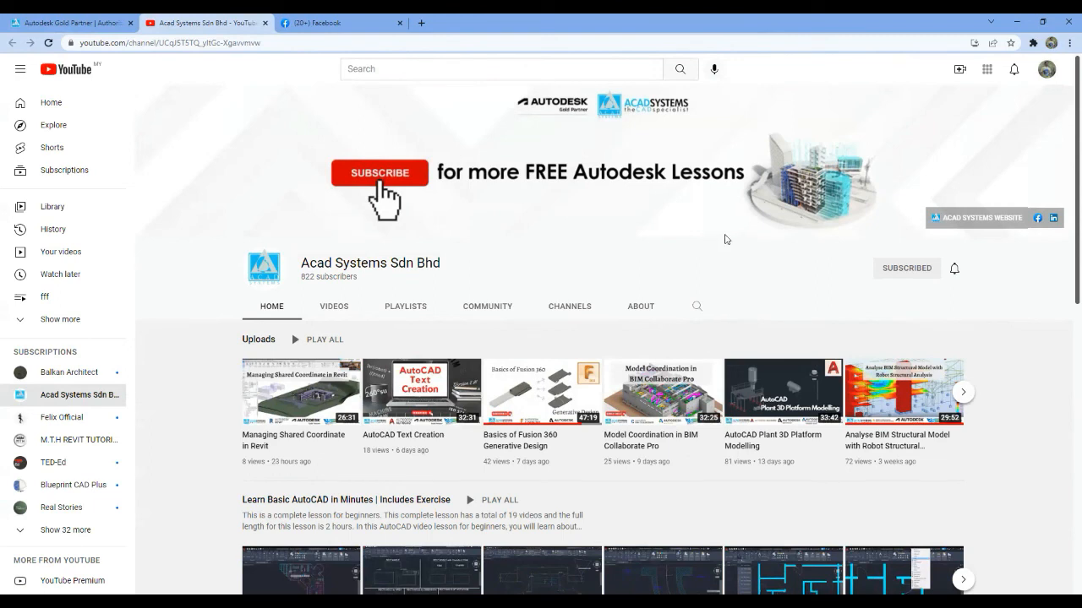
{"action": "left_click", "coordinate": [85, 22]}
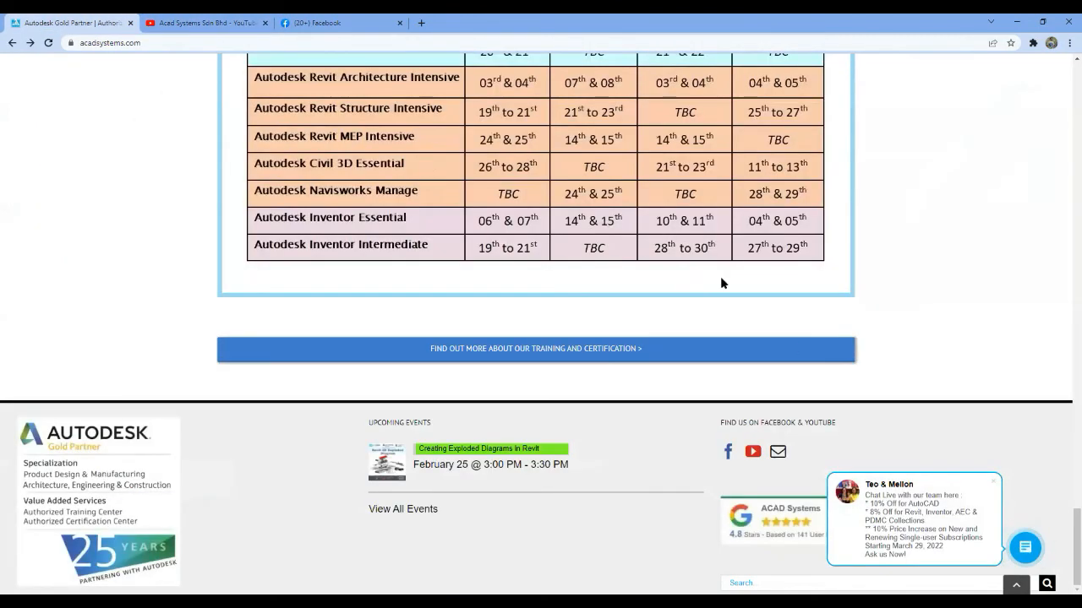
{"action": "left_click", "coordinate": [727, 456]}
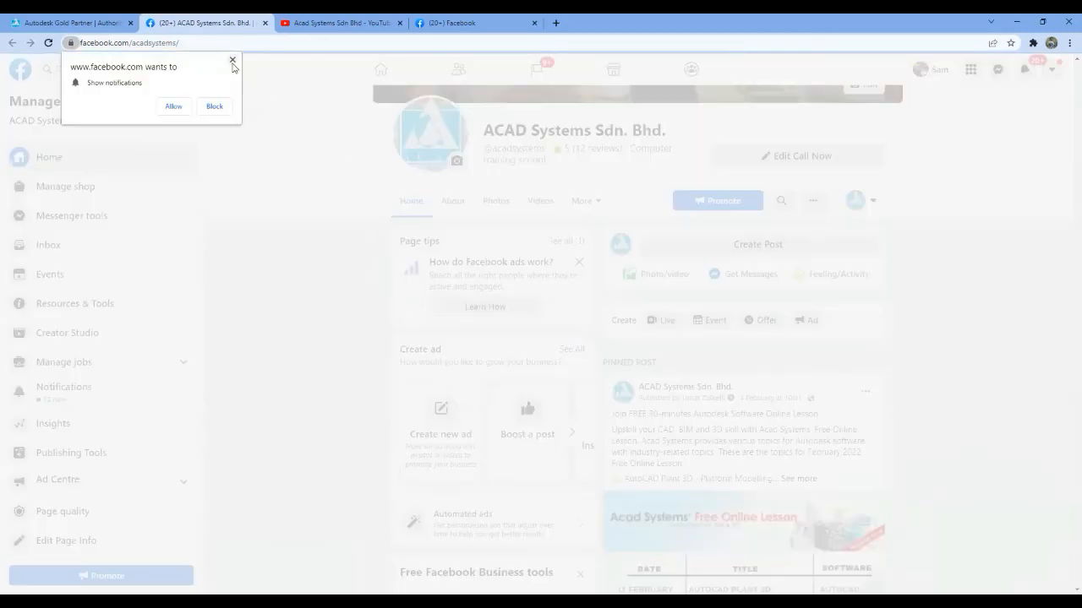
{"action": "left_click", "coordinate": [232, 60]}
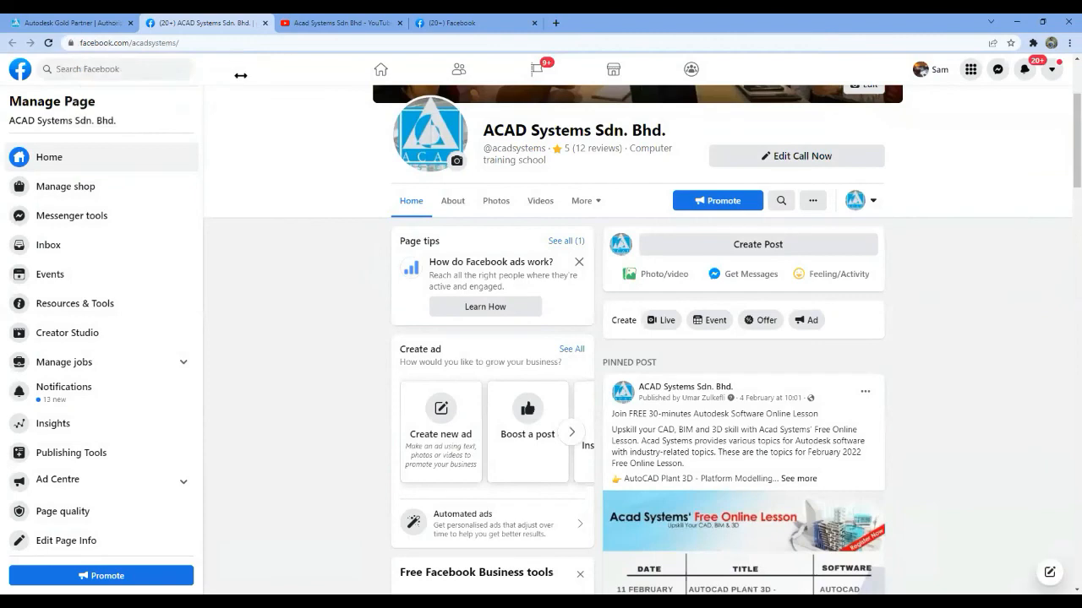